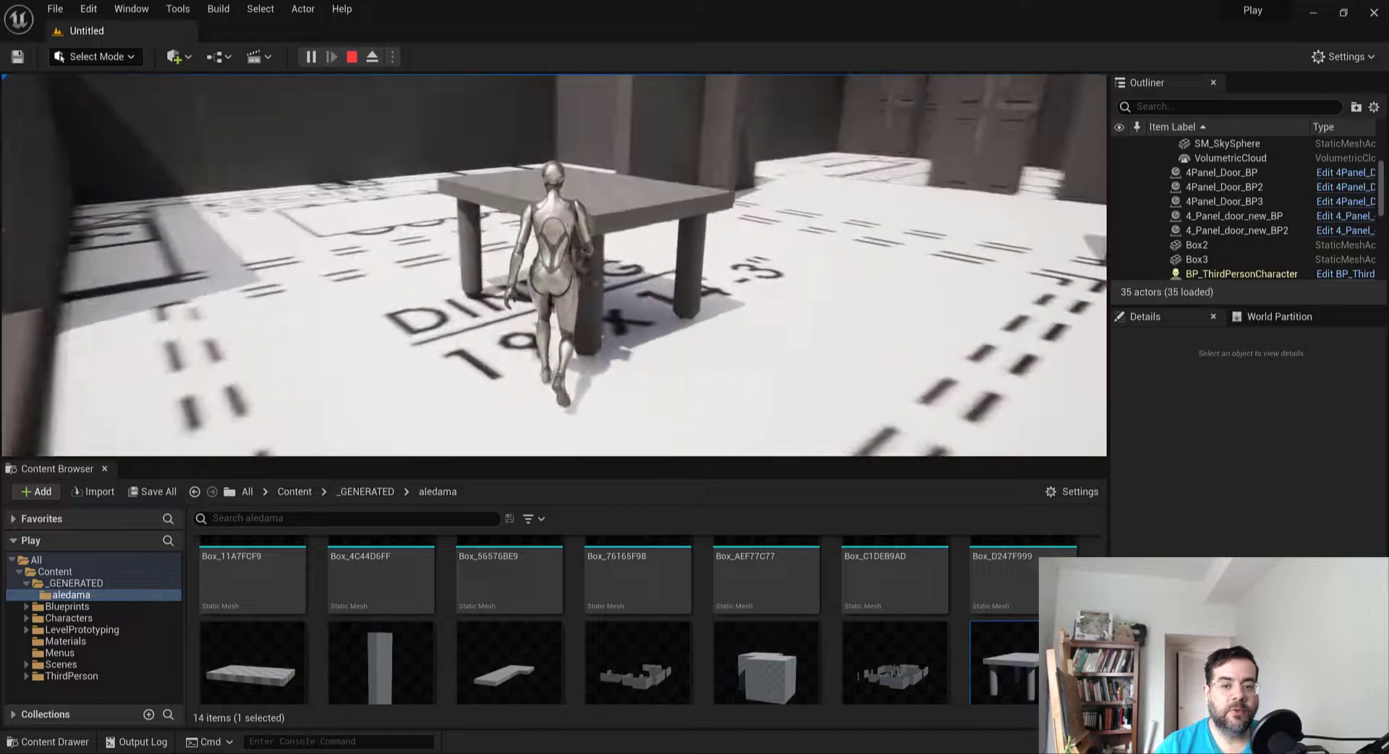
Walk the character around the dining table in the running play session, and end the session
key("d")
key("s")
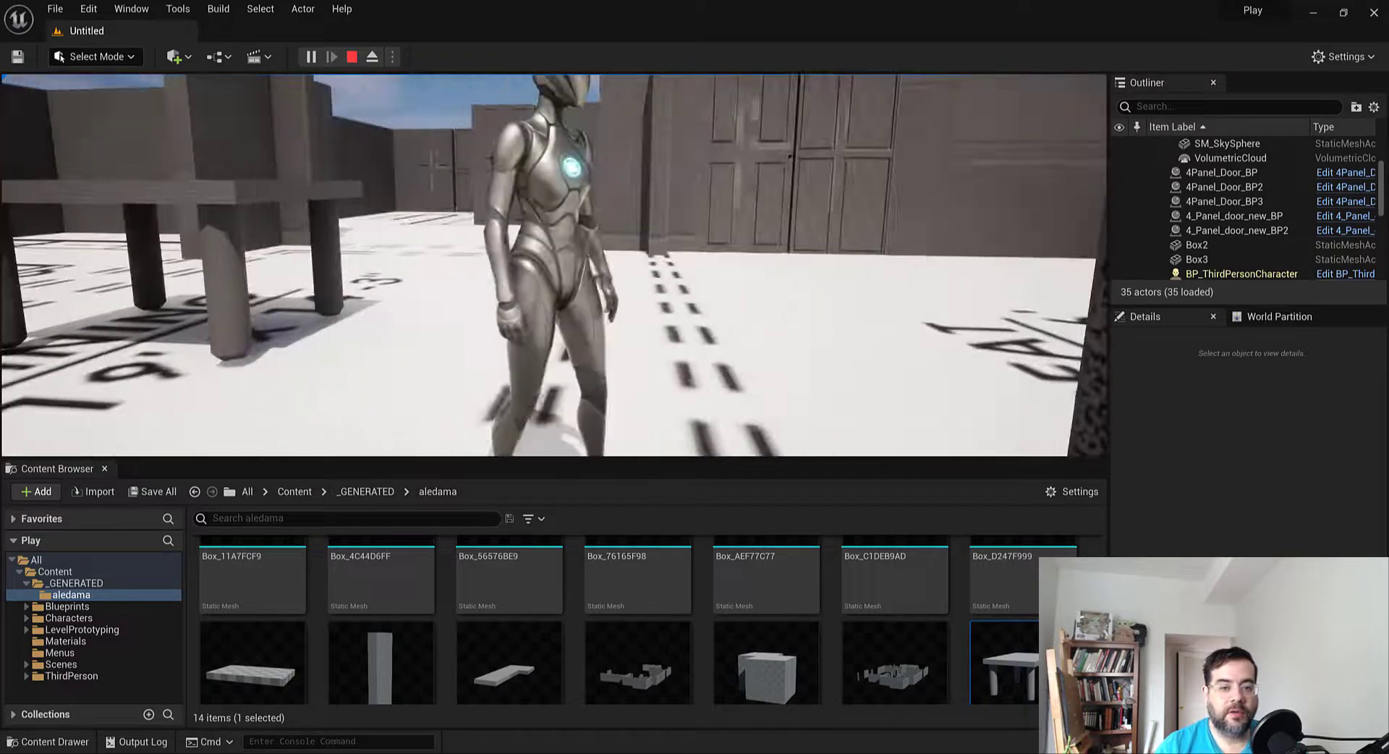
key("w")
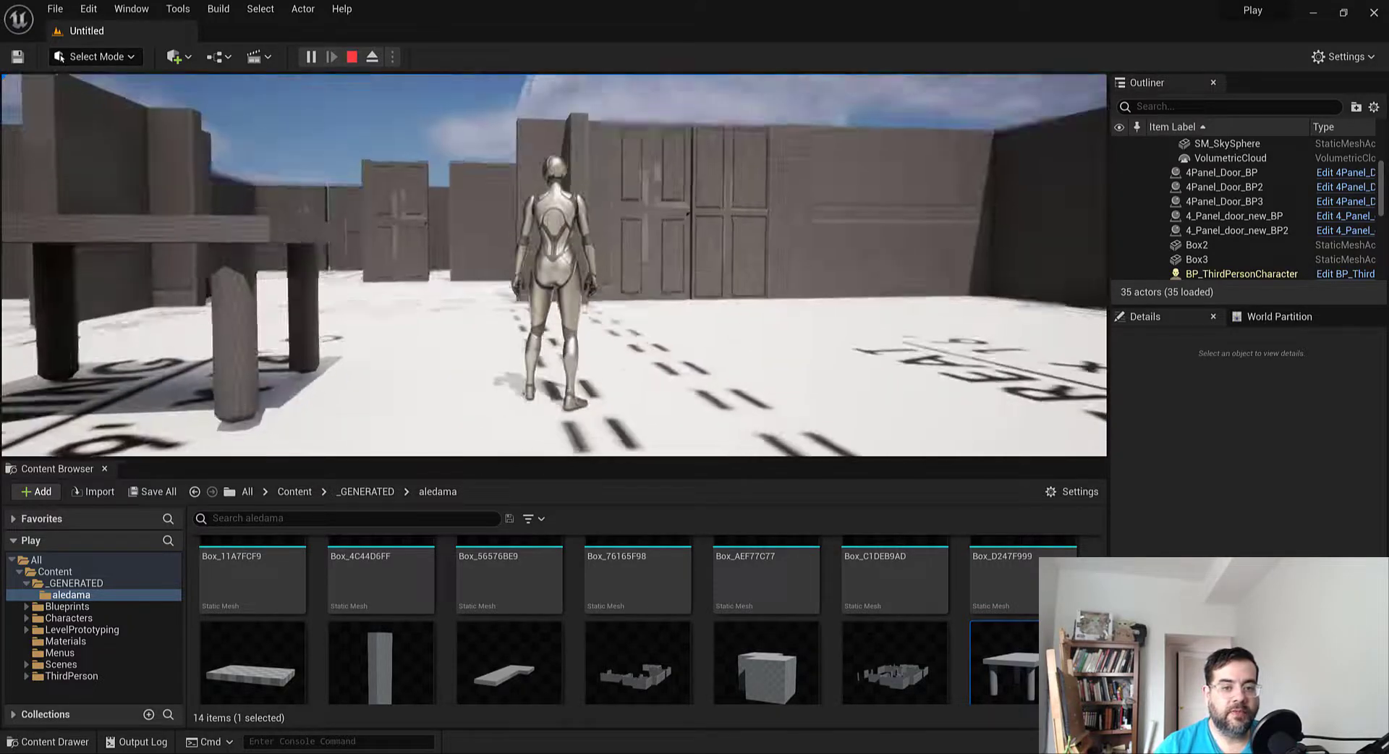
key("Escape")
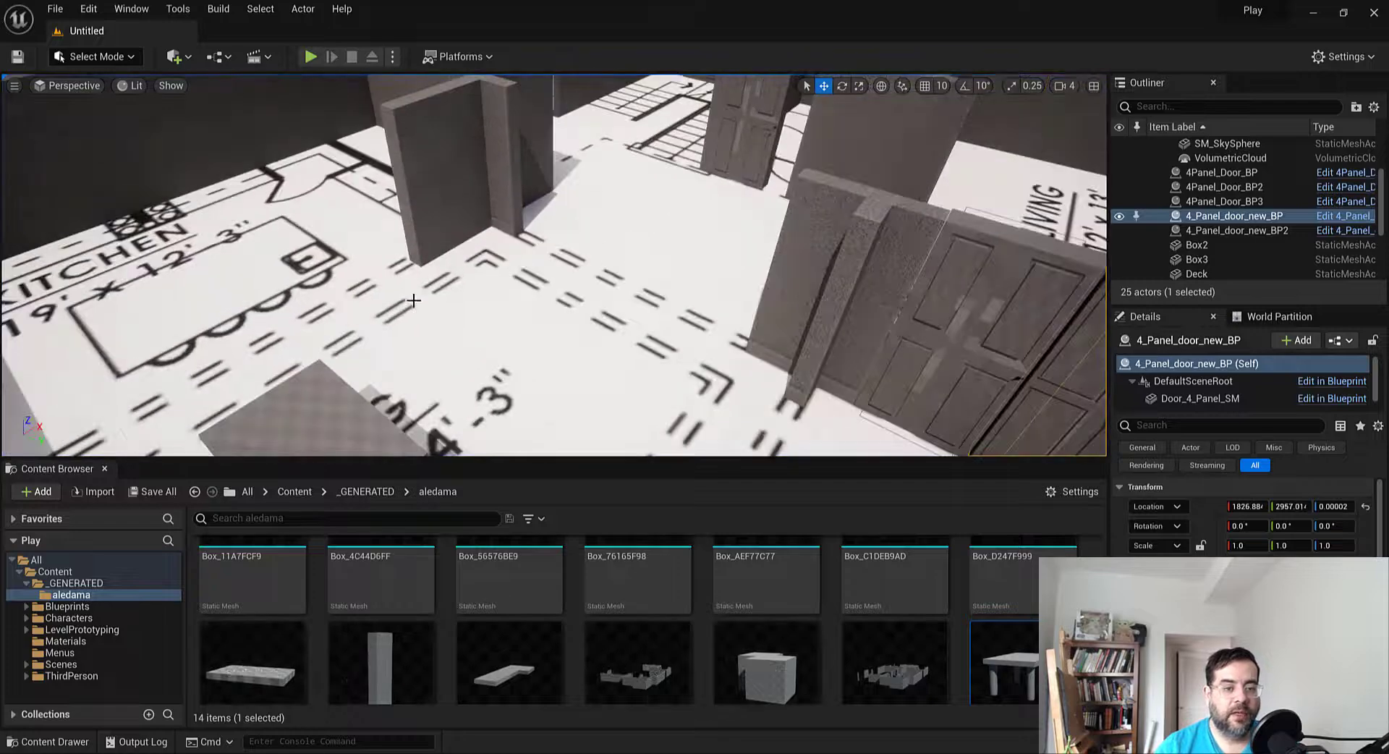
Select the table in the dining area and examine its size and placement against the surrounding walls and doors
key("s")
right_click_drag(414, 300, 478, 264)
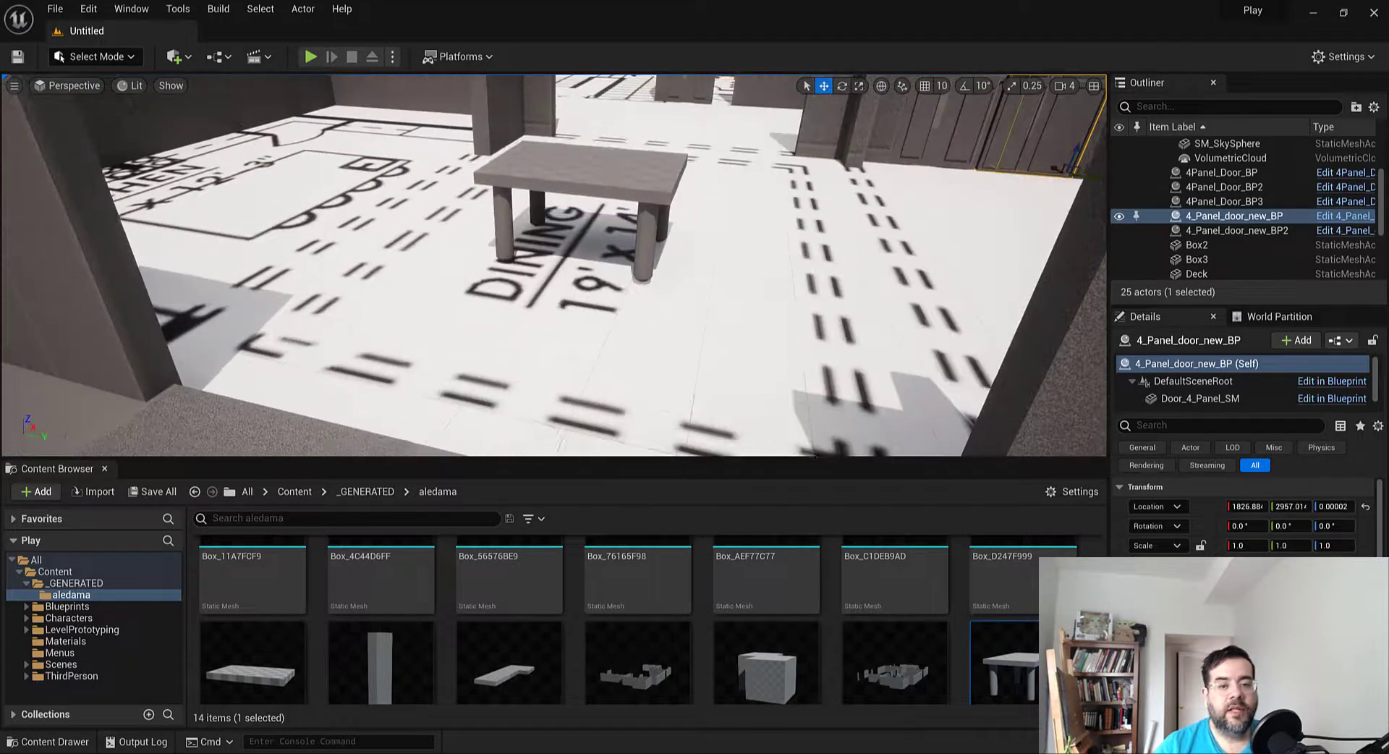
left_click(608, 171)
scroll(608, 171, "up", 6)
left_click_drag(607, 171, 602, 260)
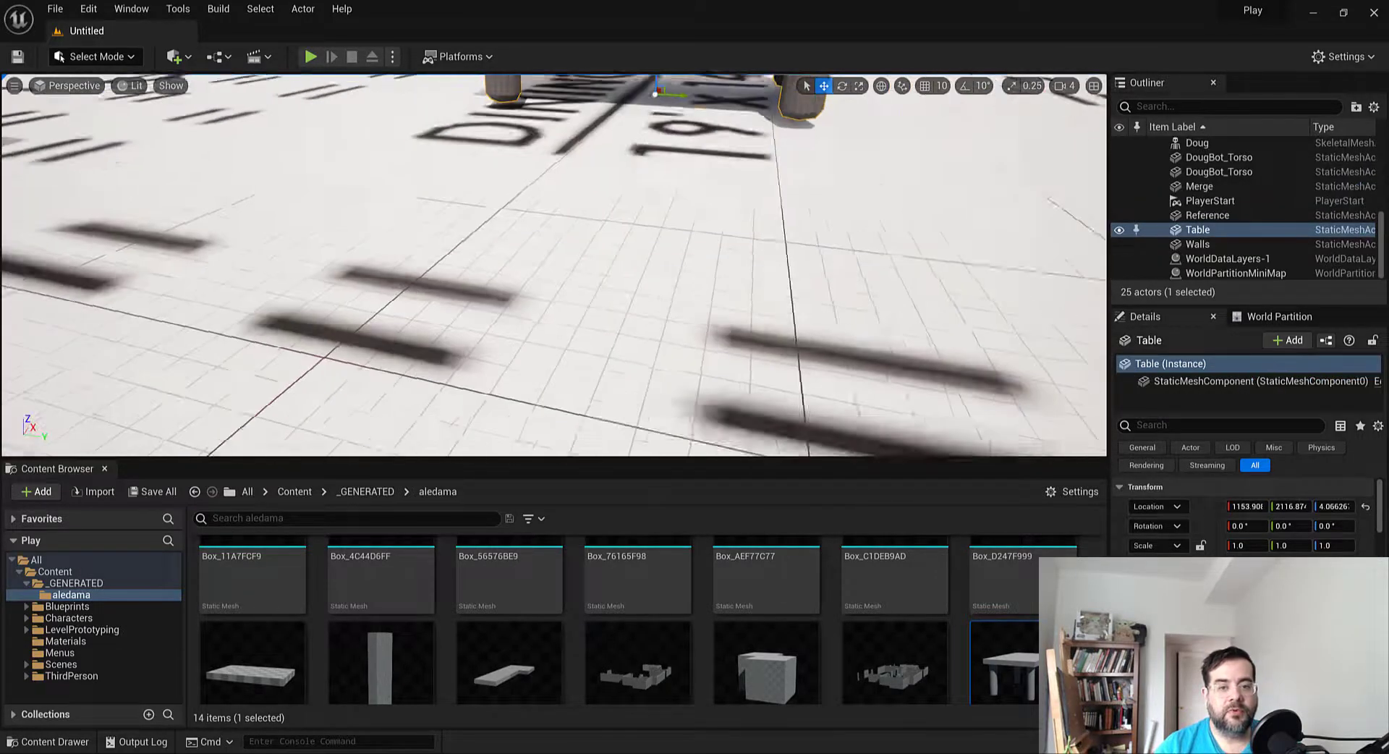
right_click_drag(602, 260, 521, 311)
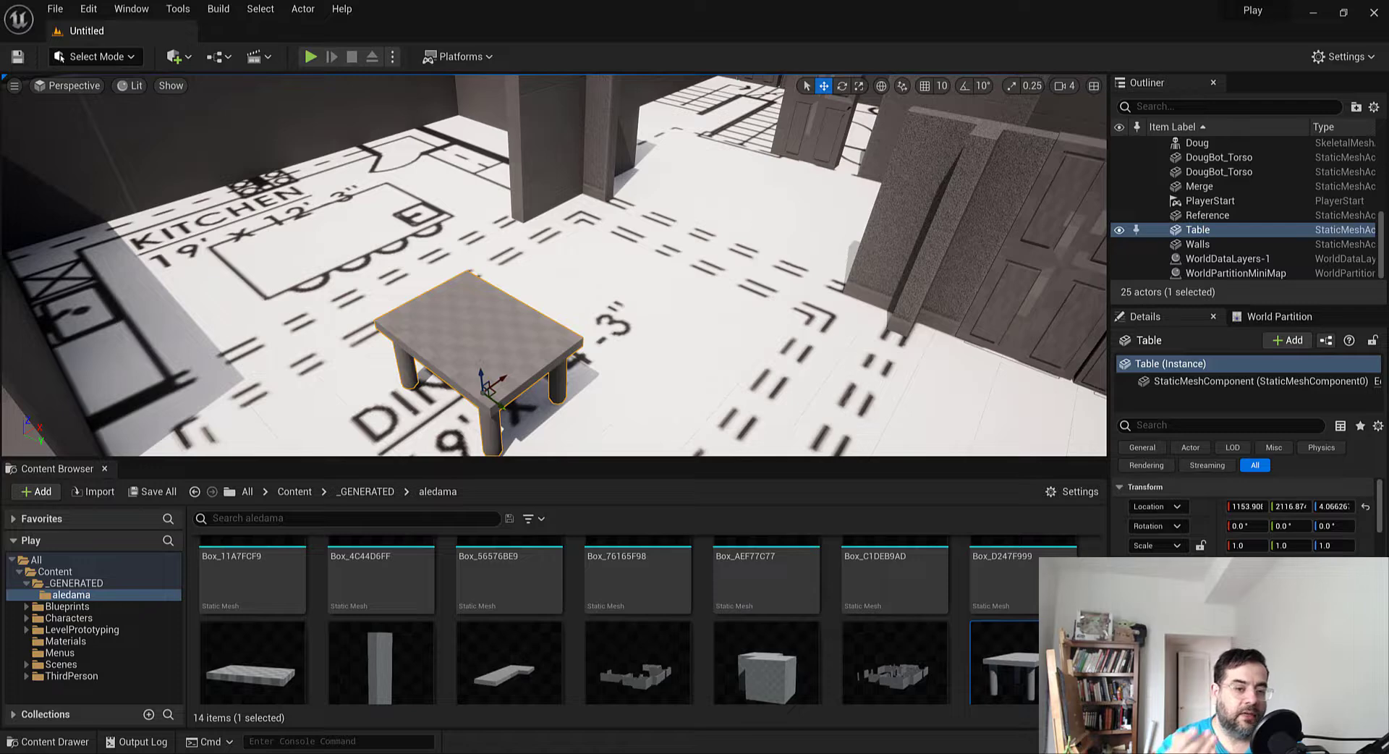
right_click_drag(588, 368, 391, 217)
left_click(102, 64)
right_click_drag(550, 352, 550, 352)
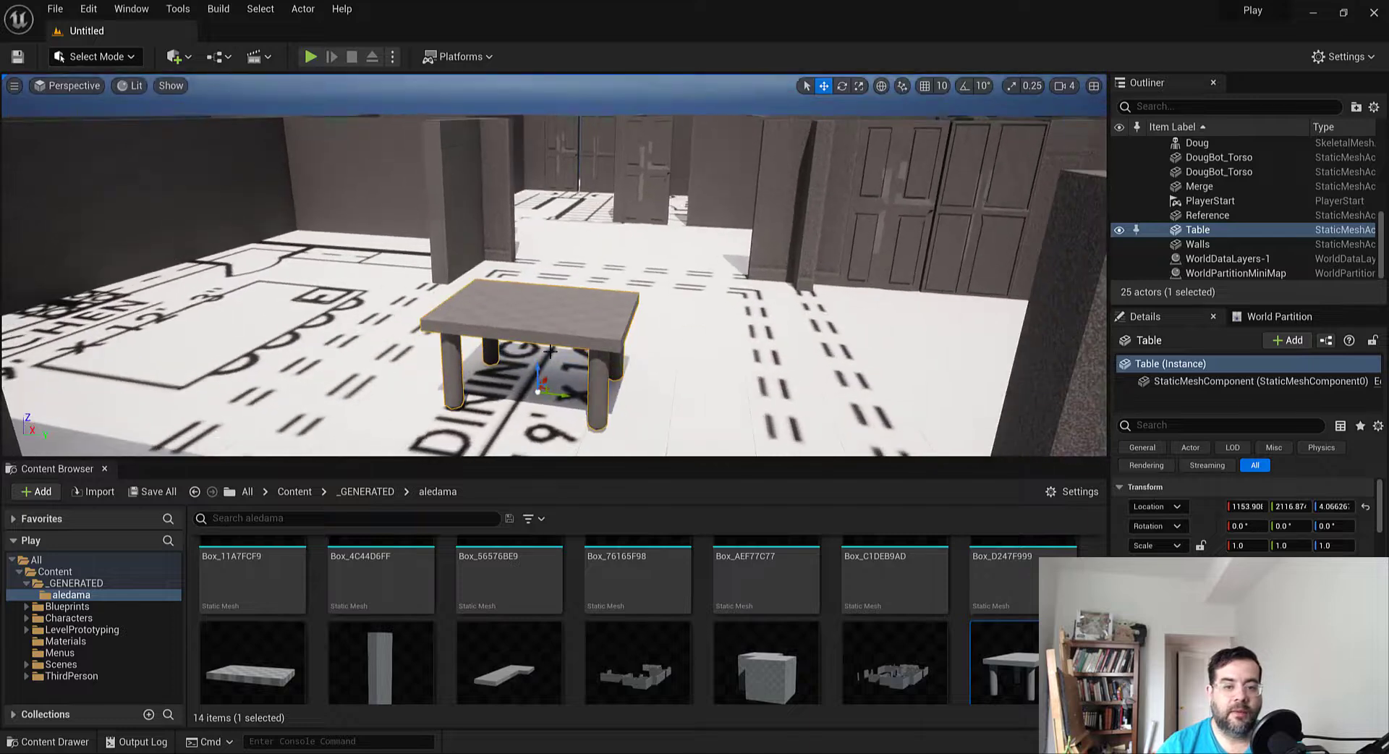
scroll(544, 316, "up", 3)
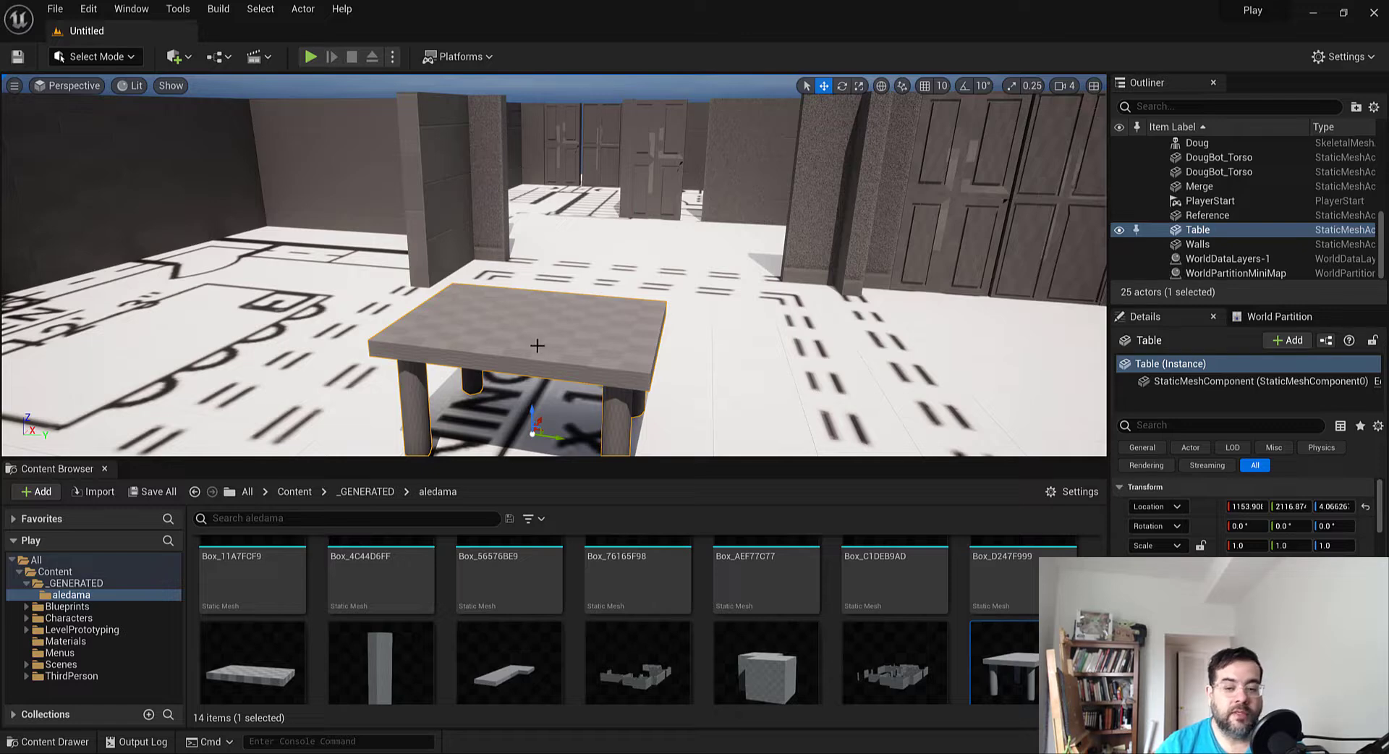
scroll(688, 307, "down", 5)
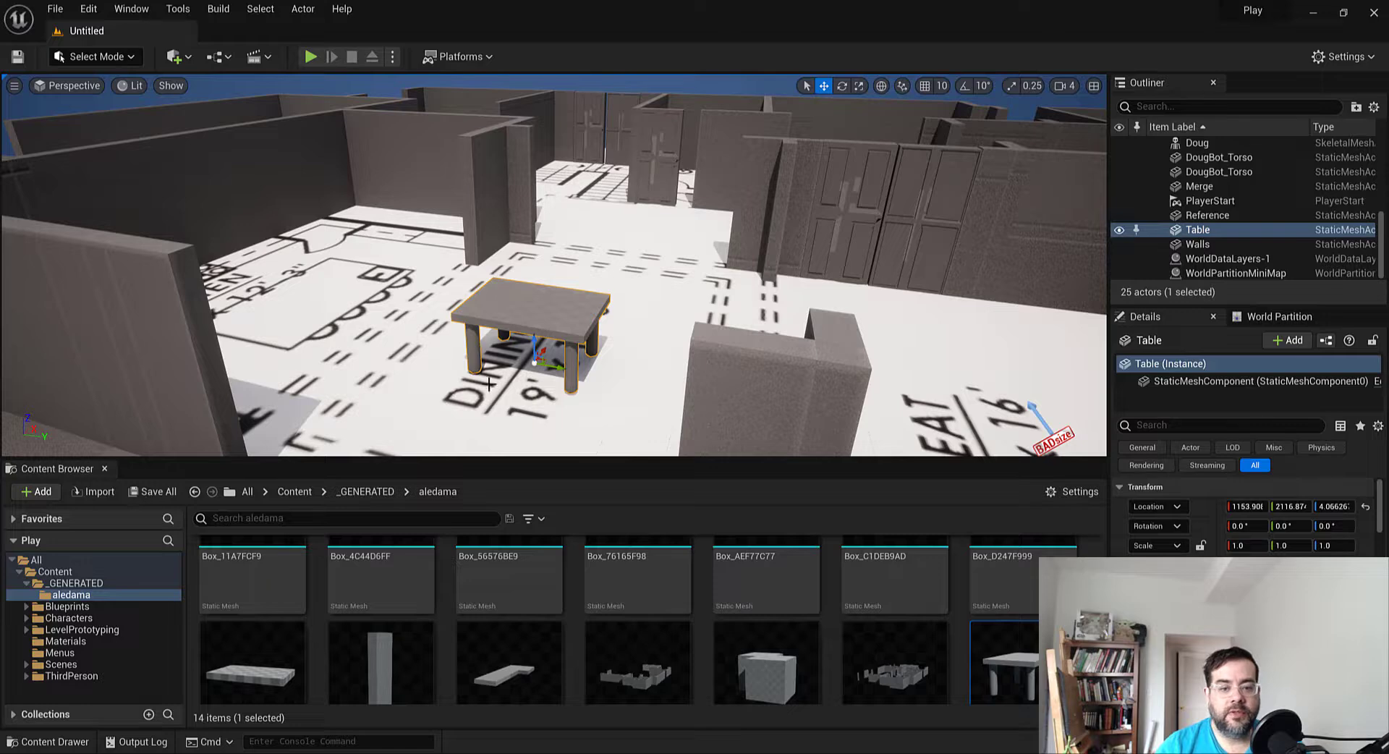
scroll(589, 276, "up", 3)
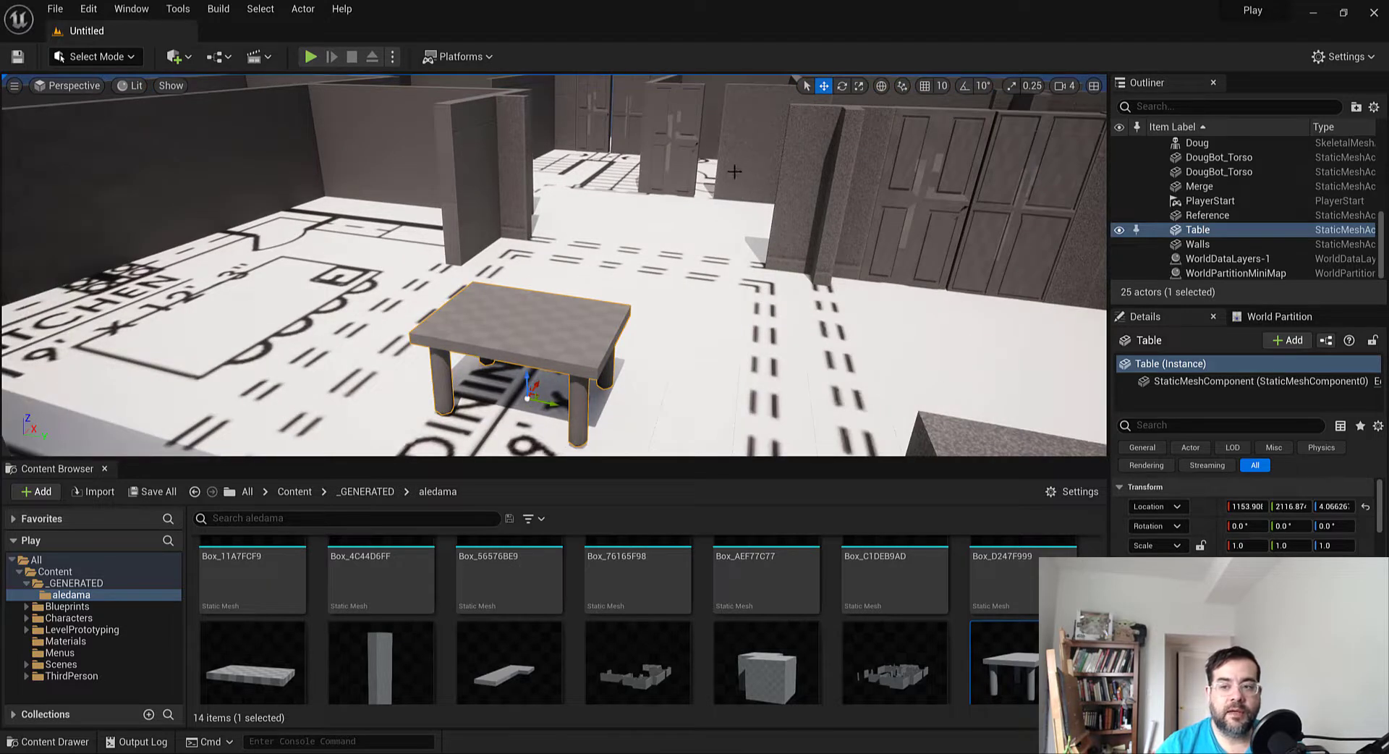
Locate the selected table's static mesh asset in the project content and enlarge the asset browsing area
right_click(1205, 232)
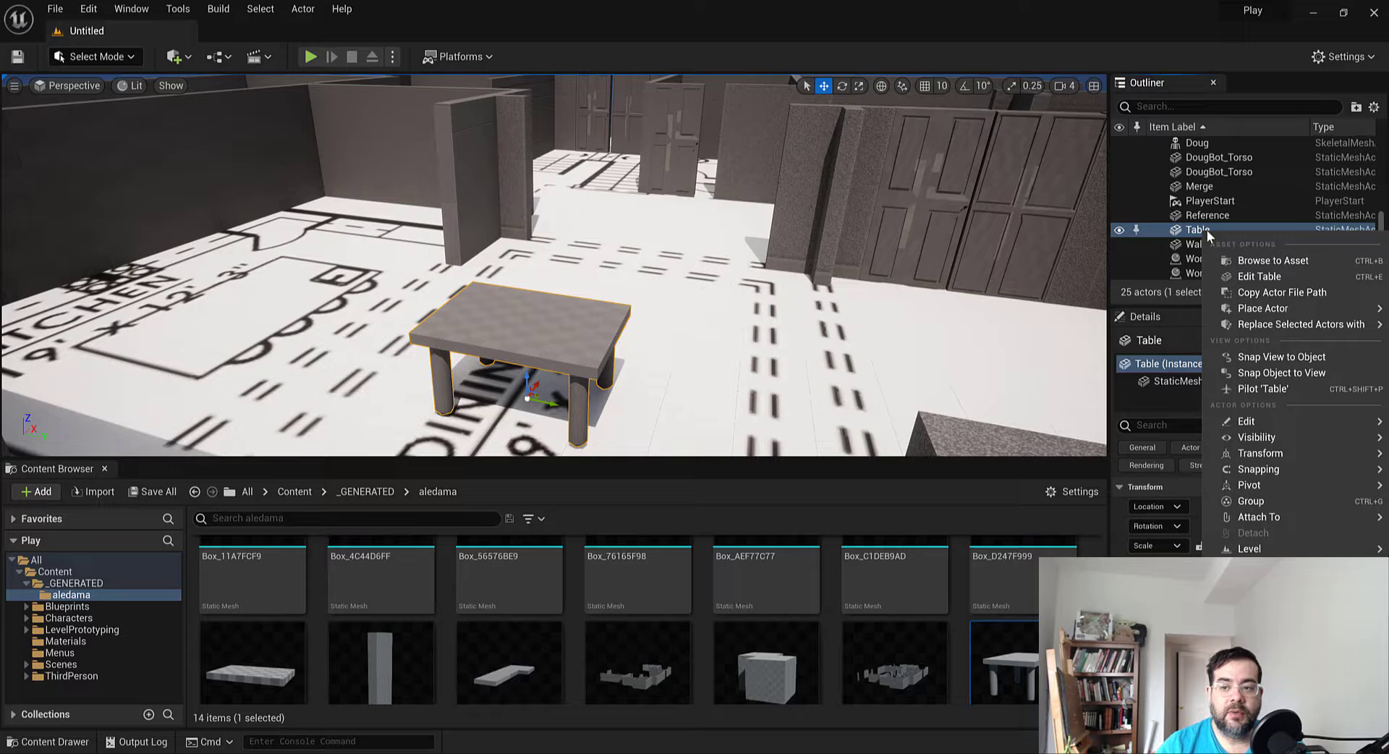
left_click(1264, 260)
left_click_drag(949, 460, 933, 217)
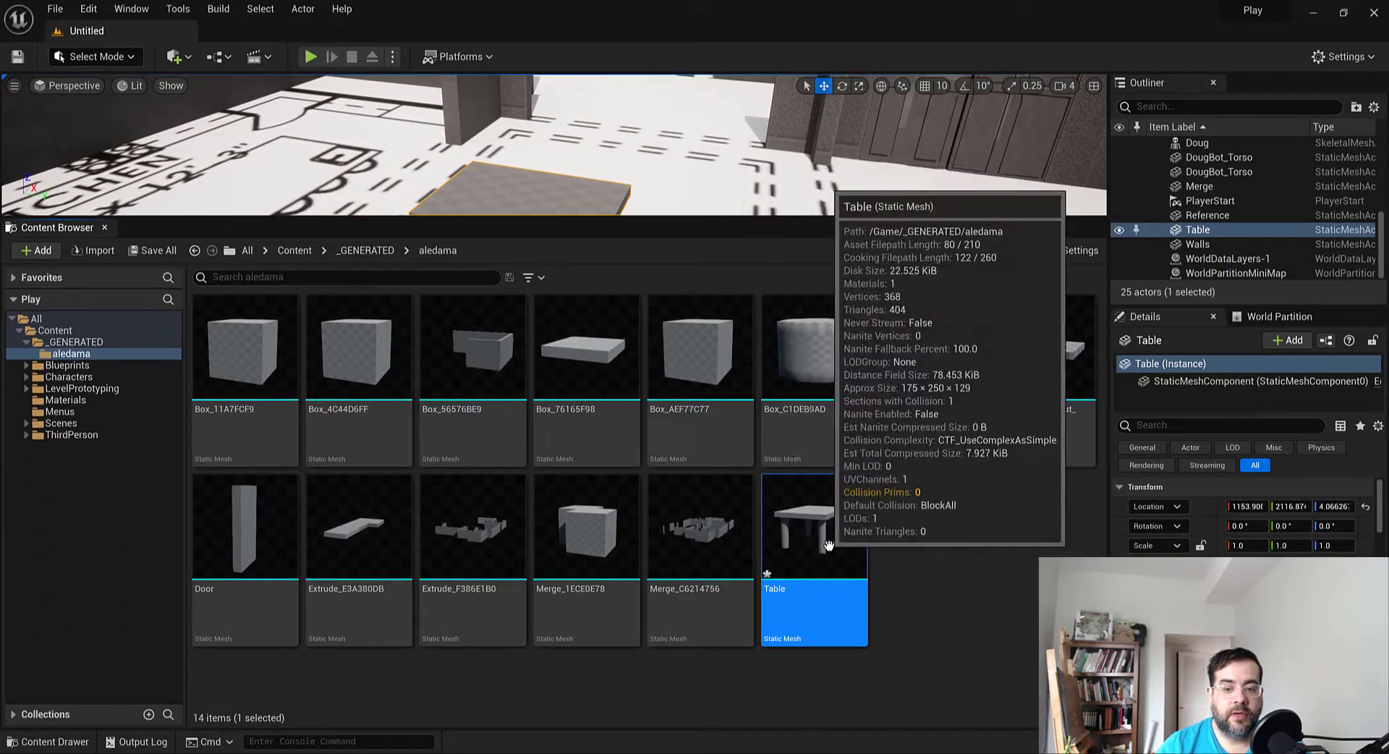
right_click(1201, 229)
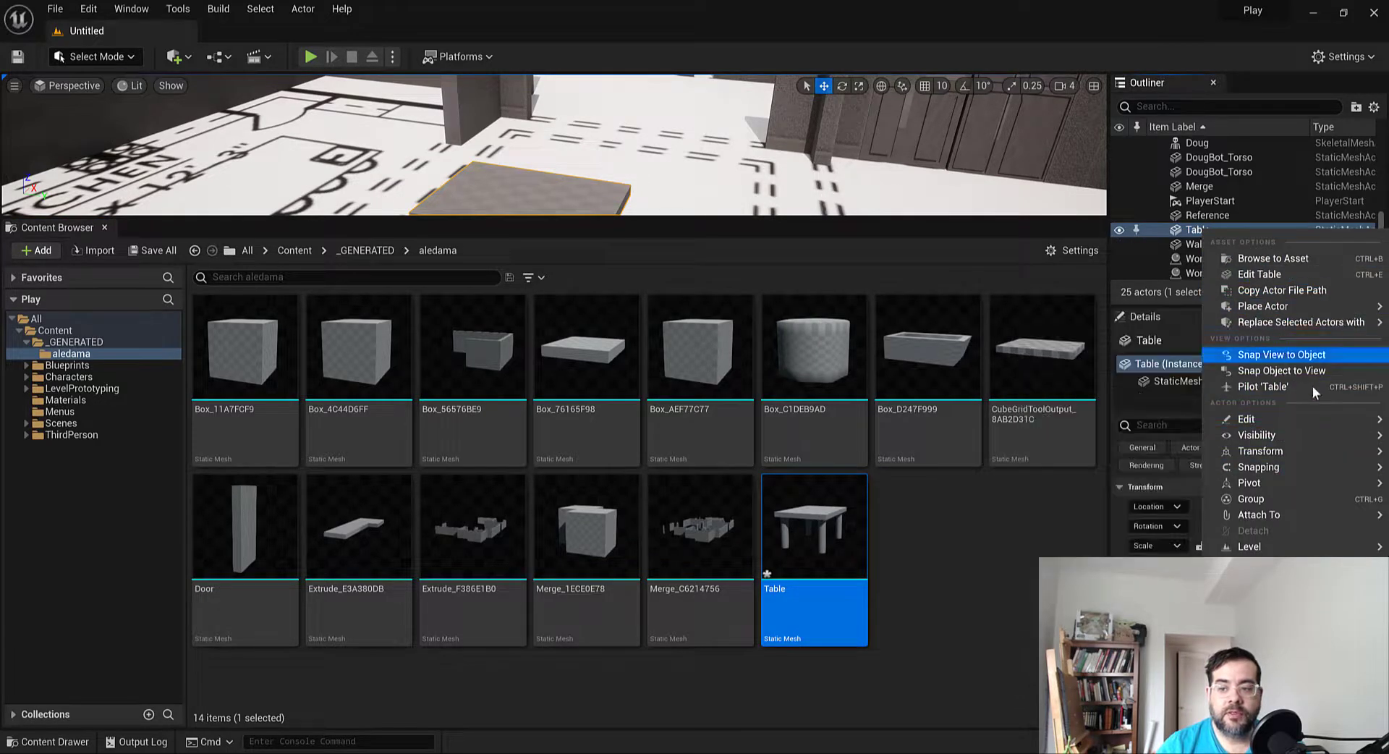
mouse_move(1302, 437)
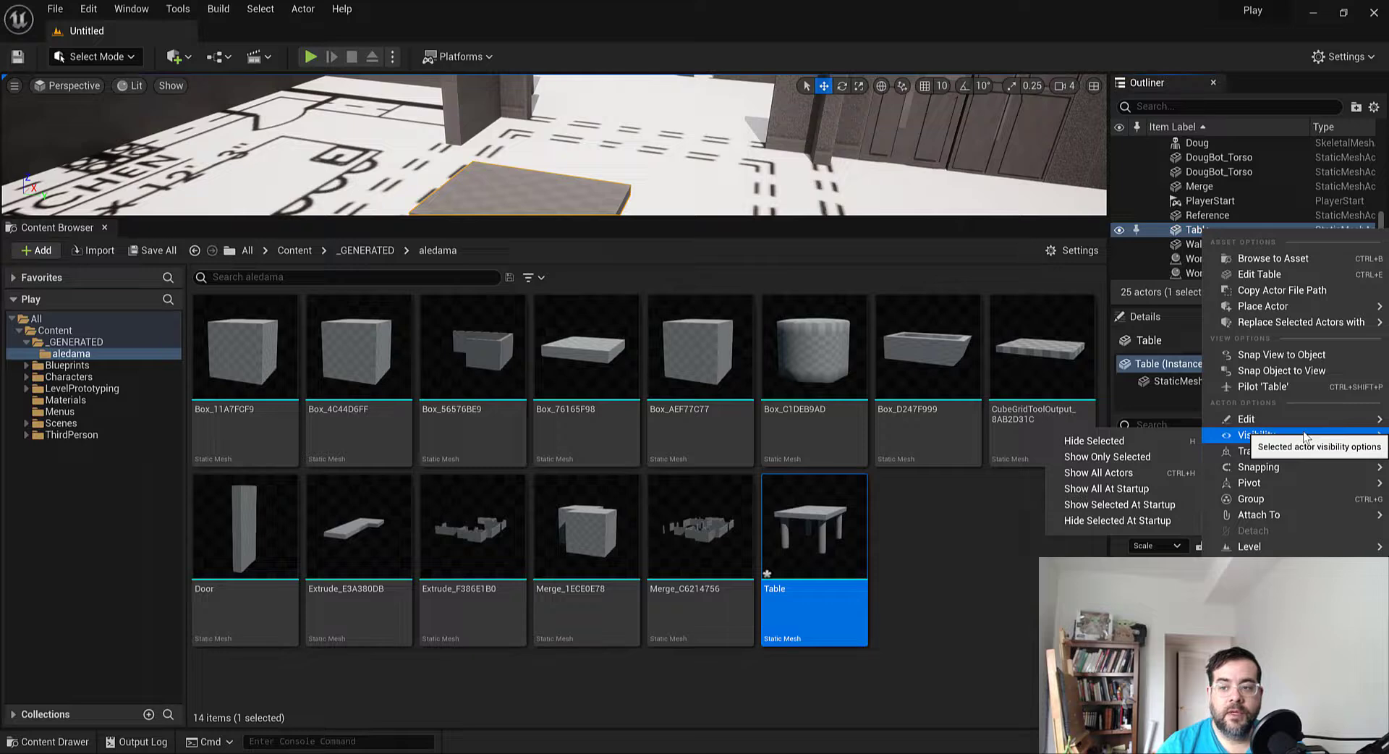
mouse_move(1293, 303)
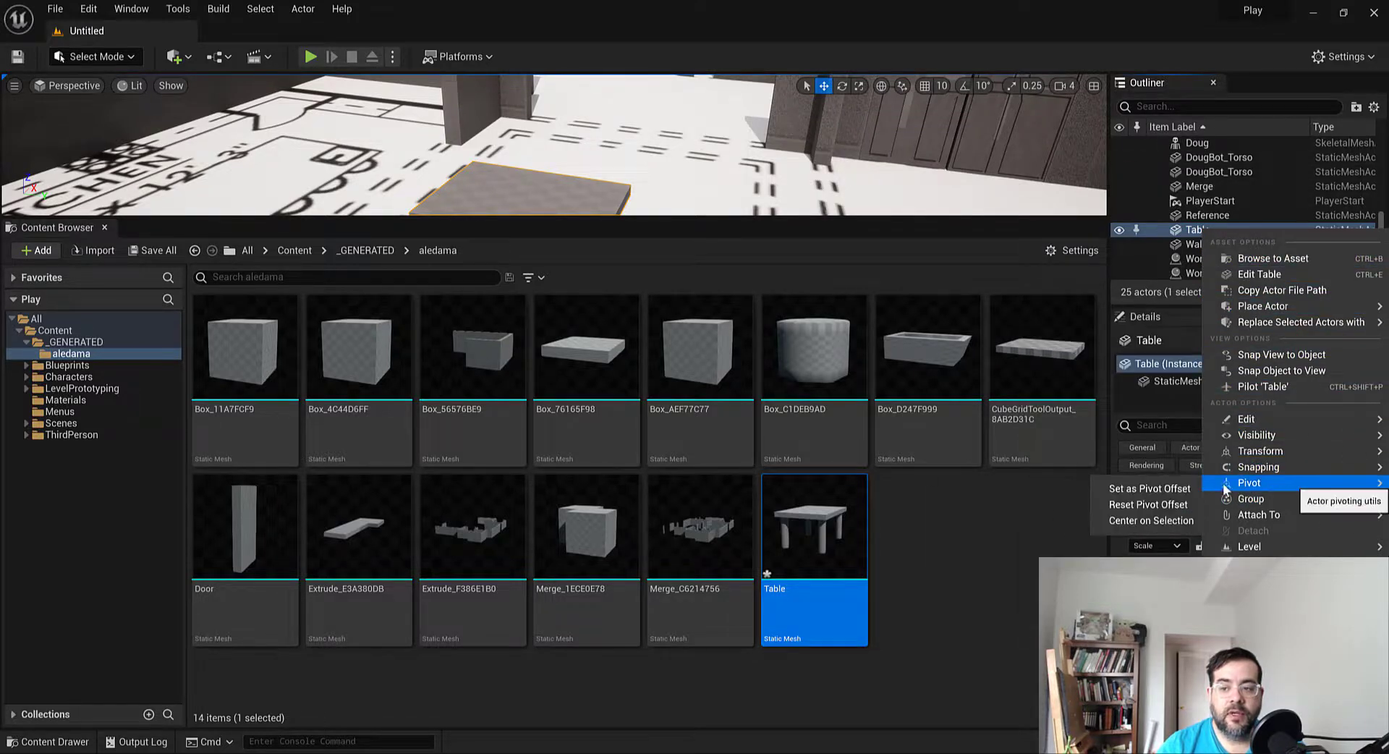
left_click(1270, 259)
Export the Table static mesh to the desktop as an FBX file named Table
right_click(773, 524)
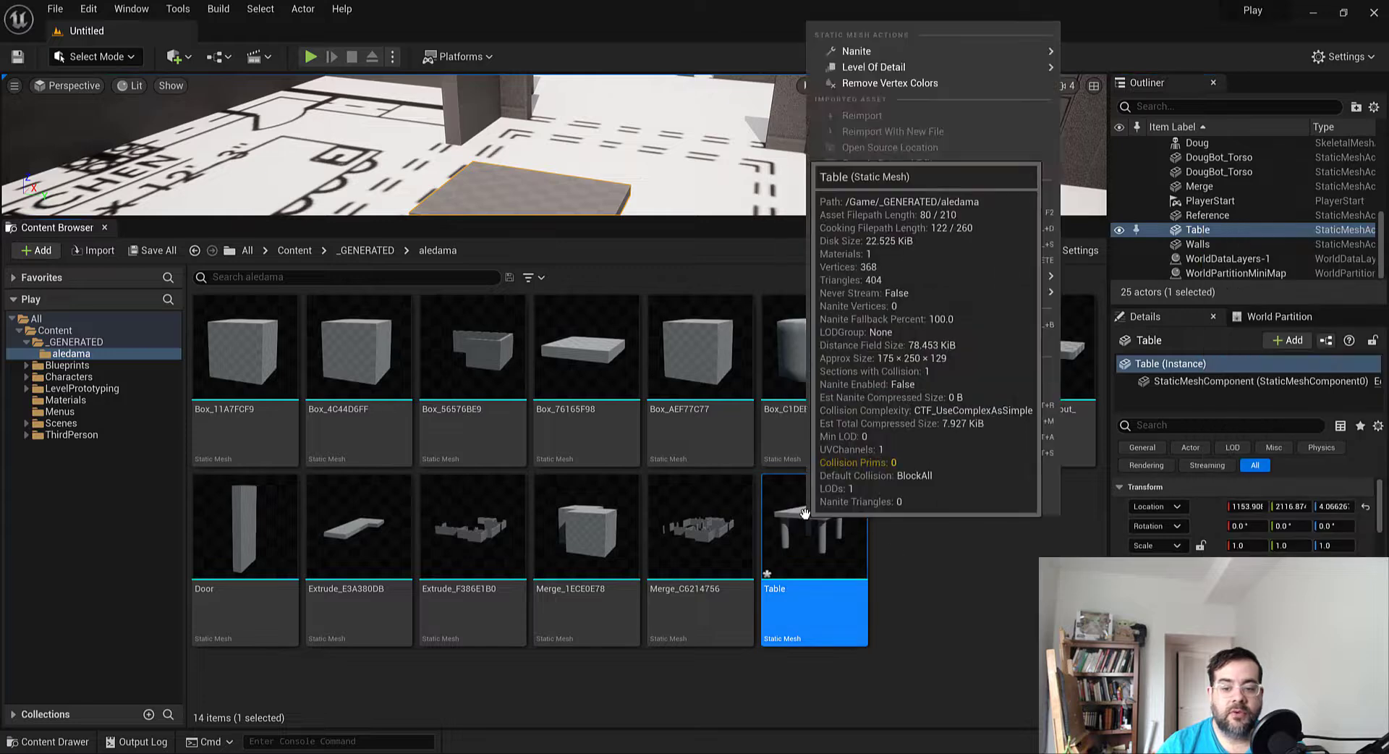
mouse_move(1018, 273)
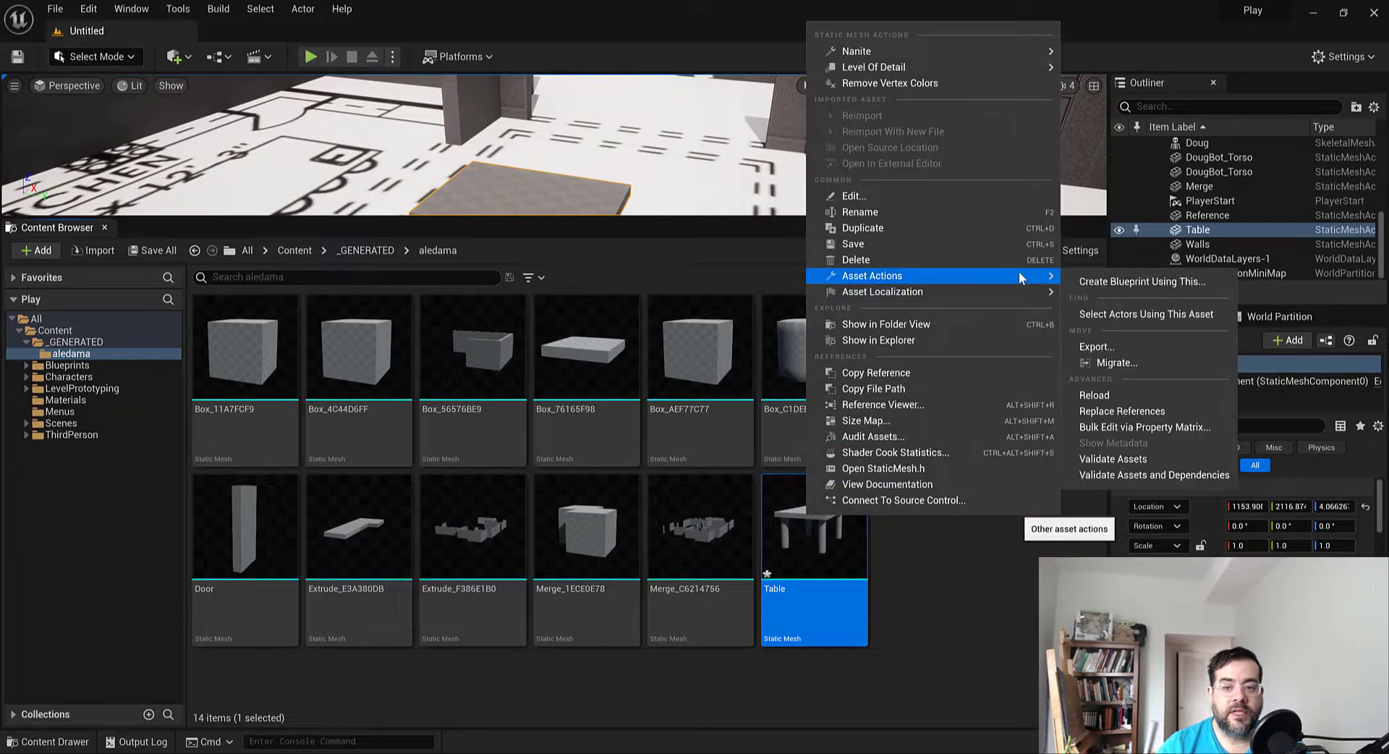
left_click(1105, 349)
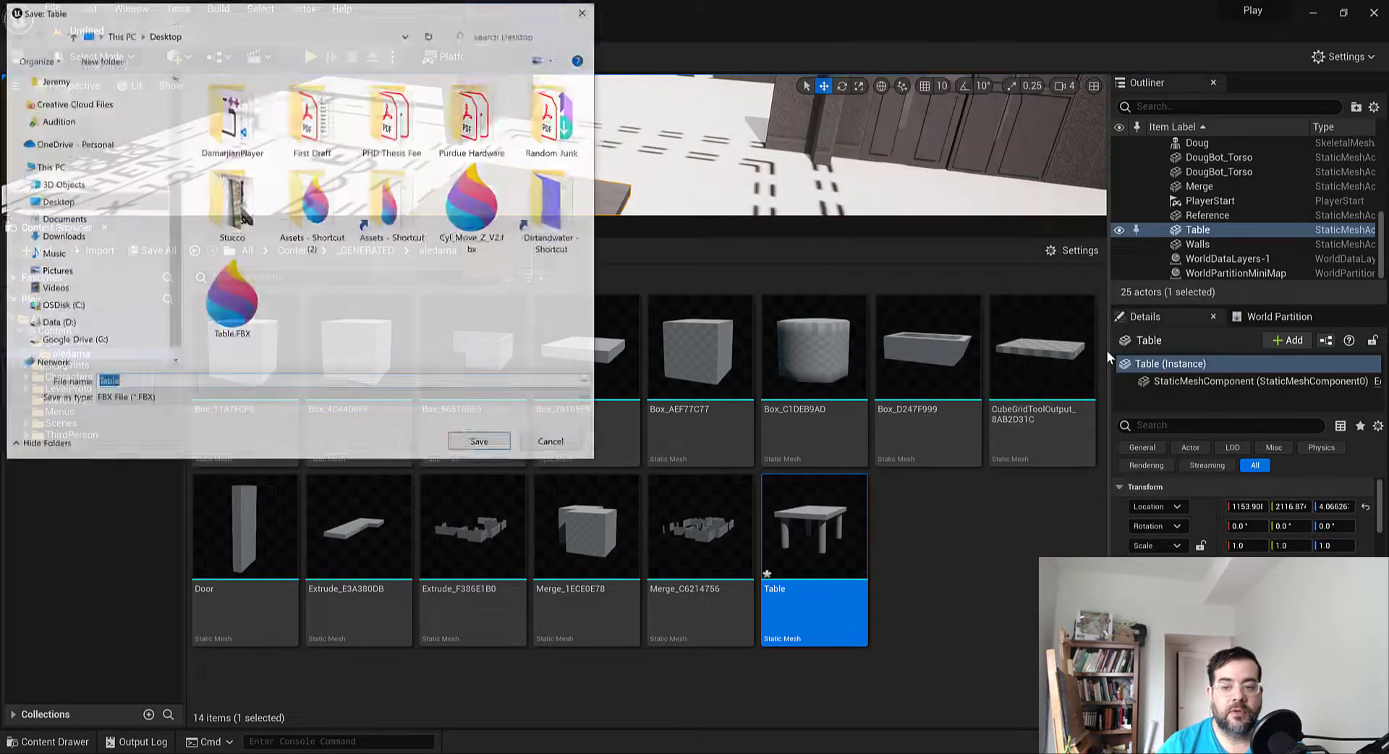
left_click(480, 444)
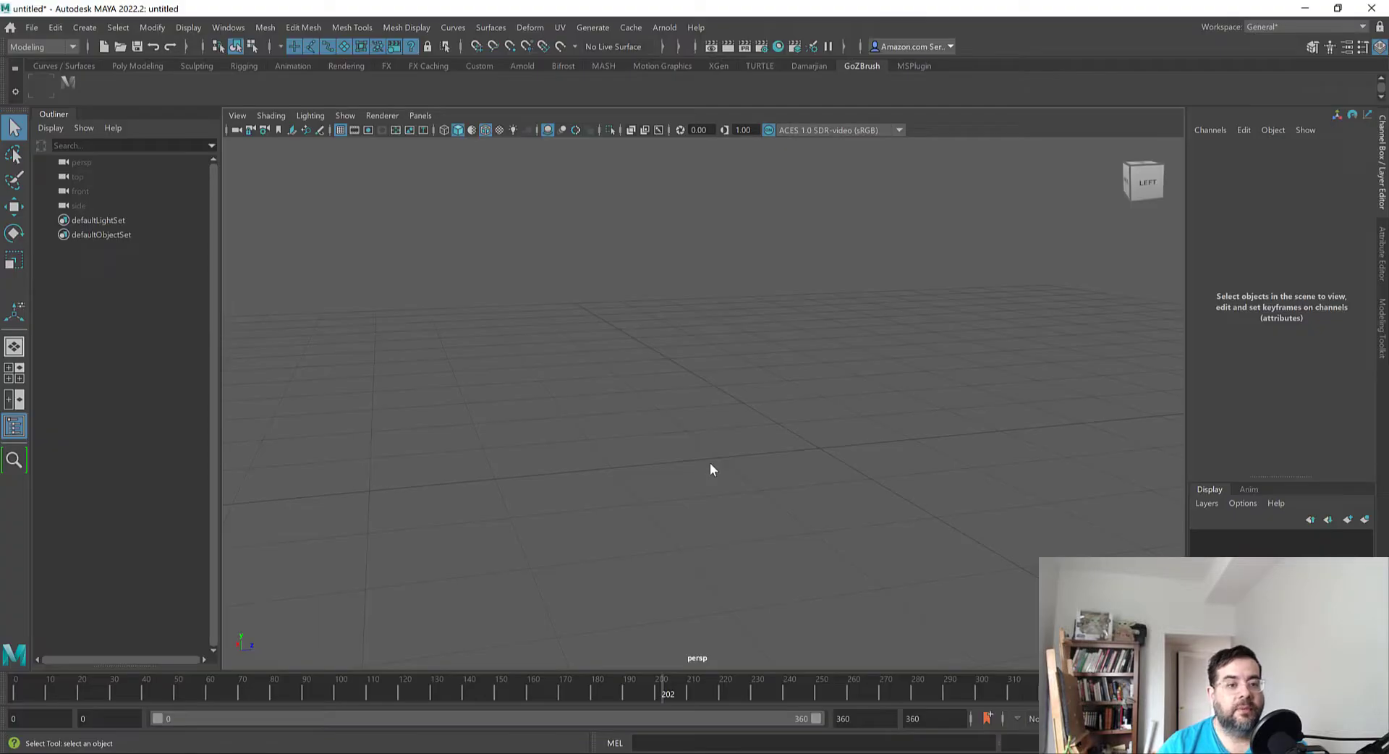
Switch to Maya and import Table.FBX from the desktop into the empty scene
left_click(31, 28)
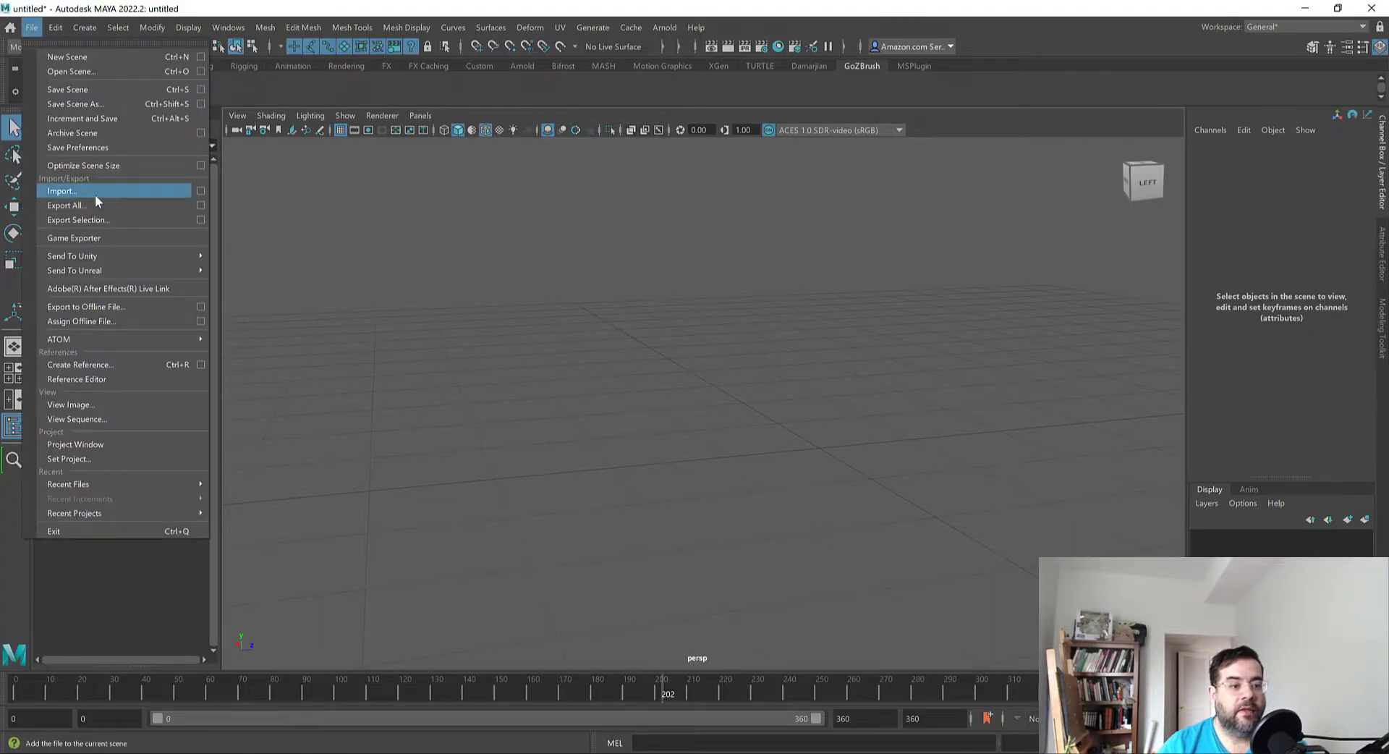
left_click(96, 193)
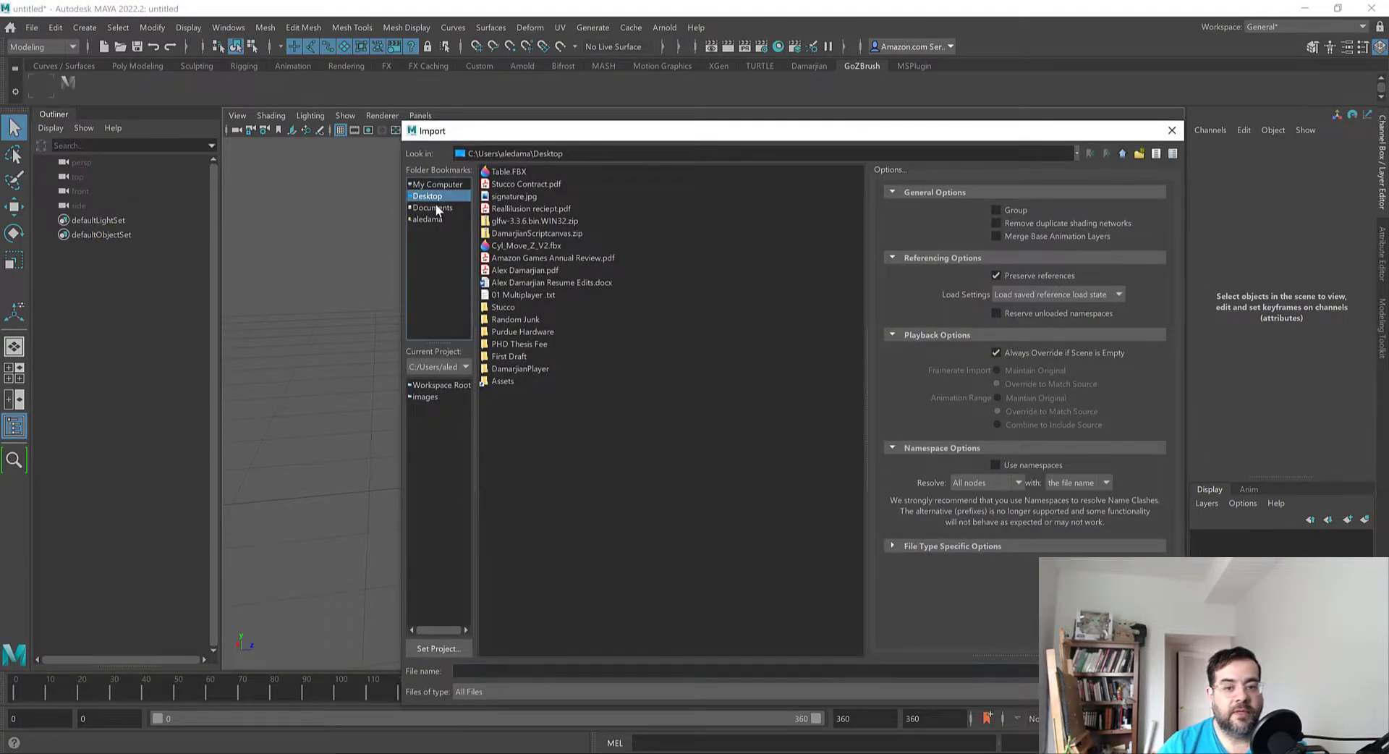
double_click(508, 171)
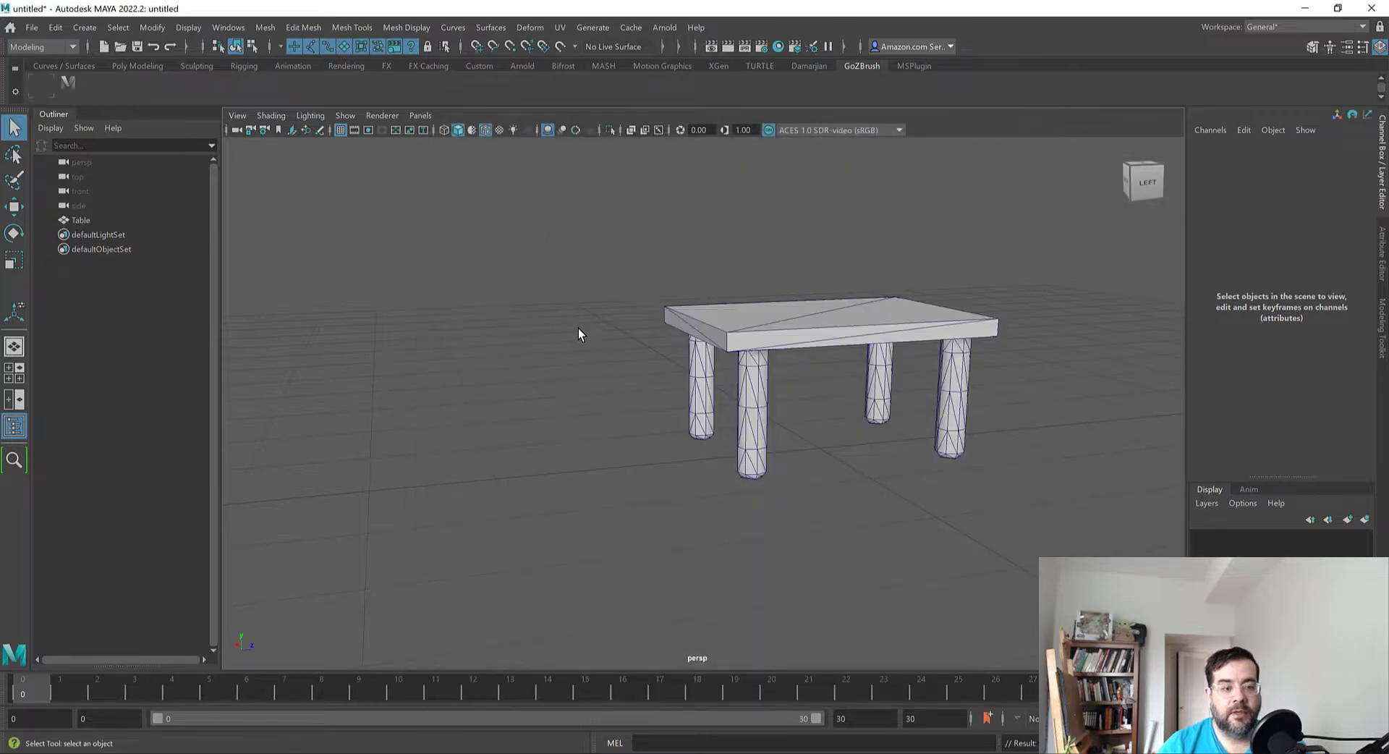
left_click_drag(776, 284, 704, 291, "alt")
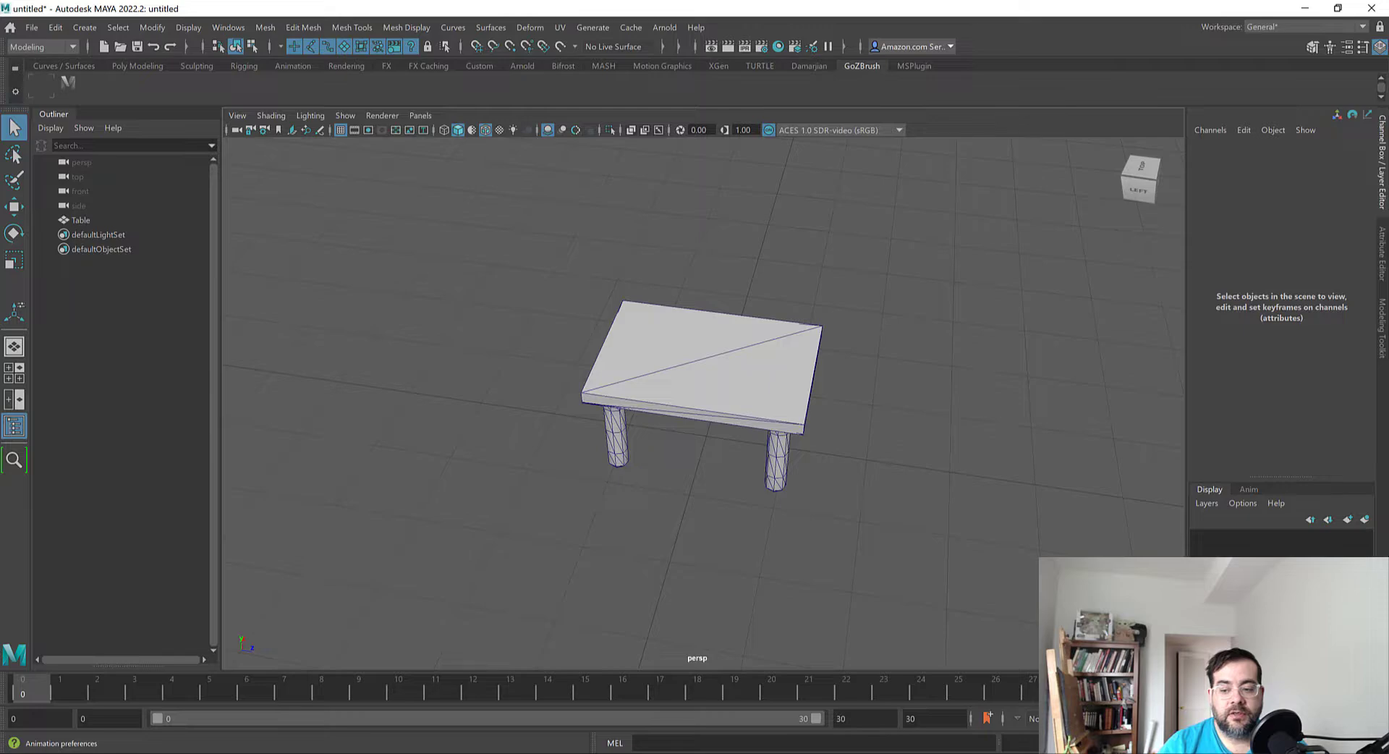
Check the linear working unit in the general application settings and save the preferences
left_click(1373, 718)
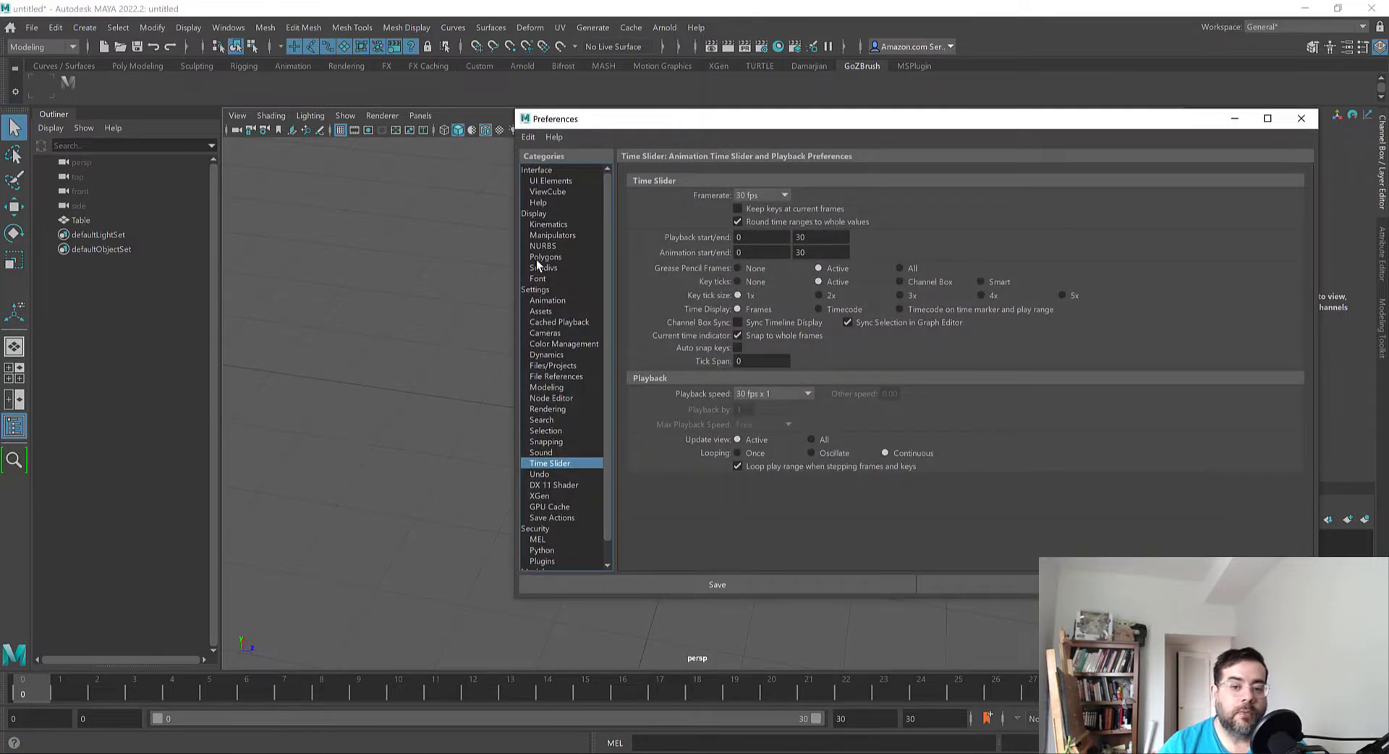
left_click(539, 290)
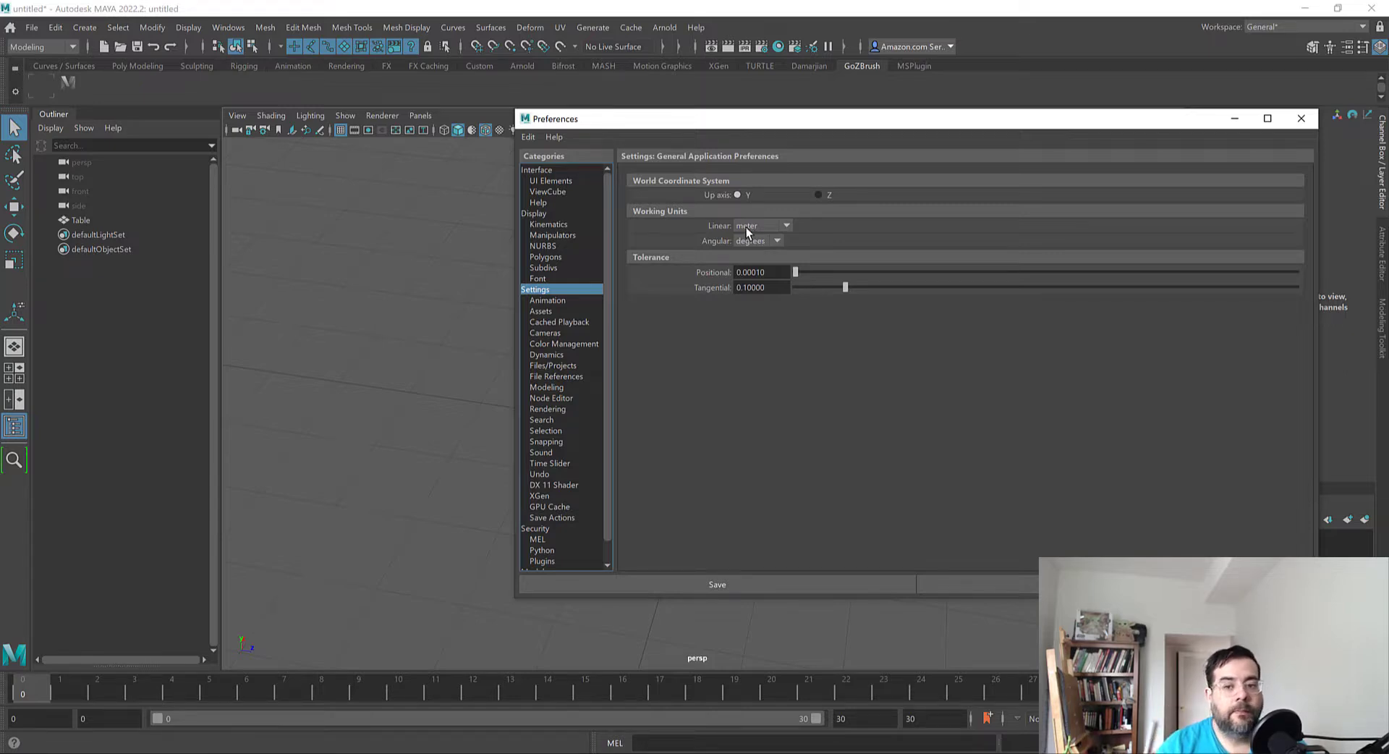
left_click(726, 587)
left_click_drag(732, 432, 717, 461, "alt")
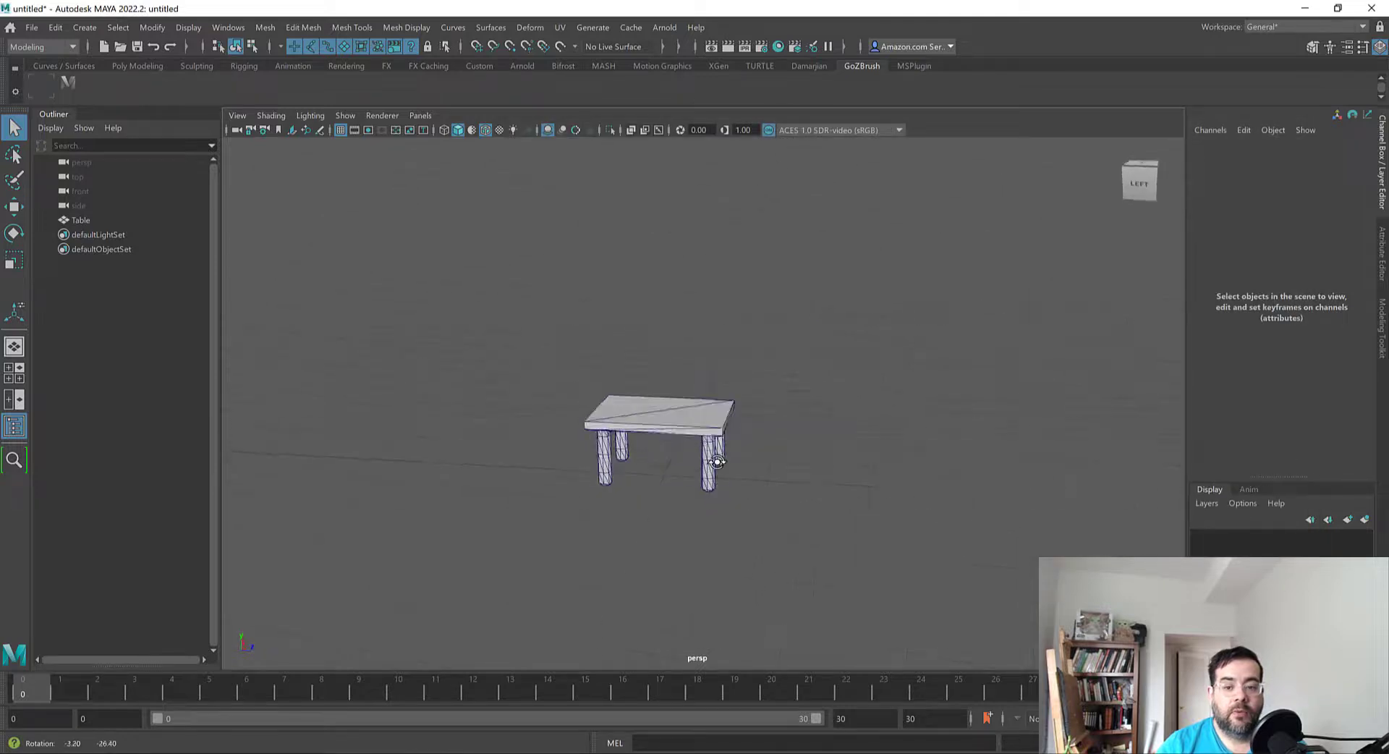
Select the imported table and check its shape attributes and its translate, rotate and scale values
left_click(716, 462)
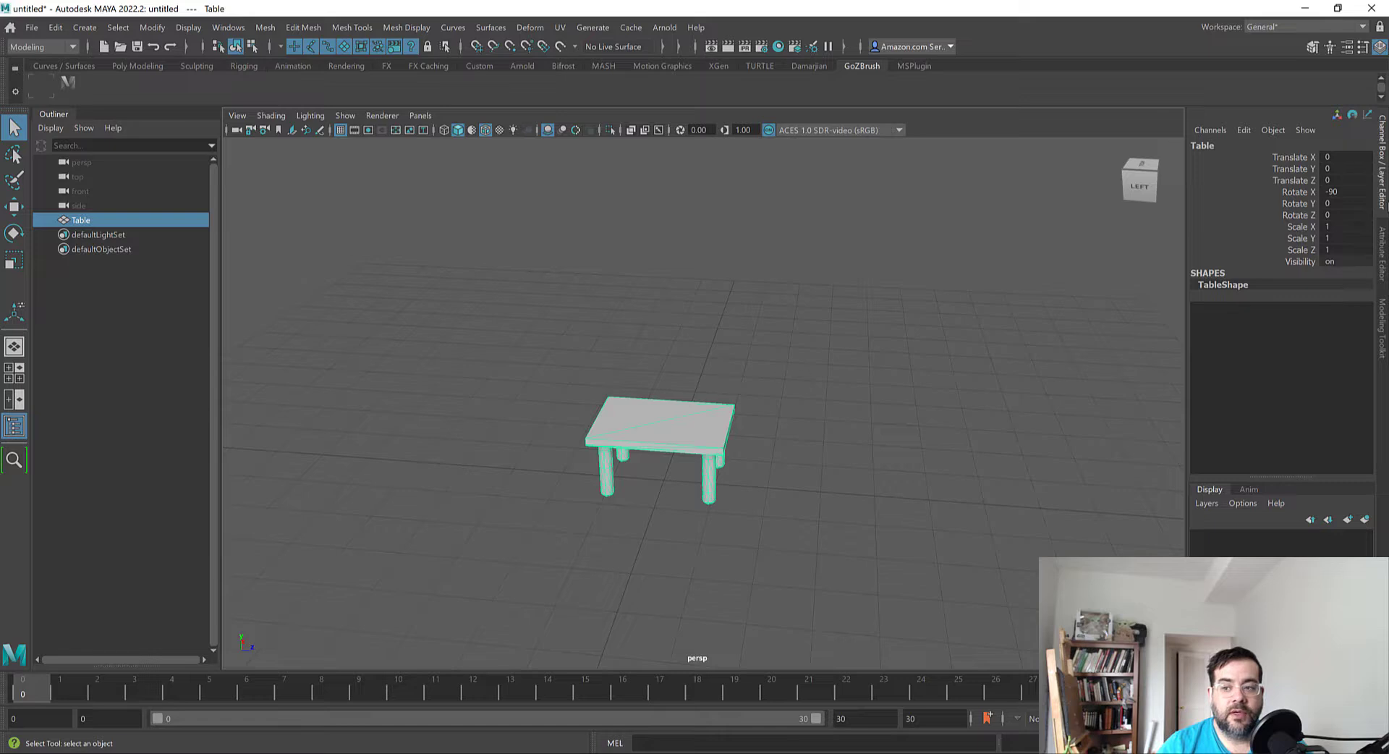
left_click(1381, 254)
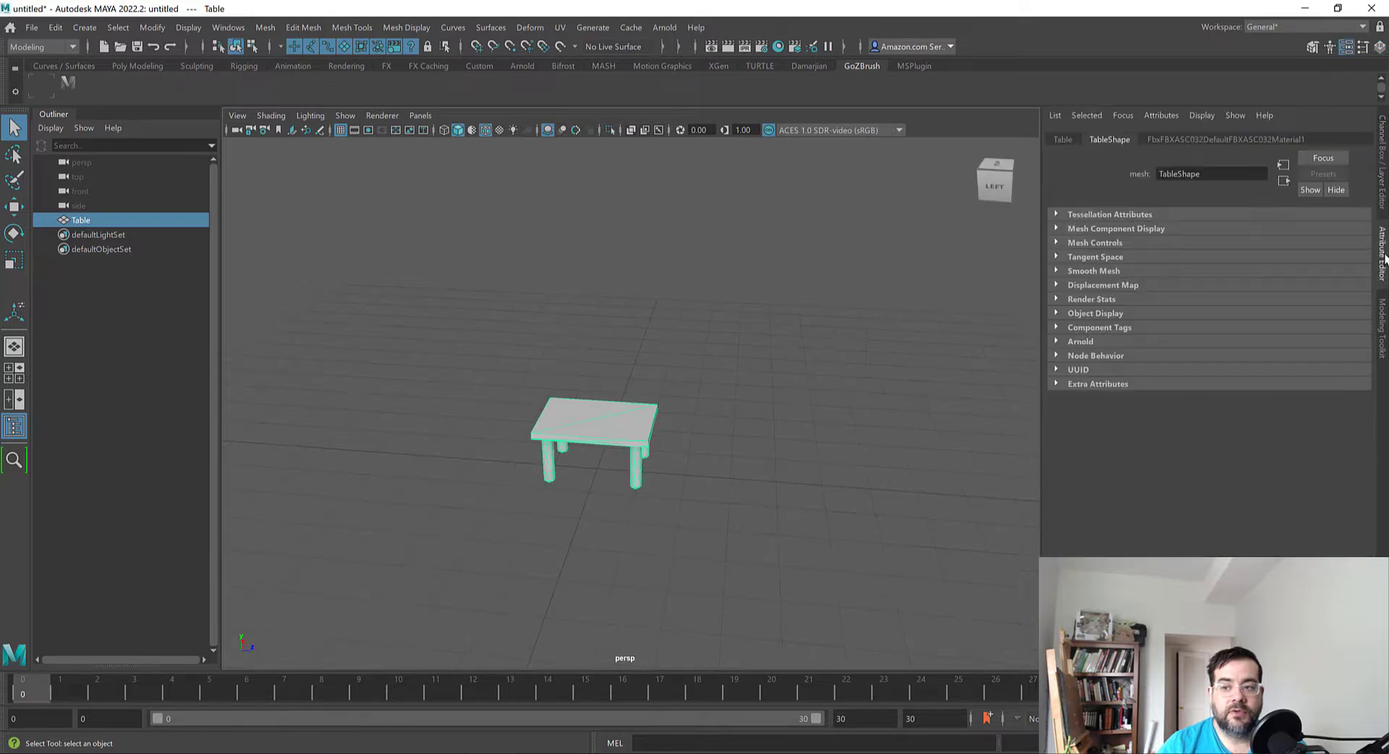
left_click(1382, 167)
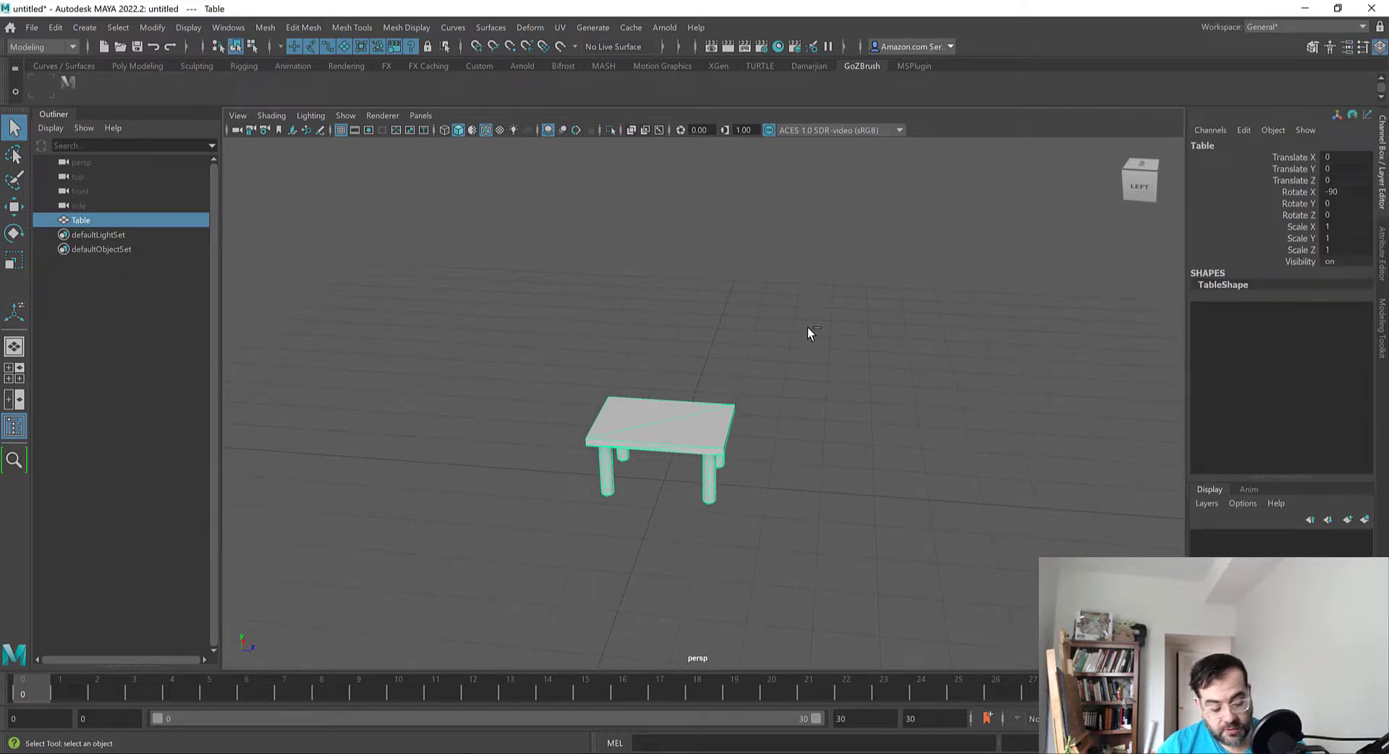
key("ctrl+a")
key("ctrl+a")
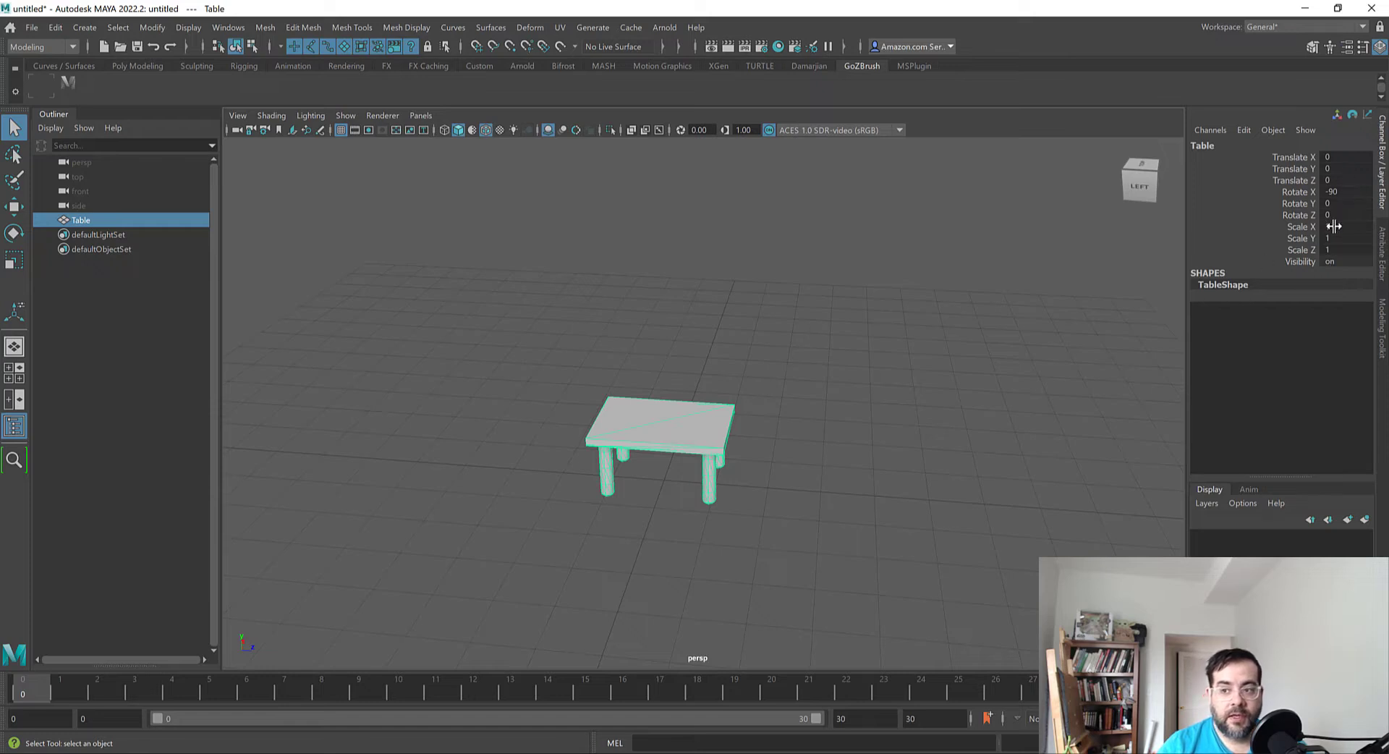
Examine the imported table's top and legs from several angles and distances
scroll(527, 481, "up", 5)
left_click_drag(622, 438, 656, 369, "alt")
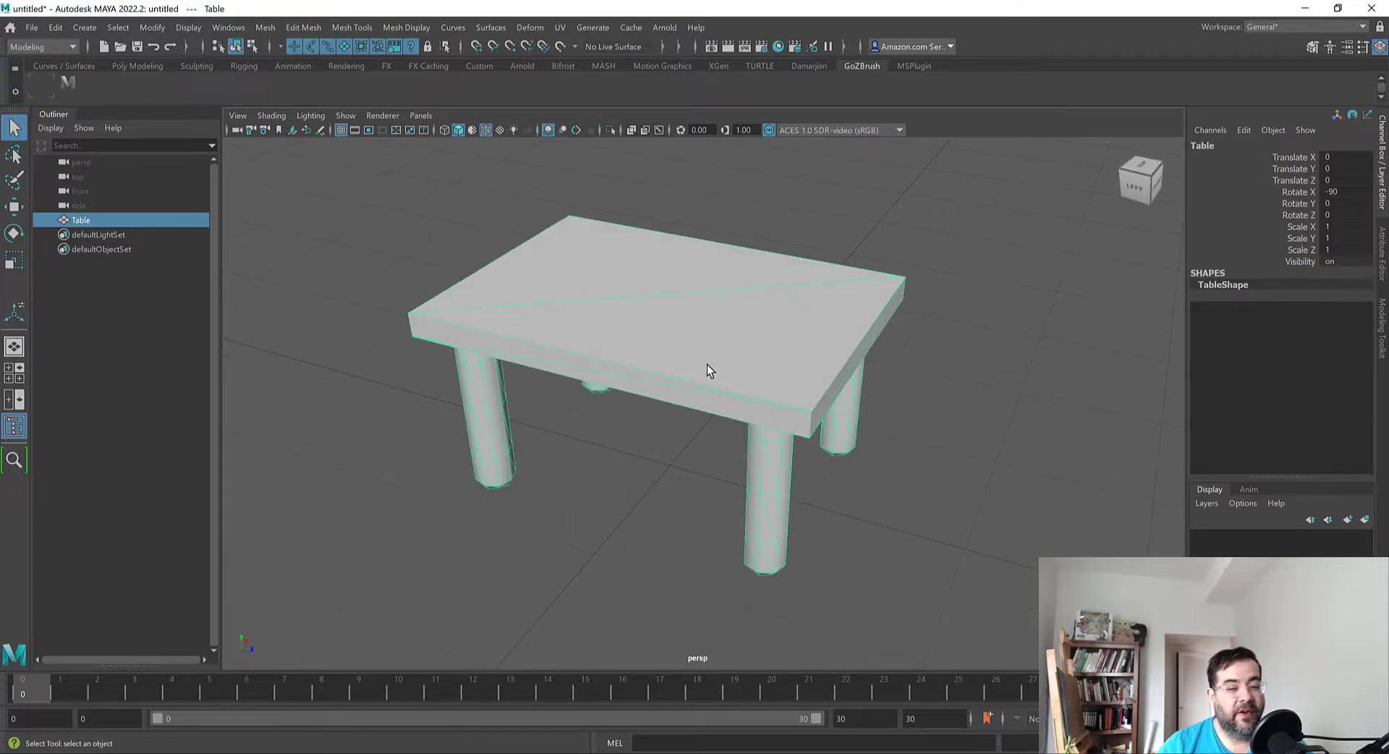
scroll(613, 414, "down", 3)
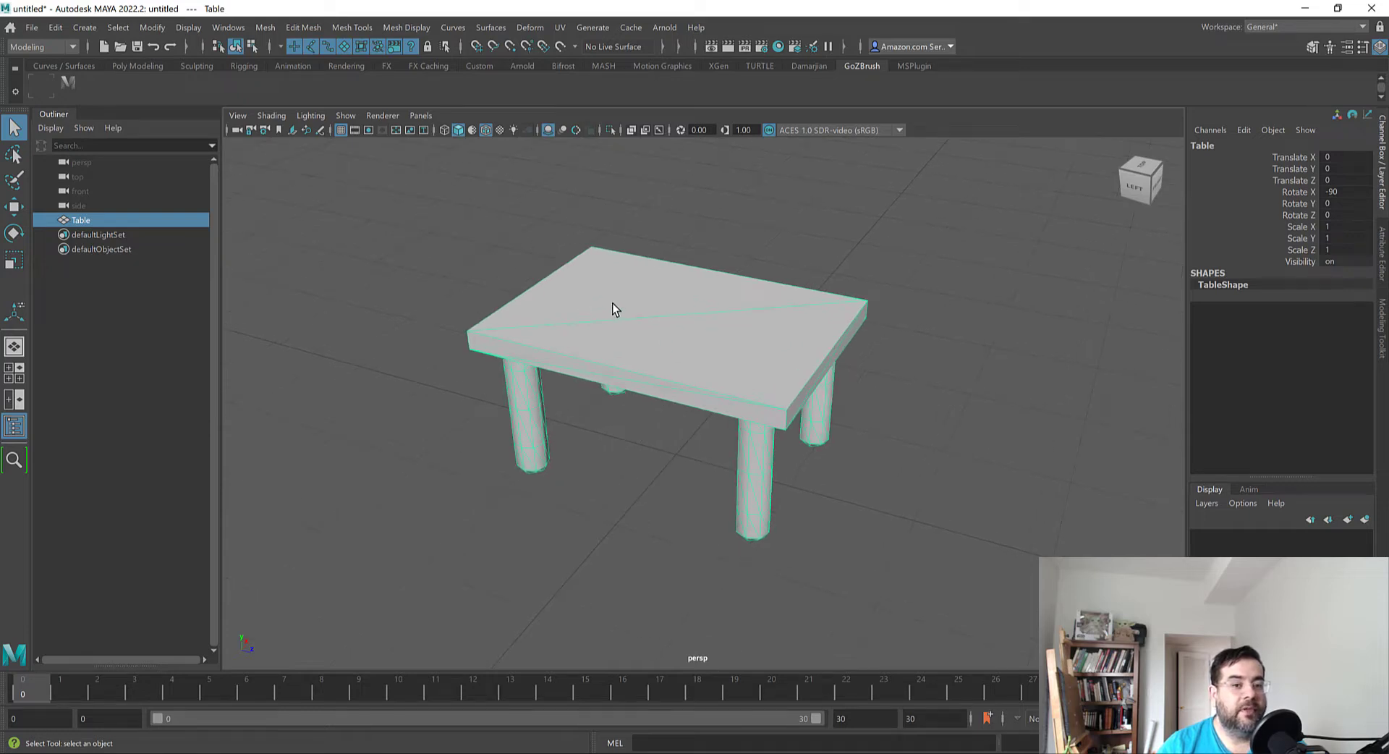
left_click_drag(804, 316, 692, 361, "alt")
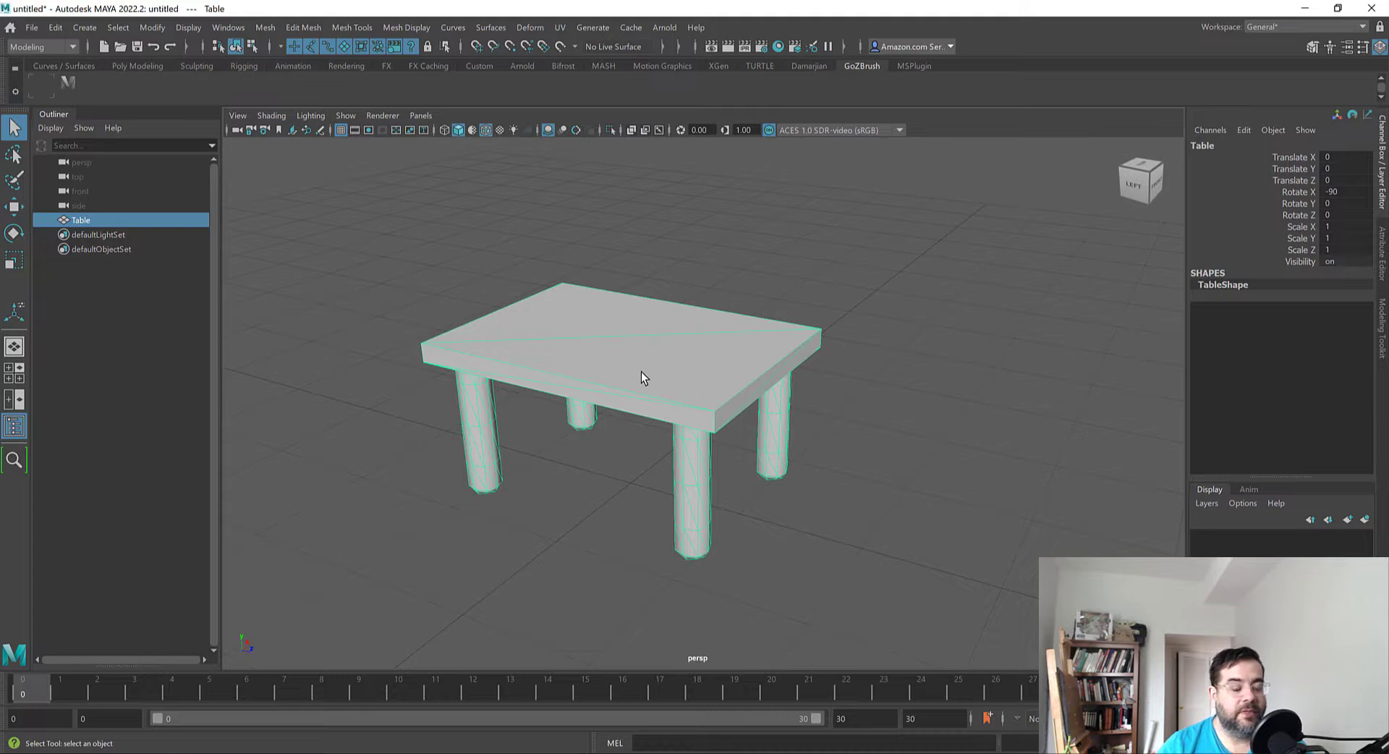
right_click_drag(641, 372, 546, 365, "alt")
mouse_move(546, 365)
middle_mouse_down("alt")
mouse_move(577, 359)
mouse_move(553, 380)
middle_mouse_up("alt")
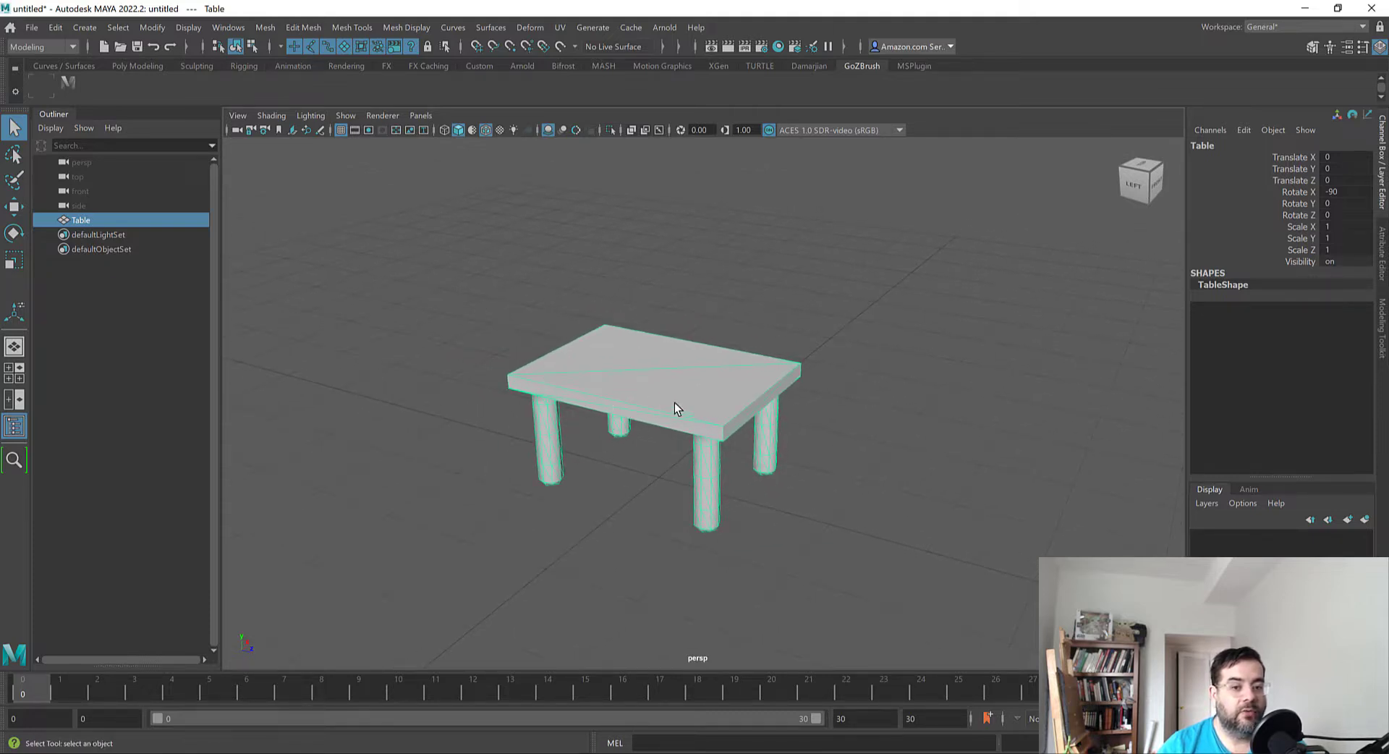
left_click_drag(676, 409, 704, 411, "alt")
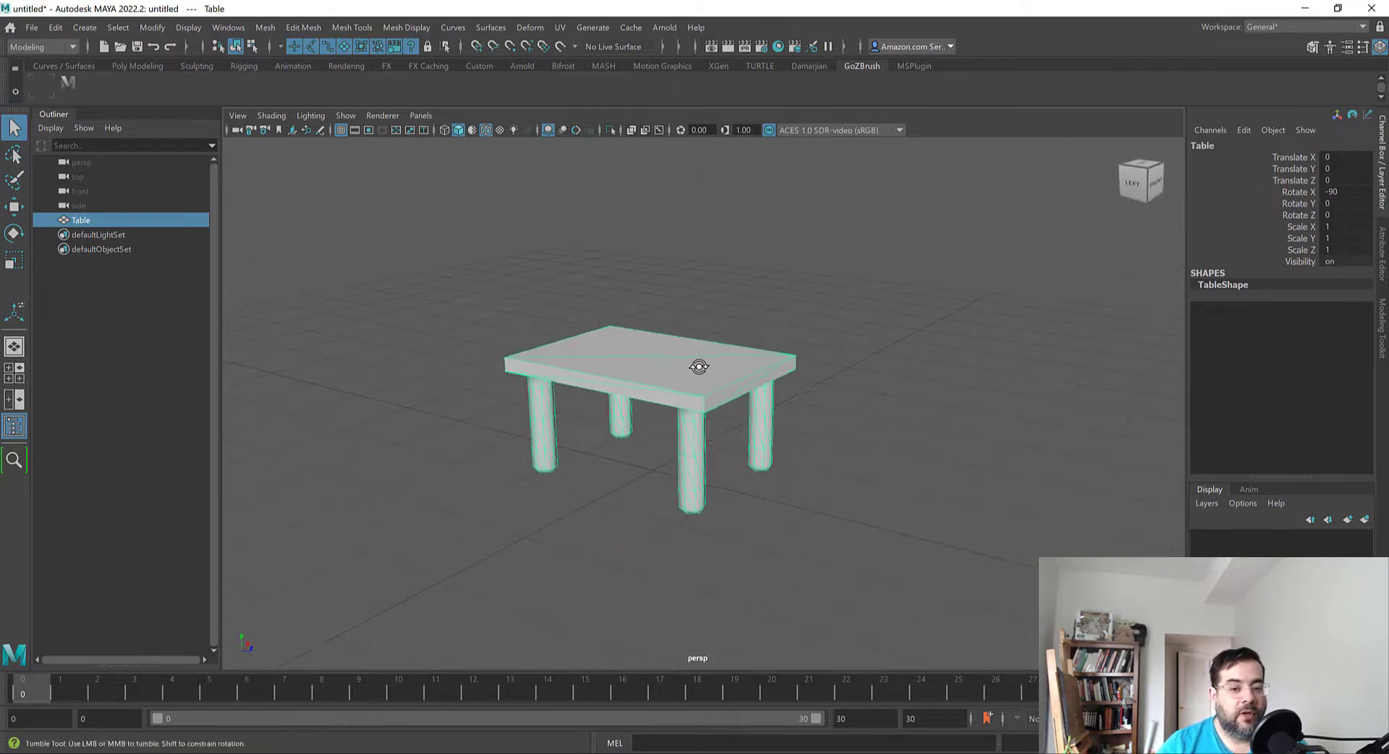
Inspect the table's overall proportions against the scene grid, viewing it from above and from lower side angles
left_click_drag(697, 362, 644, 397, "alt")
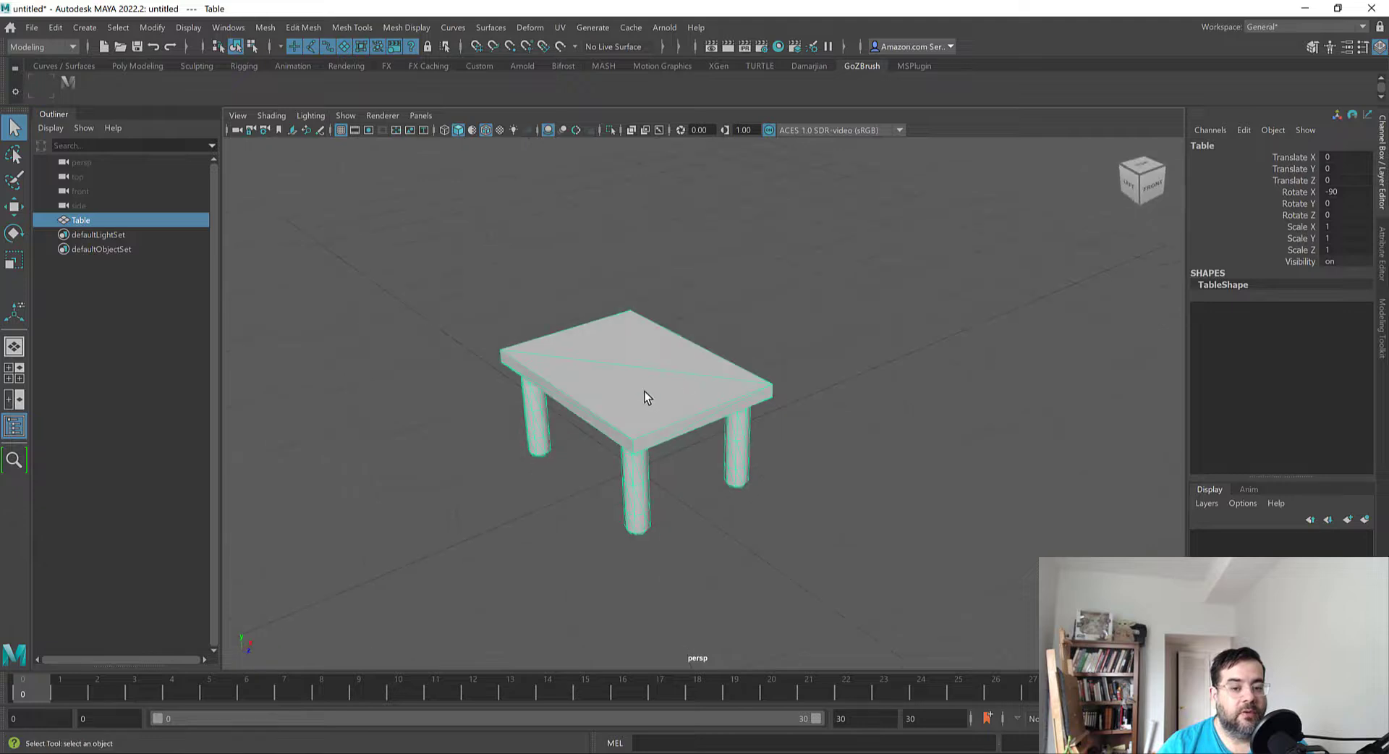
scroll(638, 407, "down", 3)
scroll(632, 412, "up", 4)
scroll(624, 415, "down", 4)
scroll(617, 424, "up", 3)
scroll(612, 430, "up", 2)
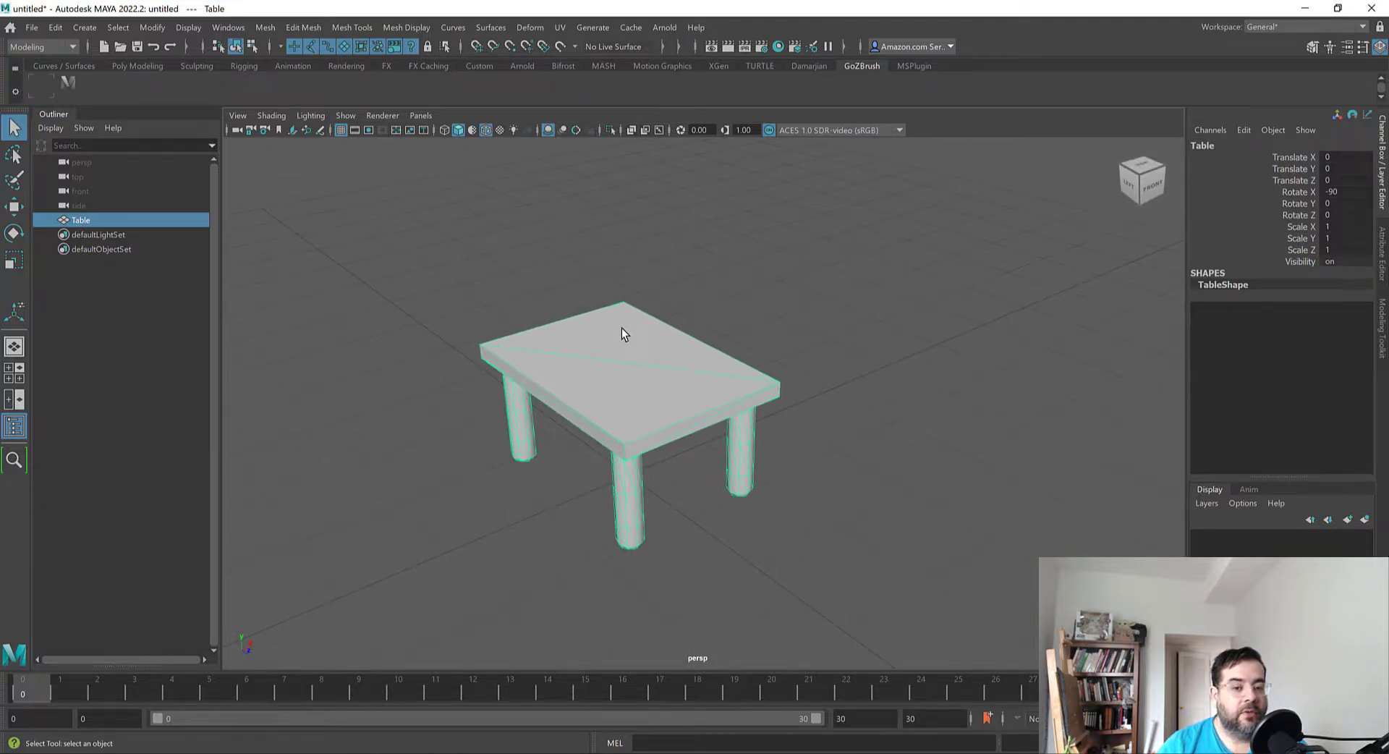
mouse_move(596, 382)
middle_mouse_down("alt")
mouse_move(688, 280)
mouse_move(575, 350)
mouse_move(595, 367)
middle_mouse_up("alt")
left_click_drag(613, 444, 529, 426, "alt")
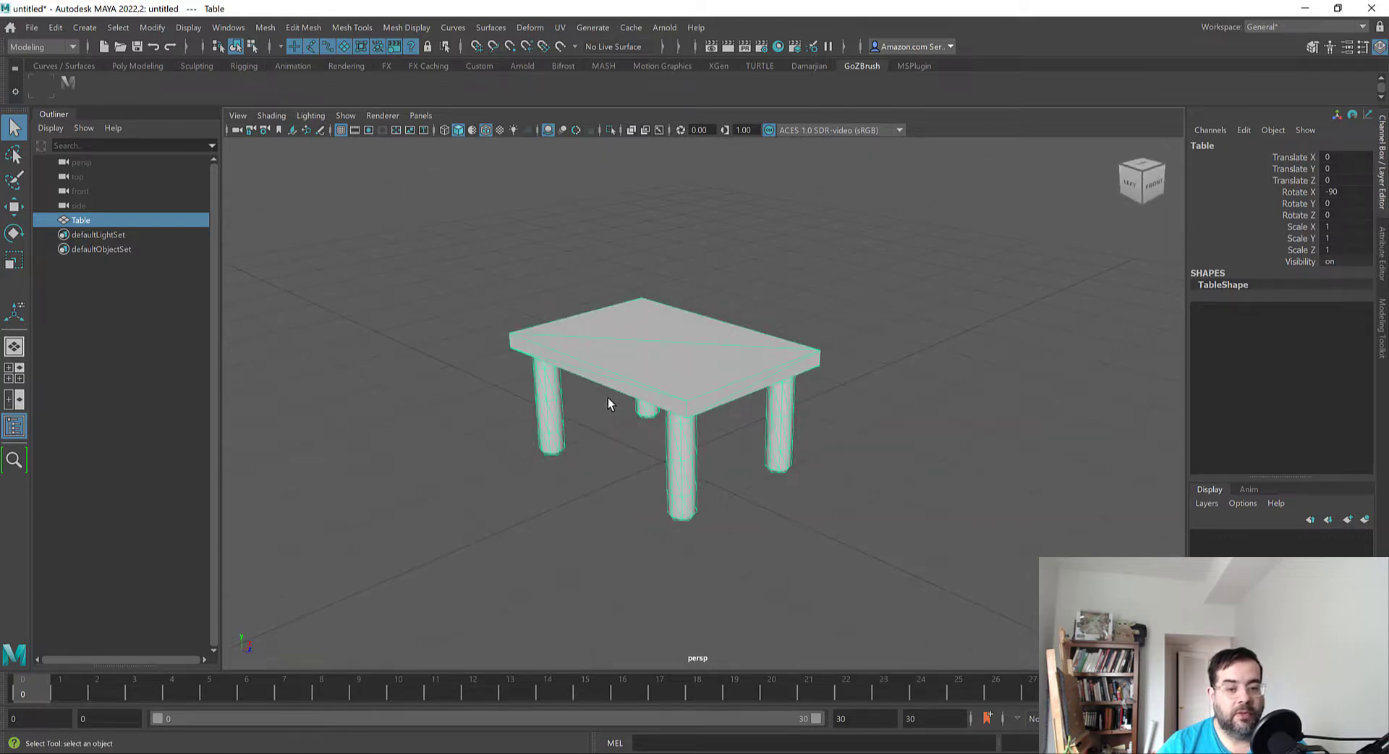
left_click_drag(608, 404, 673, 358, "alt")
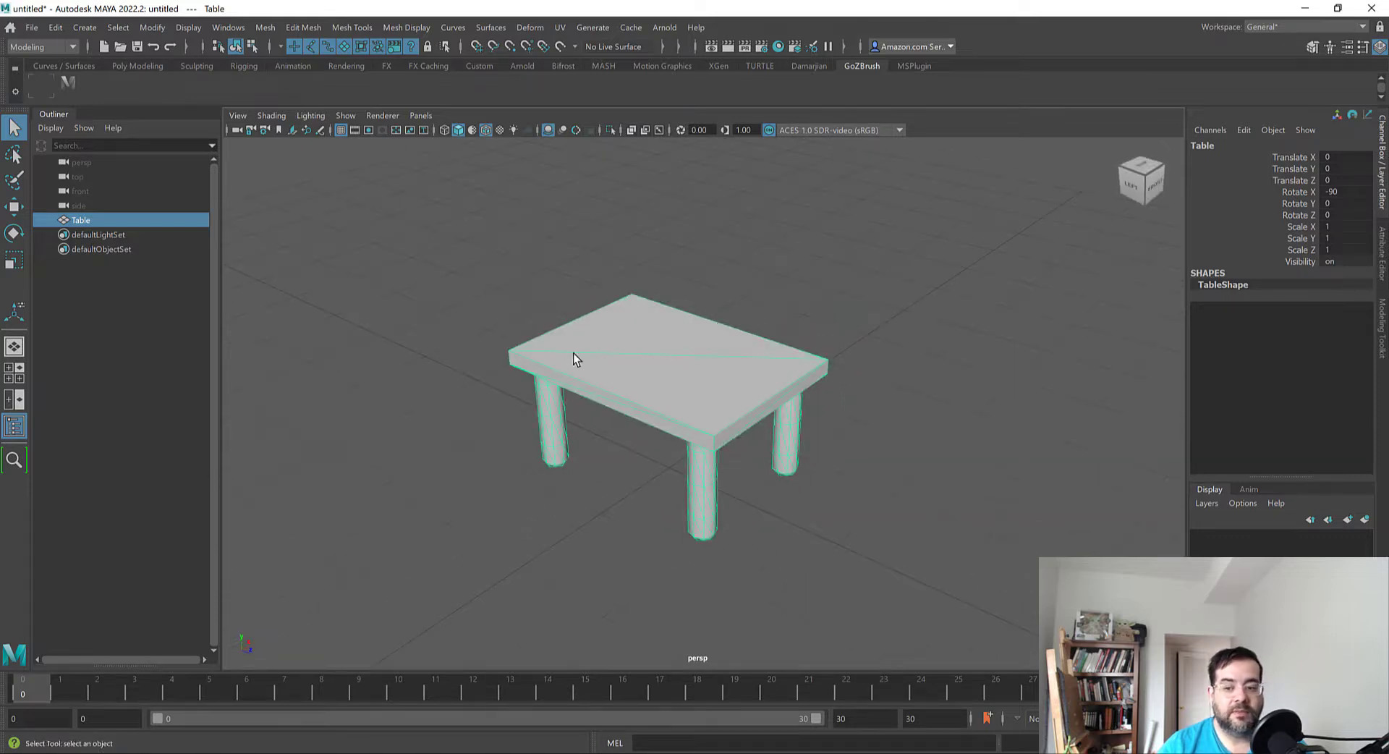
left_click_drag(692, 391, 707, 366, "alt")
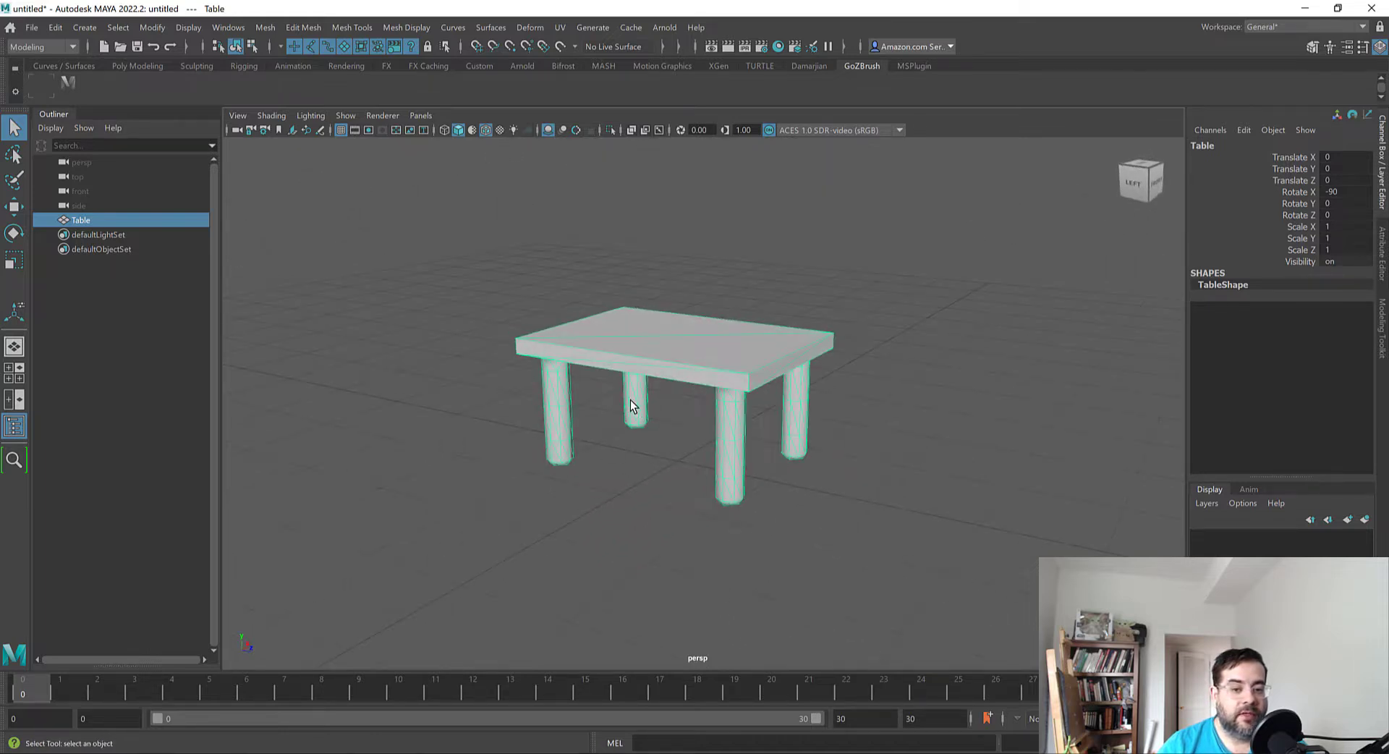
left_click_drag(619, 354, 558, 350, "alt")
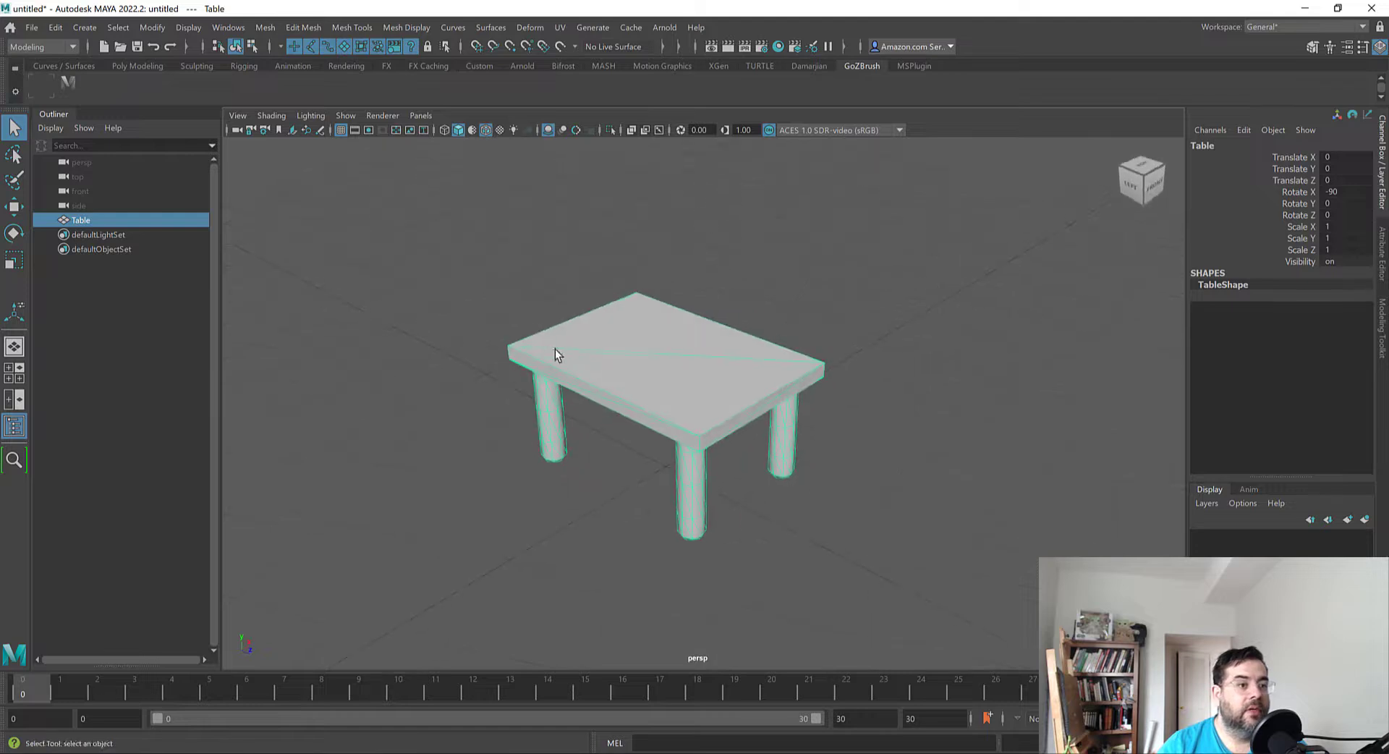
Turn off interactive creation for polygon primitives and create a default polygon plane at the origin
left_click(85, 27)
mouse_move(127, 84)
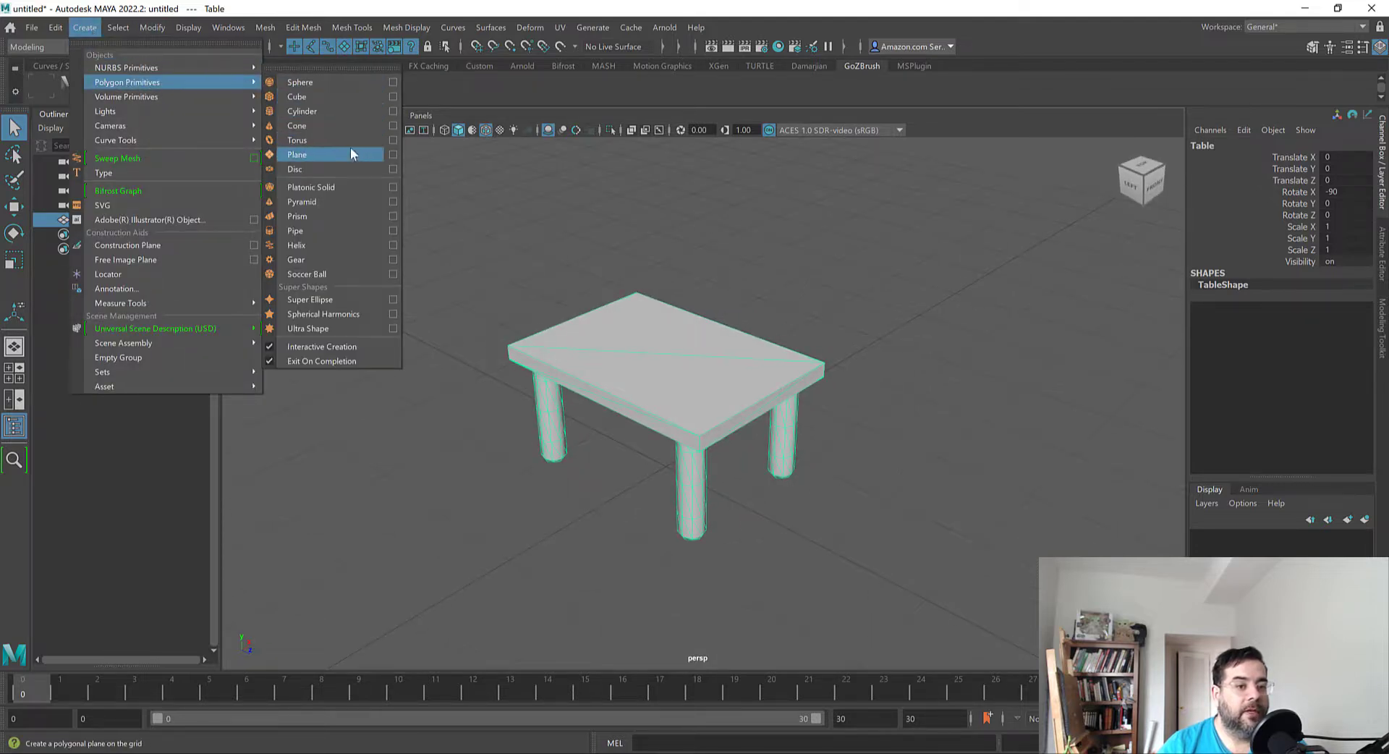
left_click(271, 345)
left_click(85, 27)
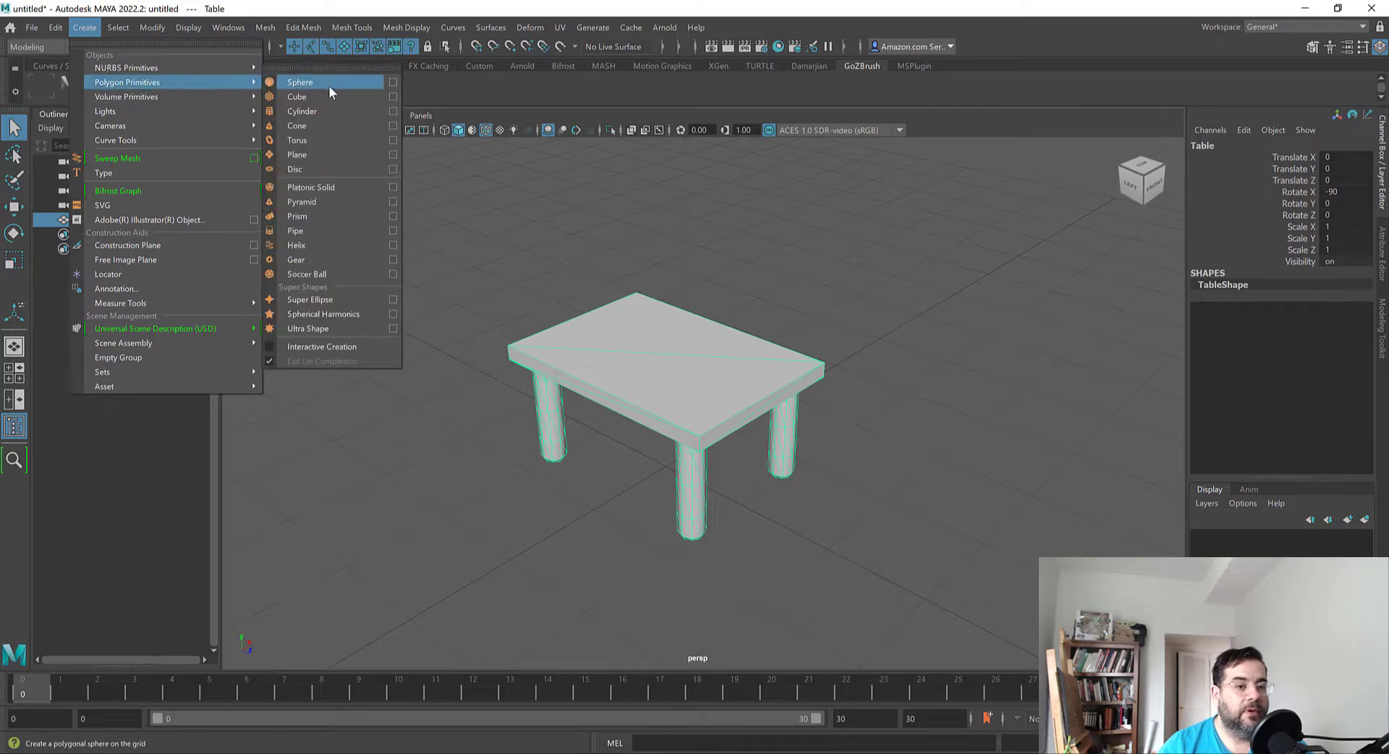
left_click(350, 152)
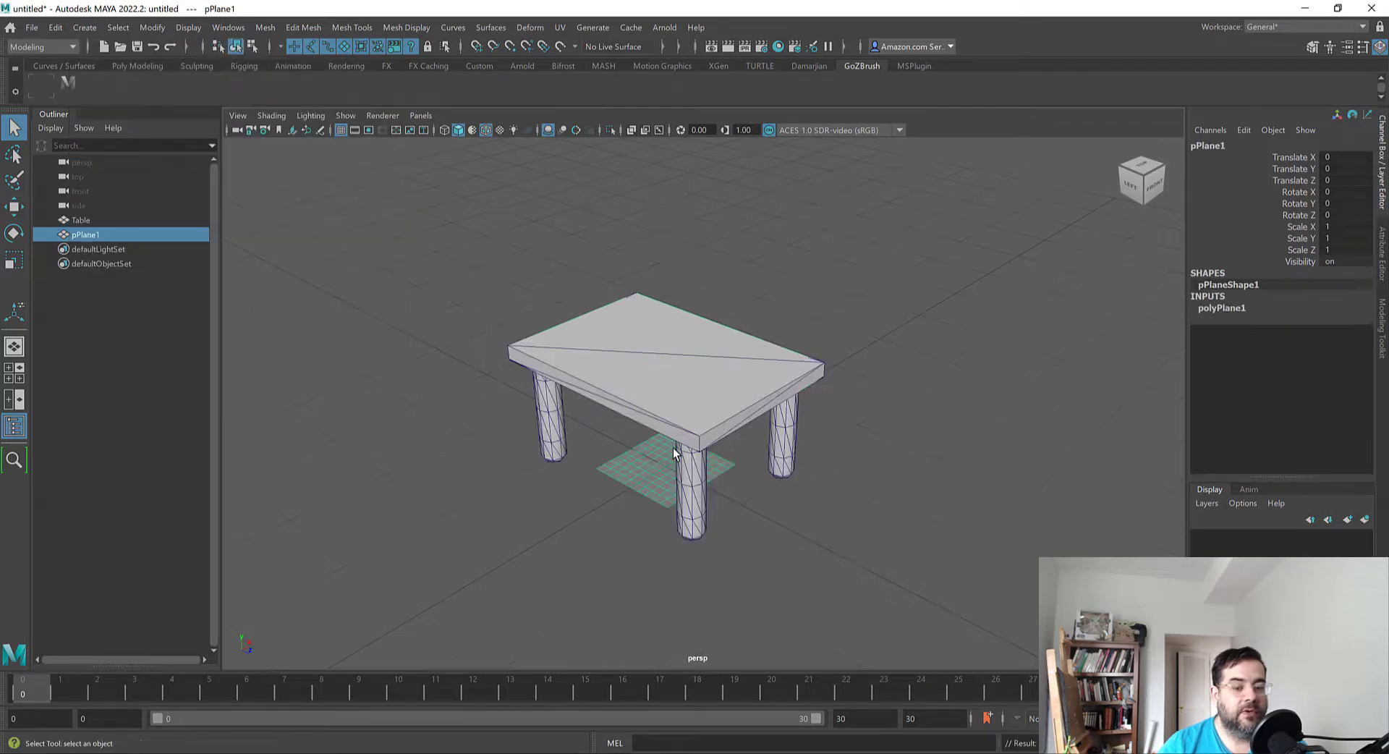
Compare the new plane's size with the table, checking each object's transform values from different angles
left_click_drag(672, 452, 722, 392, "alt")
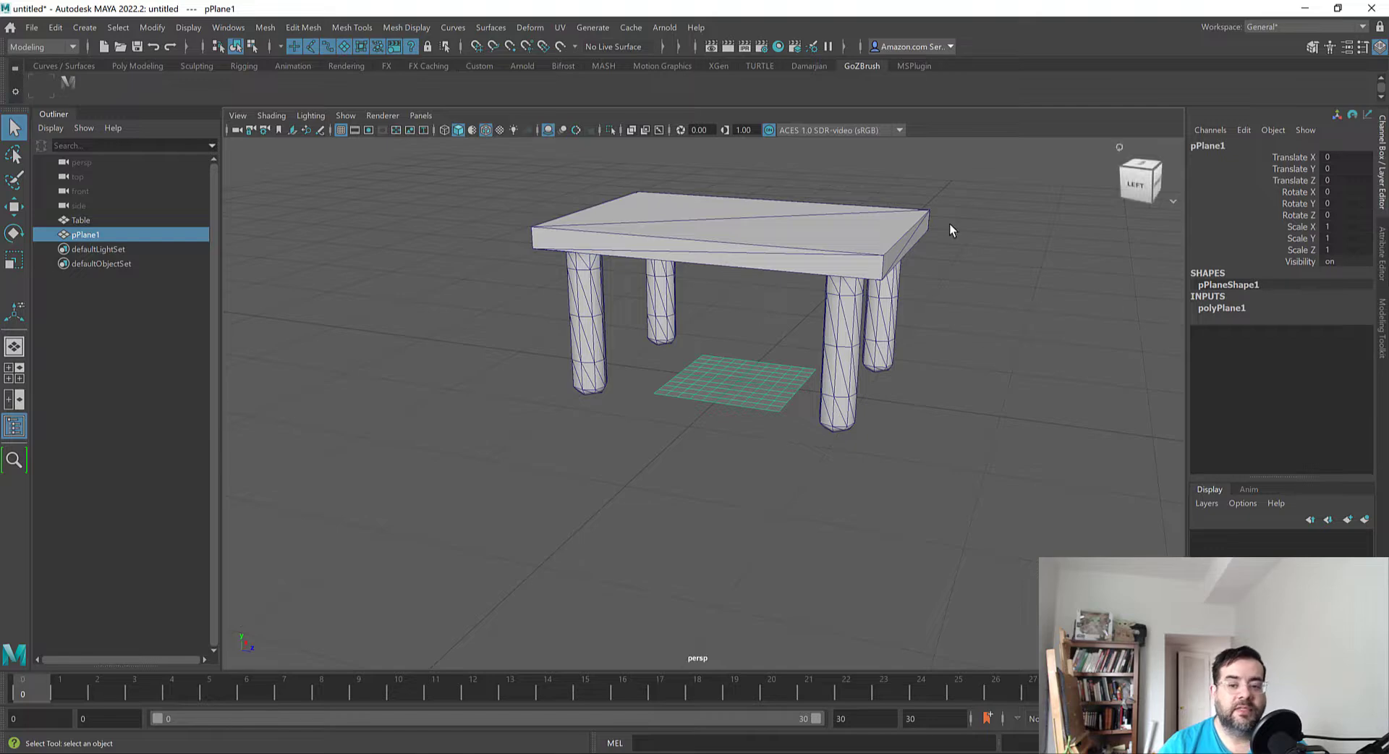
left_click(883, 322)
left_click_drag(883, 321, 719, 317, "alt")
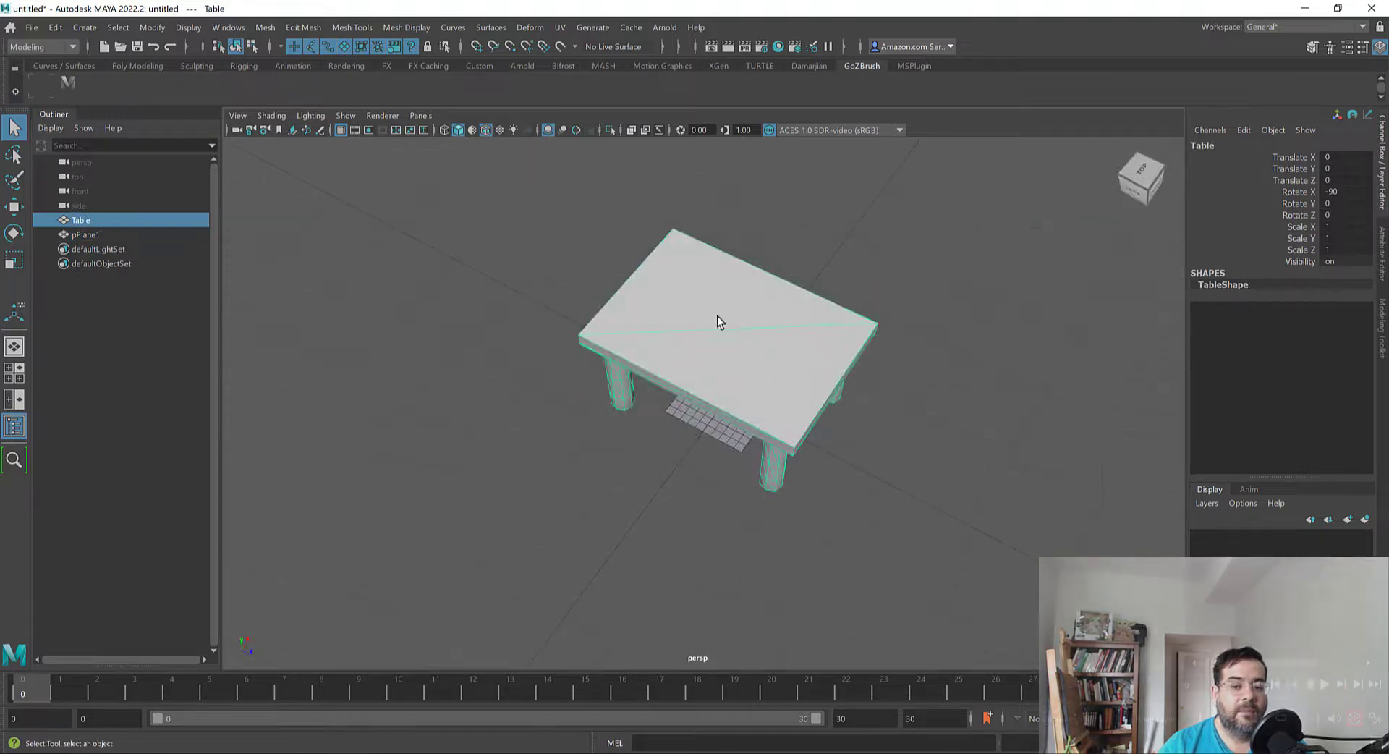
scroll(729, 406, "up", 4)
mouse_move(731, 406)
left_mouse_down("alt")
mouse_move(739, 377)
mouse_move(778, 362)
mouse_move(729, 407)
left_mouse_up("alt")
scroll(762, 333, "down", 3)
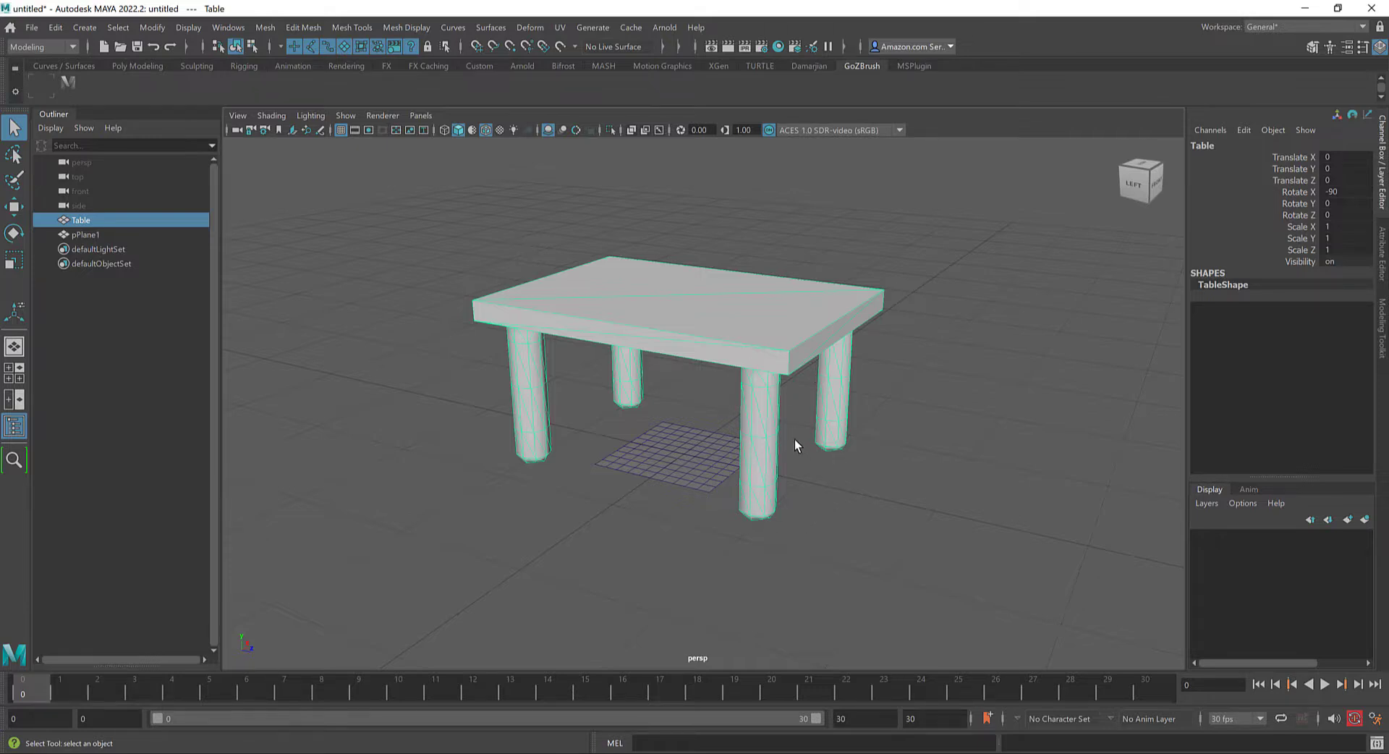
left_click(685, 455)
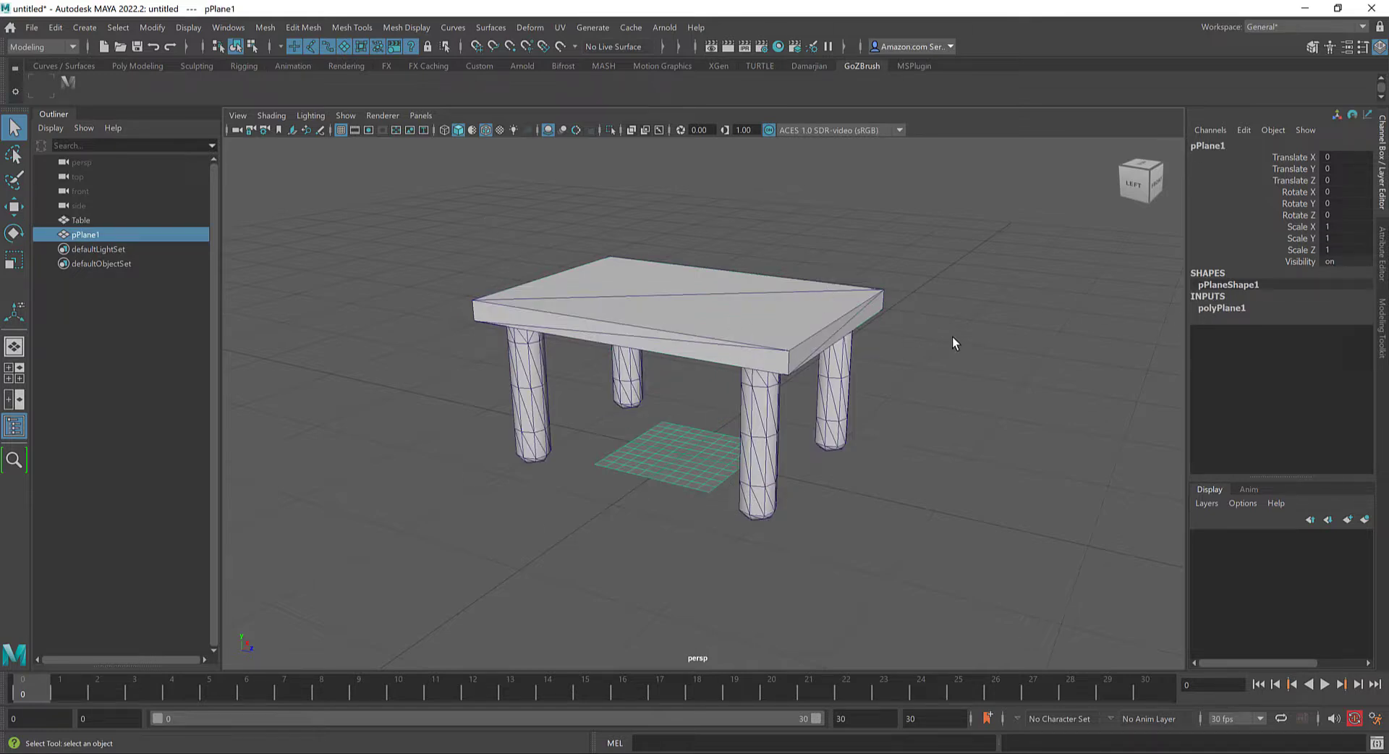
left_click(691, 349)
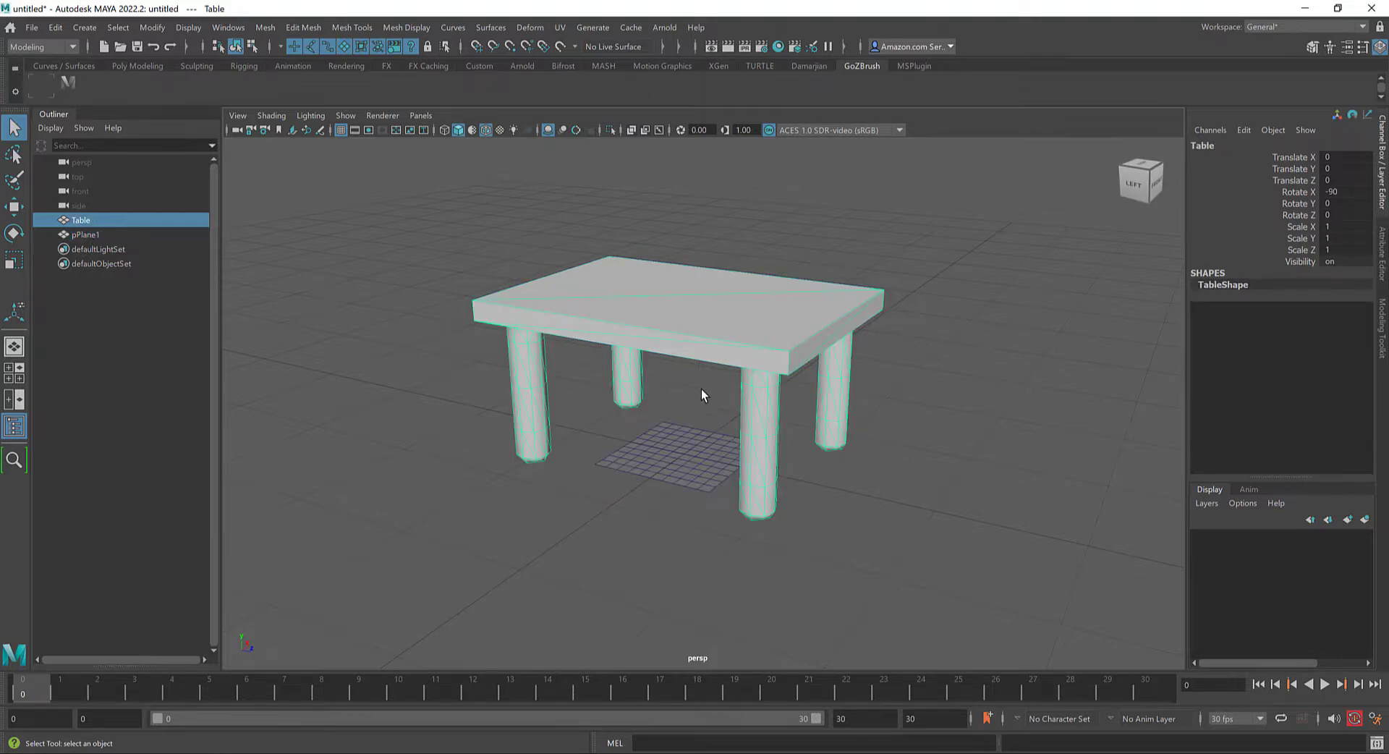
left_click_drag(701, 389, 709, 394, "alt")
Delete the polygon plane beneath the table
left_click(664, 487)
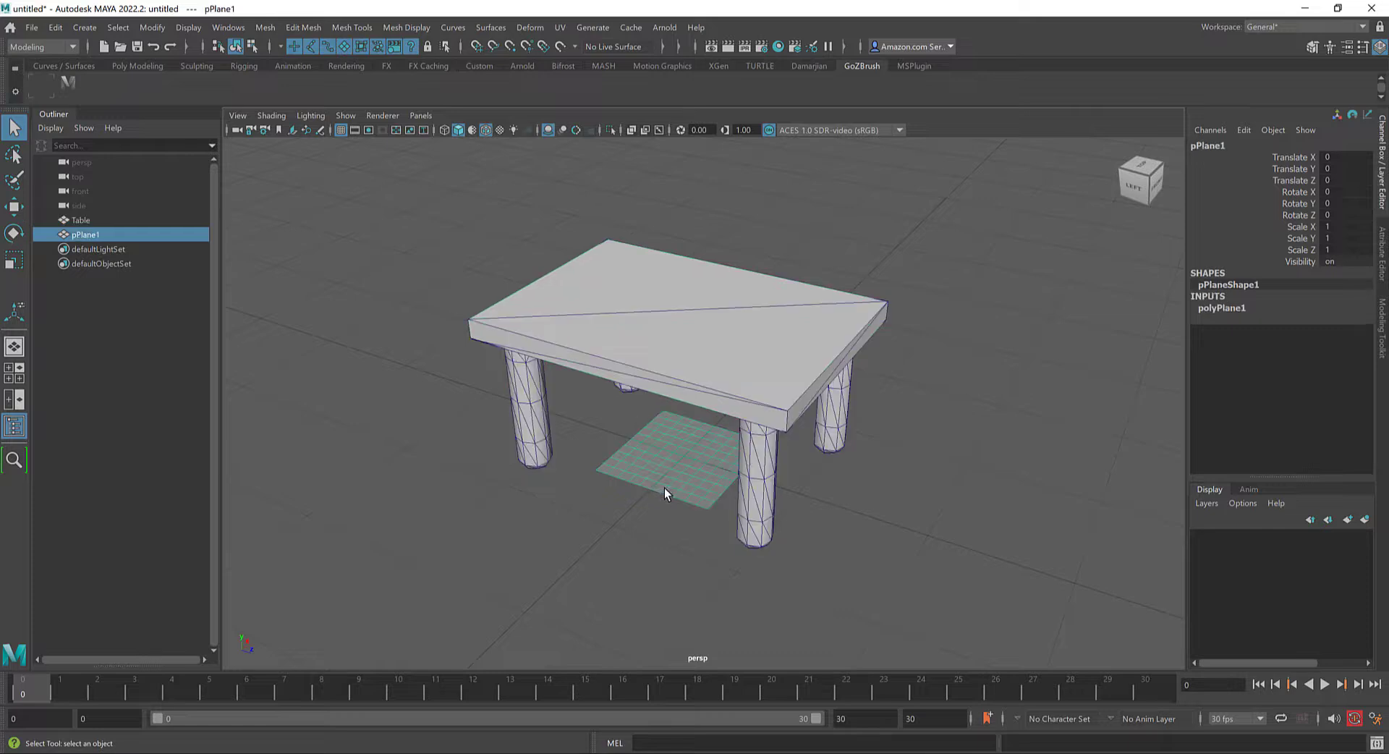
left_click(893, 446)
left_click(680, 489)
key("Delete")
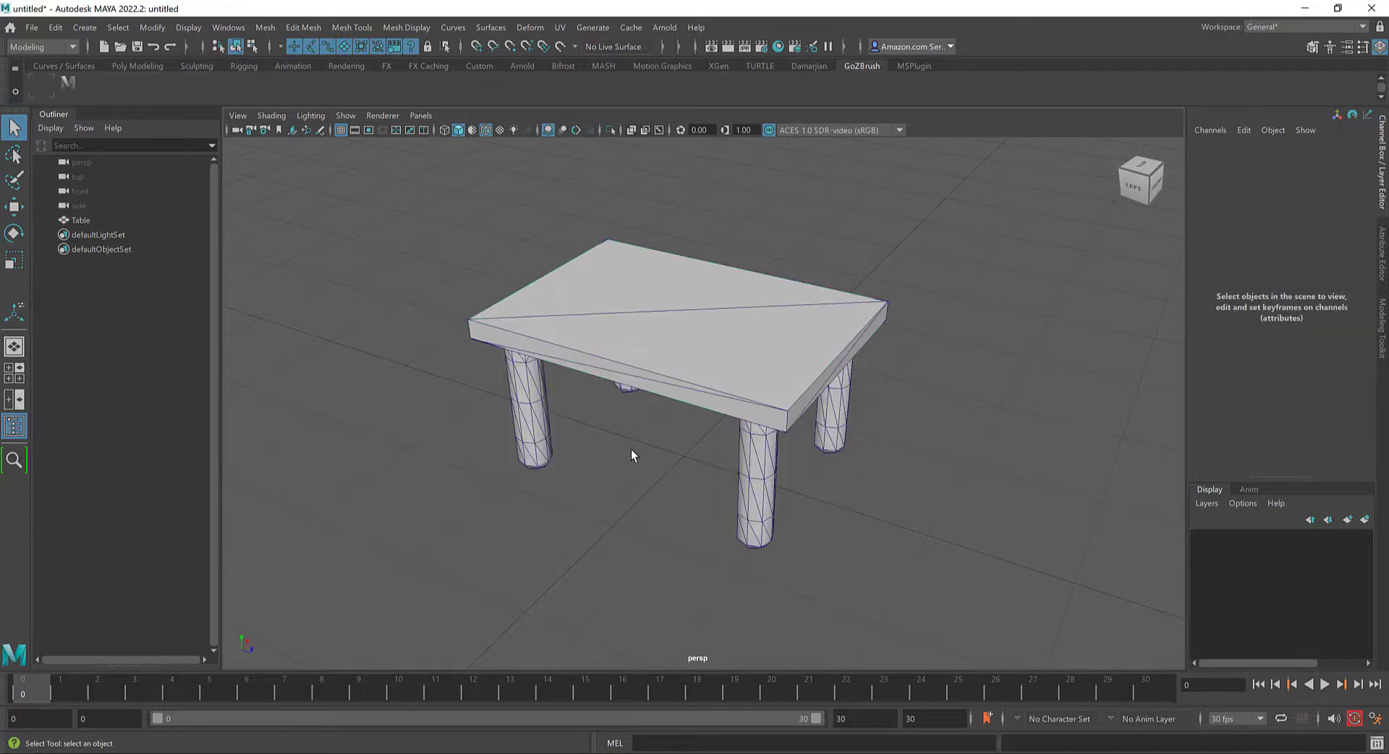
Turn interactive creation for polygon primitives back on
left_click(85, 28)
mouse_move(128, 84)
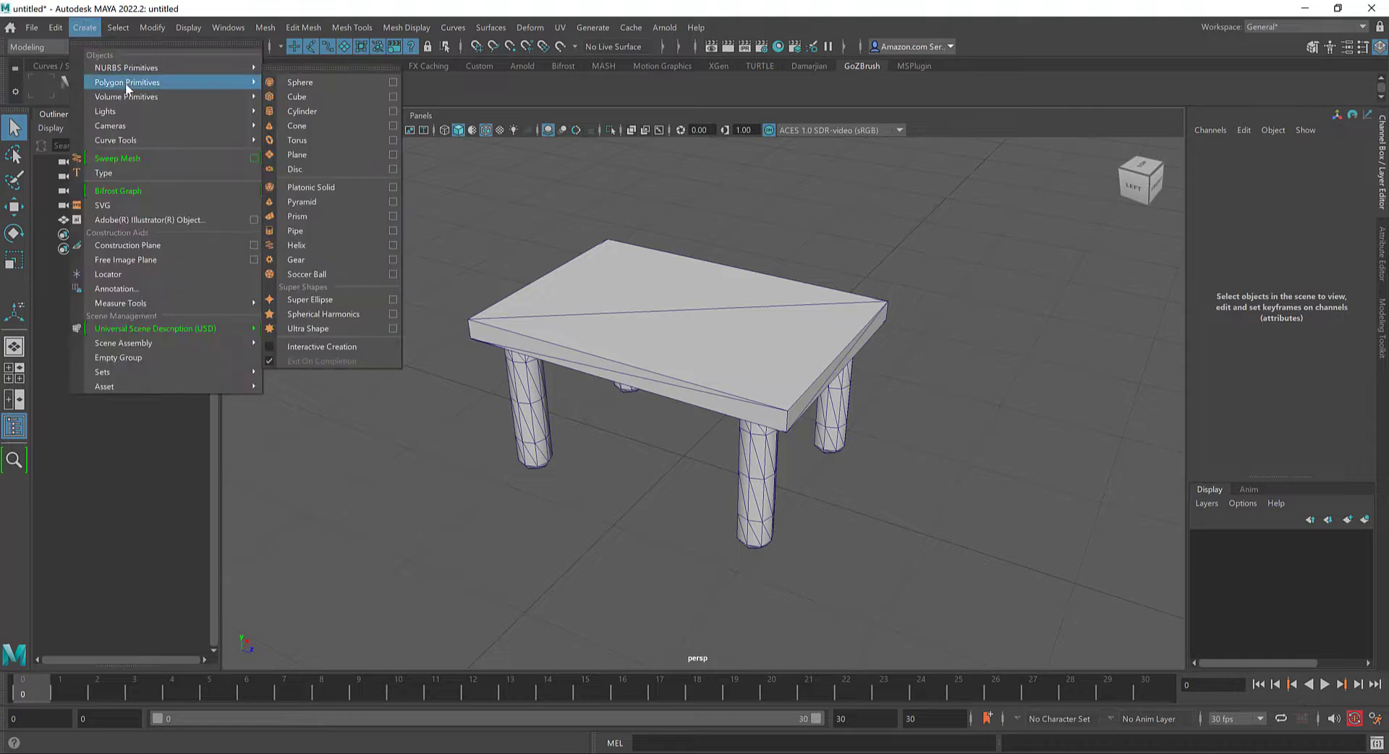
scroll(625, 346, "down", 2)
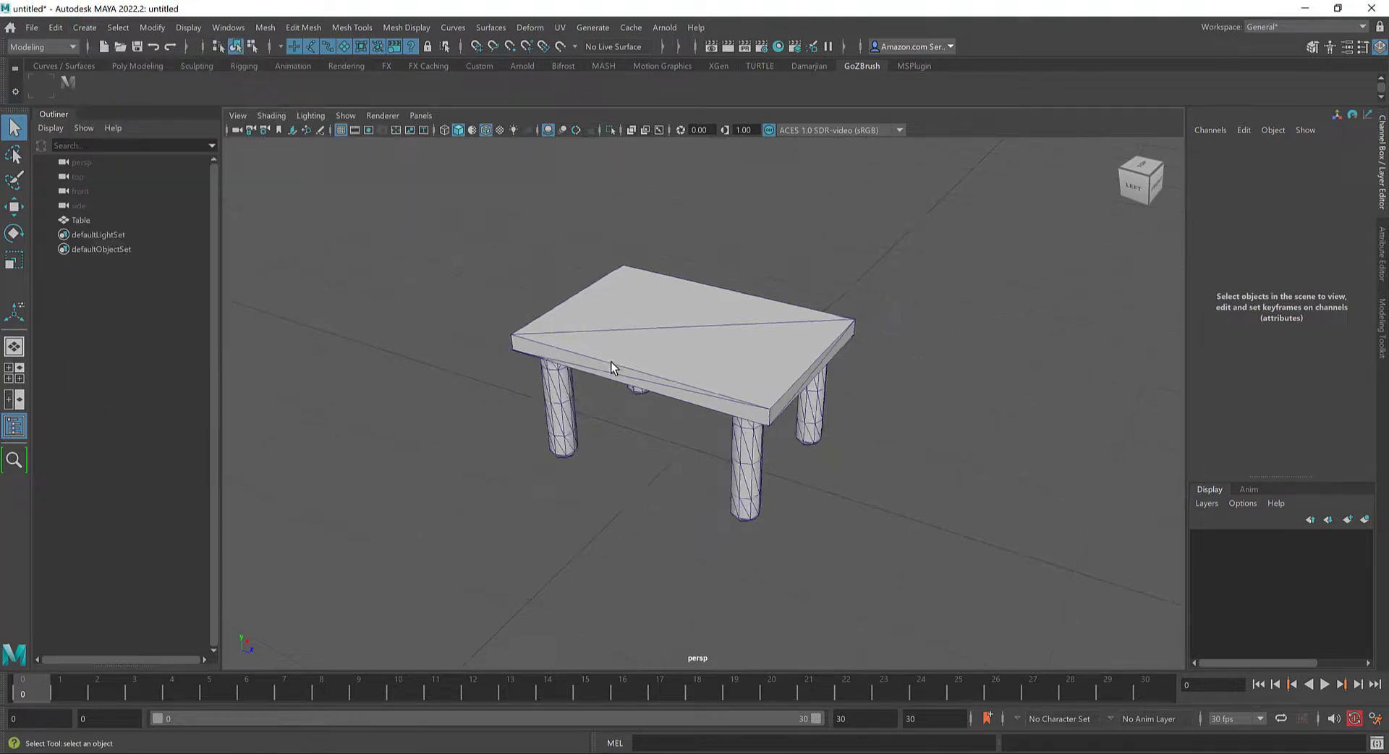
left_click_drag(614, 367, 596, 343, "alt")
Draw a polygon plane around the tabletop in the top view, about 3.54 wide and 5.12 high, with a margin on all sides
left_click(83, 27)
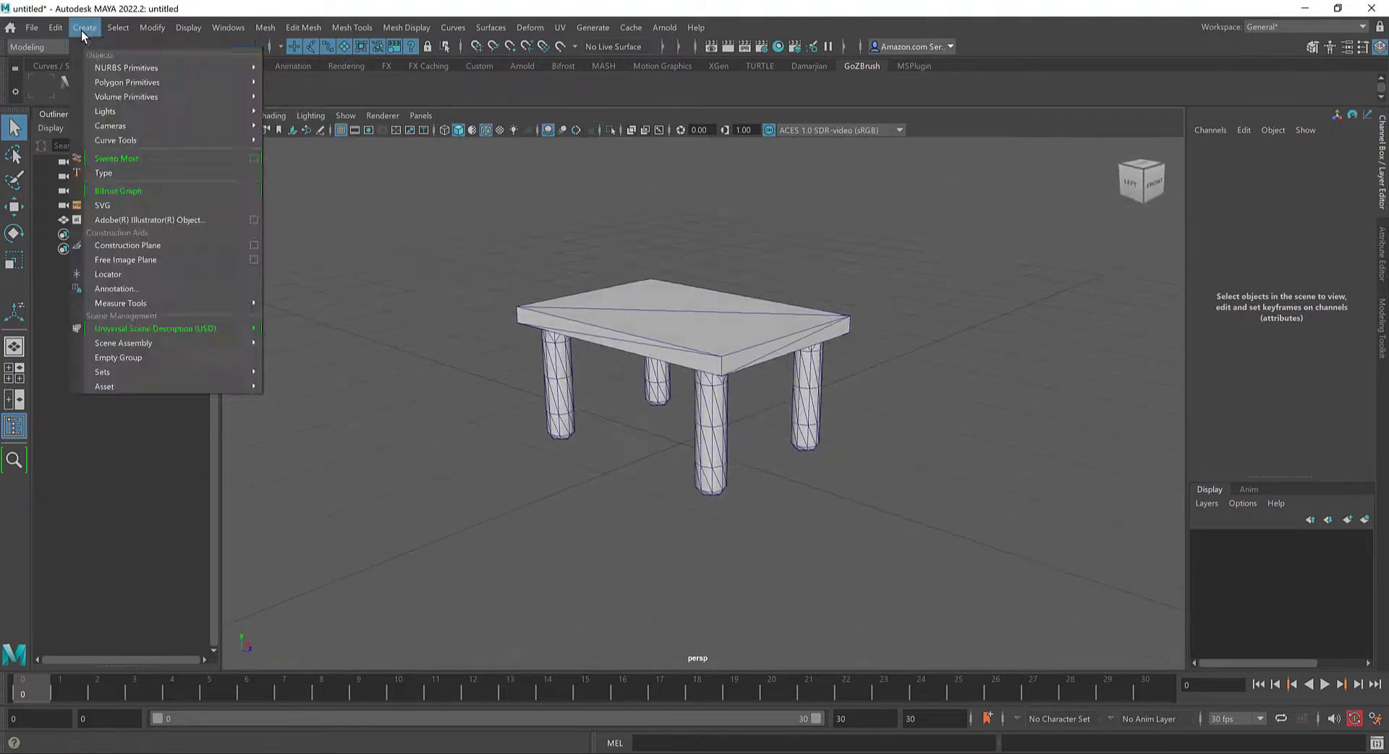
mouse_move(177, 82)
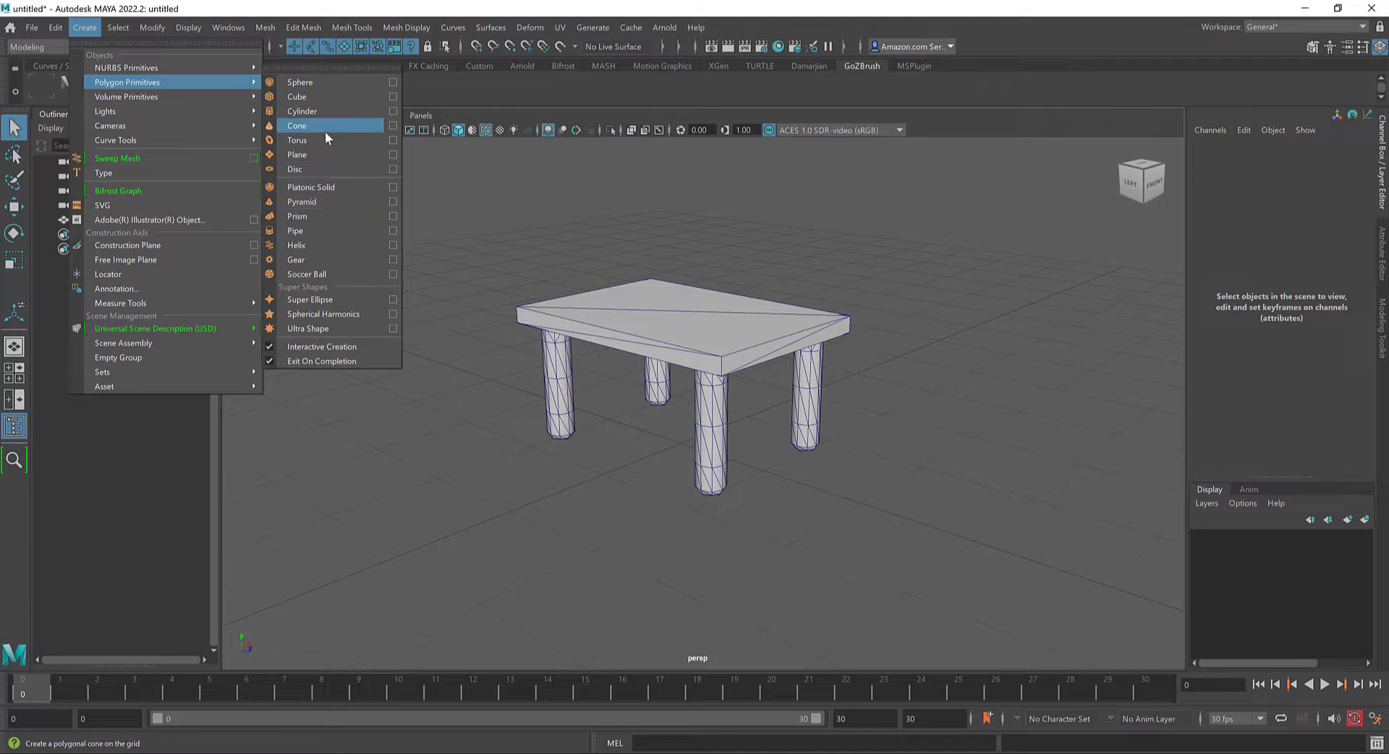
left_click(332, 155)
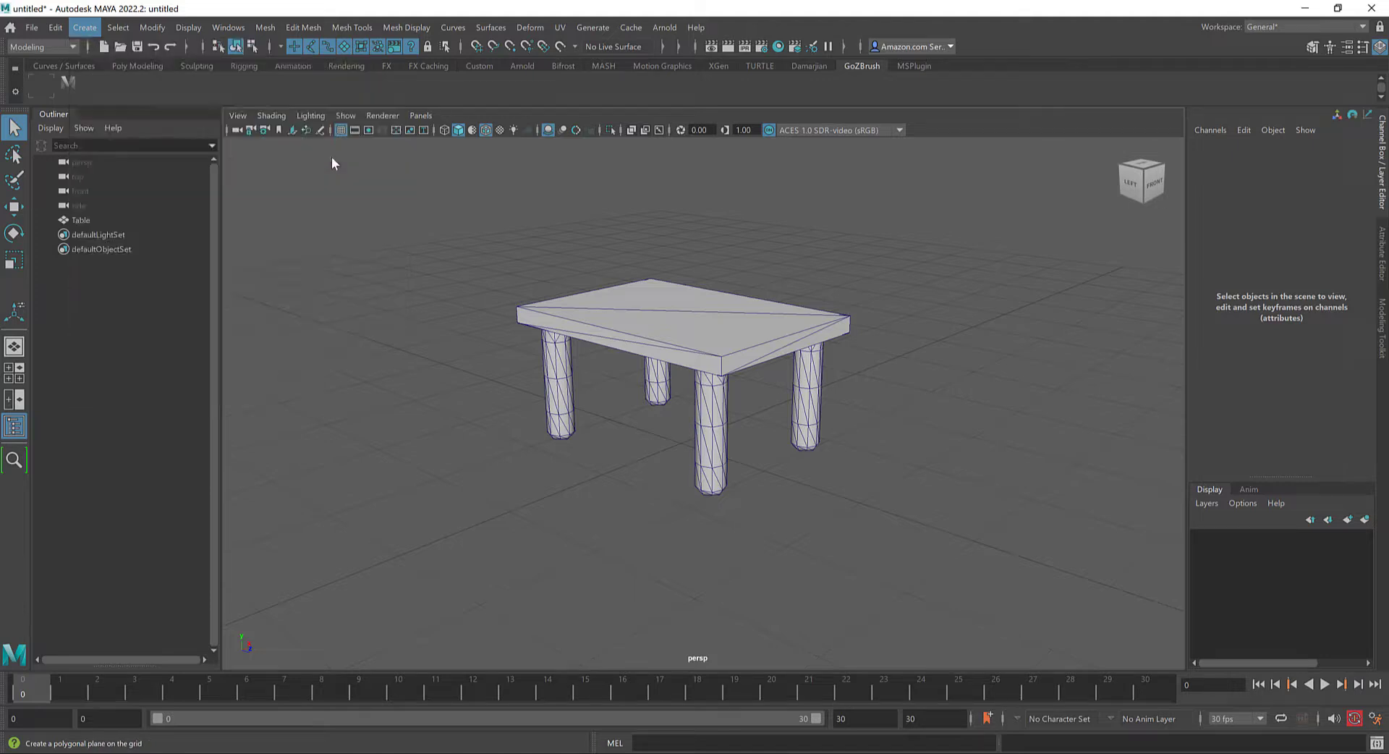
left_click_drag(642, 400, 612, 514, "alt")
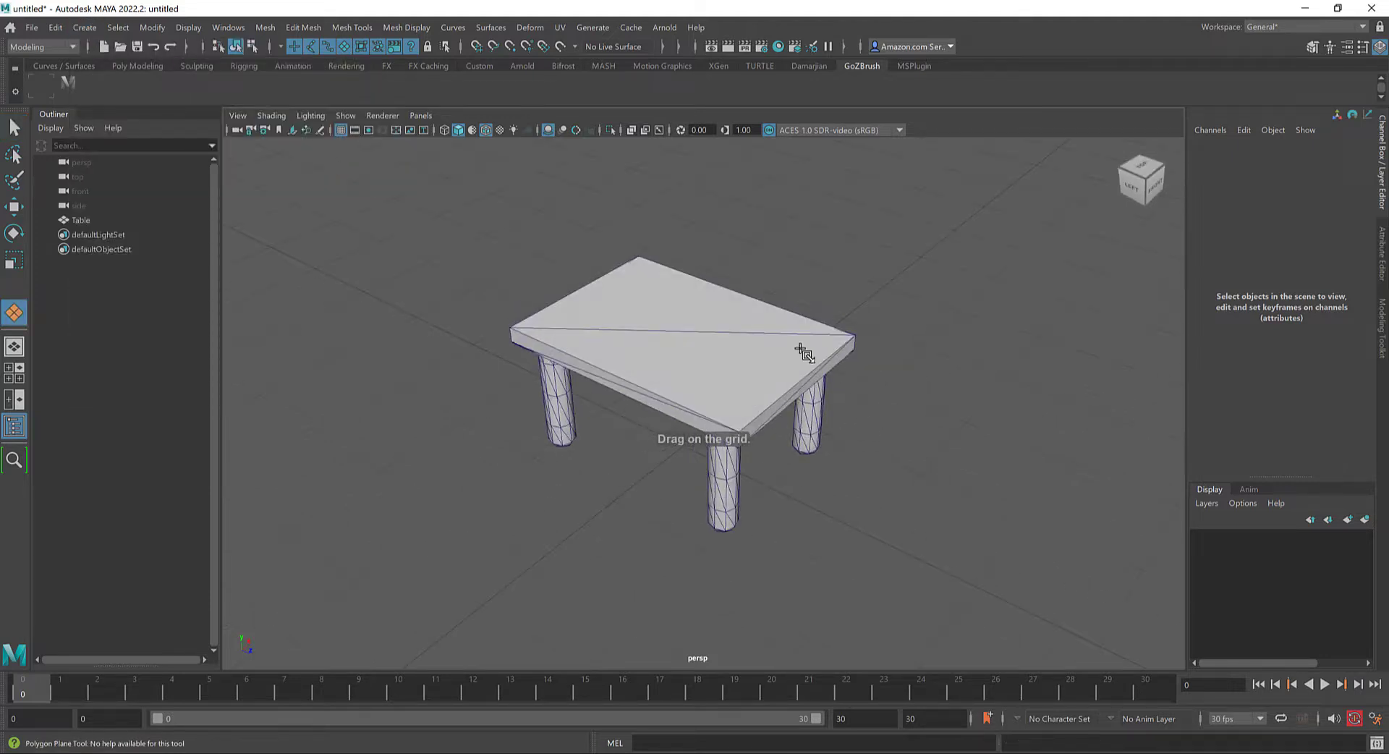
key("space")
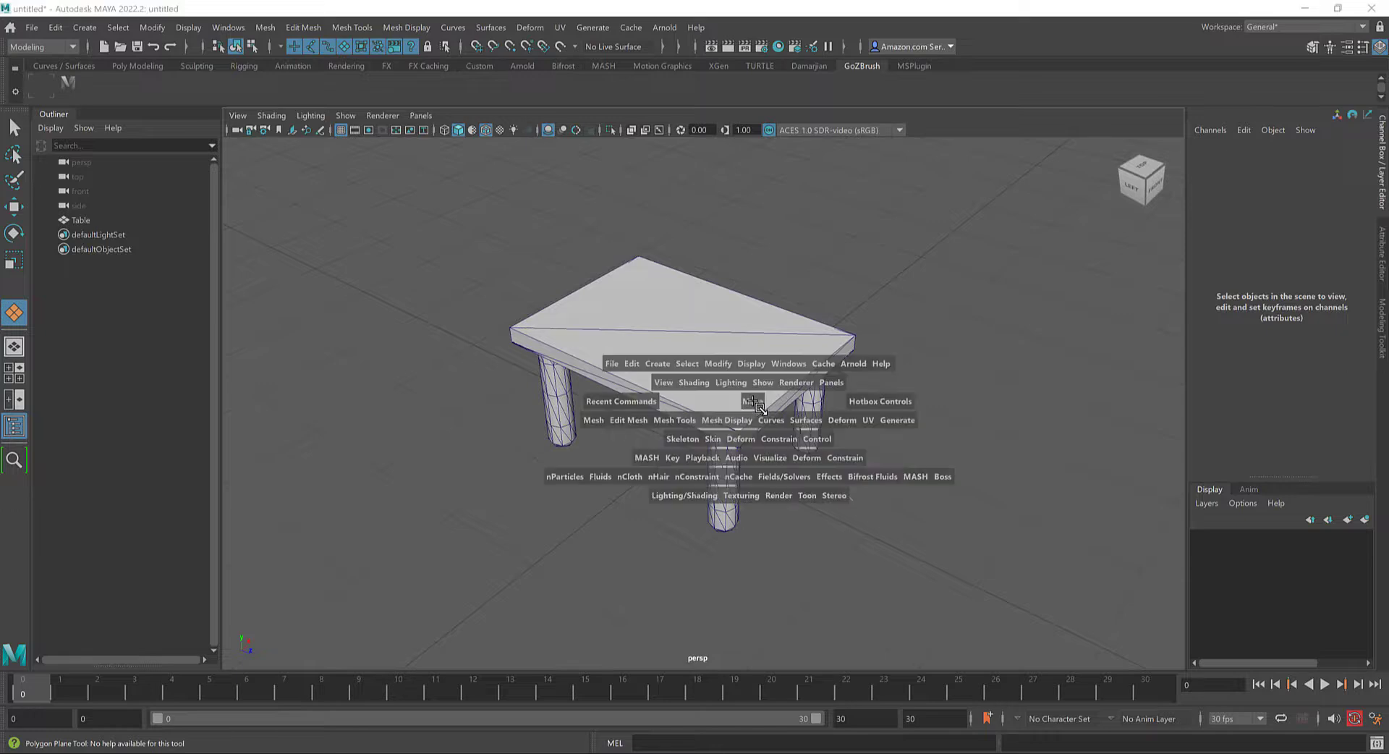
key("space")
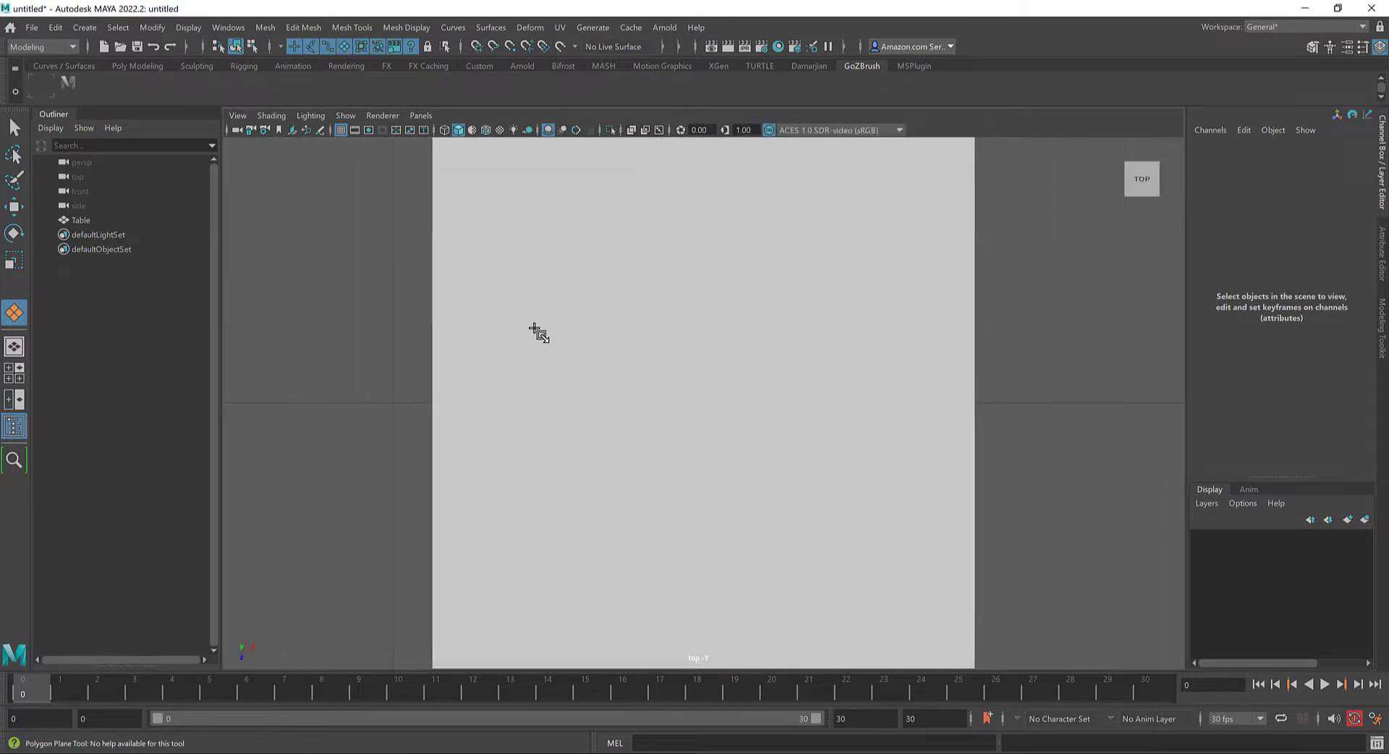
middle_click_drag(753, 347, 671, 320, "alt")
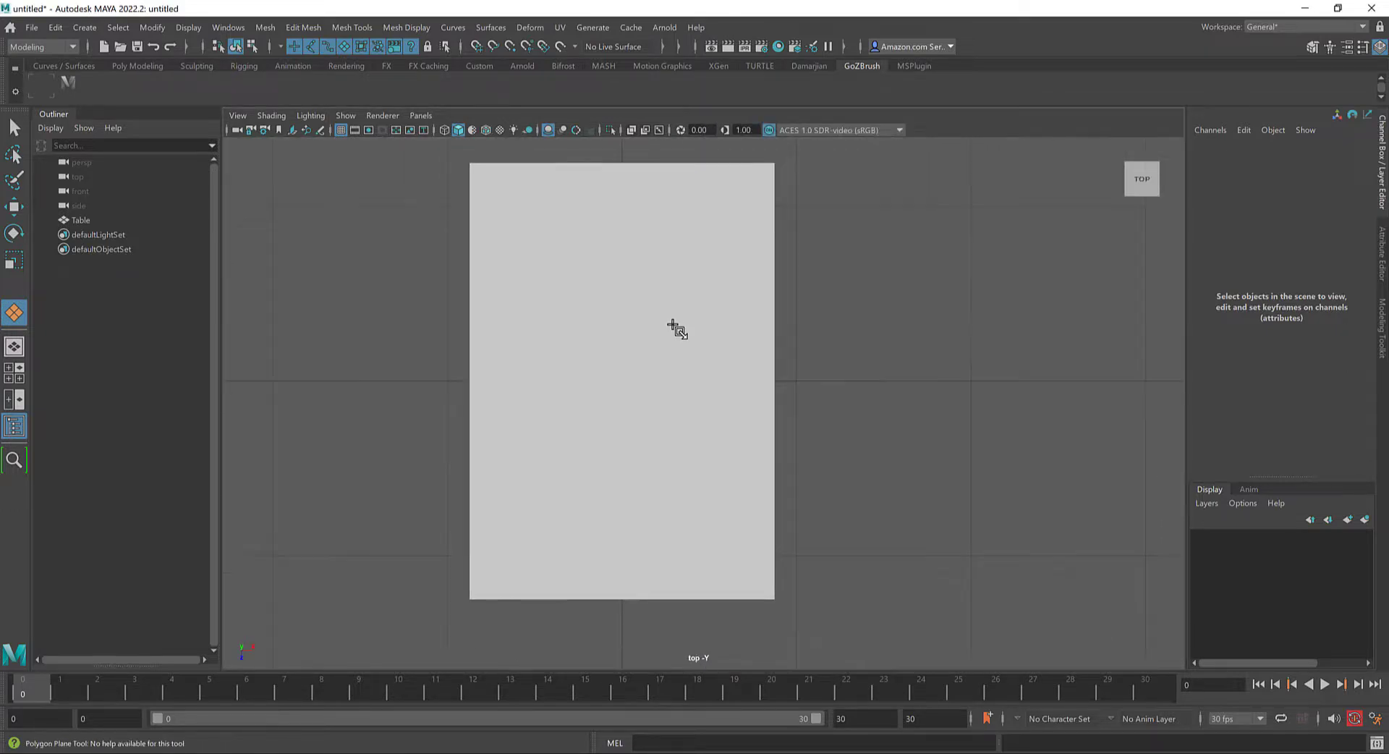
scroll(649, 357, "down", 1)
scroll(655, 362, "down", 1)
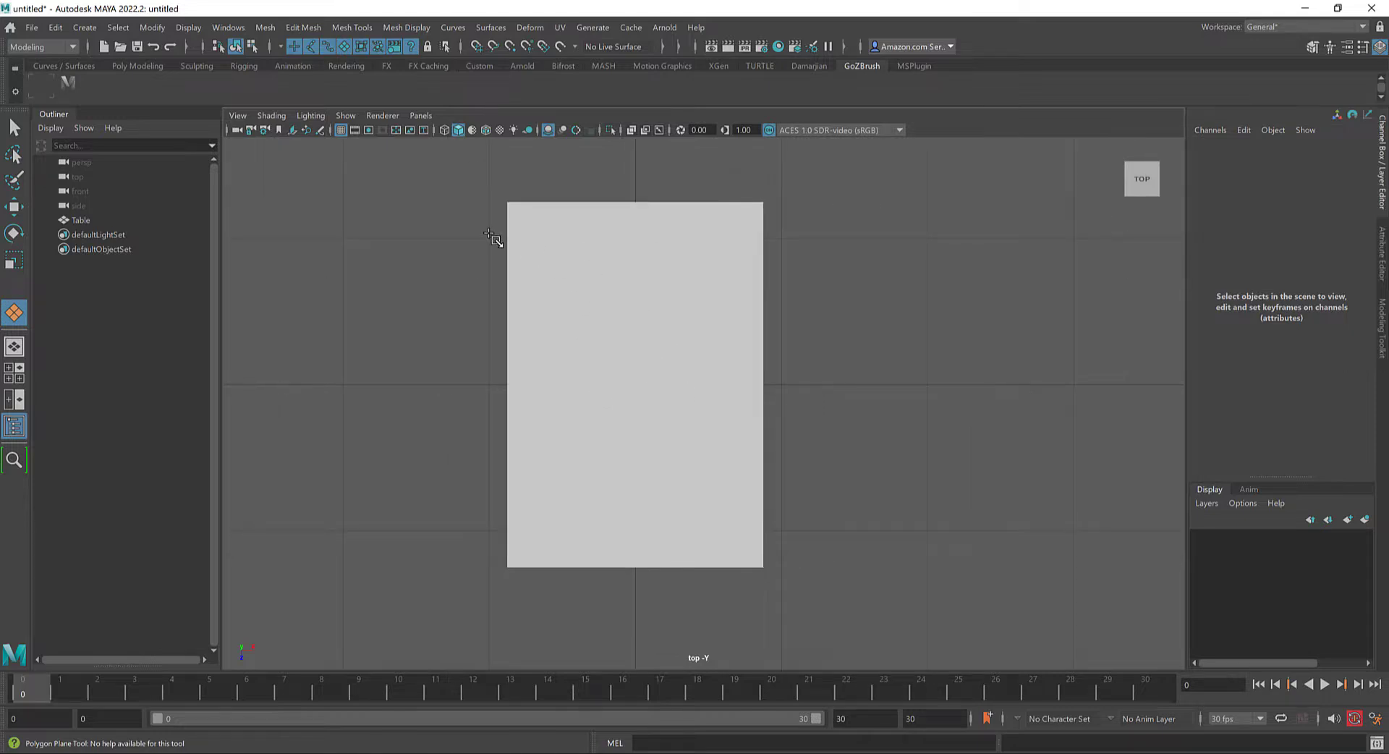
scroll(577, 344, "down", 2)
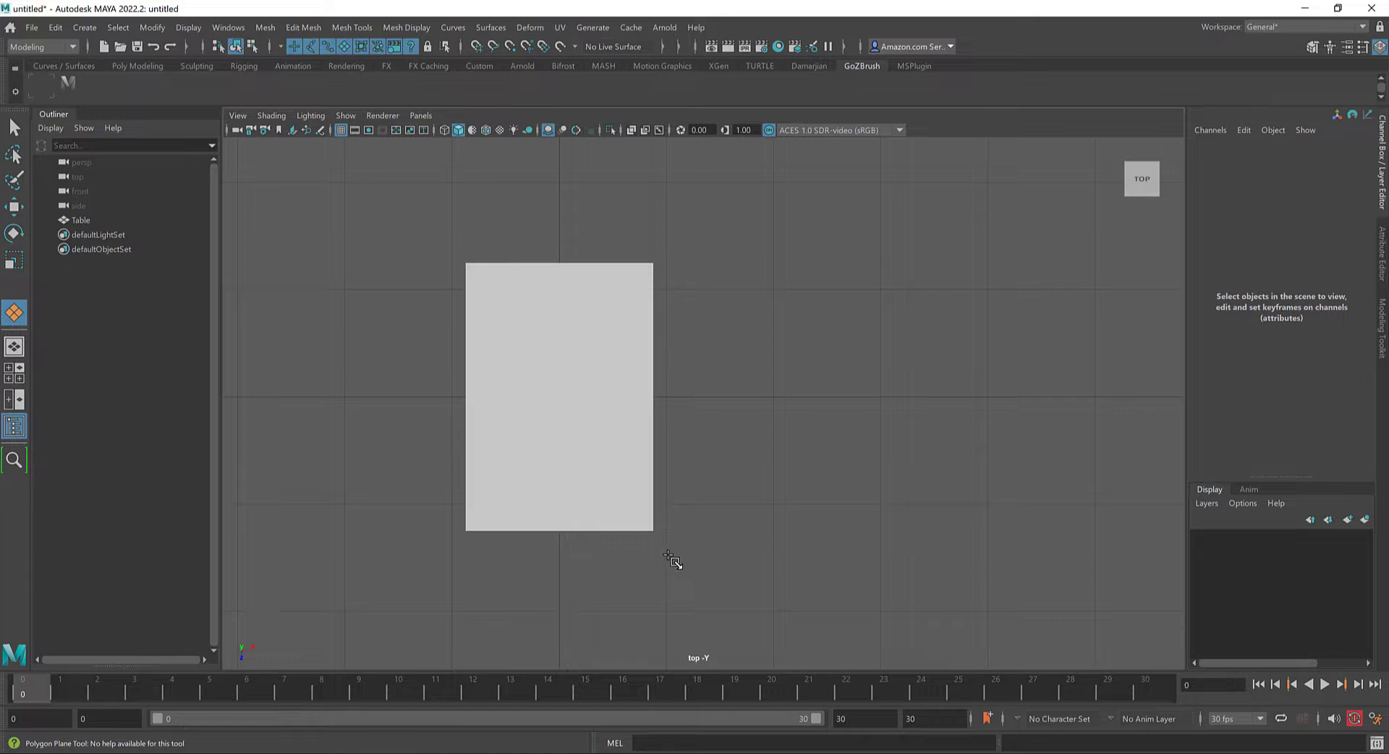
scroll(588, 373, "down", 2)
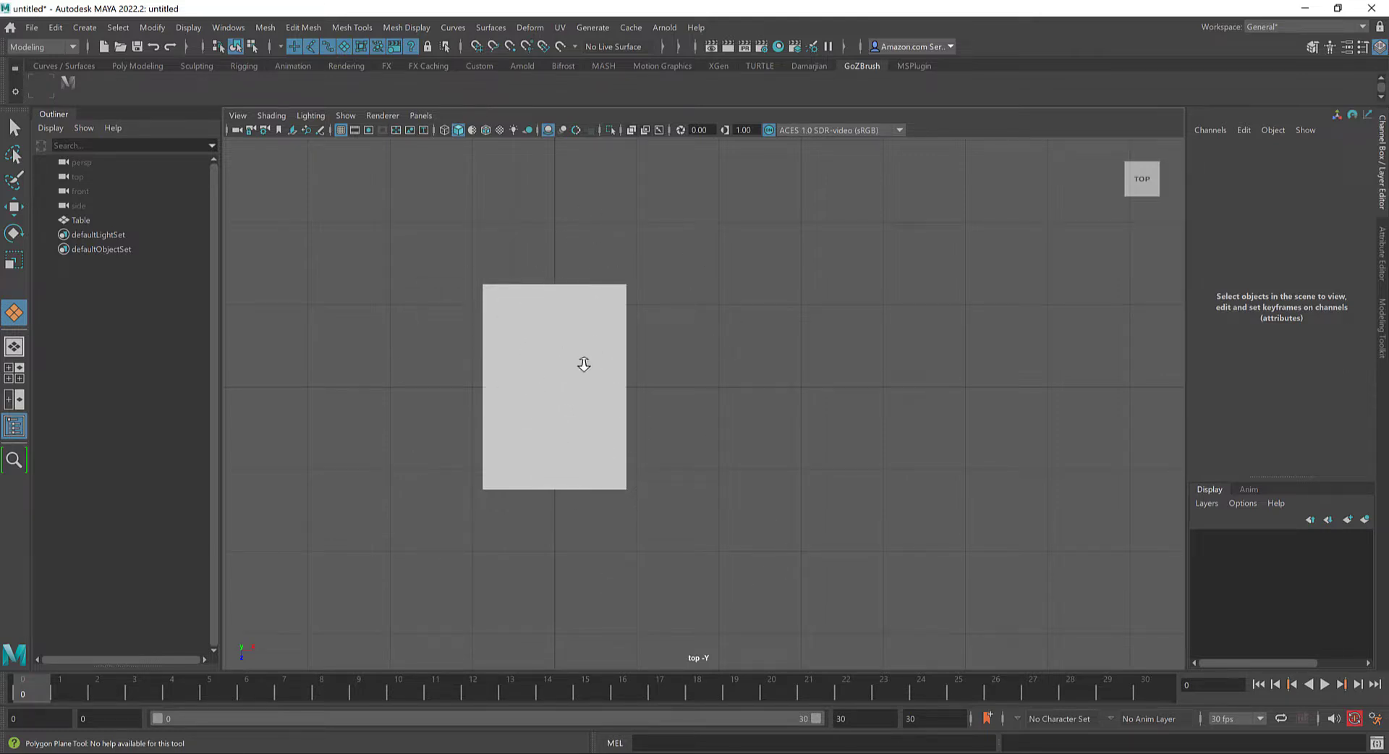
scroll(584, 364, "down", 2)
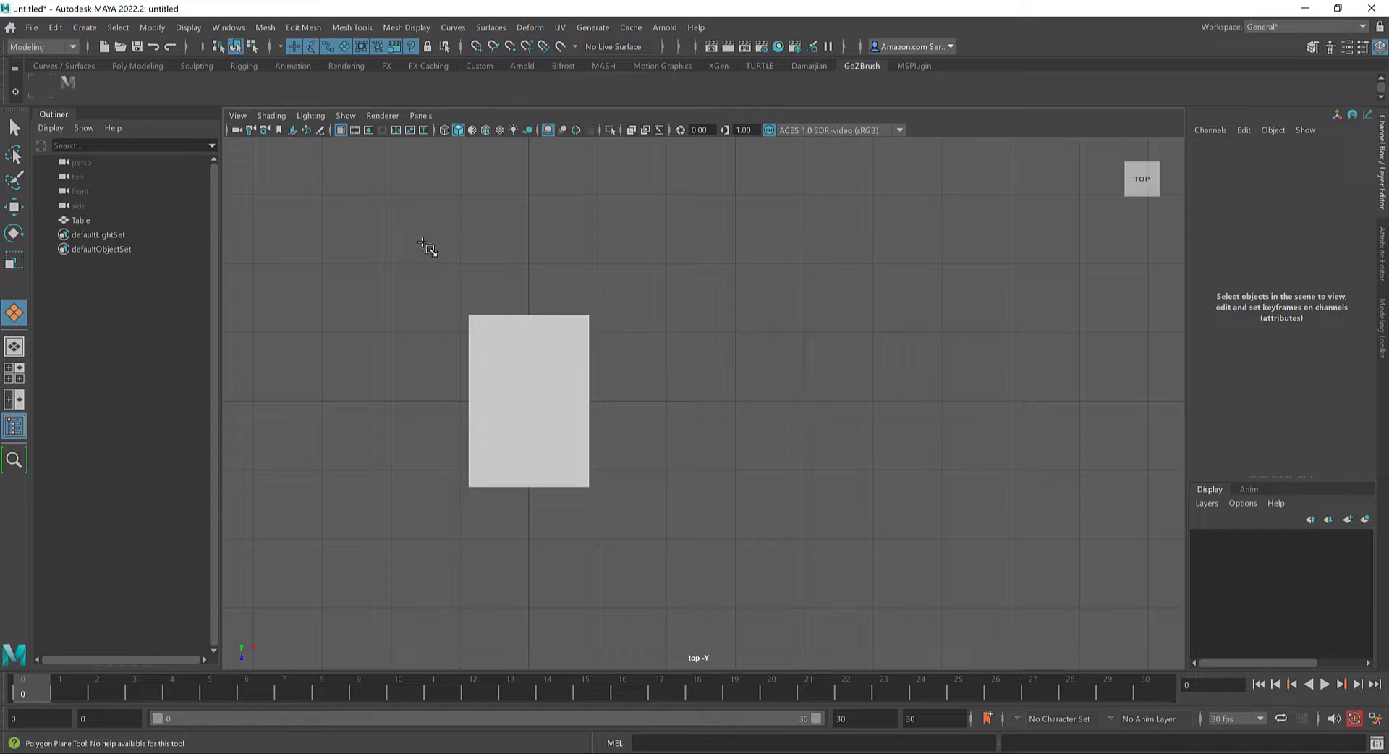
left_click_drag(414, 235, 656, 587)
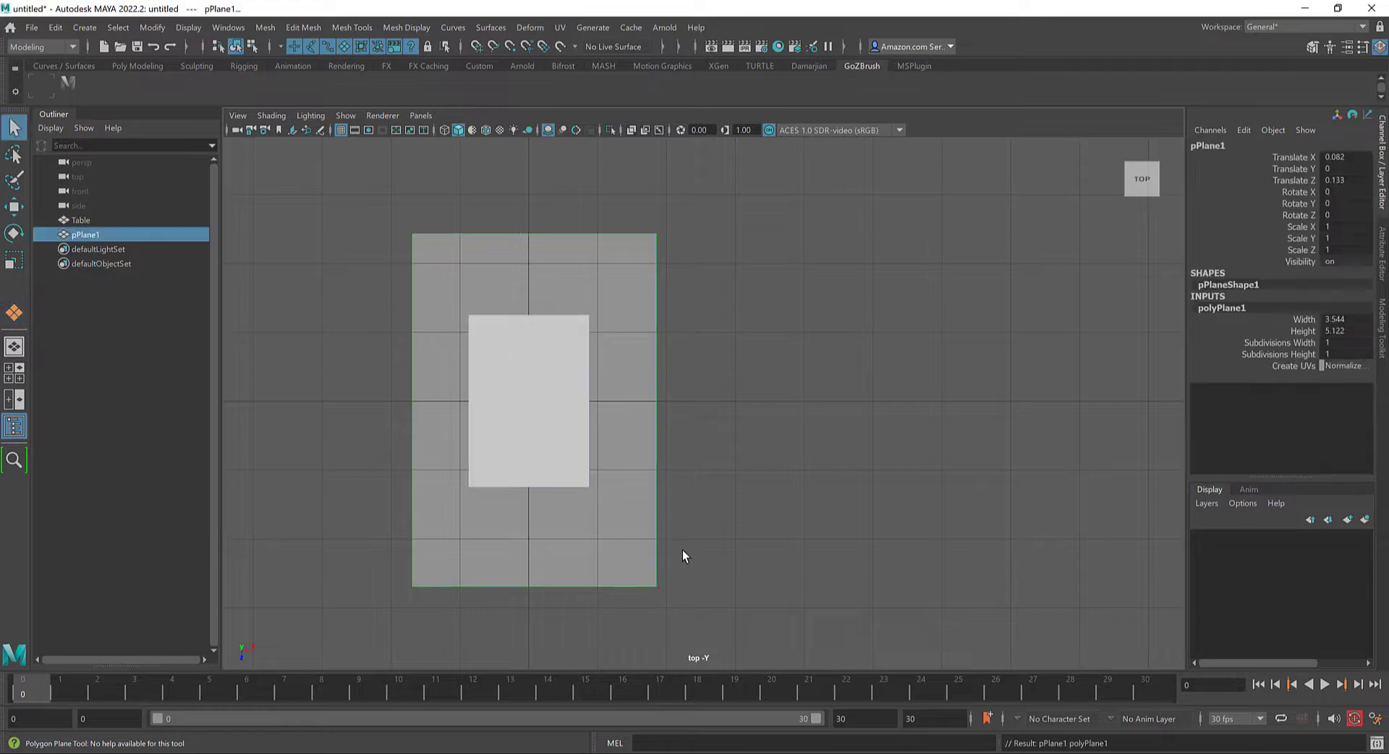
Raise the plane above the tabletop in the perspective view, to about X 0.08, Y 1.32, Z -0.12
key("space")
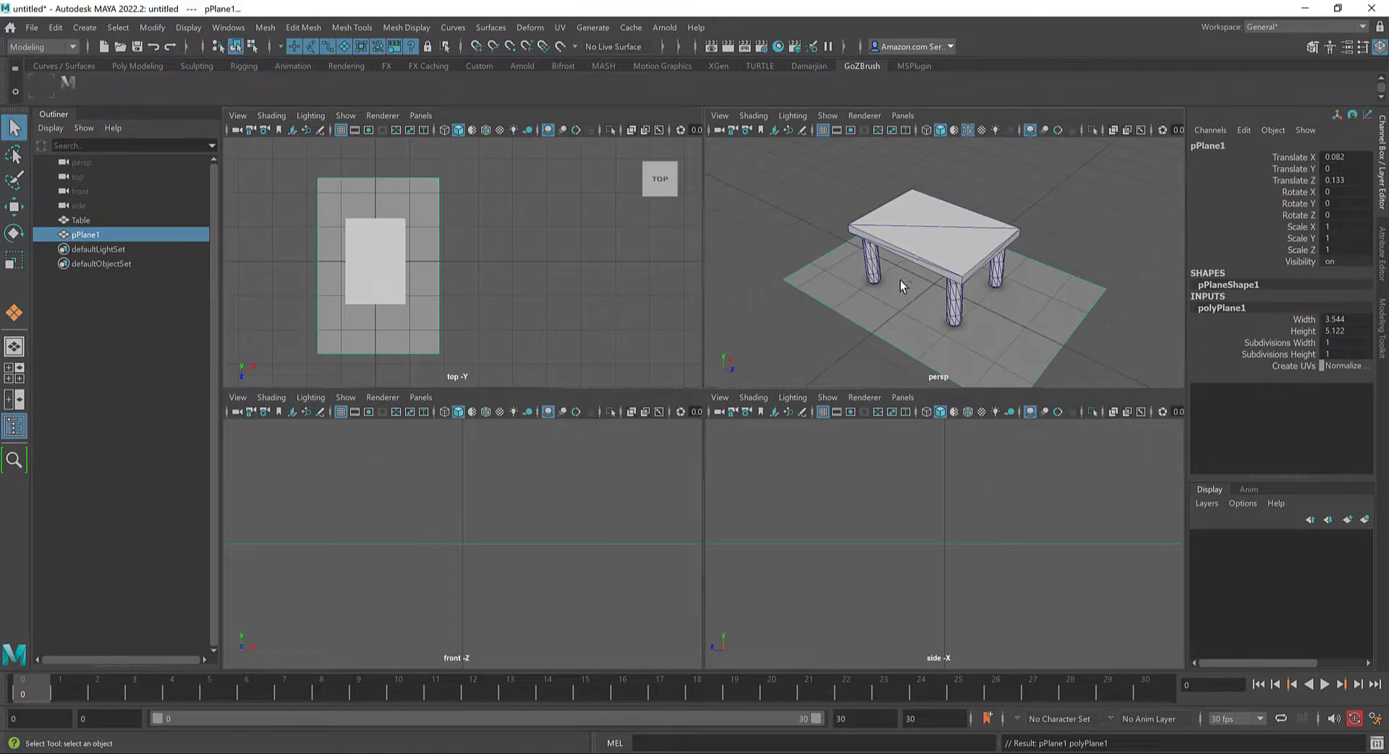
key("space")
left_click_drag(714, 445, 752, 444, "alt")
key("w")
left_click_drag(688, 374, 704, 273)
left_click_drag(816, 240, 716, 383, "alt")
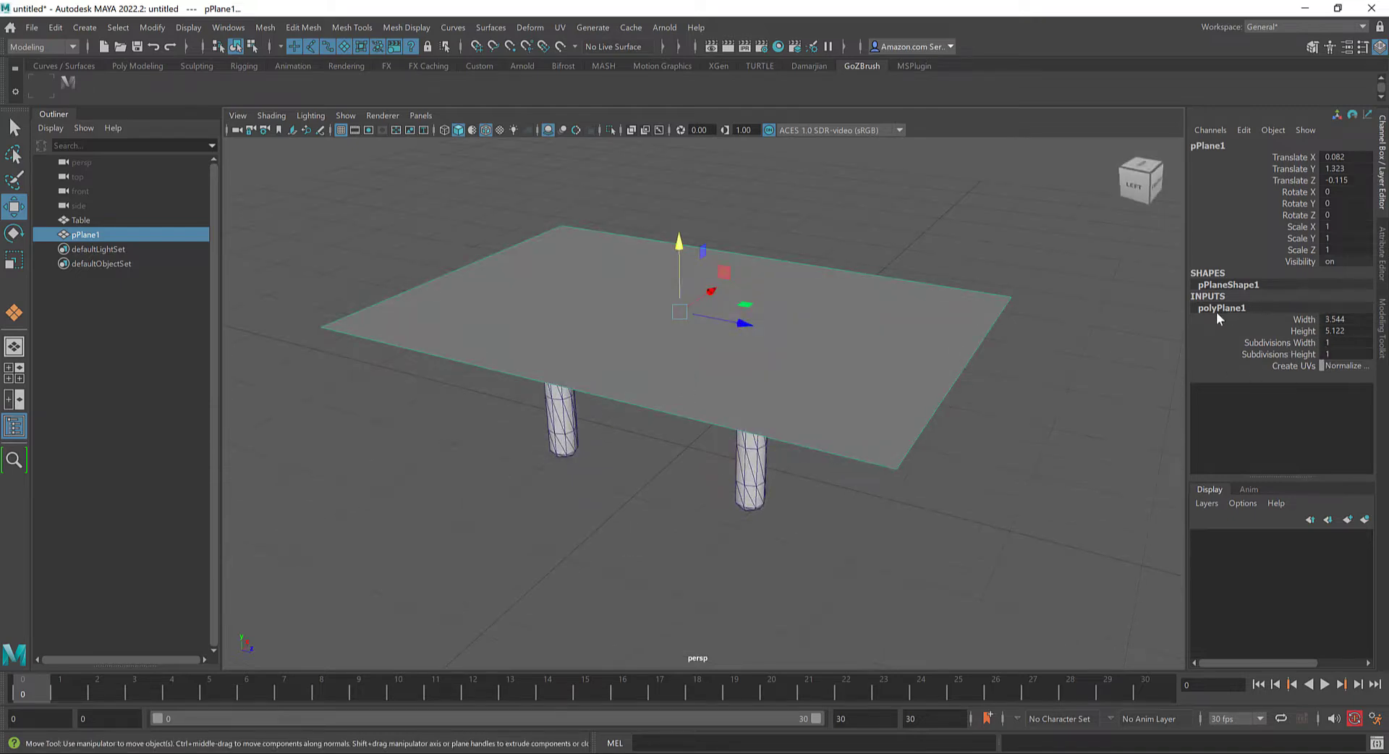
Set both the width and height subdivisions of the plane to 100
left_click(1221, 306)
left_click(1234, 341)
left_click(1235, 319)
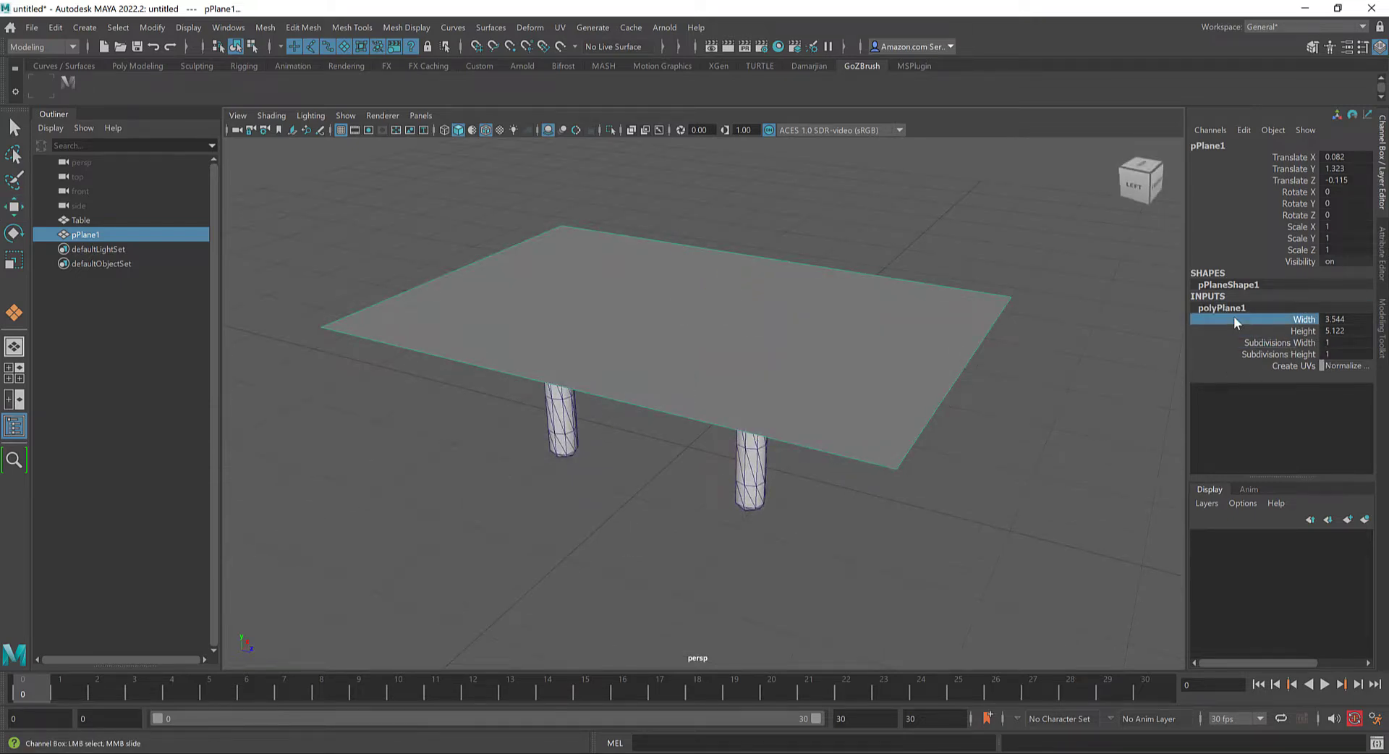
key("ctrl+a")
key("ctrl+a")
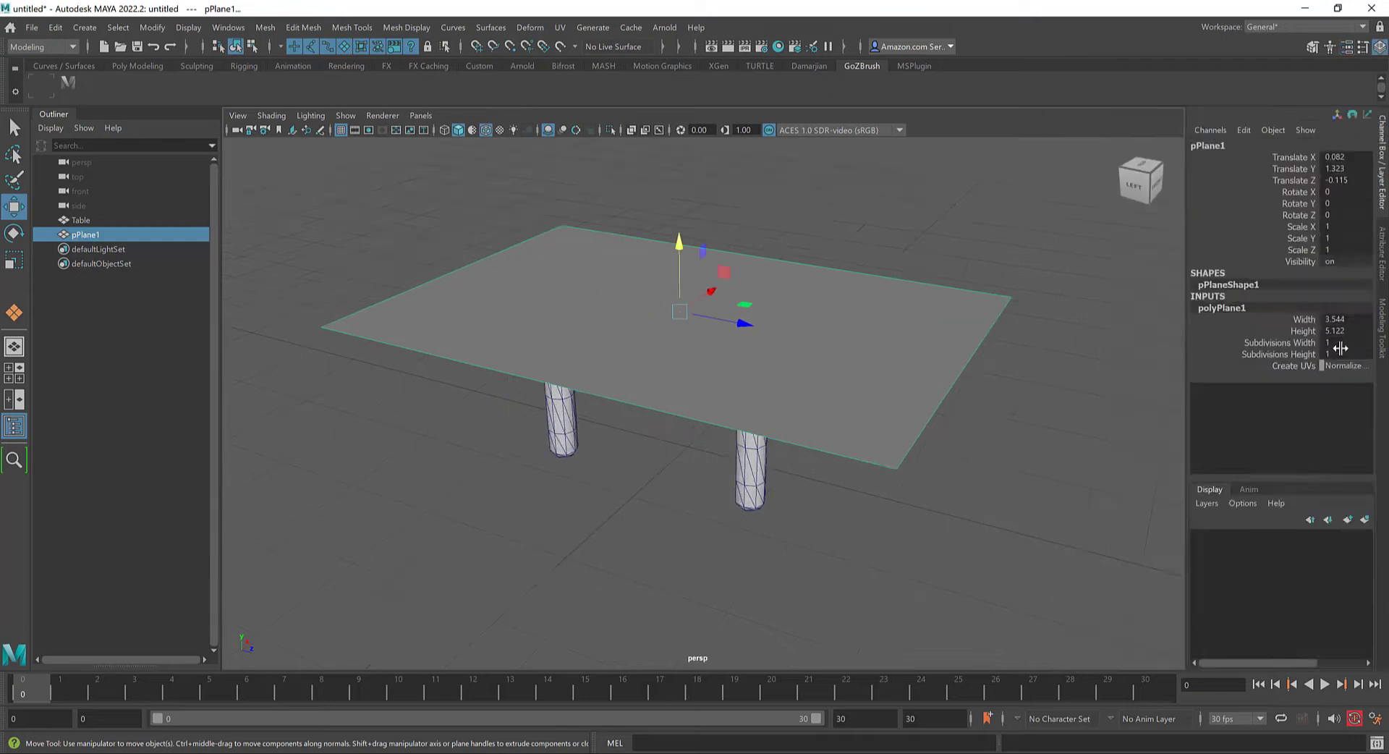
left_click_drag(1340, 345, 1339, 355)
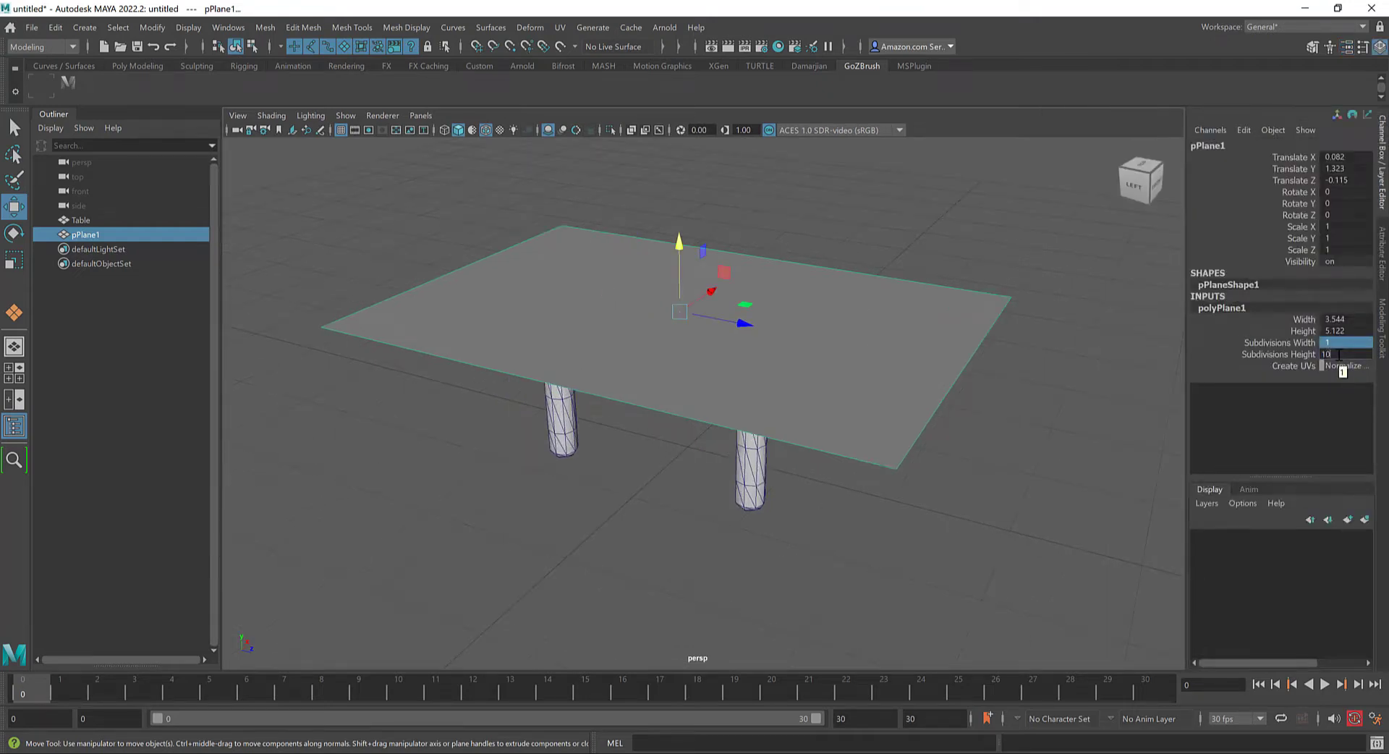
key("Return")
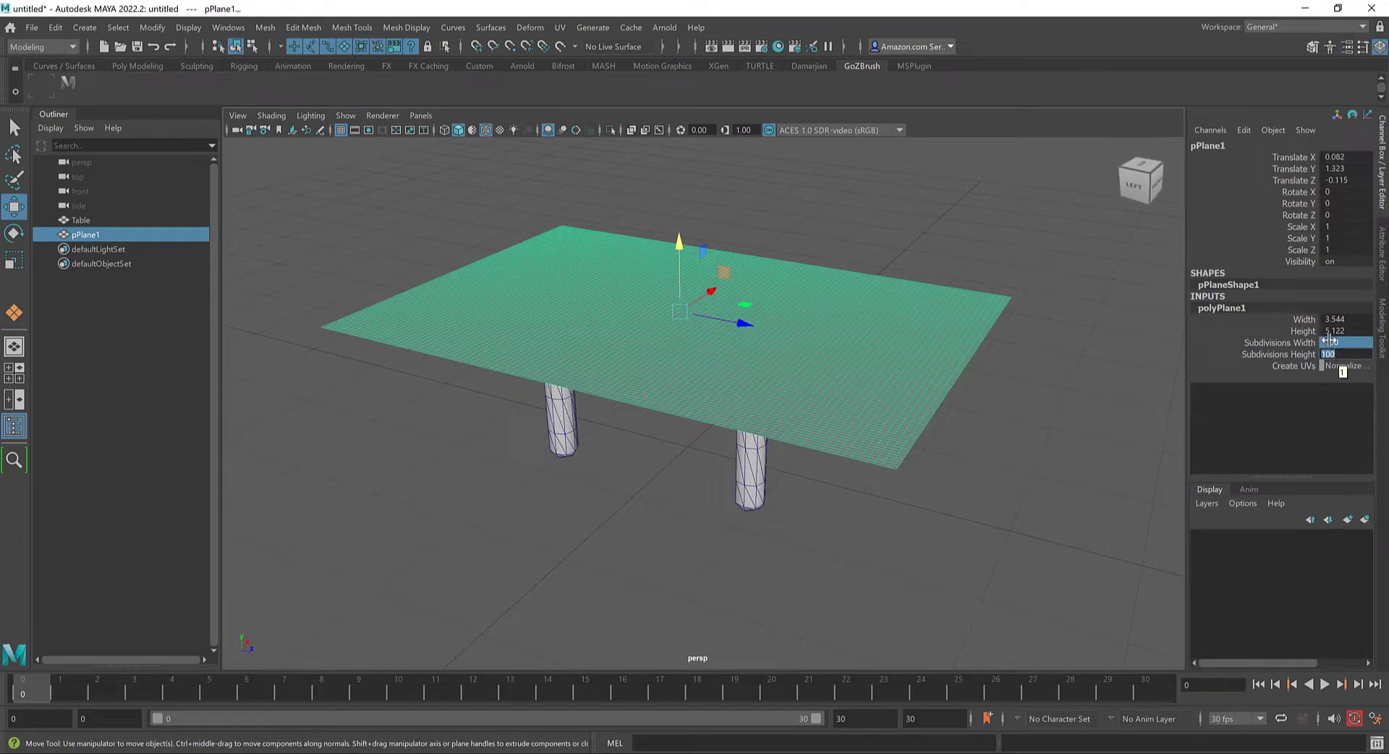
left_click(1109, 369)
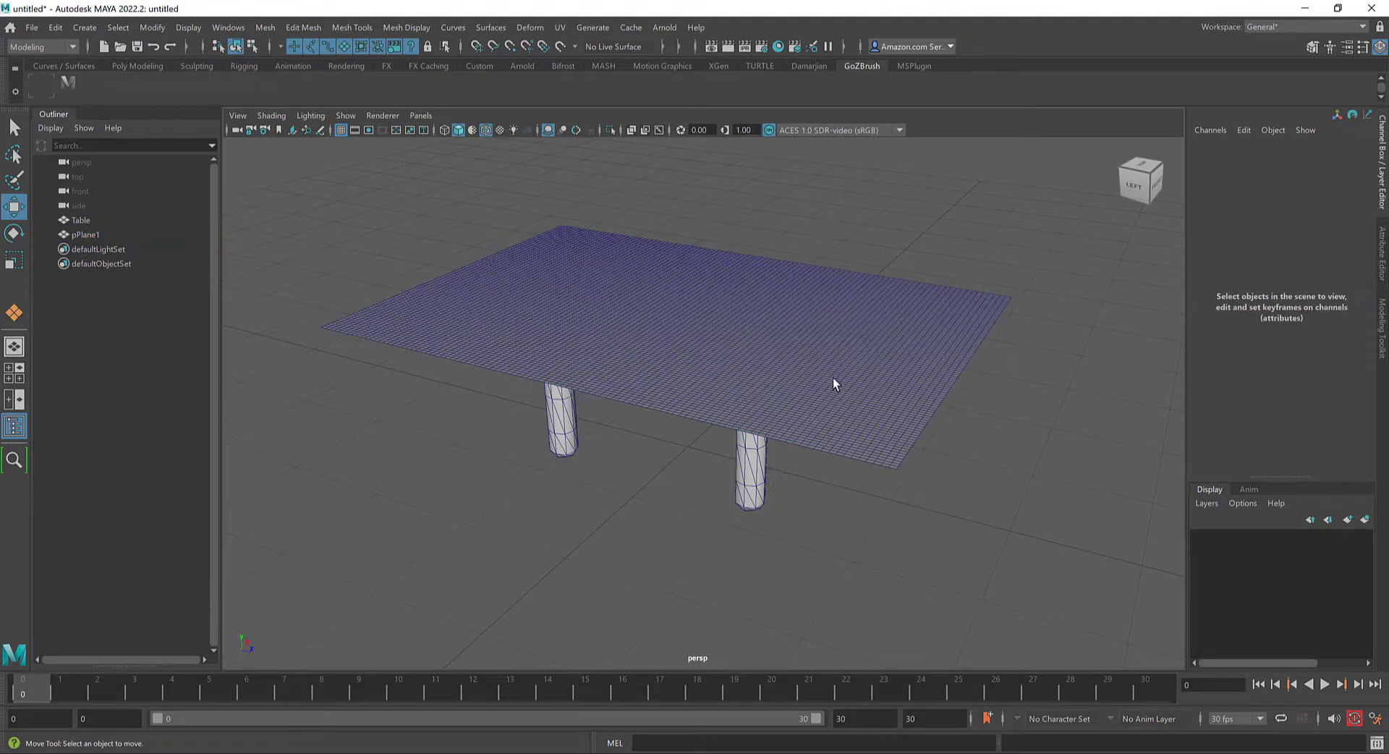
left_click(832, 379)
left_click(1237, 311)
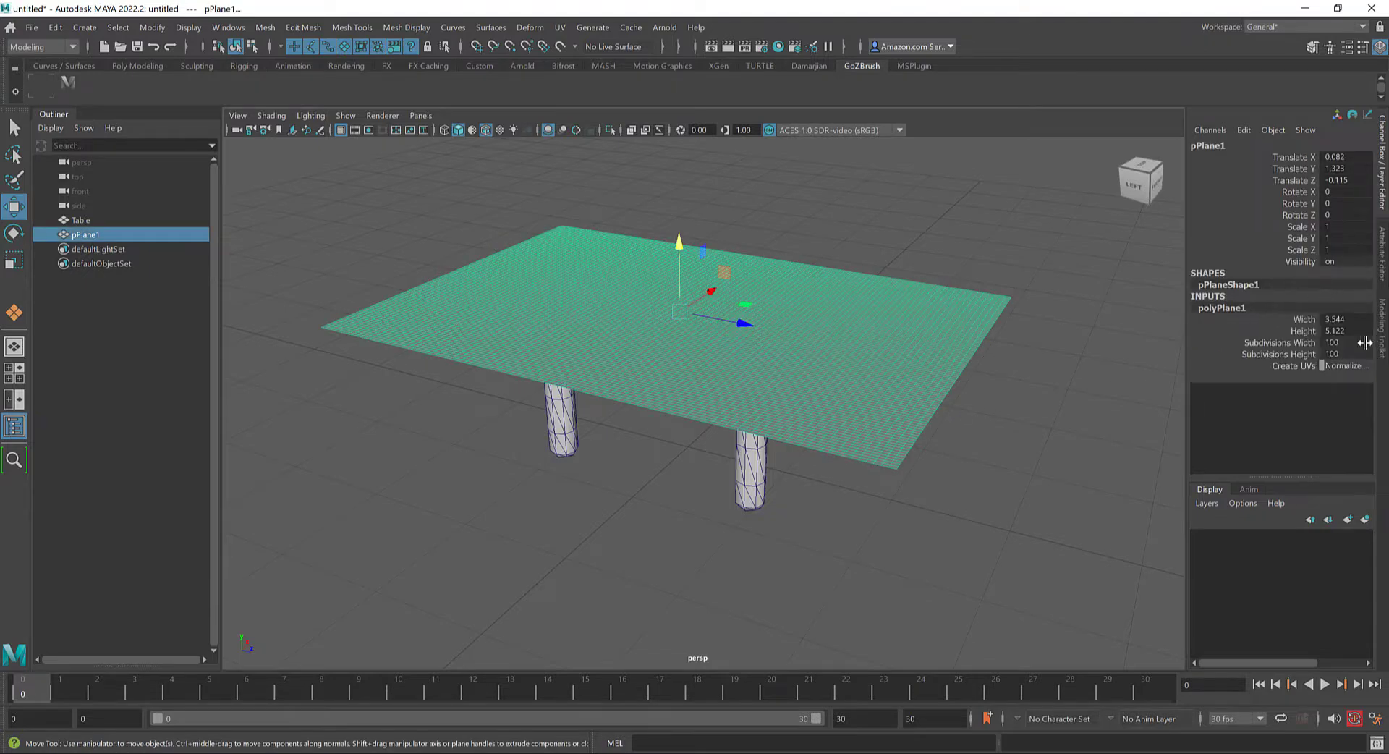
left_click_drag(1364, 342, 1364, 353)
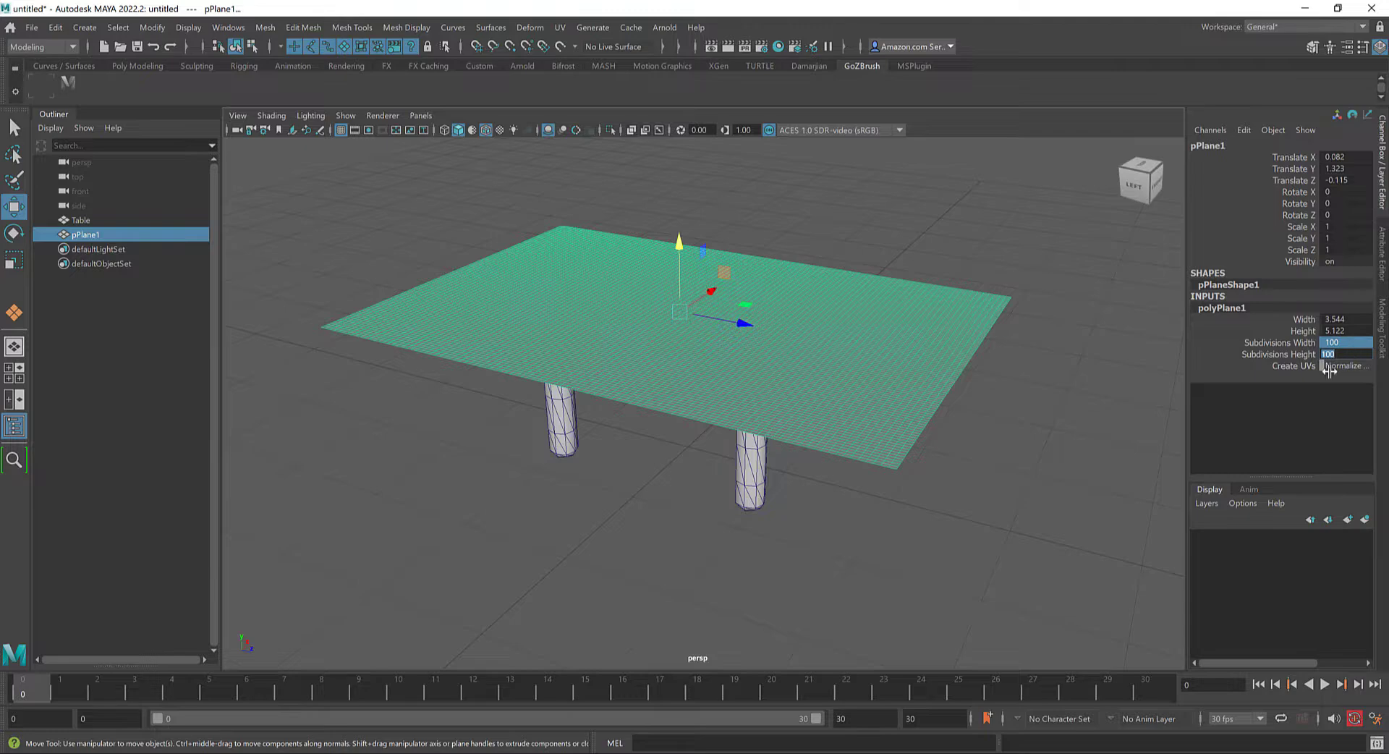
Examine the subdivided plane over the table from above and below, with and without the shaded wireframe and ambient occlusion
left_click_drag(871, 561, 851, 470, "alt")
left_click(851, 467)
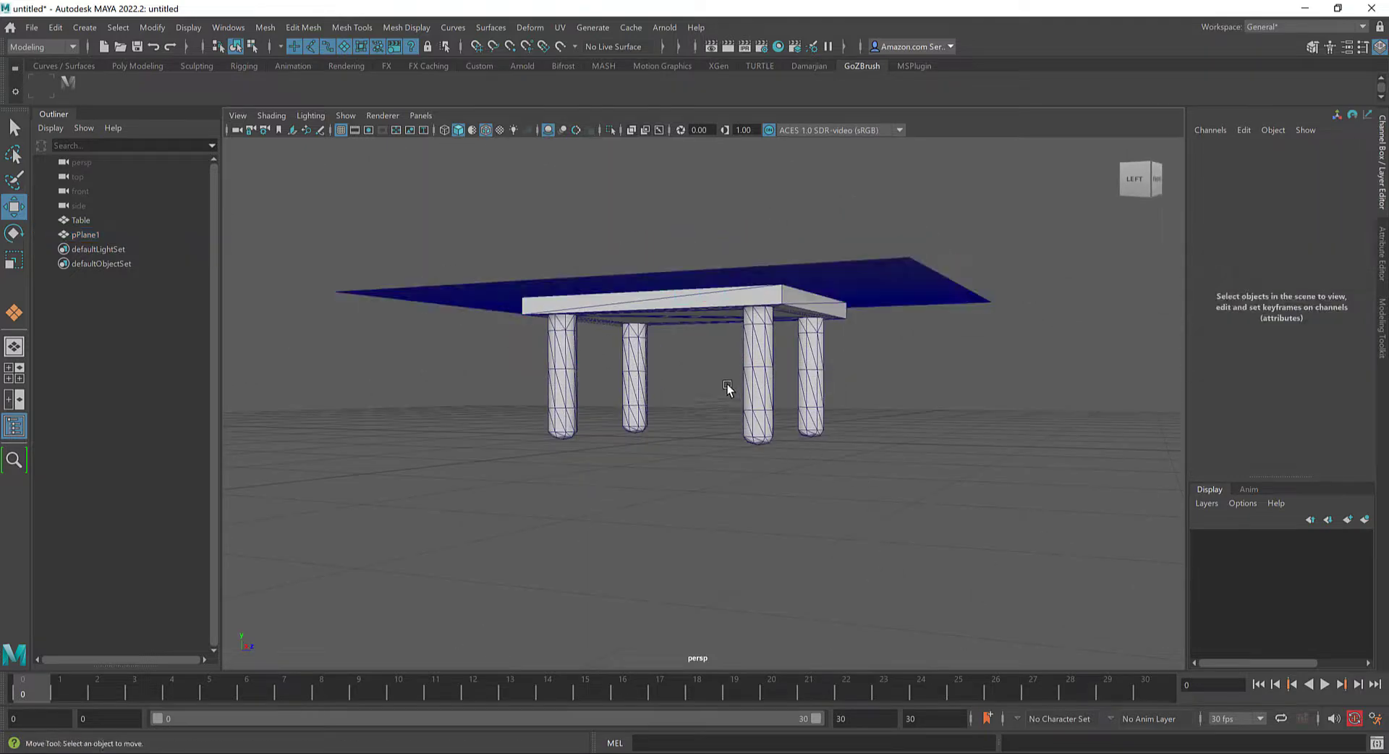
left_click_drag(727, 384, 797, 303, "alt")
left_click(796, 304)
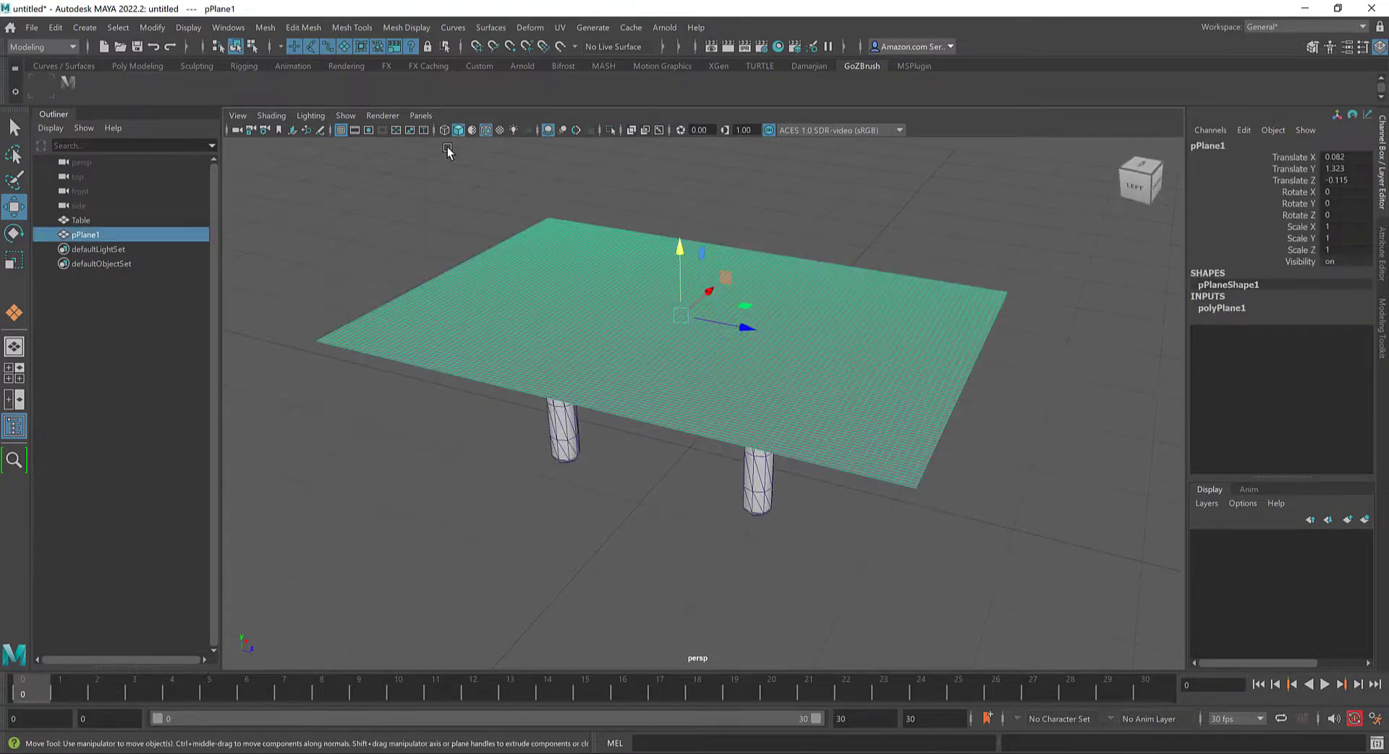
left_click(485, 130)
left_click(1038, 253)
mouse_move(1039, 253)
left_mouse_down("alt")
mouse_move(1017, 423)
mouse_move(842, 359)
mouse_move(930, 471)
mouse_move(936, 528)
left_mouse_up("alt")
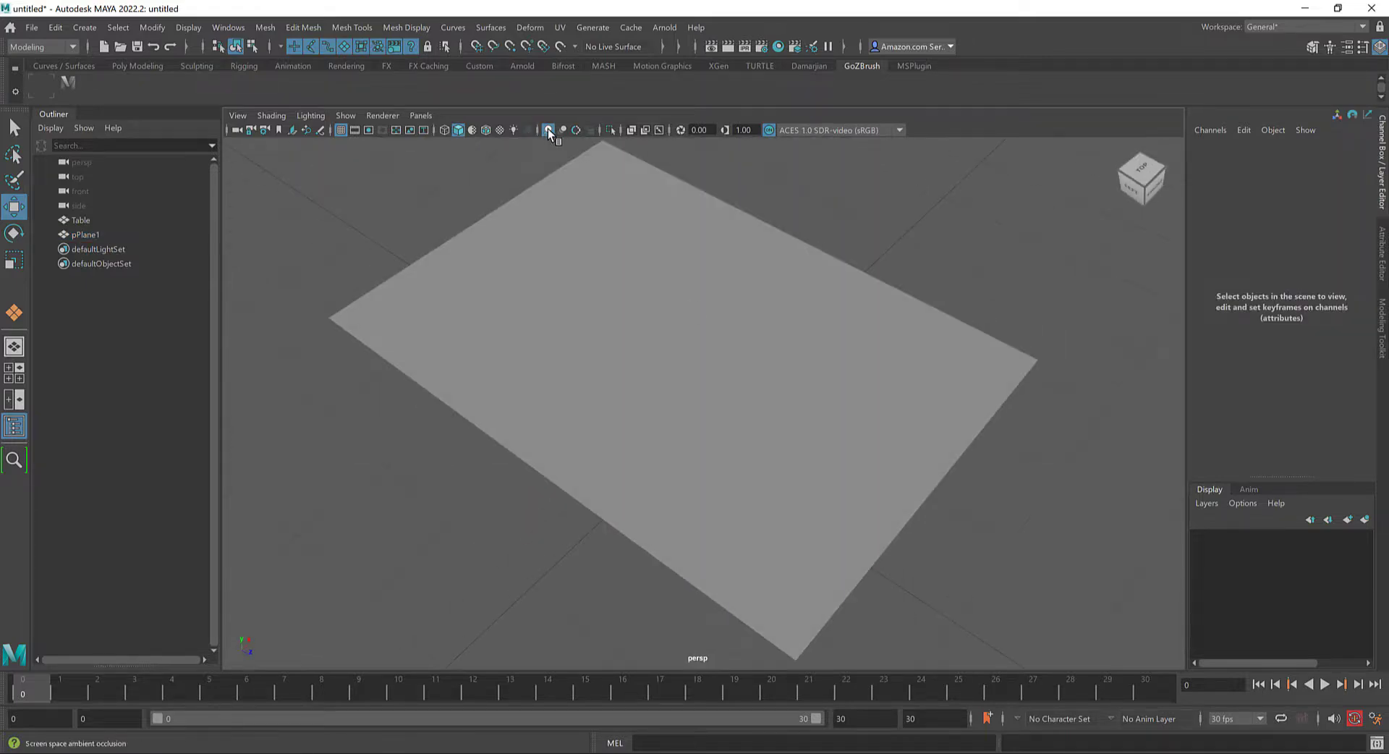
left_click(485, 130)
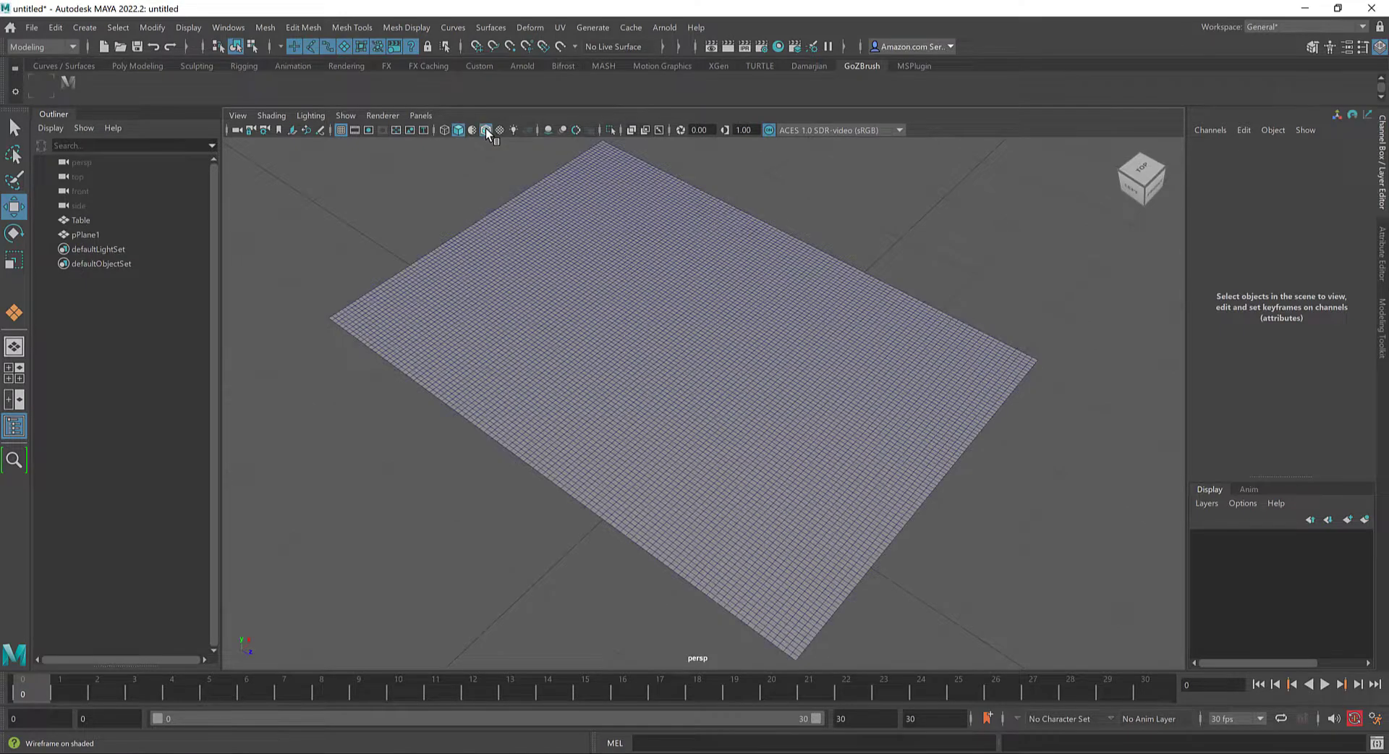
left_click_drag(477, 500, 521, 390, "alt")
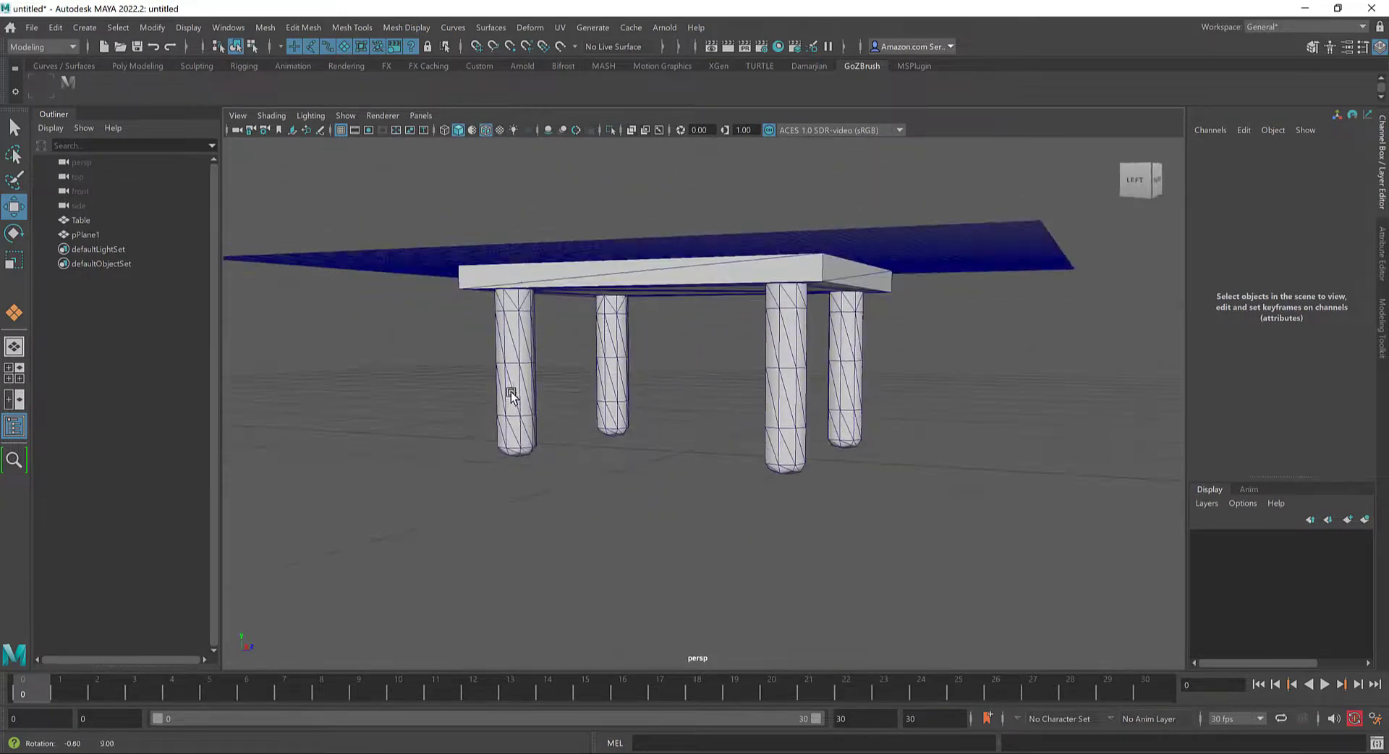
left_click(549, 132)
left_click_drag(579, 354, 690, 308, "alt")
Switch to wireframe display and shift the plane sideways over the tabletop to about X -0.06
left_click(825, 402)
left_click_drag(825, 403, 729, 397, "alt")
key("4")
mouse_move(729, 397)
left_mouse_down("alt")
mouse_move(710, 443)
mouse_move(735, 415)
mouse_move(727, 389)
mouse_move(714, 424)
mouse_move(726, 418)
left_mouse_up("alt")
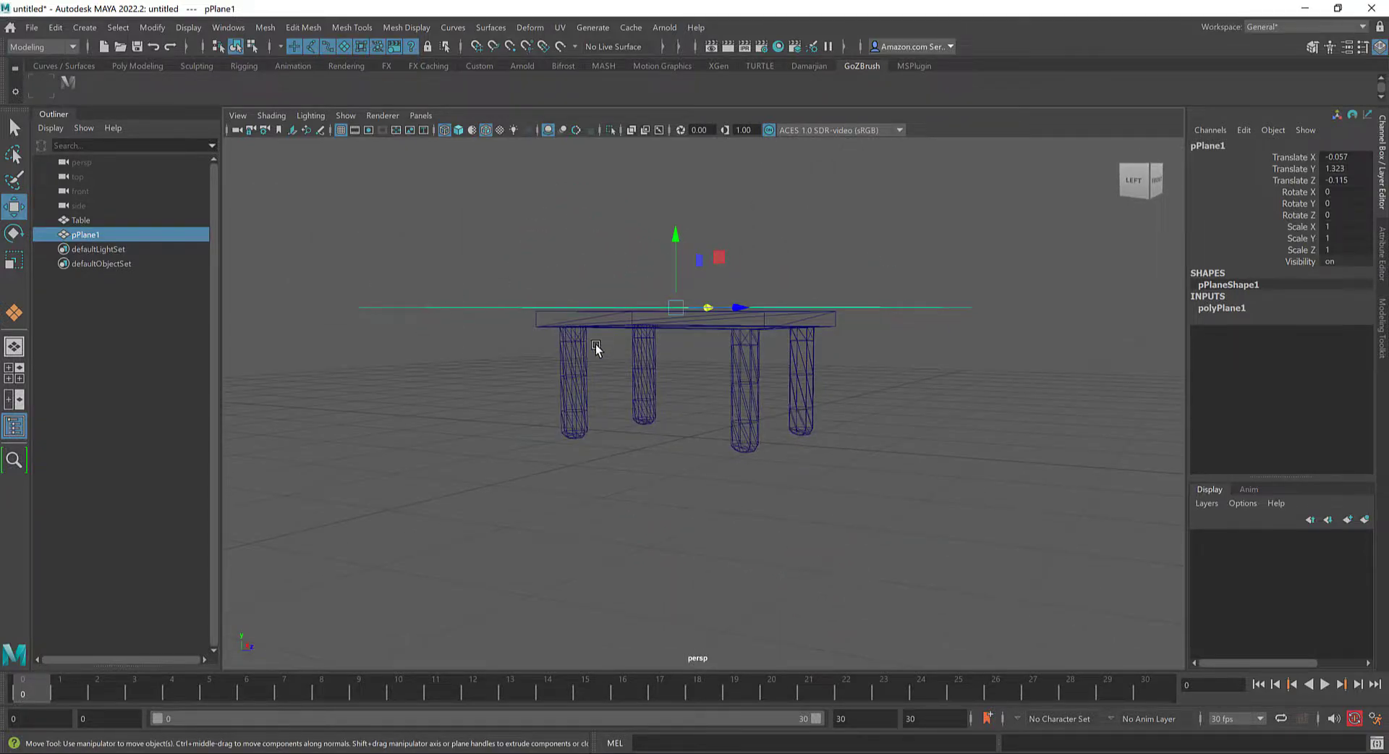
left_click_drag(596, 344, 343, 108, "alt")
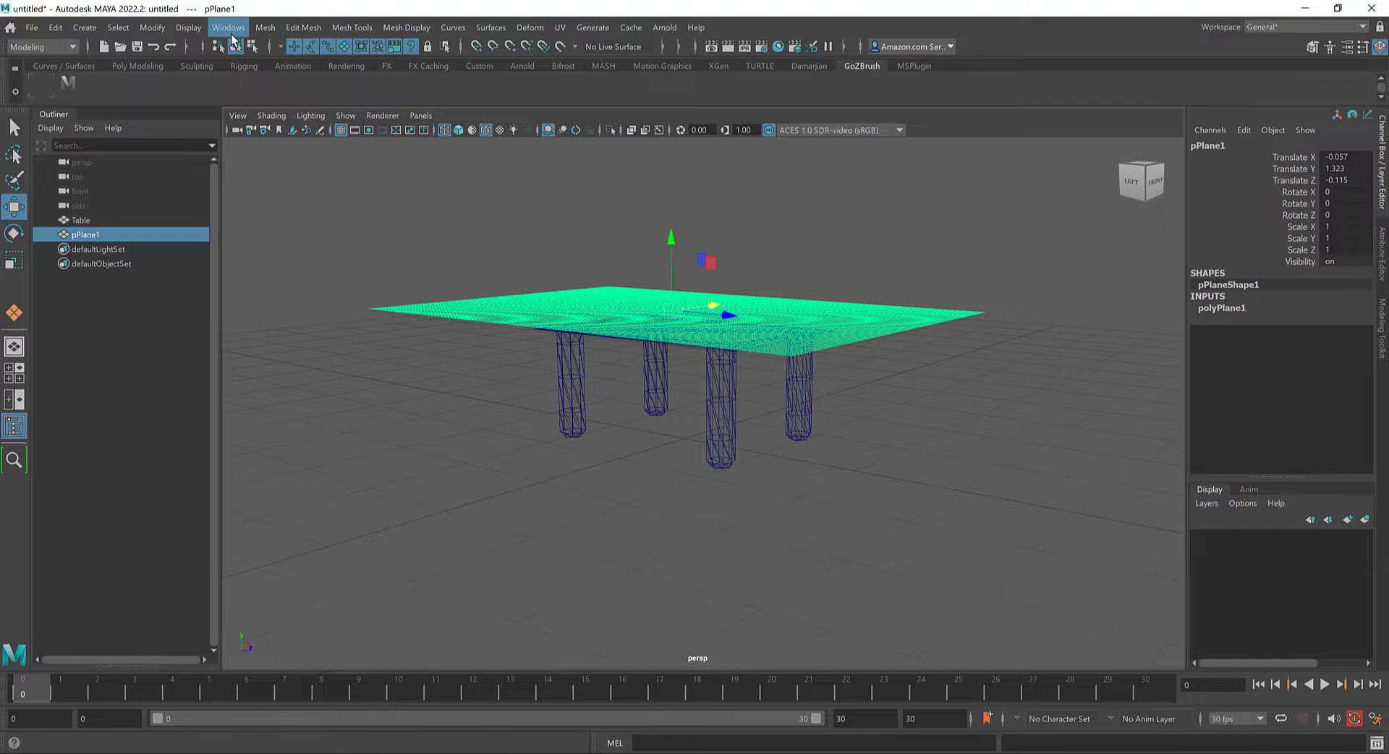
Switch to the FX menu set
left_click(49, 50)
left_click(47, 108)
Try an nCloth simulation on the plane, and return to the first frame with the nCloth creation undone
left_click(344, 27)
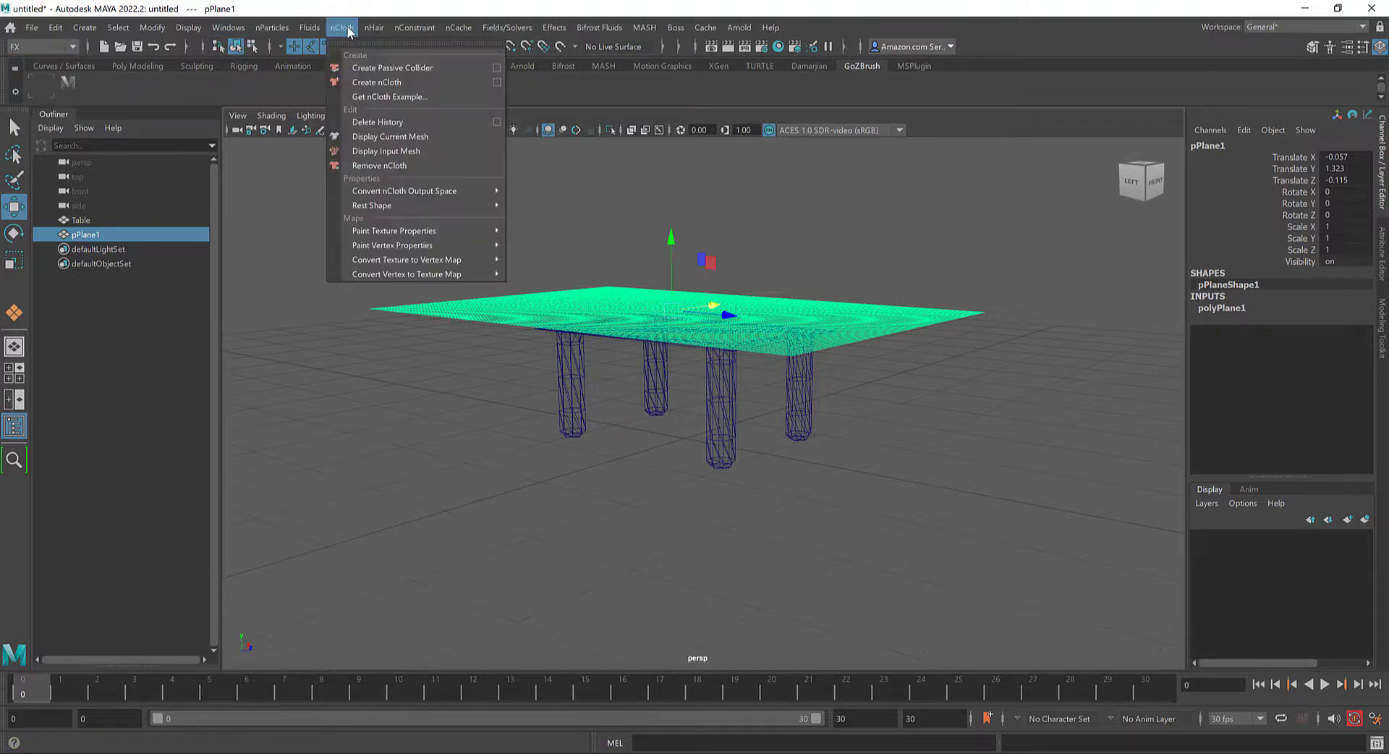
left_click(379, 82)
left_click_drag(596, 481, 577, 464, "alt")
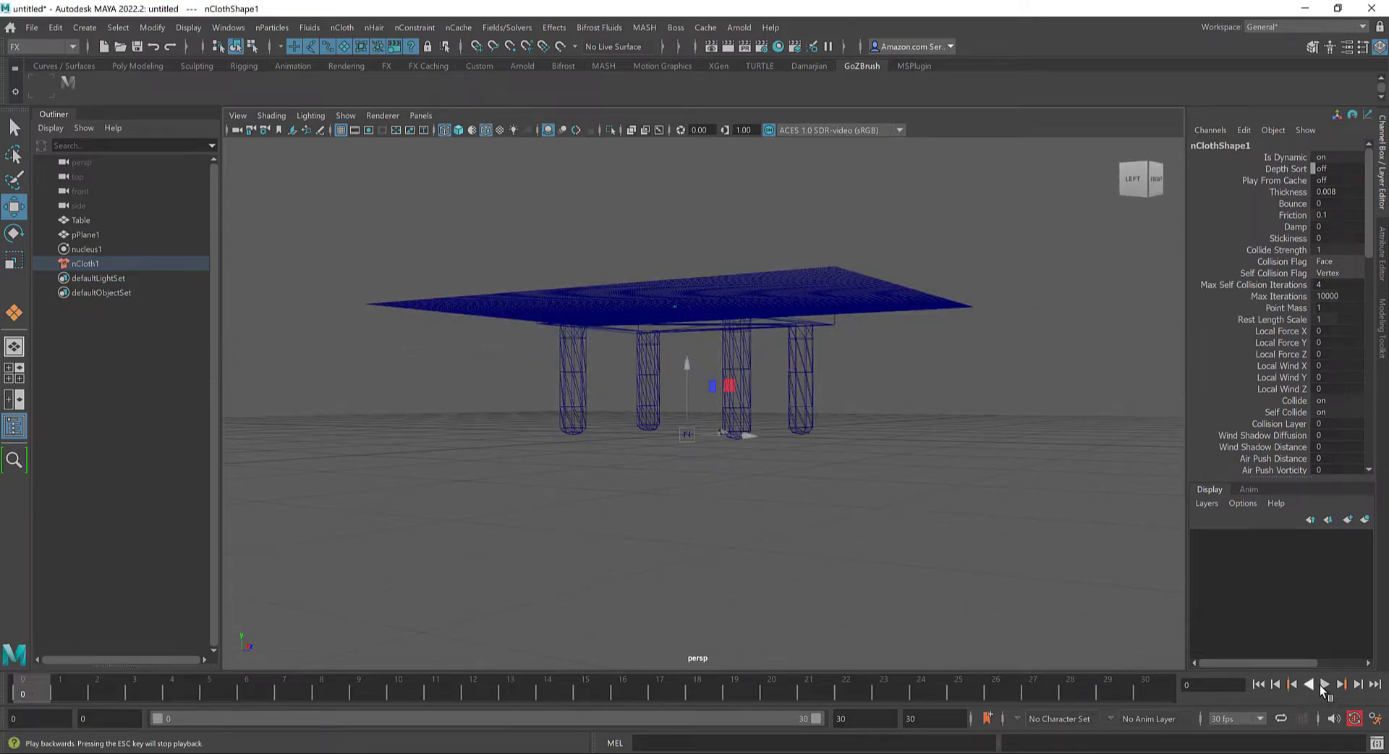
left_click(1325, 684)
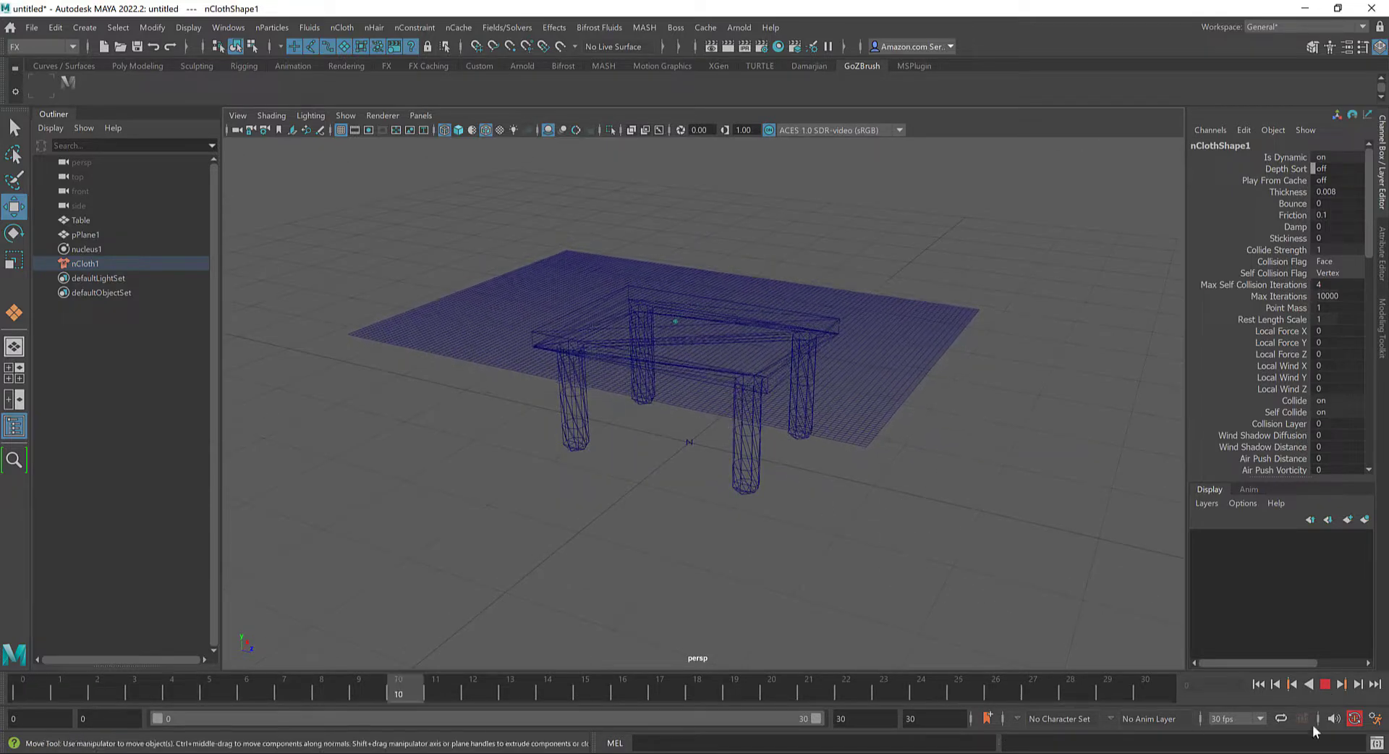
left_click(1324, 684)
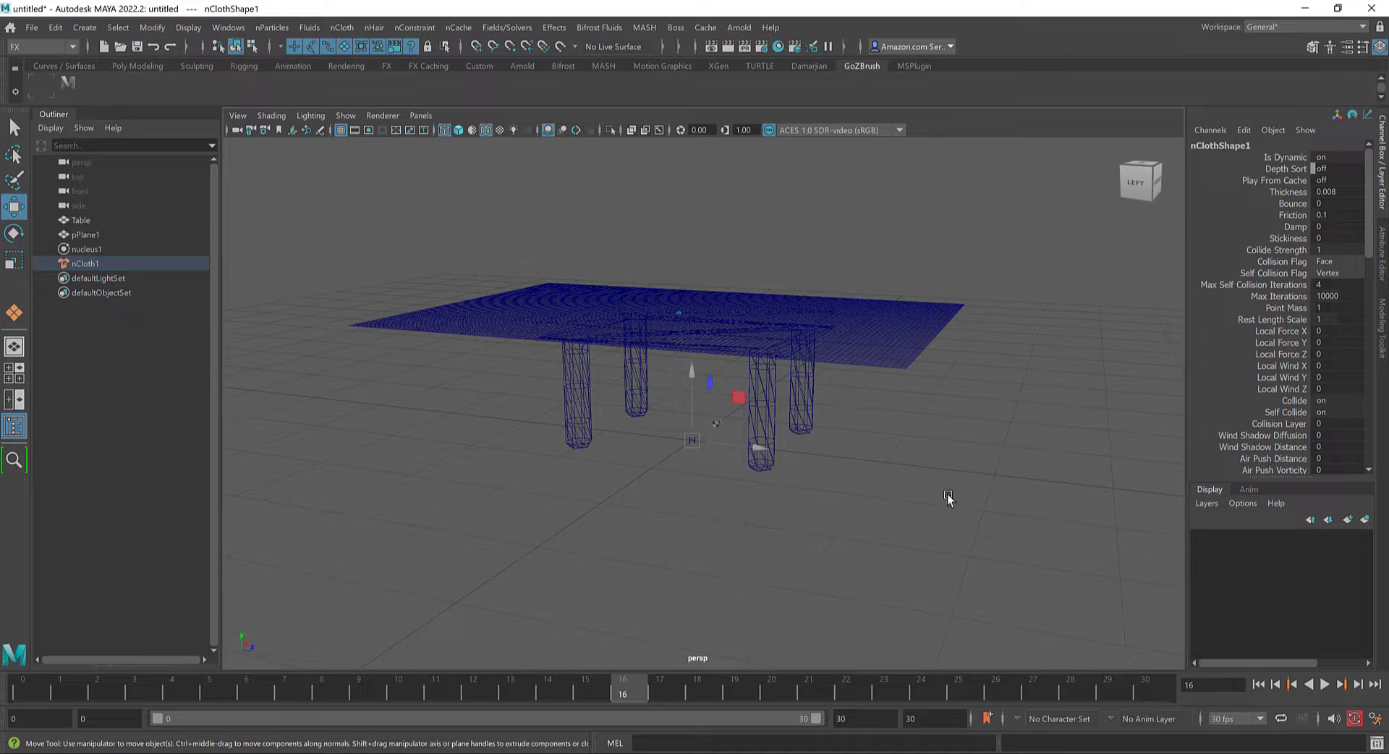
key("alt+shift+v")
key("ctrl+z")
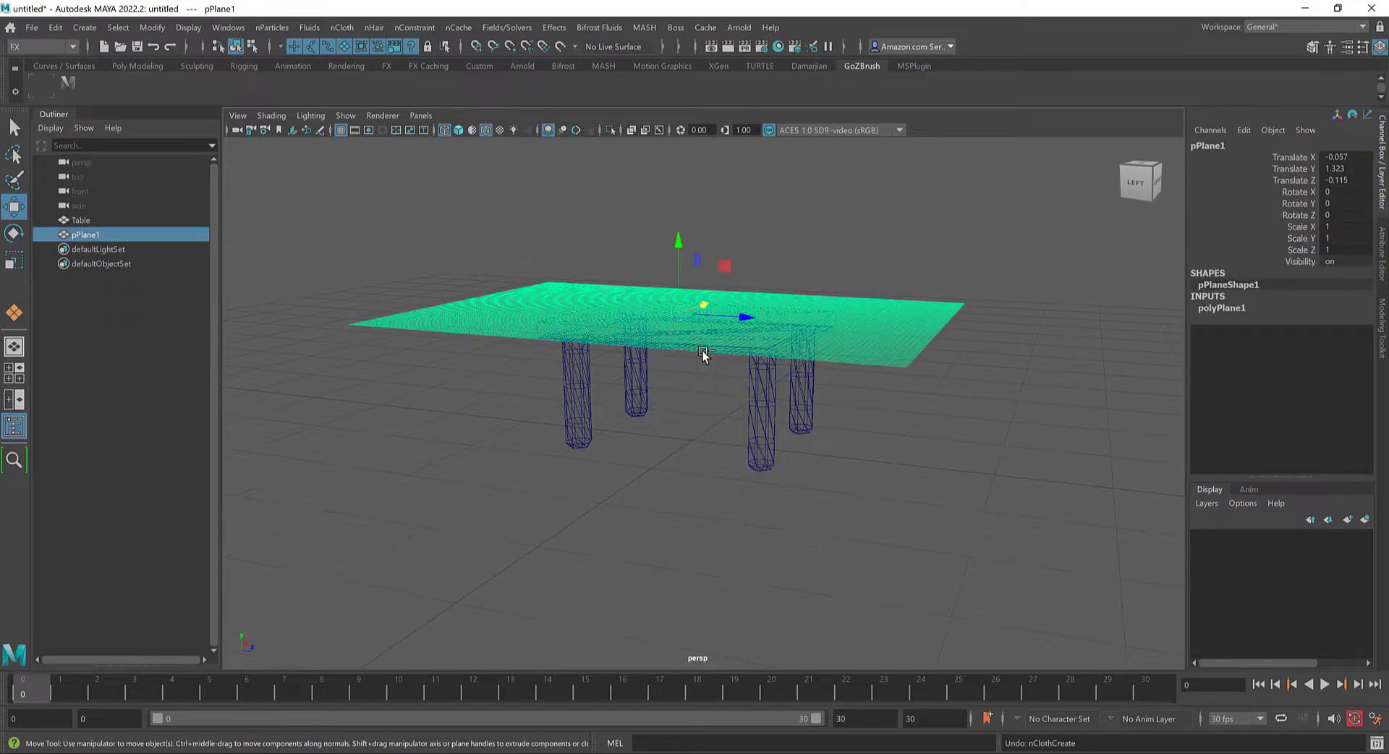
Freeze the transformations of the table and the plane together
left_click(739, 296, "shift")
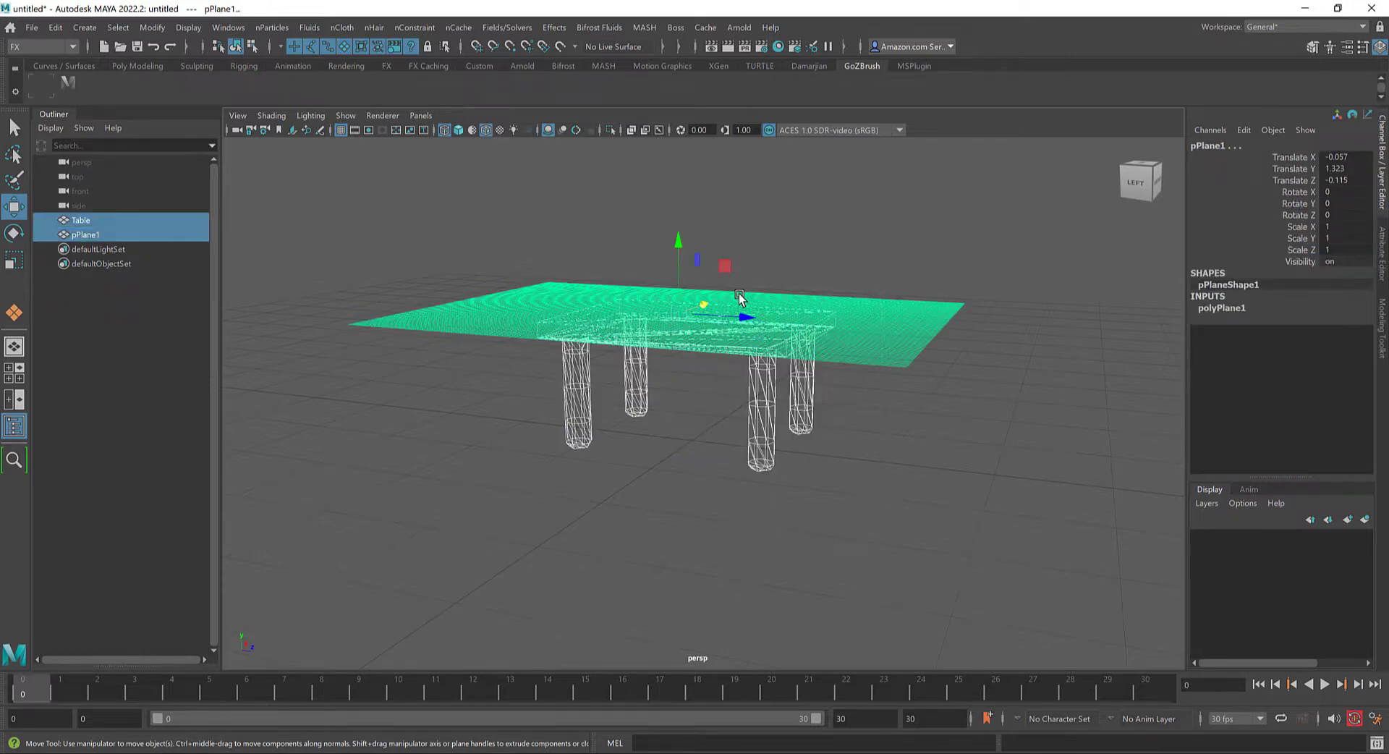
left_click(799, 470)
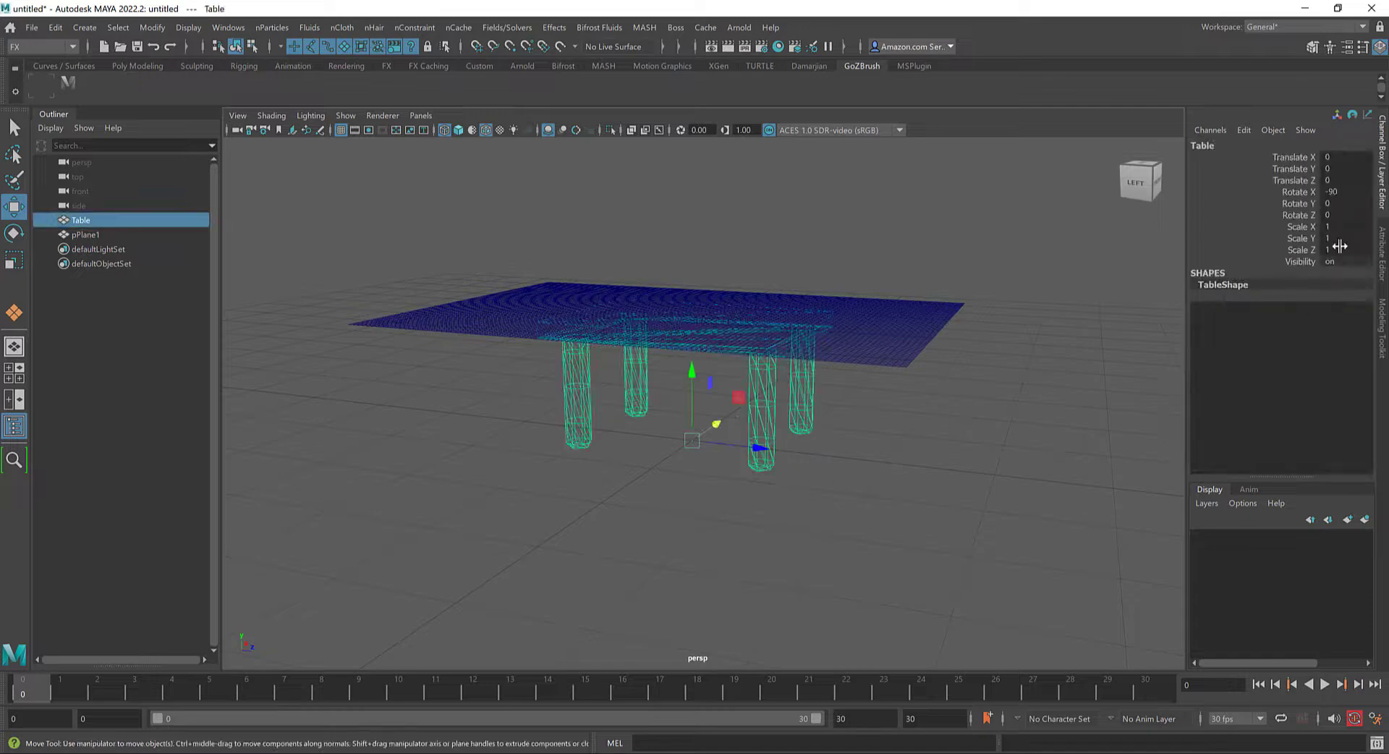
left_click(904, 300)
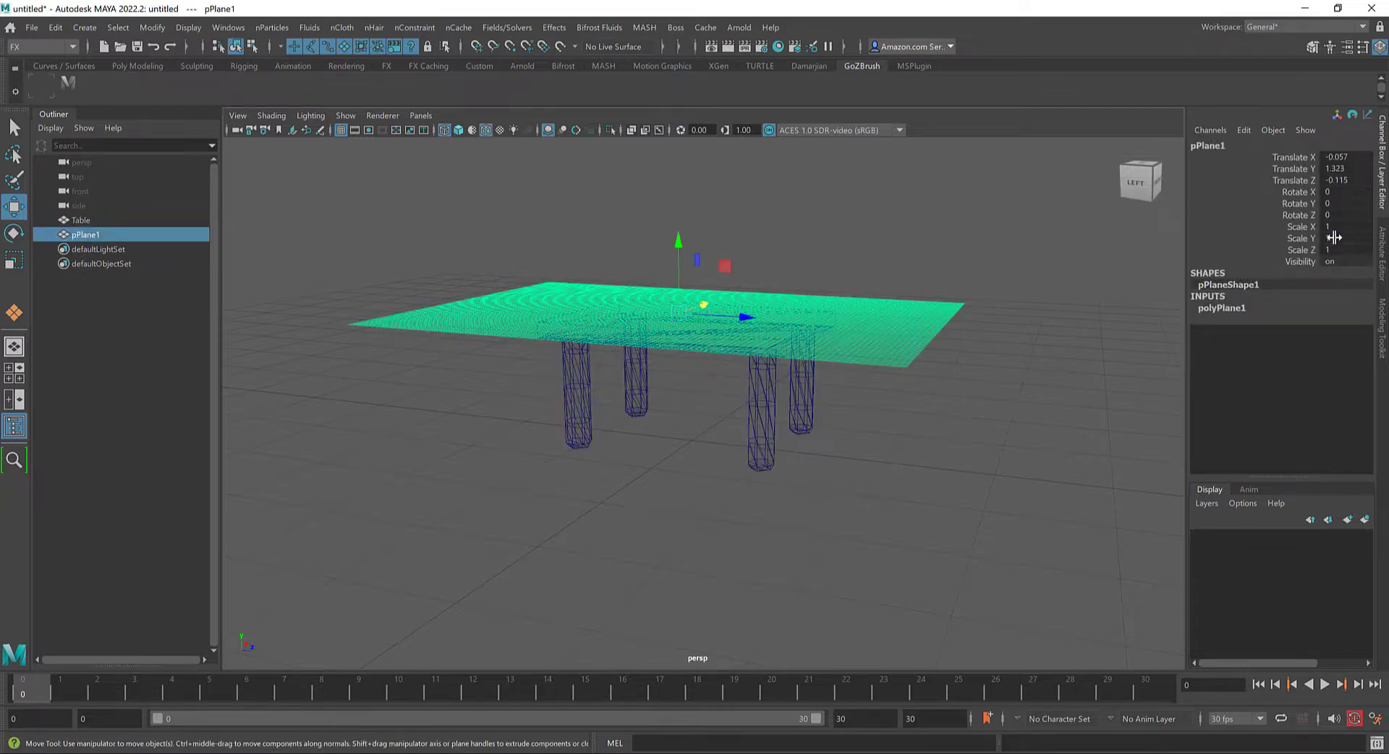
left_click_drag(1334, 237, 1324, 282)
left_click(774, 500)
left_click_drag(715, 290, 832, 509)
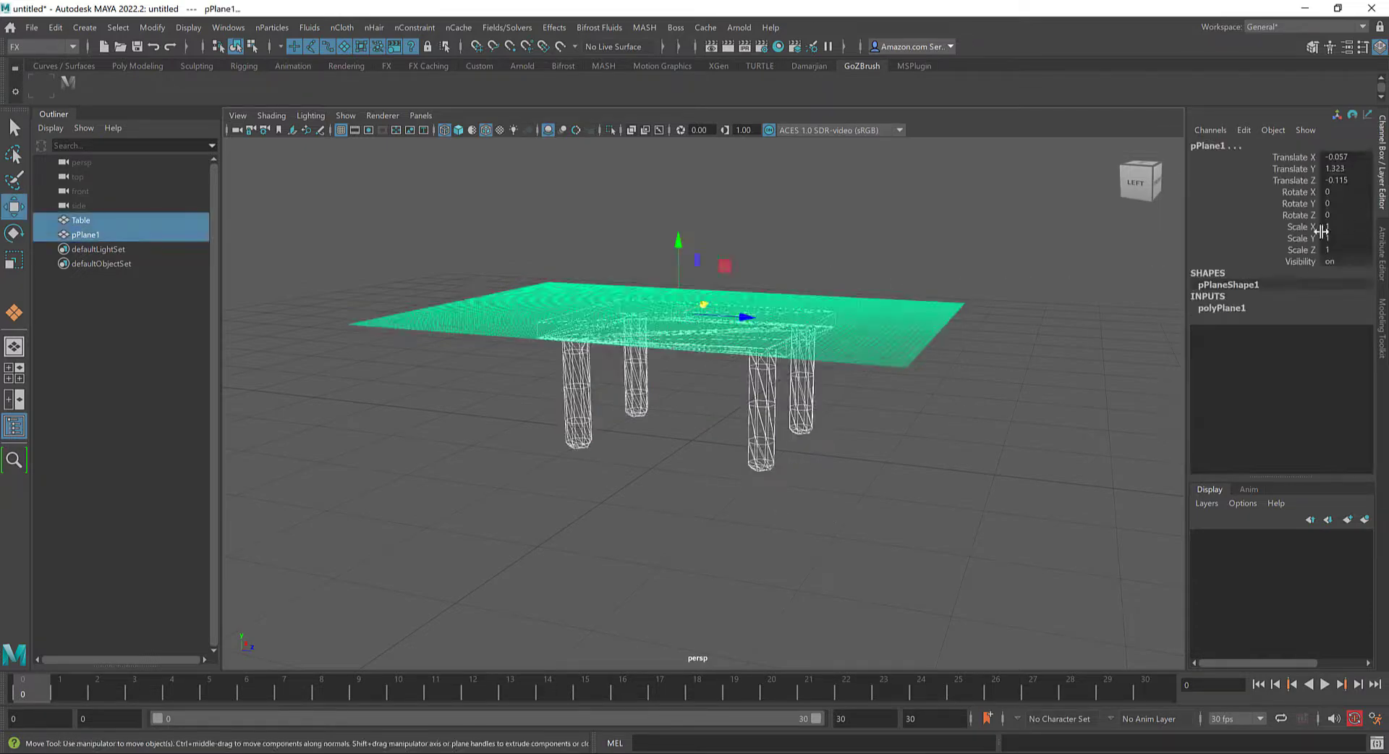
left_click(152, 27)
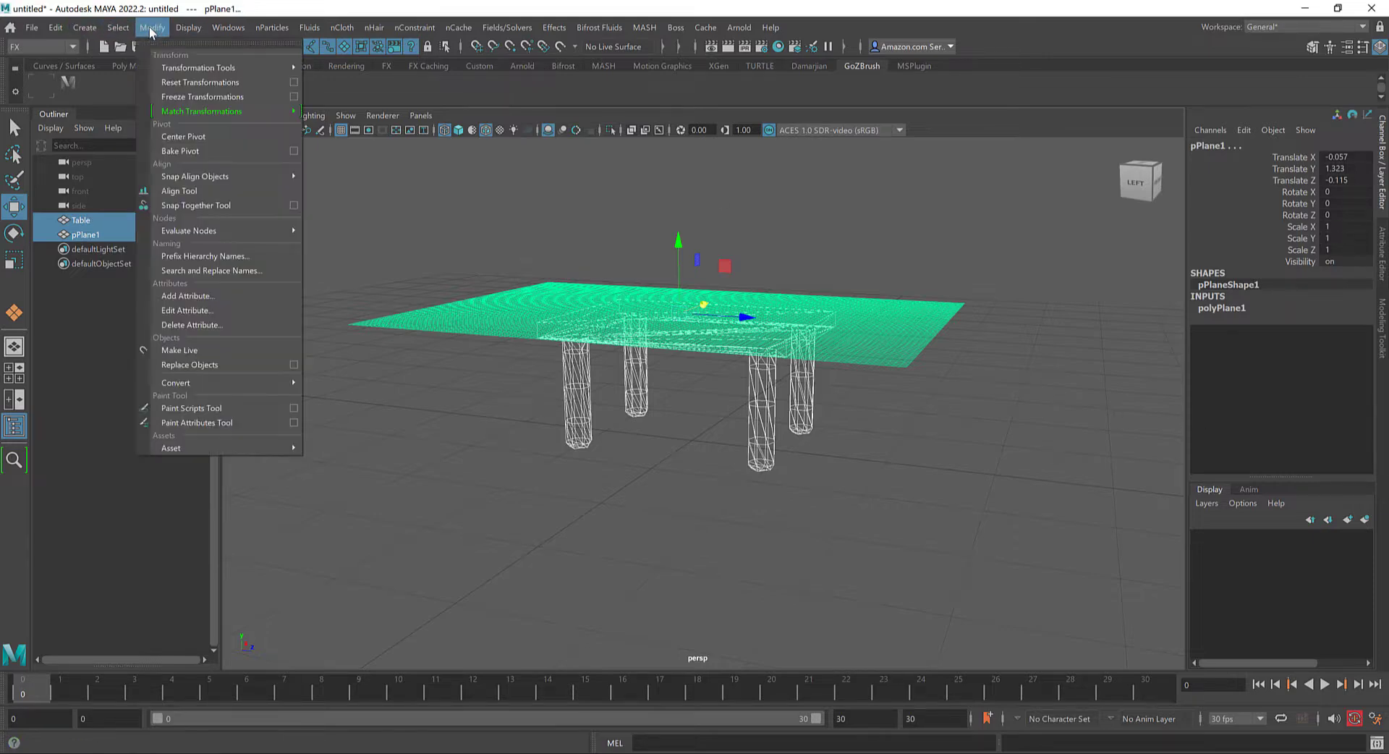
left_click(172, 92)
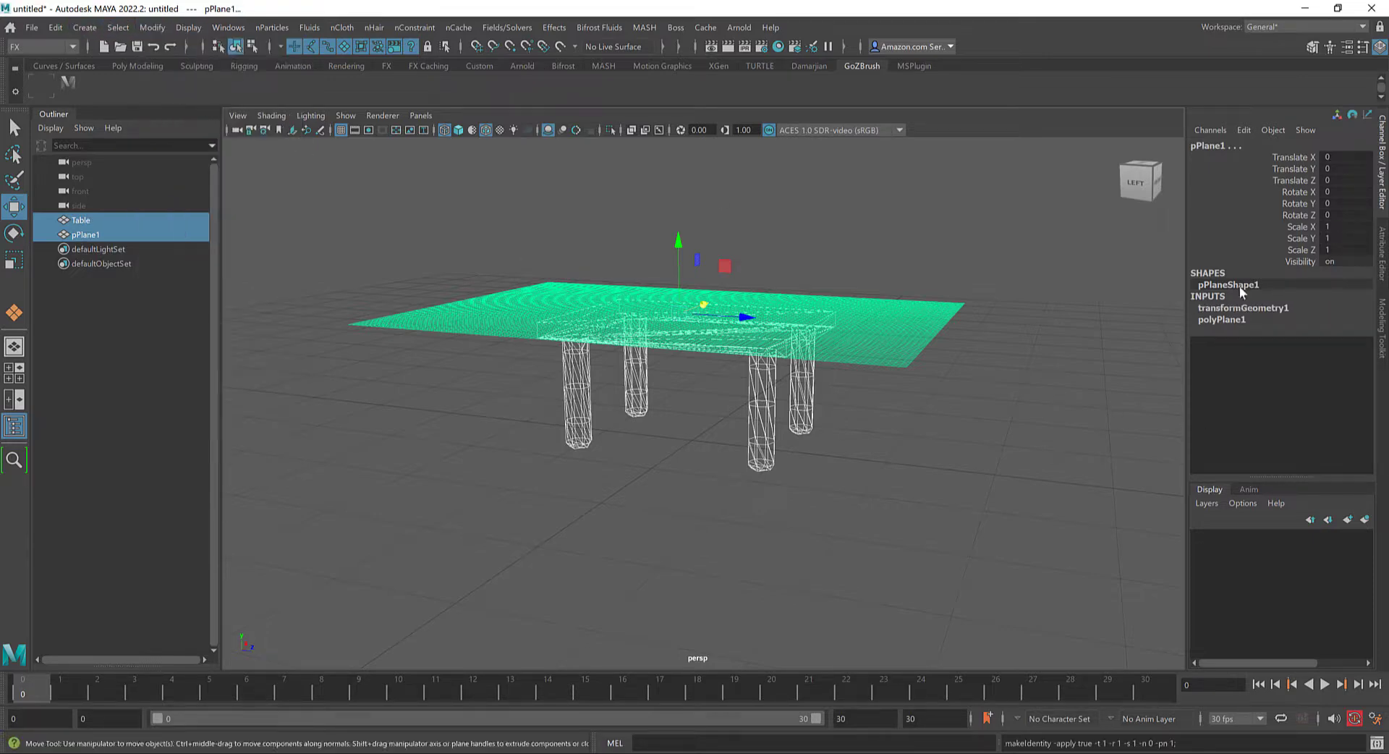
Scale the table and the plane to 0.1 on the X, Y and Z axes
left_click(999, 462)
left_click_drag(697, 226, 848, 445)
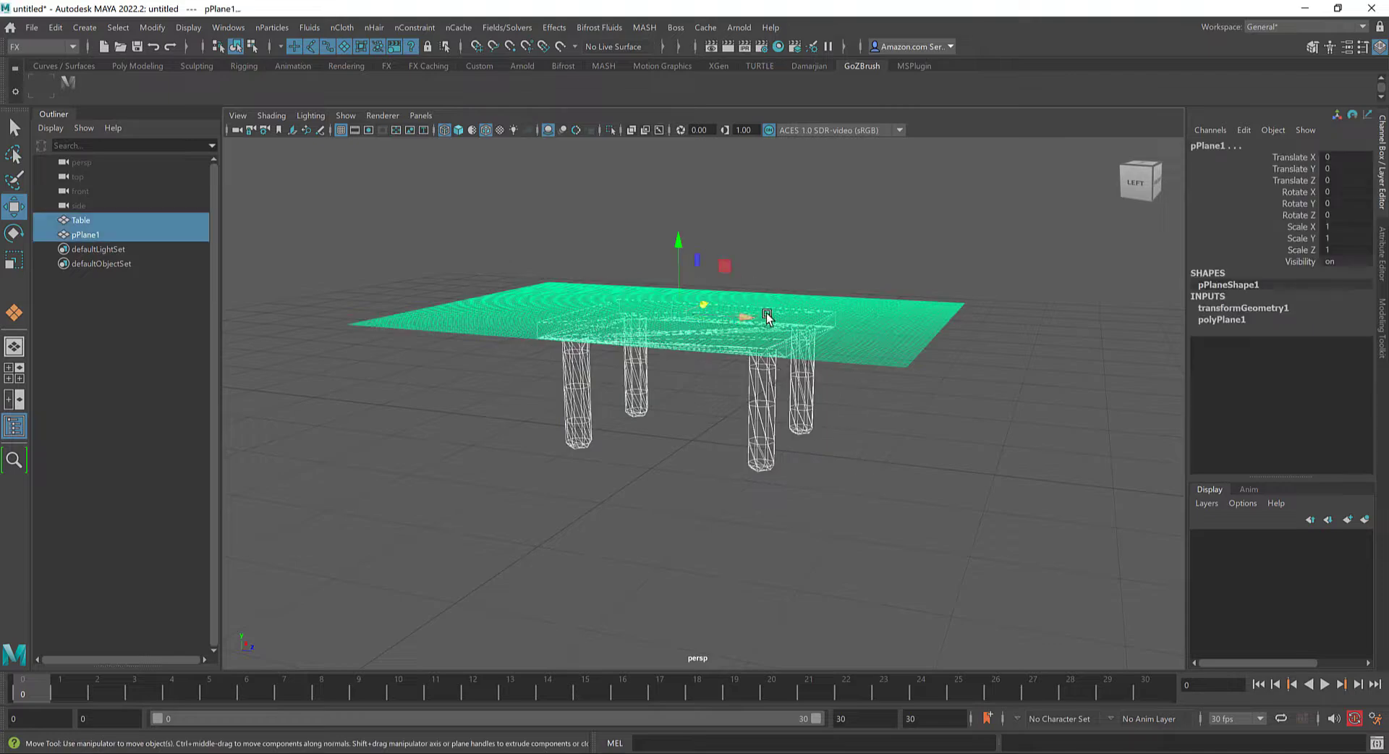
left_click_drag(1344, 224, 1345, 249)
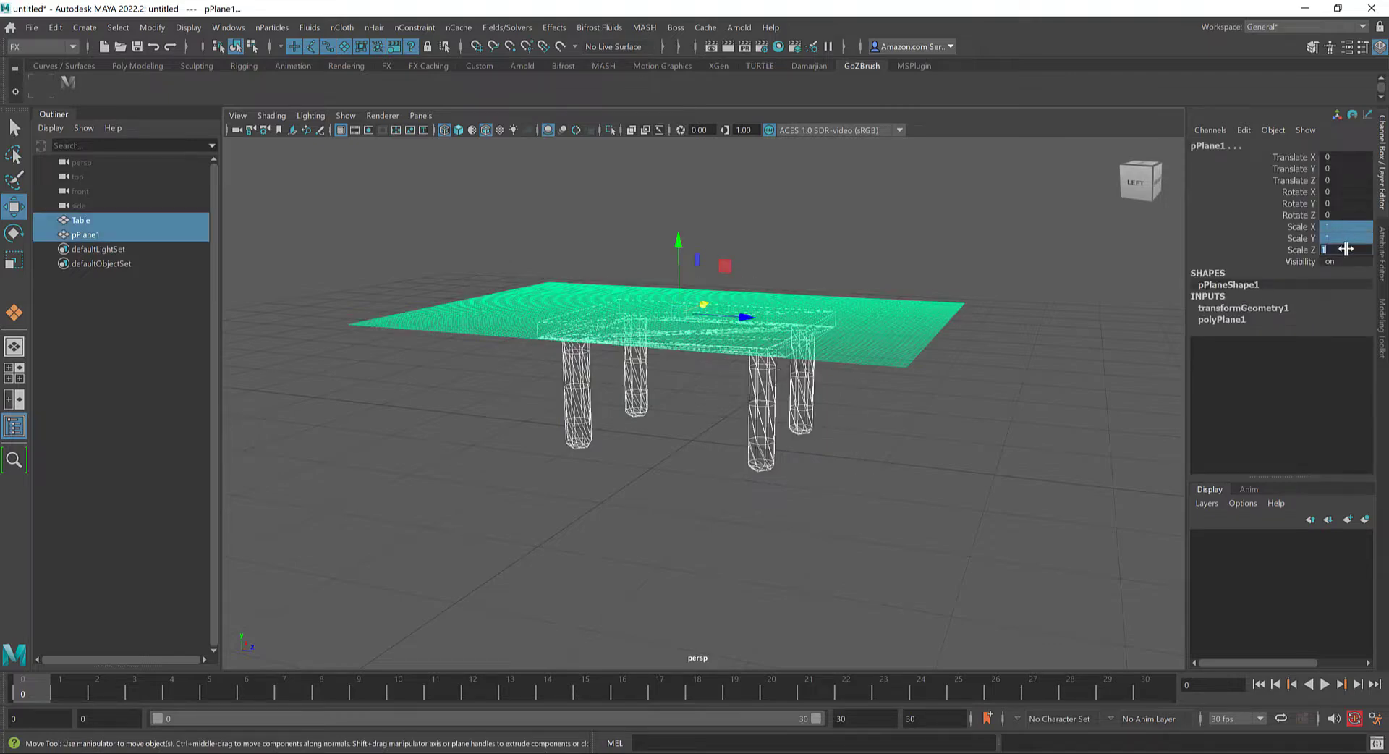
type("0.1")
key("Return")
left_click(1130, 321)
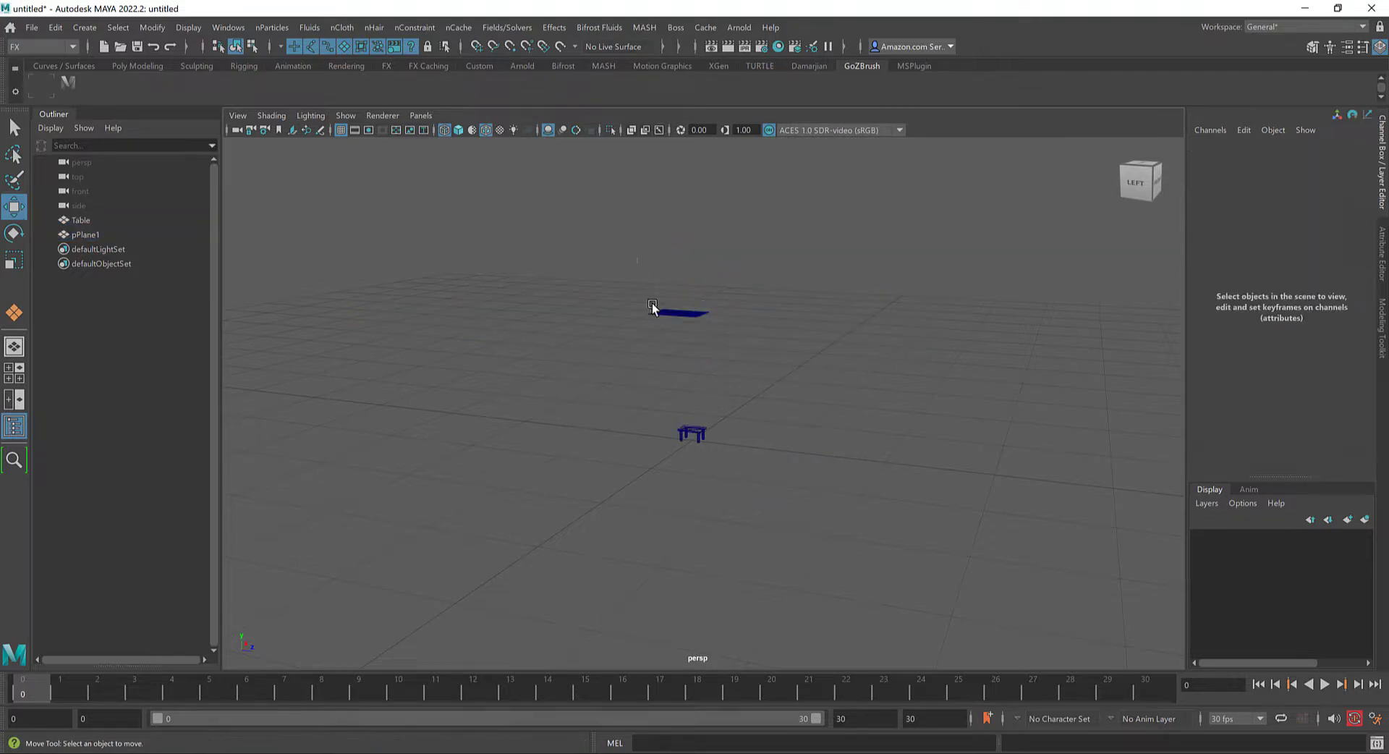
Move the scaled plane just above the small table, to about X 0.05, Y -1.18, Z 0.14, and restore shaded display
left_click(677, 311)
left_click_drag(678, 245, 680, 358)
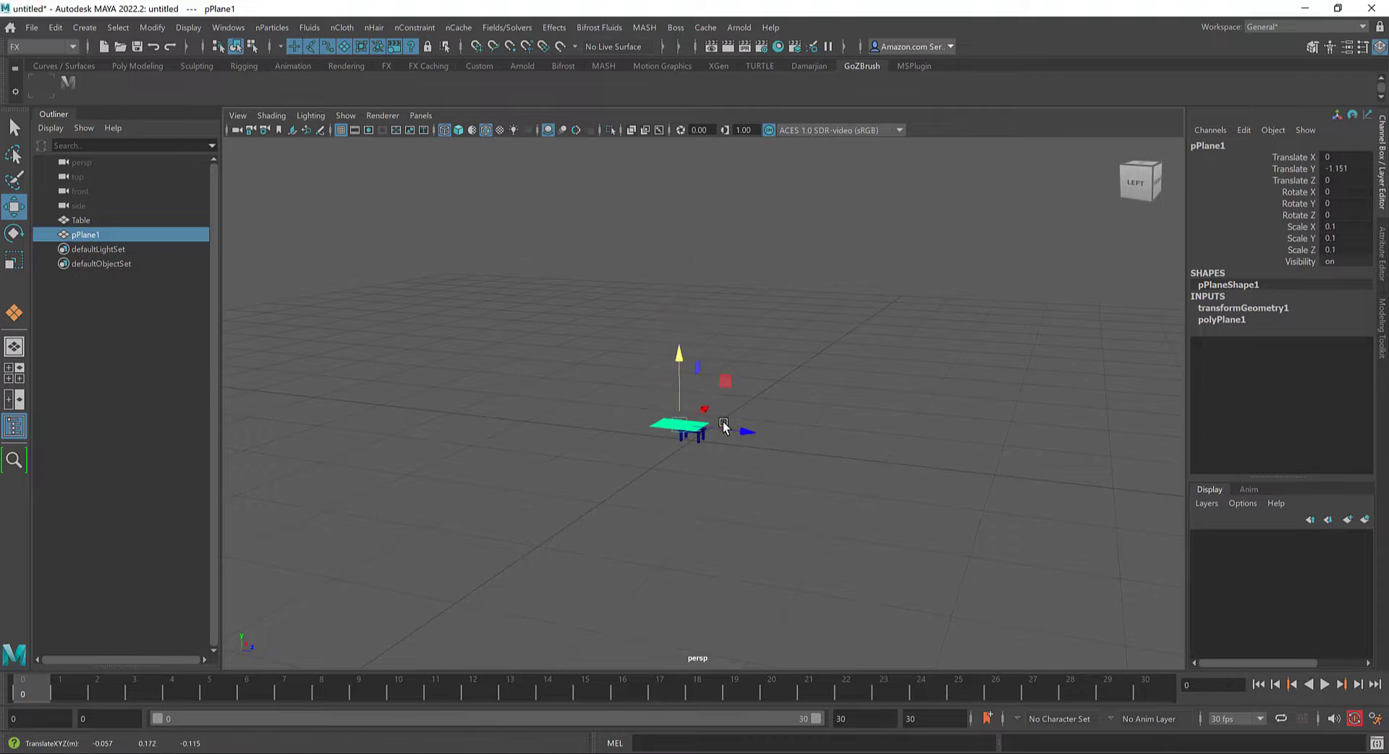
left_click_drag(723, 429, 735, 434)
key("ctrl+z")
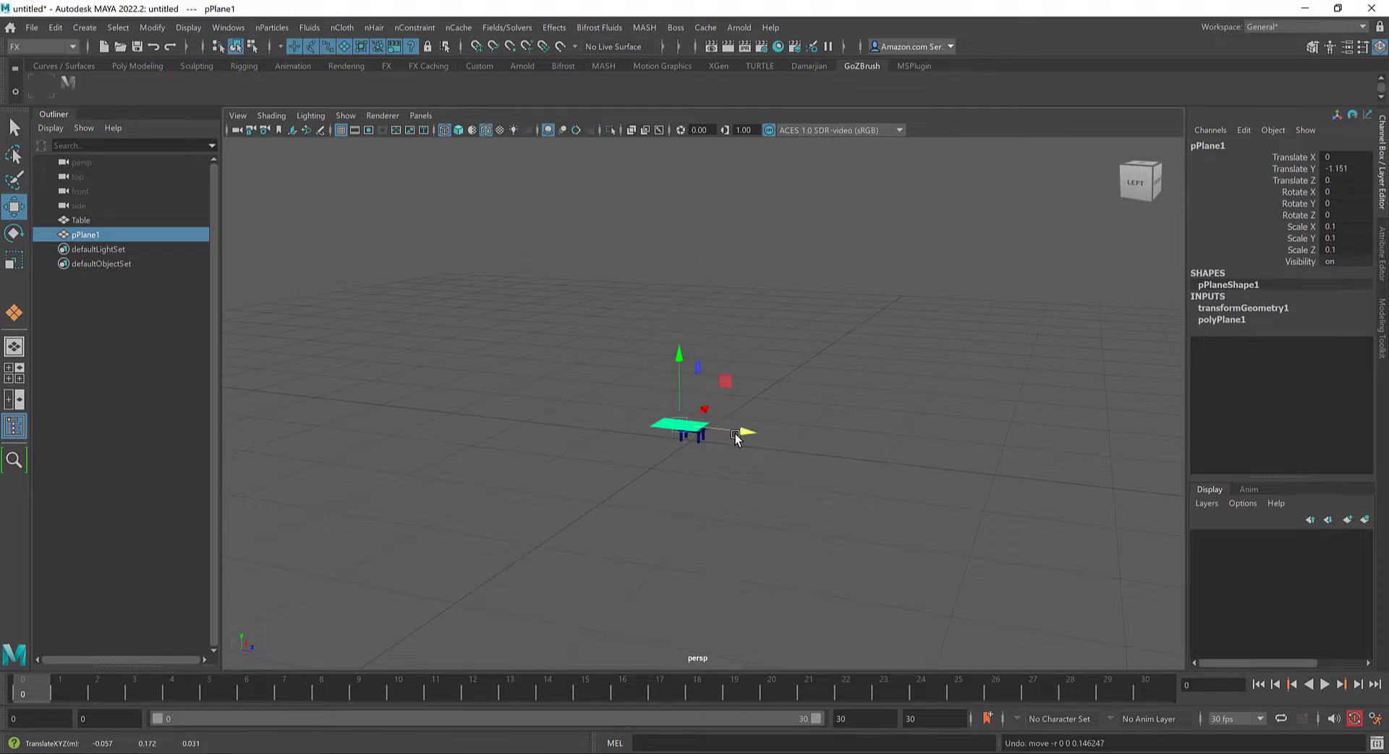
key("f")
left_click_drag(735, 498, 930, 421, "alt")
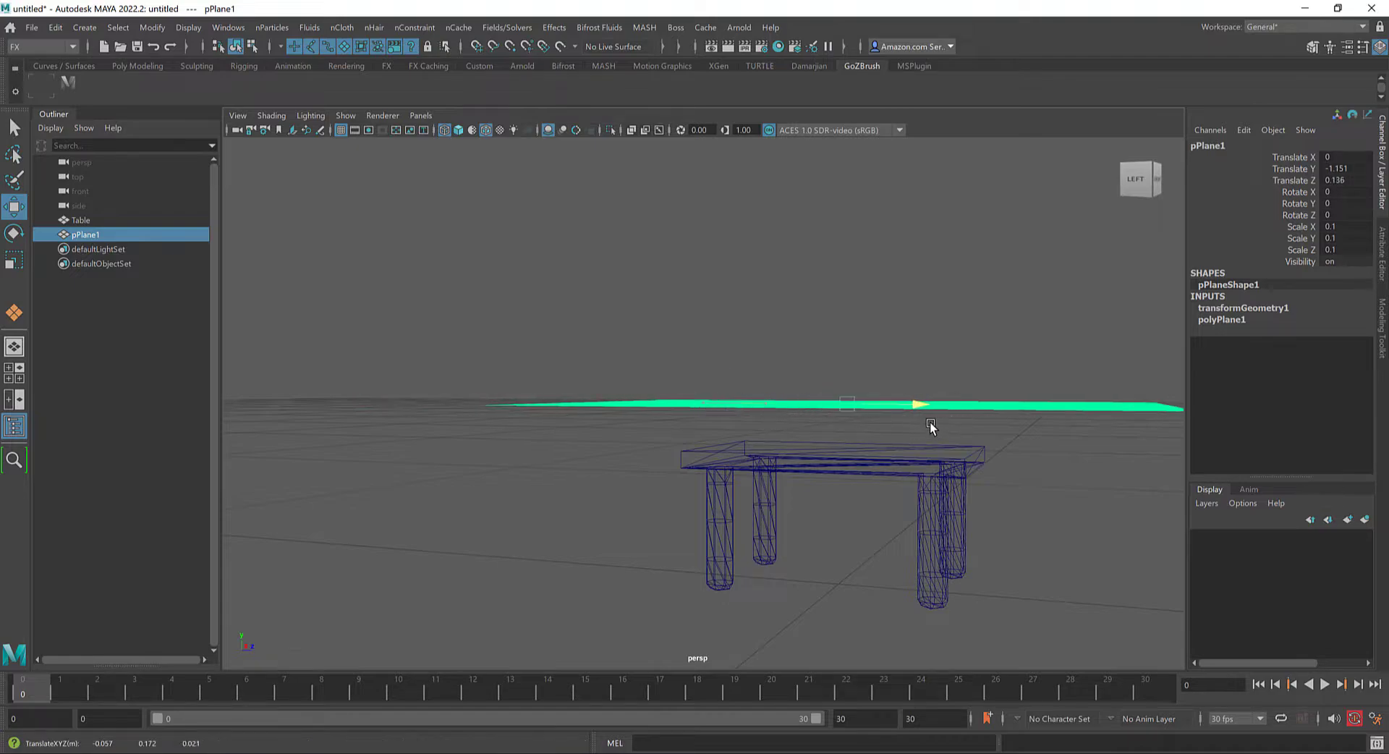
left_click_drag(853, 332, 672, 465)
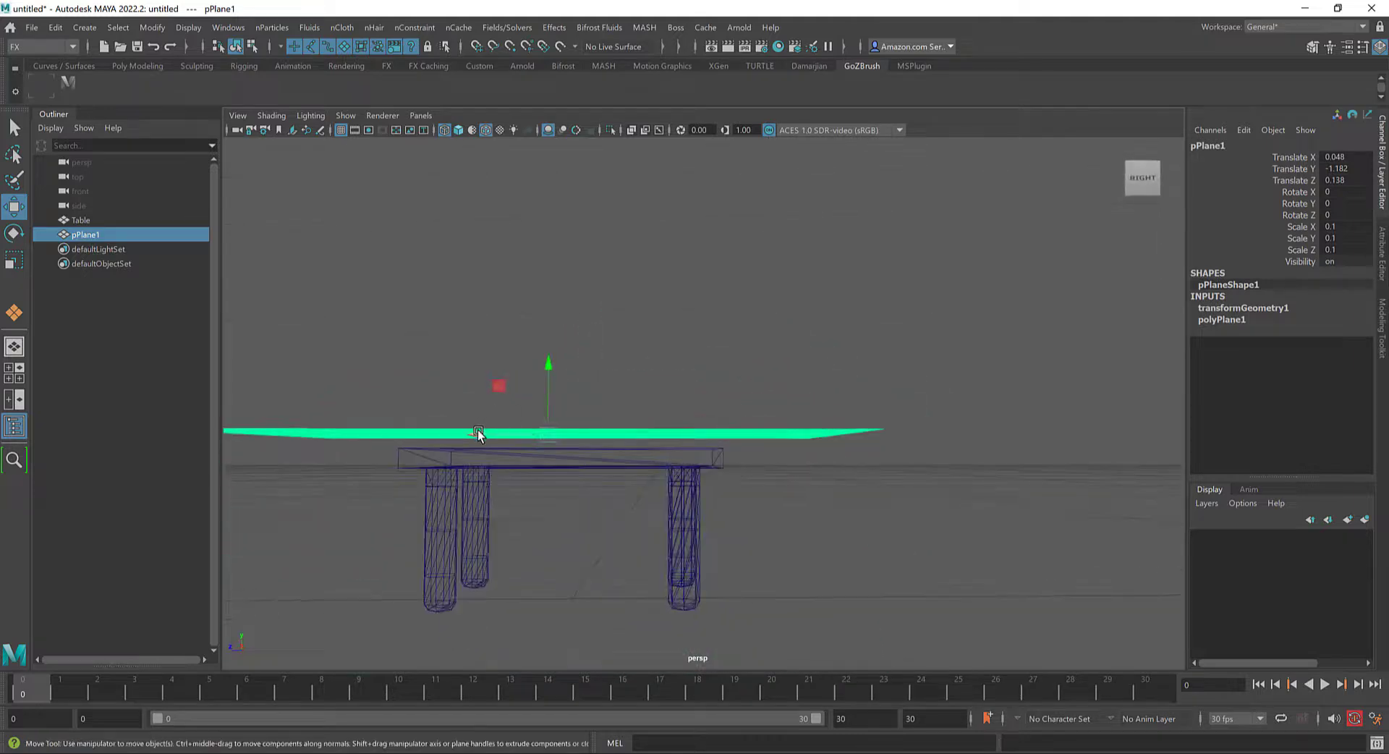
left_click_drag(480, 434, 483, 434)
mouse_move(714, 353)
left_mouse_down("alt")
mouse_move(696, 369)
mouse_move(758, 453)
left_mouse_up("alt")
key("5")
Convert the repositioned plane to nCloth and start playing the simulation
left_click(347, 29)
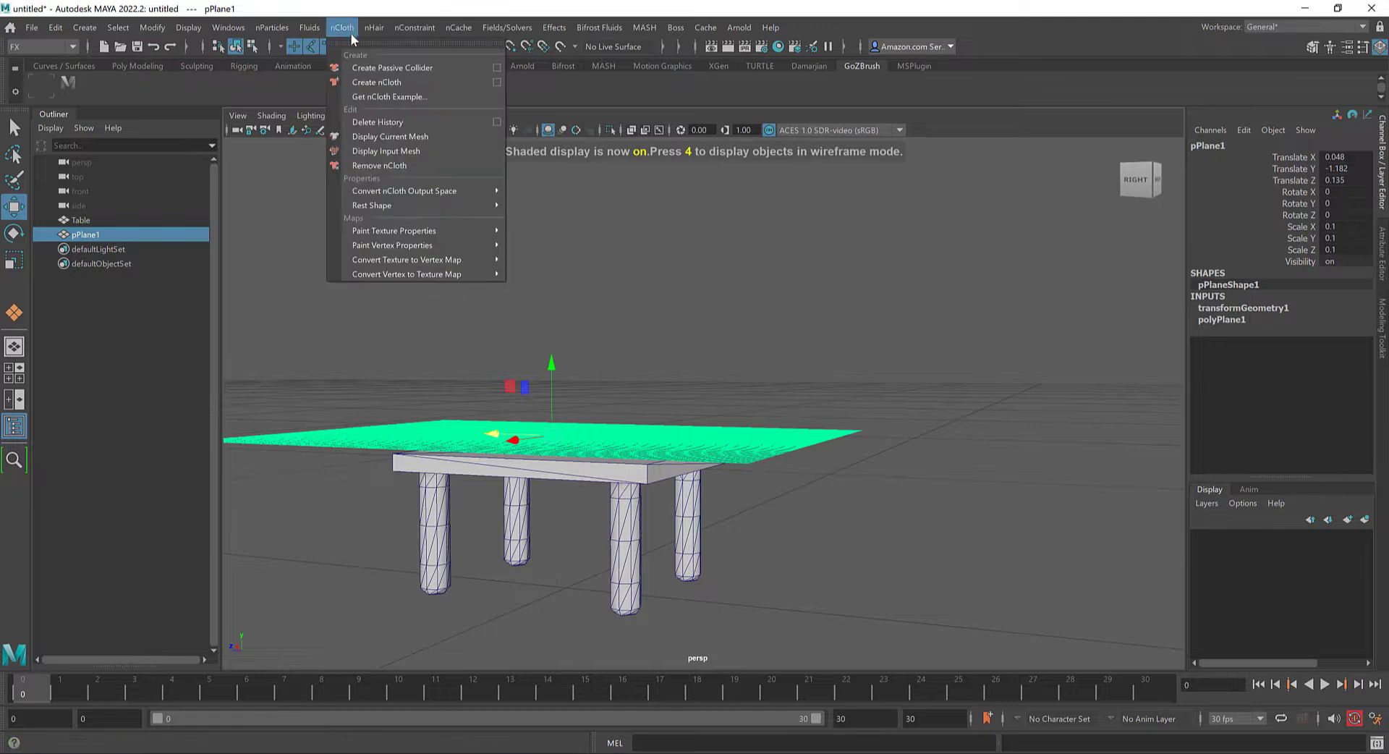
left_click(375, 78)
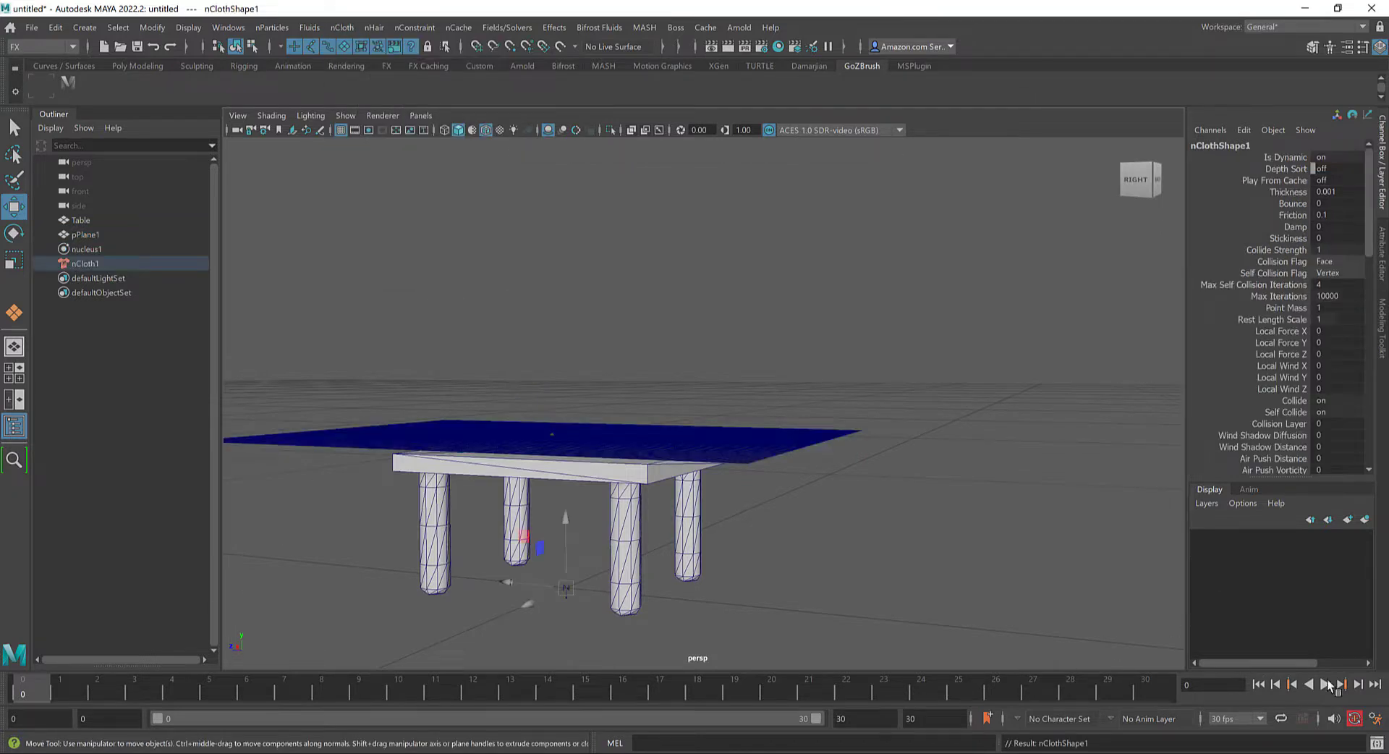
left_click(1323, 684)
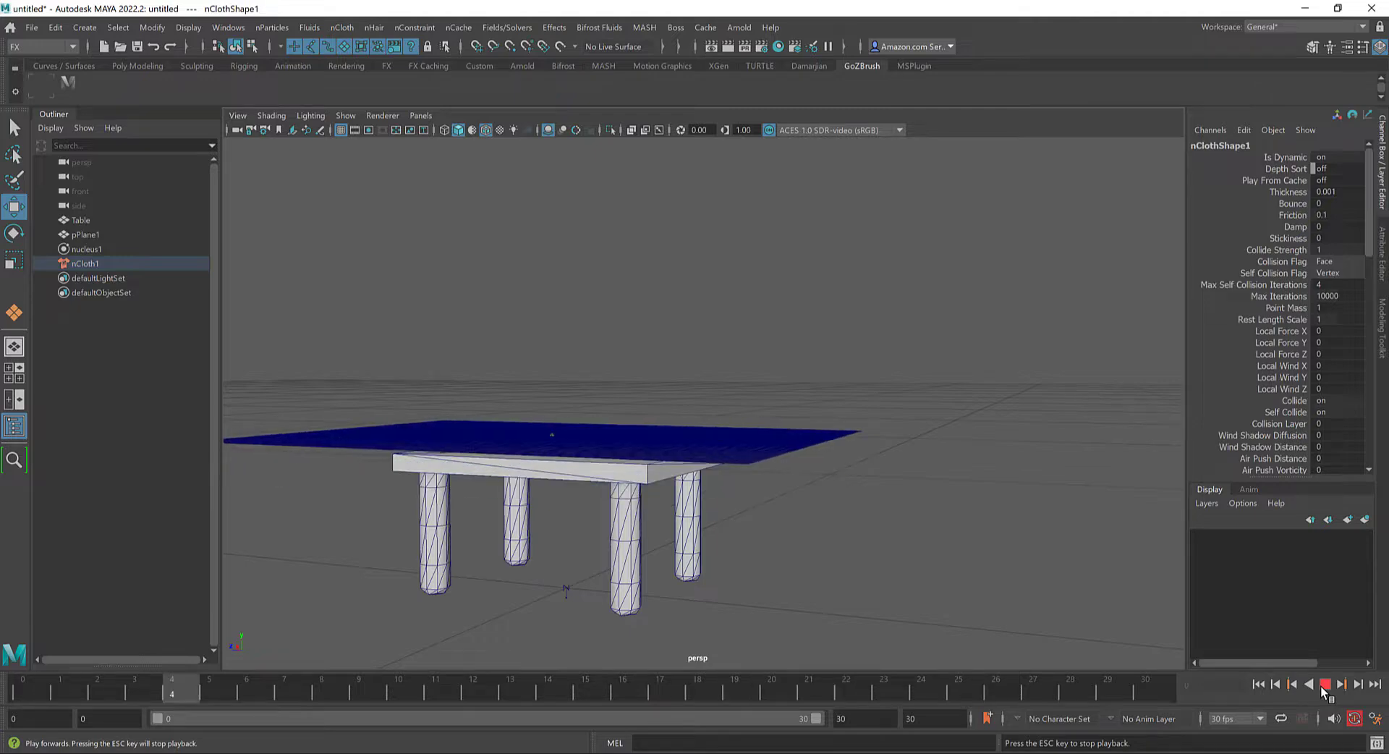
Stop the simulation playback and undo the plane's nCloth conversion
left_click(1324, 684)
left_click_drag(806, 465, 776, 527, "alt")
key("ctrl+z")
key("ctrl+z")
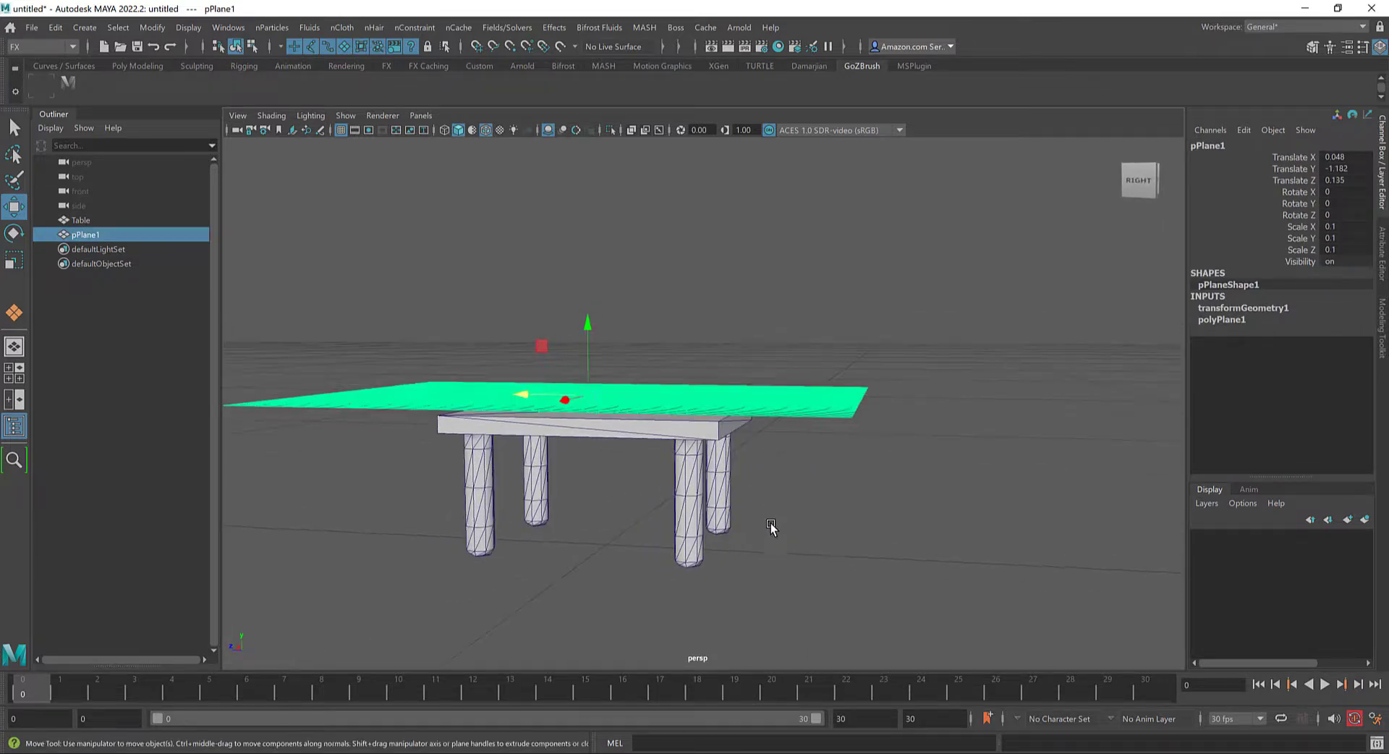
Select the table and switch the viewport to wireframe display
left_click(697, 441)
left_click_drag(694, 443, 548, 457, "alt")
key("4")
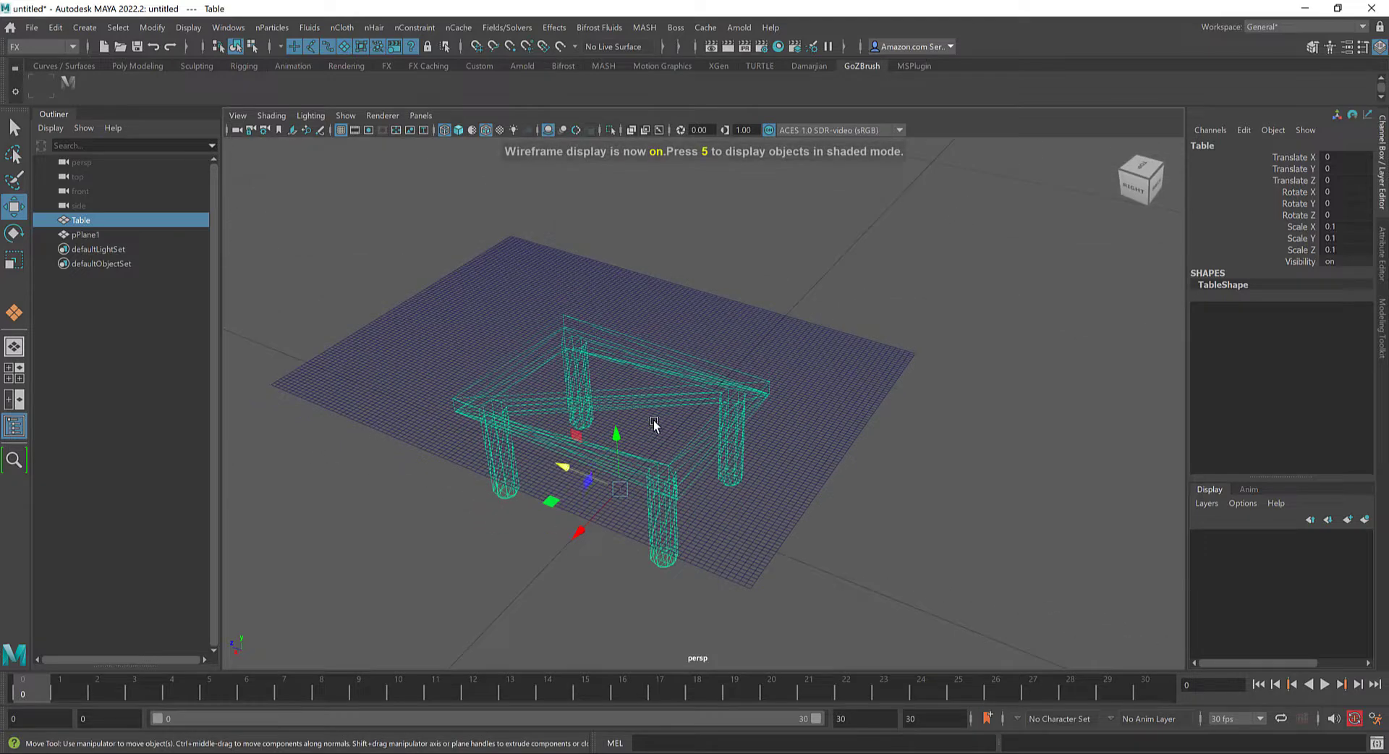
Convert the plane above the table to nCloth and play the simulation briefly from a low side view
left_click(847, 370)
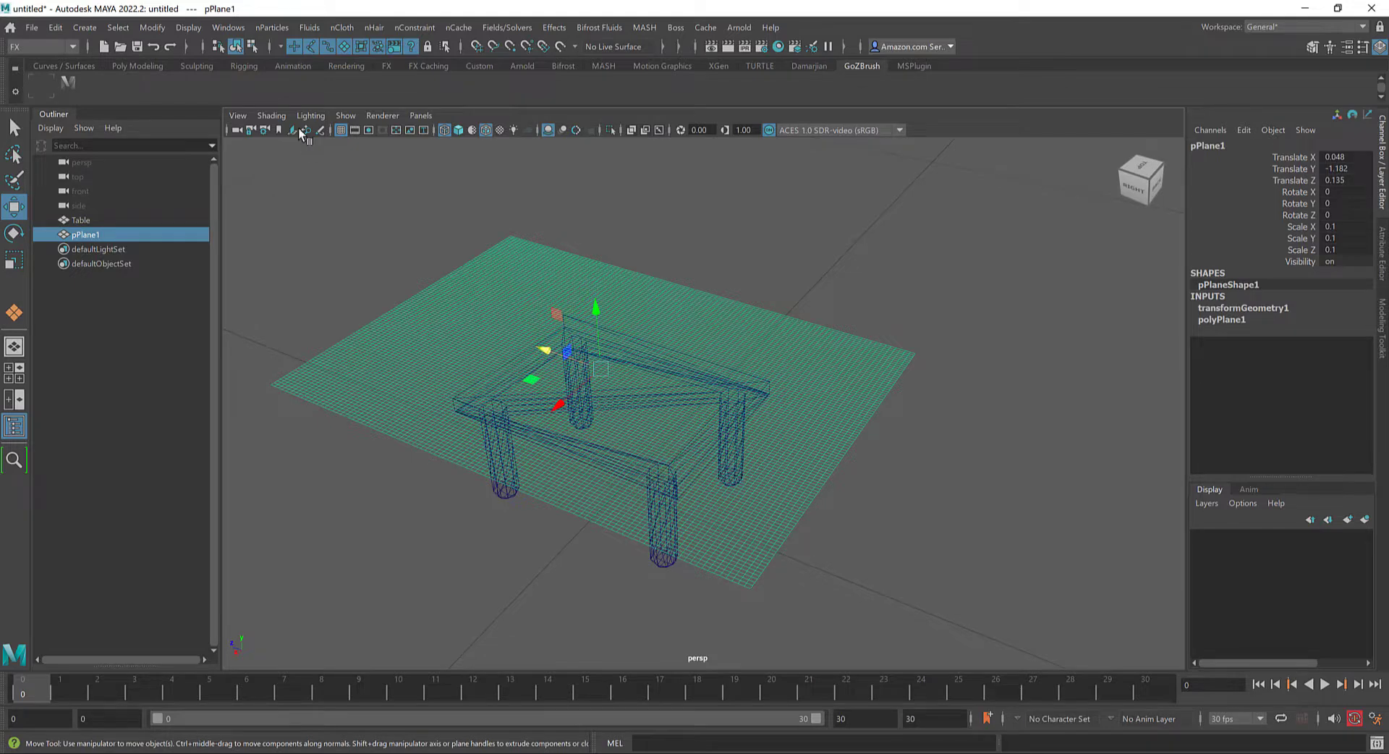
left_click(342, 27)
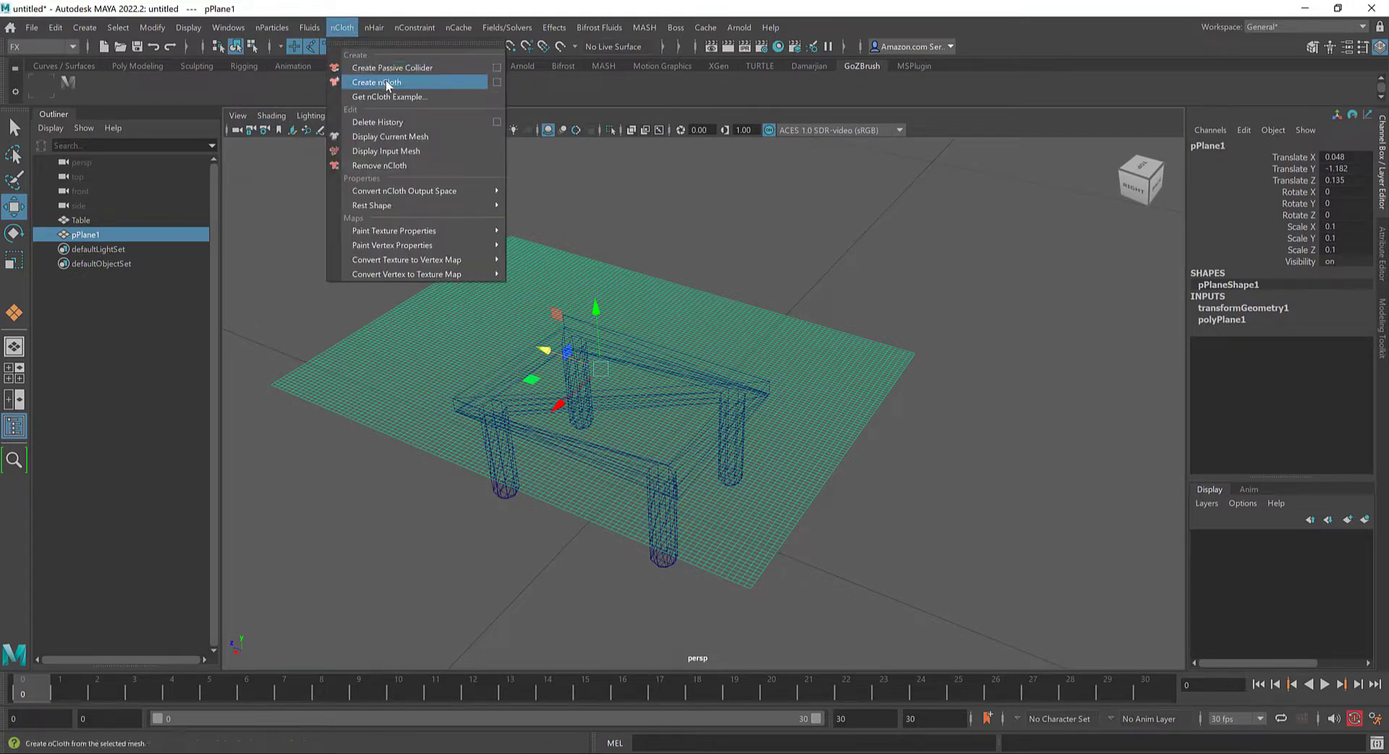
left_click(385, 80)
left_click_drag(463, 550, 483, 468, "alt")
key("alt+v")
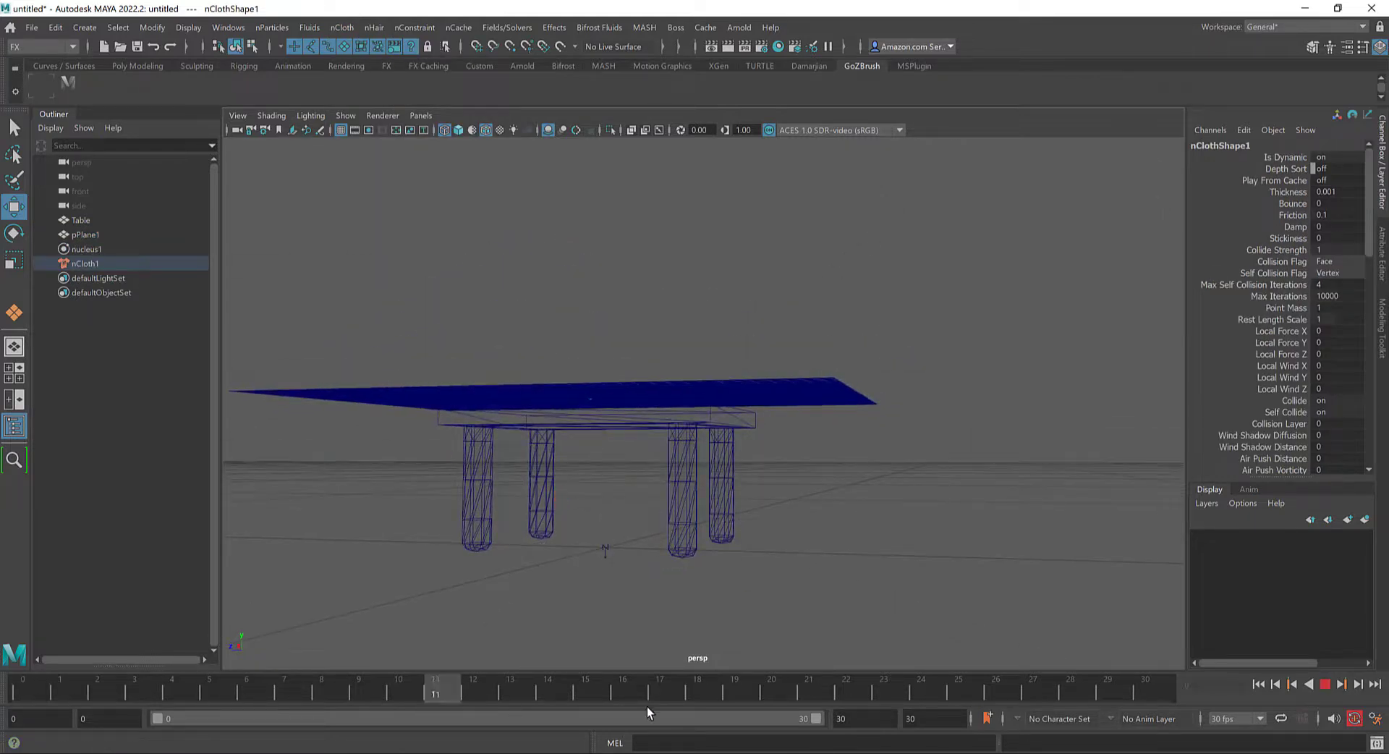
key("alt+v")
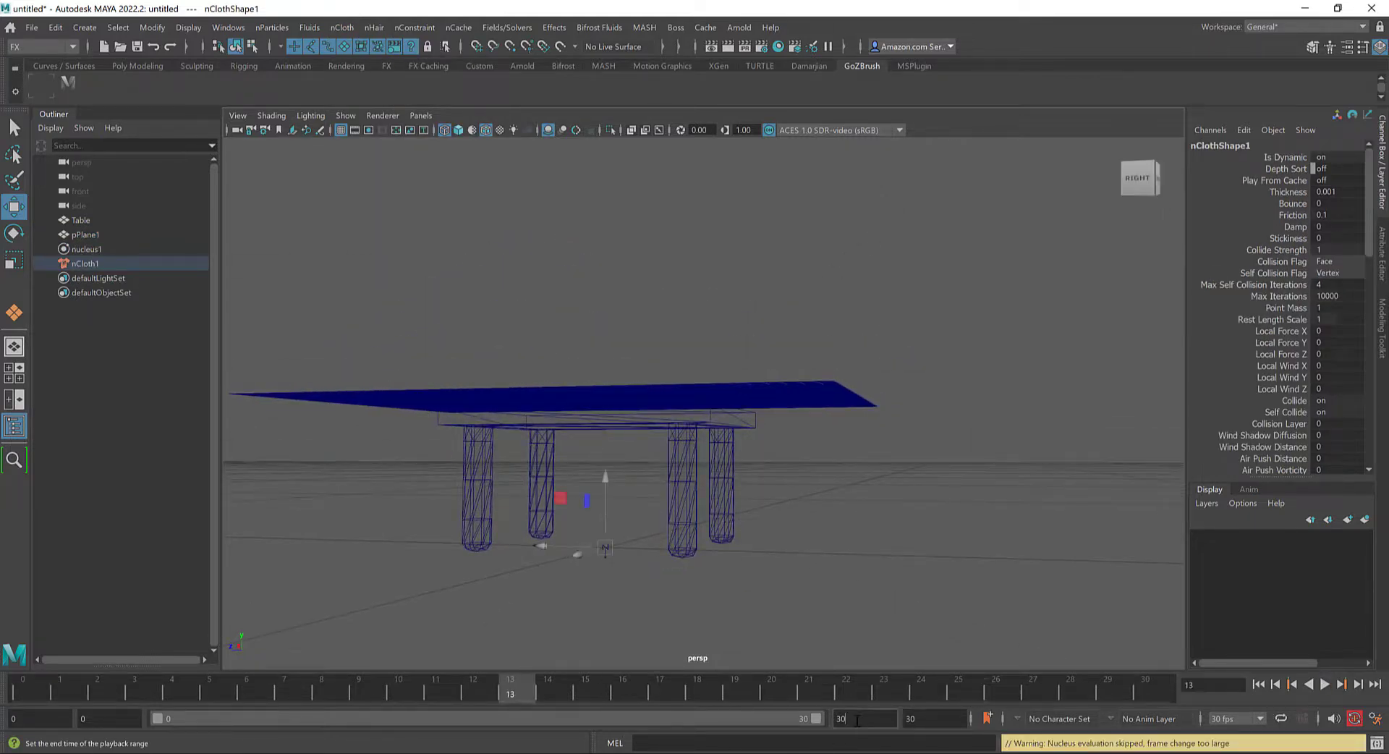
Extend the playback range to end at frame 500
double_click(857, 720)
key("Return")
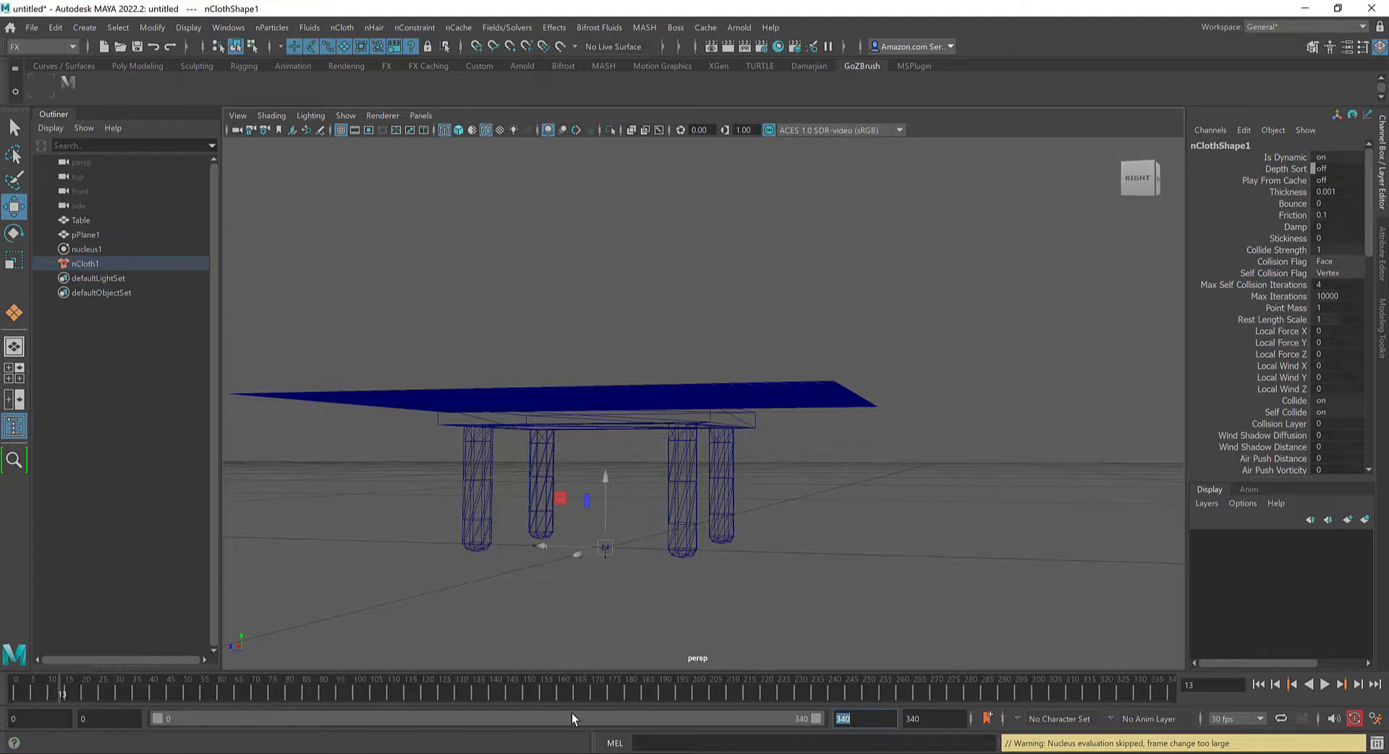
left_click_drag(330, 697, 1340, 686)
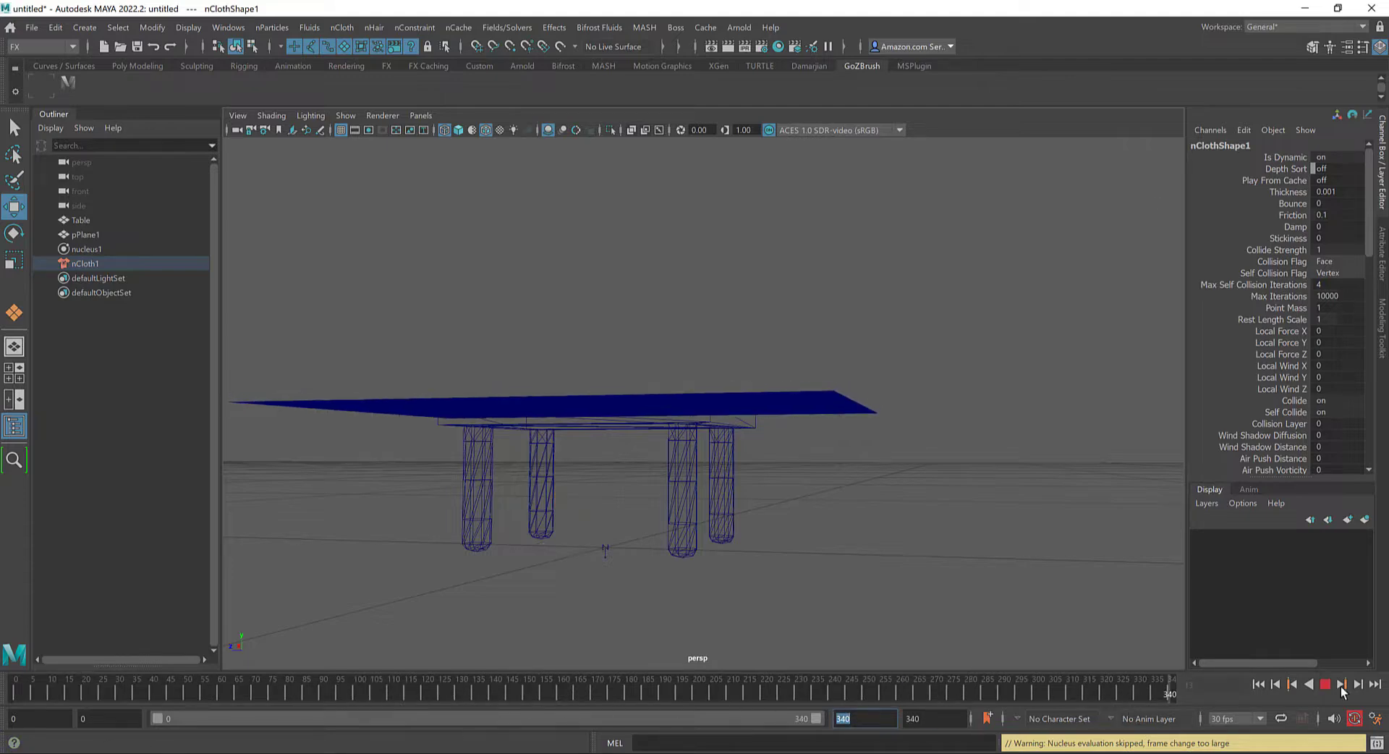
left_click_drag(840, 496, 887, 687, "alt")
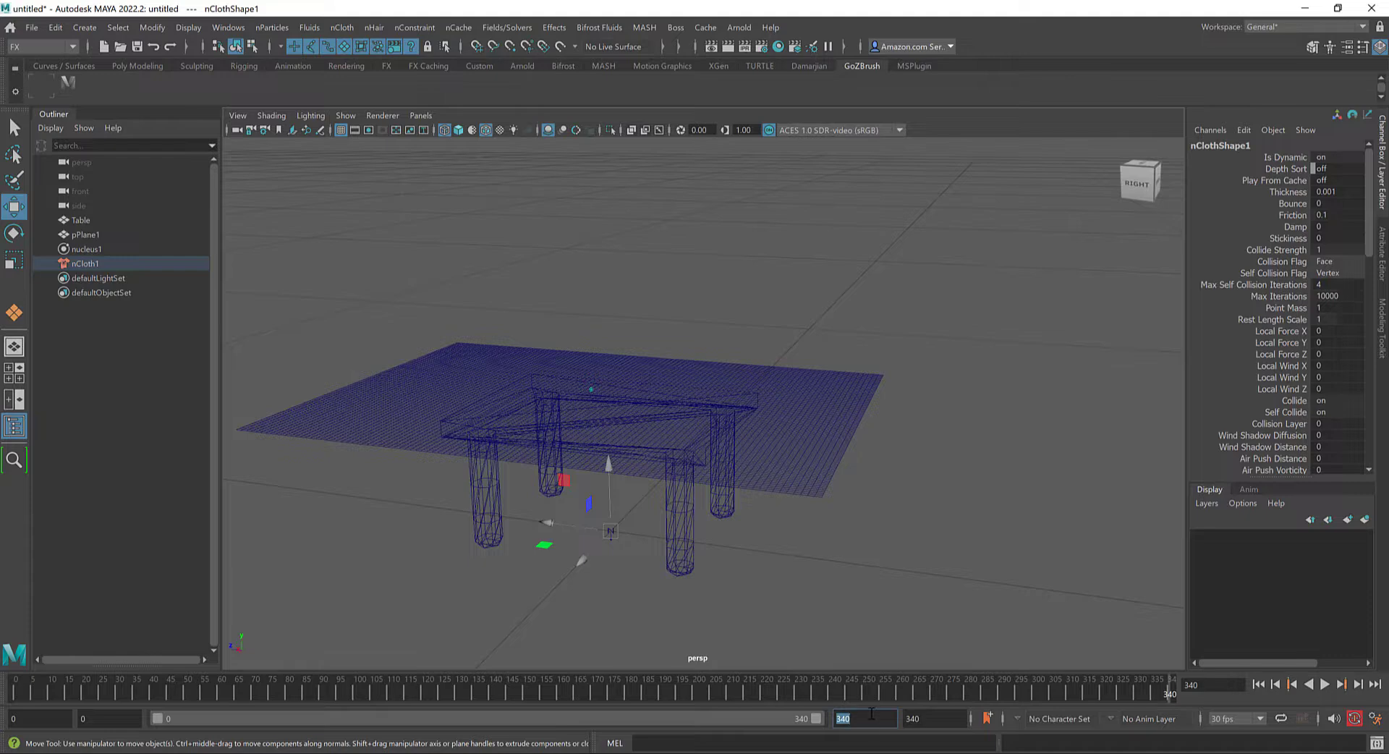
type("00")
key("Return")
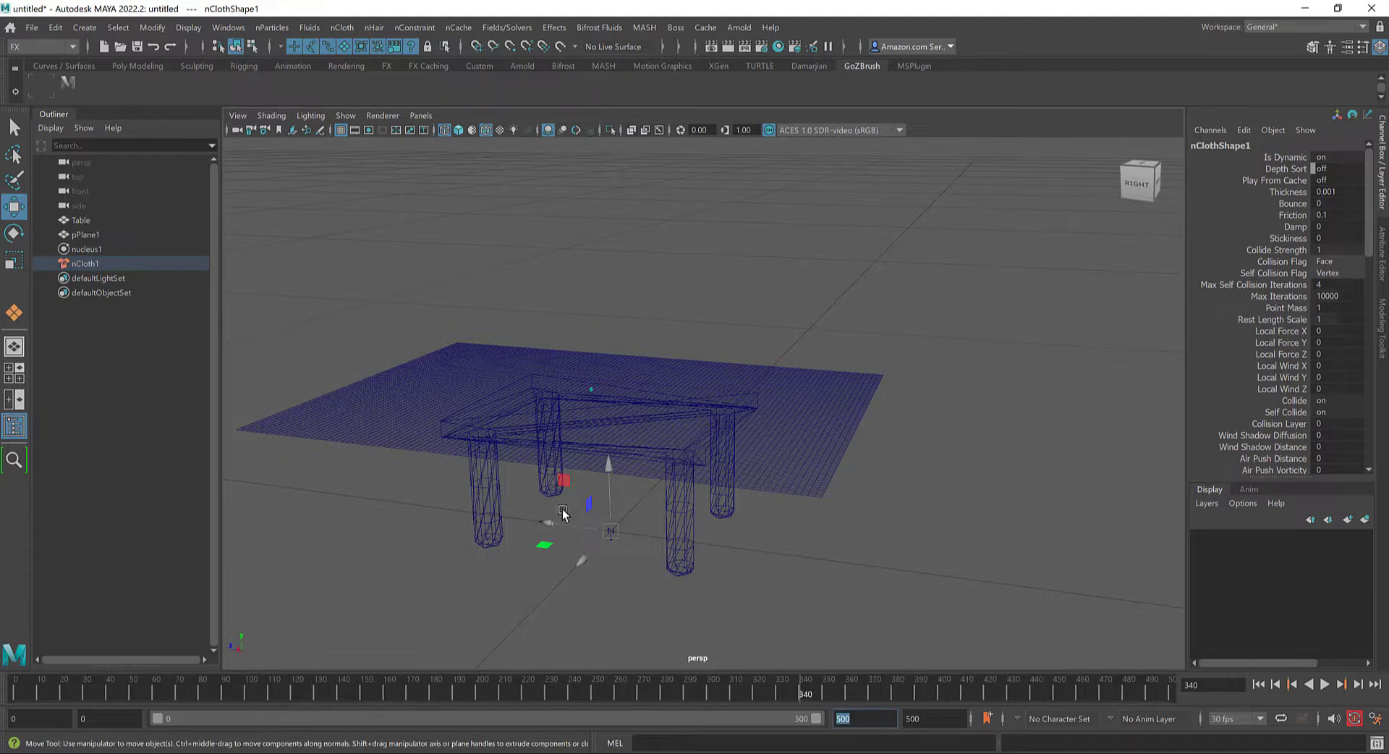
Check the scale values of the nucleus, the table and the cloth plane
left_click(591, 571)
left_click_drag(618, 388, 738, 547)
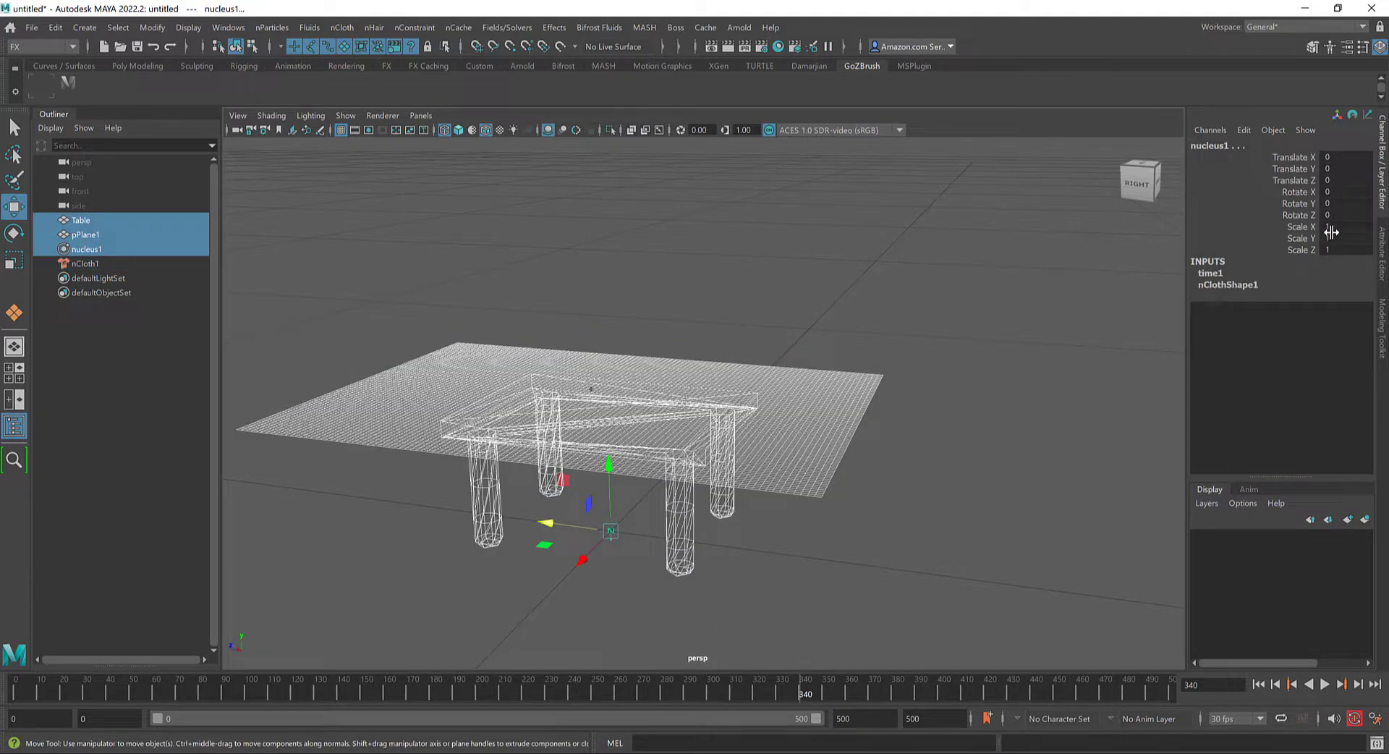
left_click_drag(1334, 228, 1339, 247)
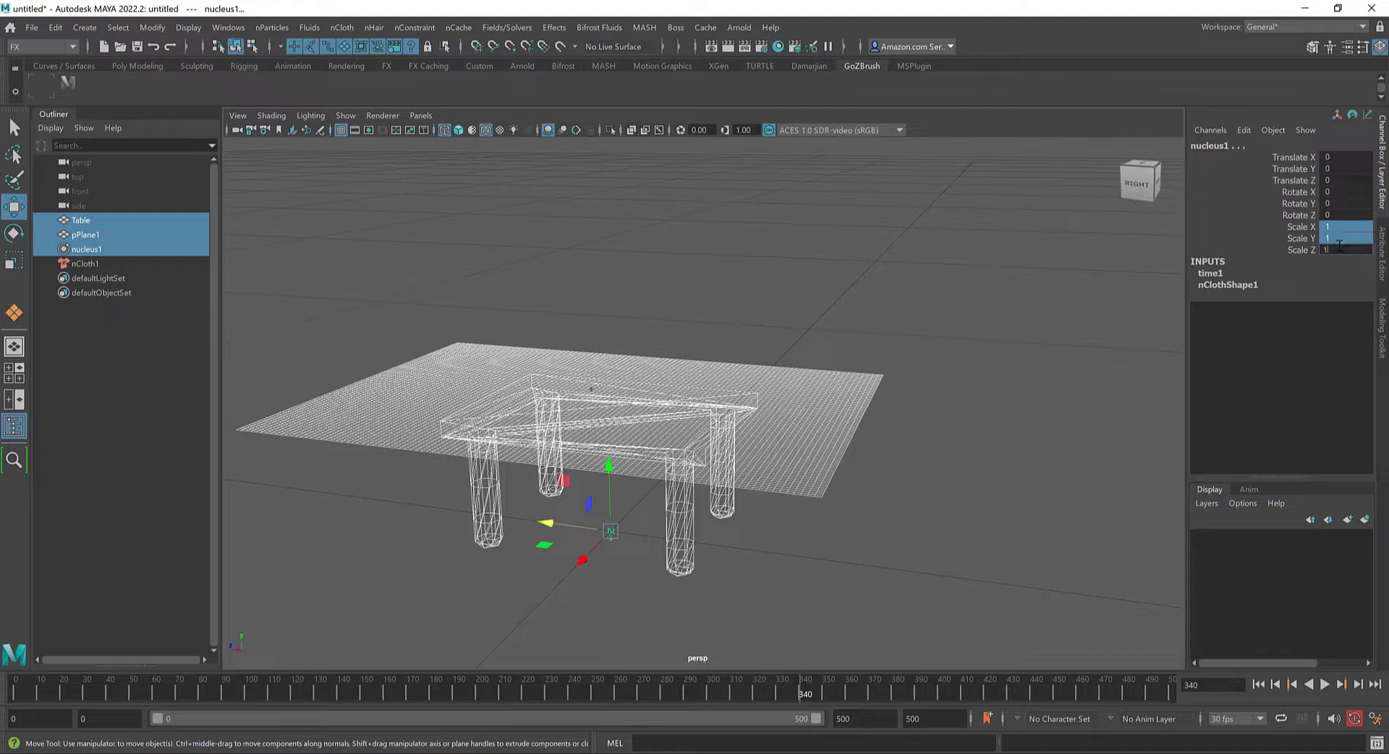
left_click(837, 402)
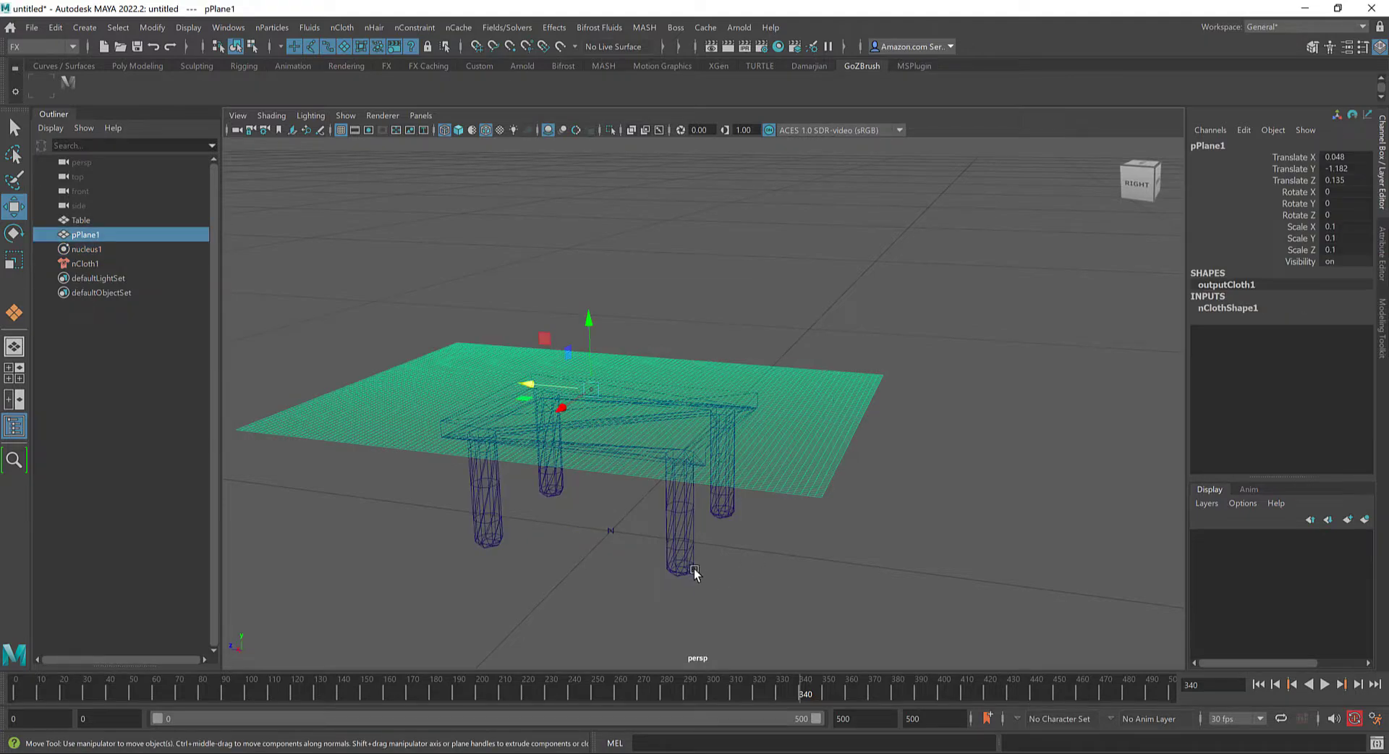
left_click(693, 569)
left_click(844, 403)
Rewind the timeline to frame 0 and replay the simulation, watching the cloth from the side and from above
left_click_drag(14, 682, 511, 677)
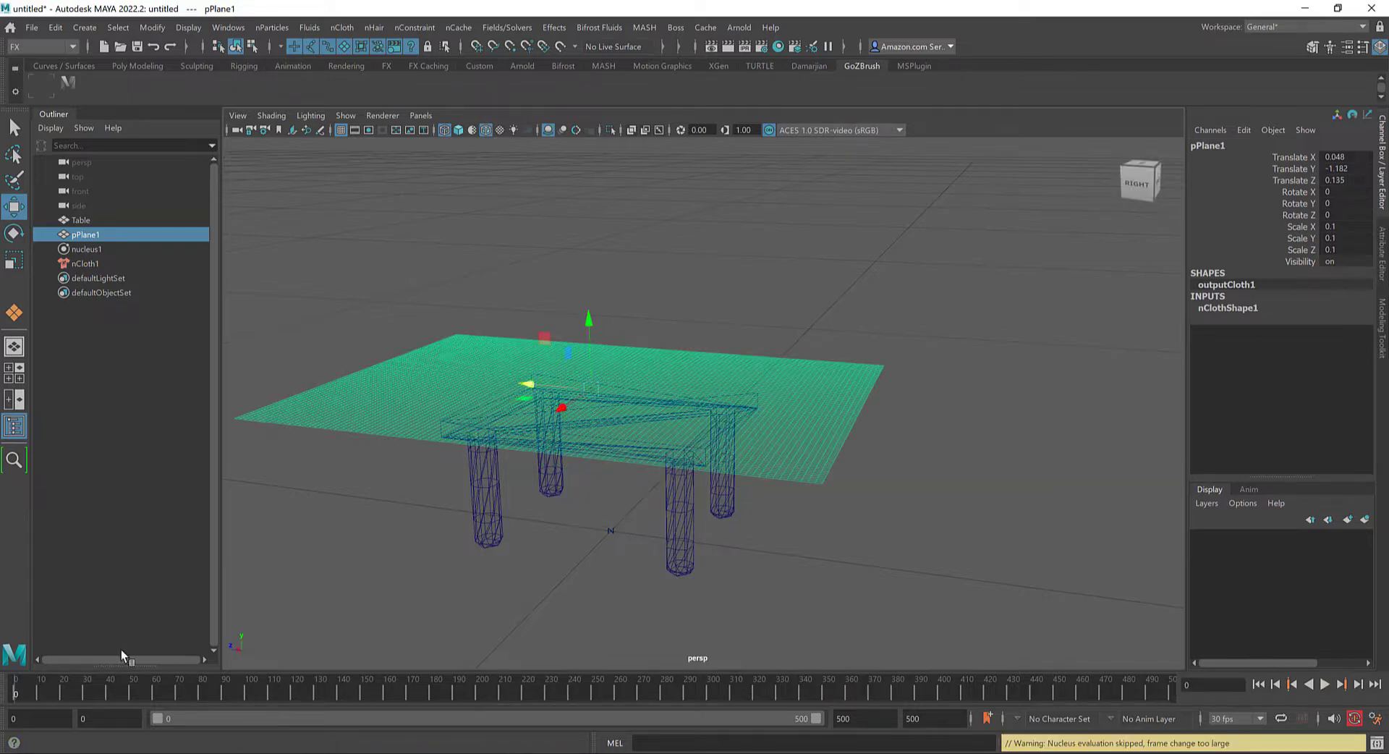
left_click(1319, 686)
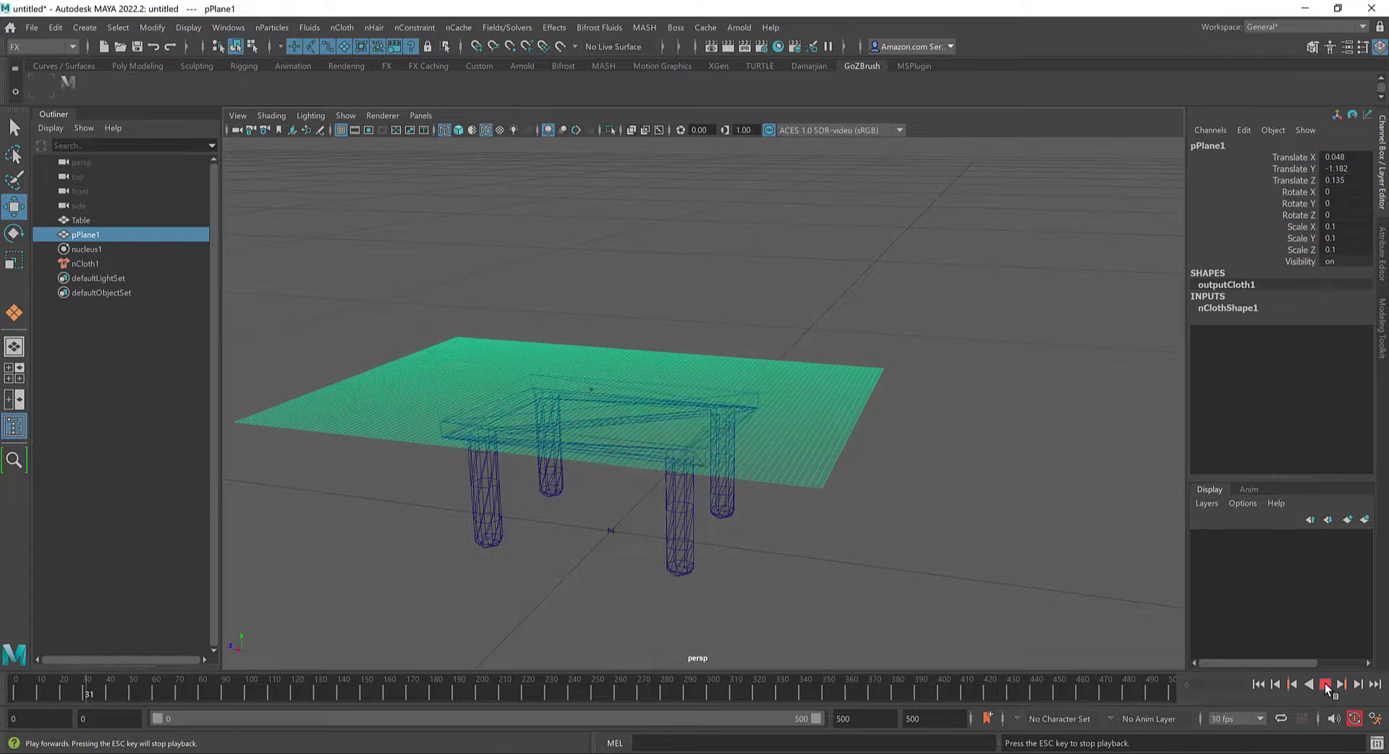
mouse_move(862, 570)
left_mouse_down("alt")
mouse_move(871, 558)
mouse_move(857, 566)
left_mouse_up("alt")
key("space")
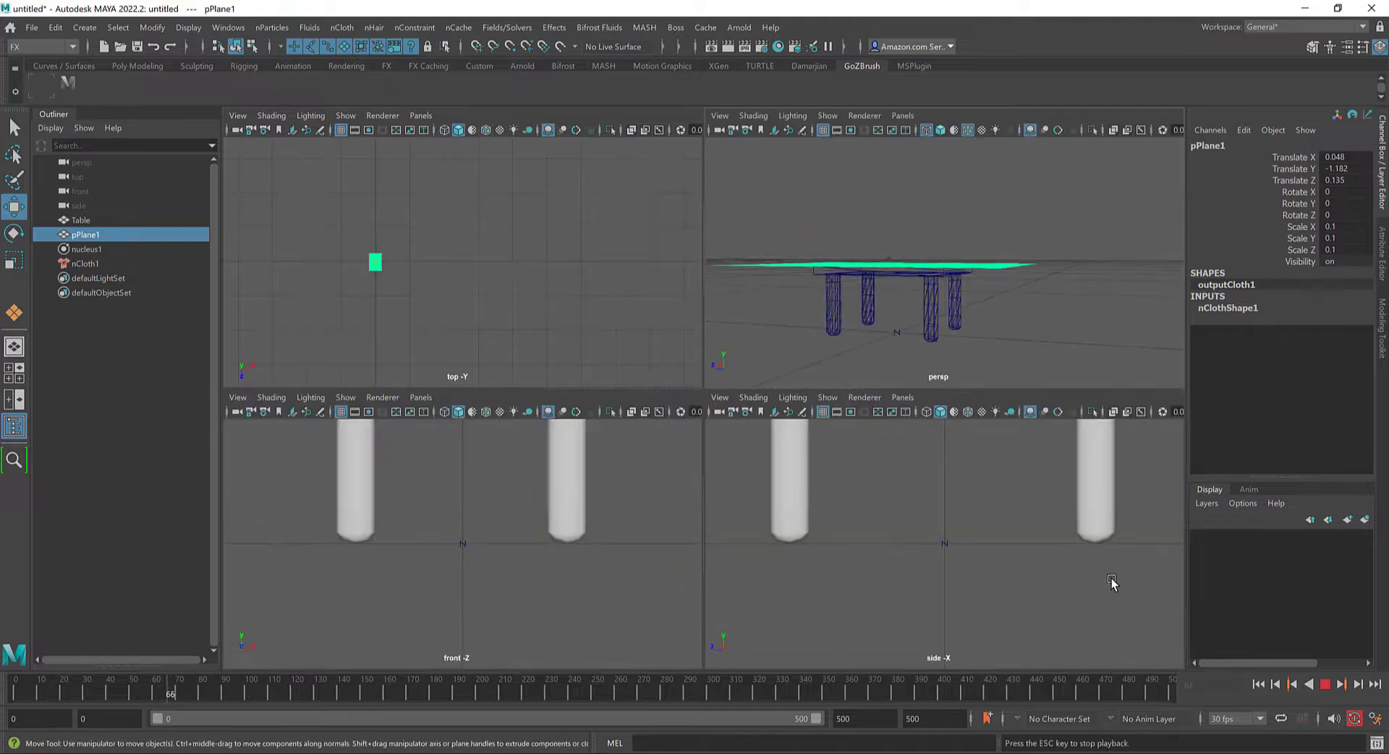
key("space")
scroll(803, 425, "down", 6)
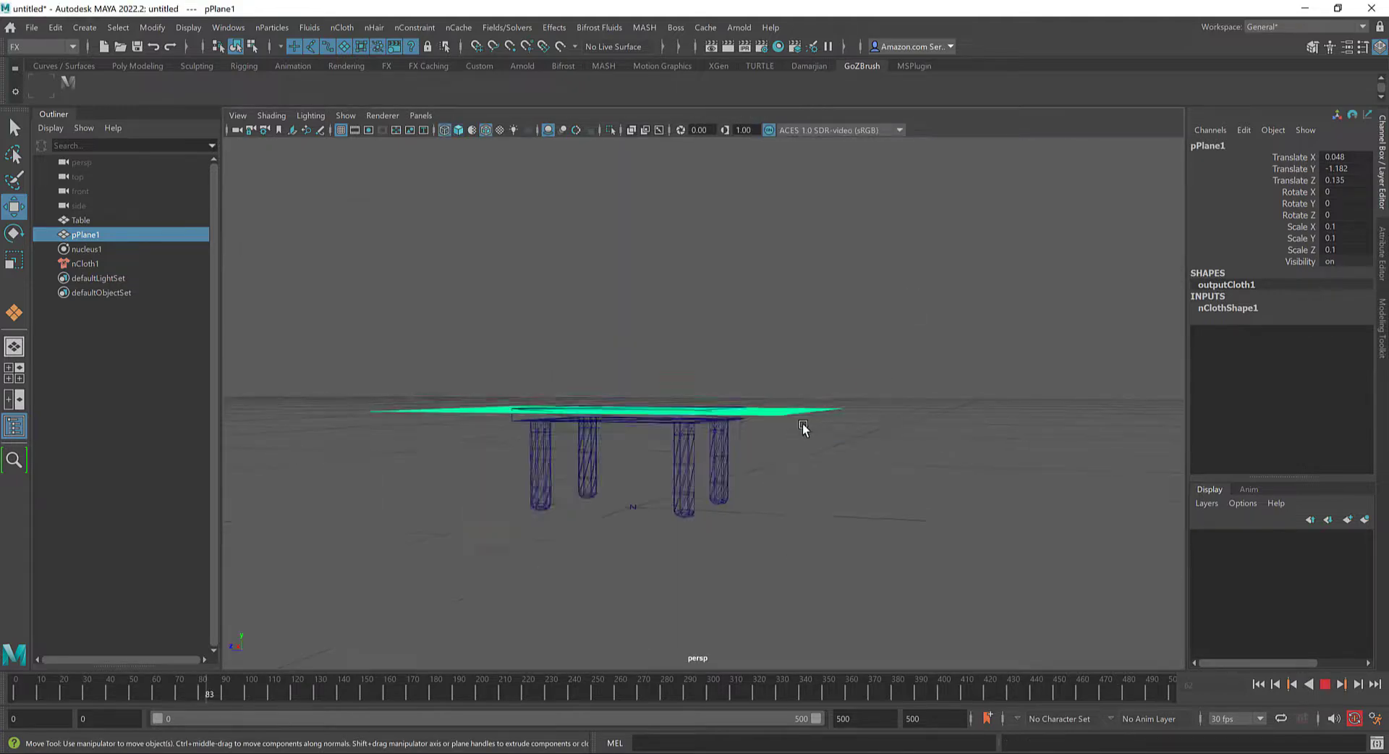
left_click_drag(792, 405, 939, 558, "alt")
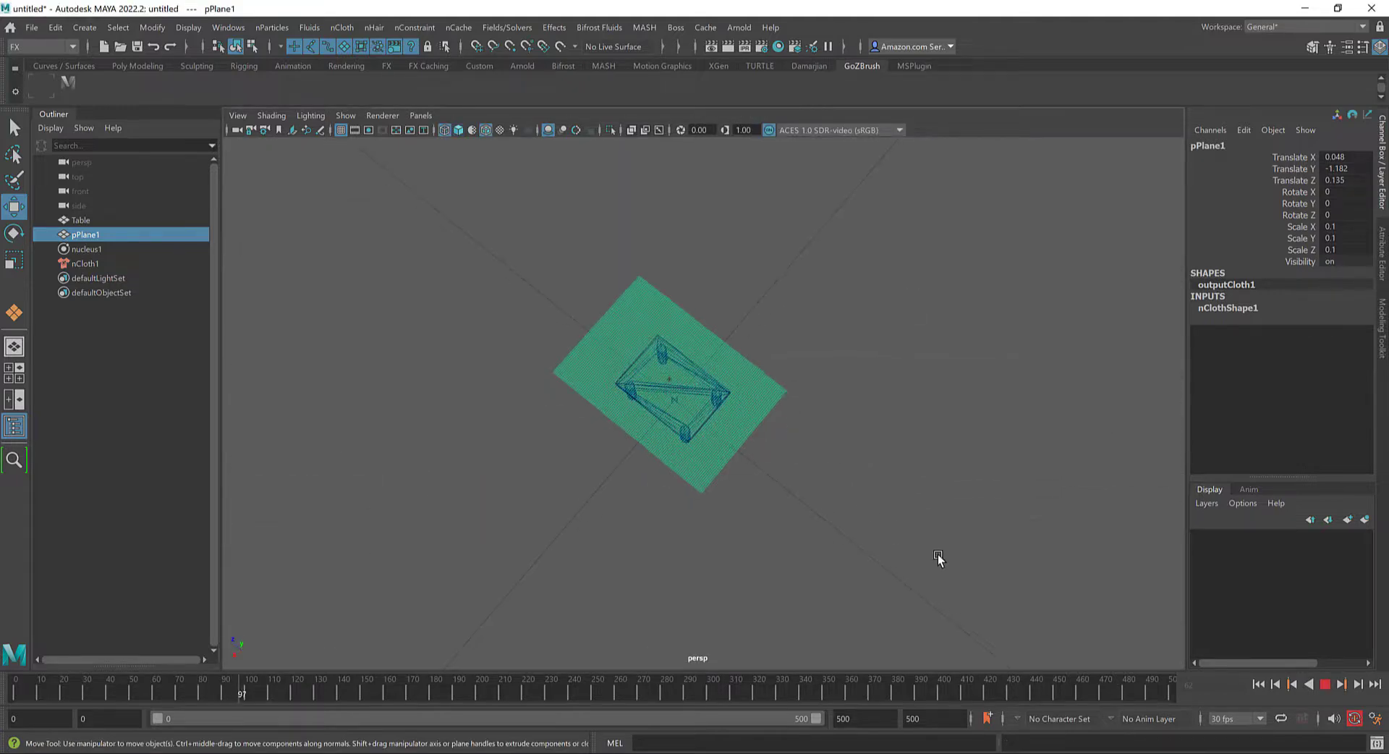
Review the Time Slider playback preferences, and stop and rewind the simulation to frame 0
left_click(1375, 719)
left_click(567, 289)
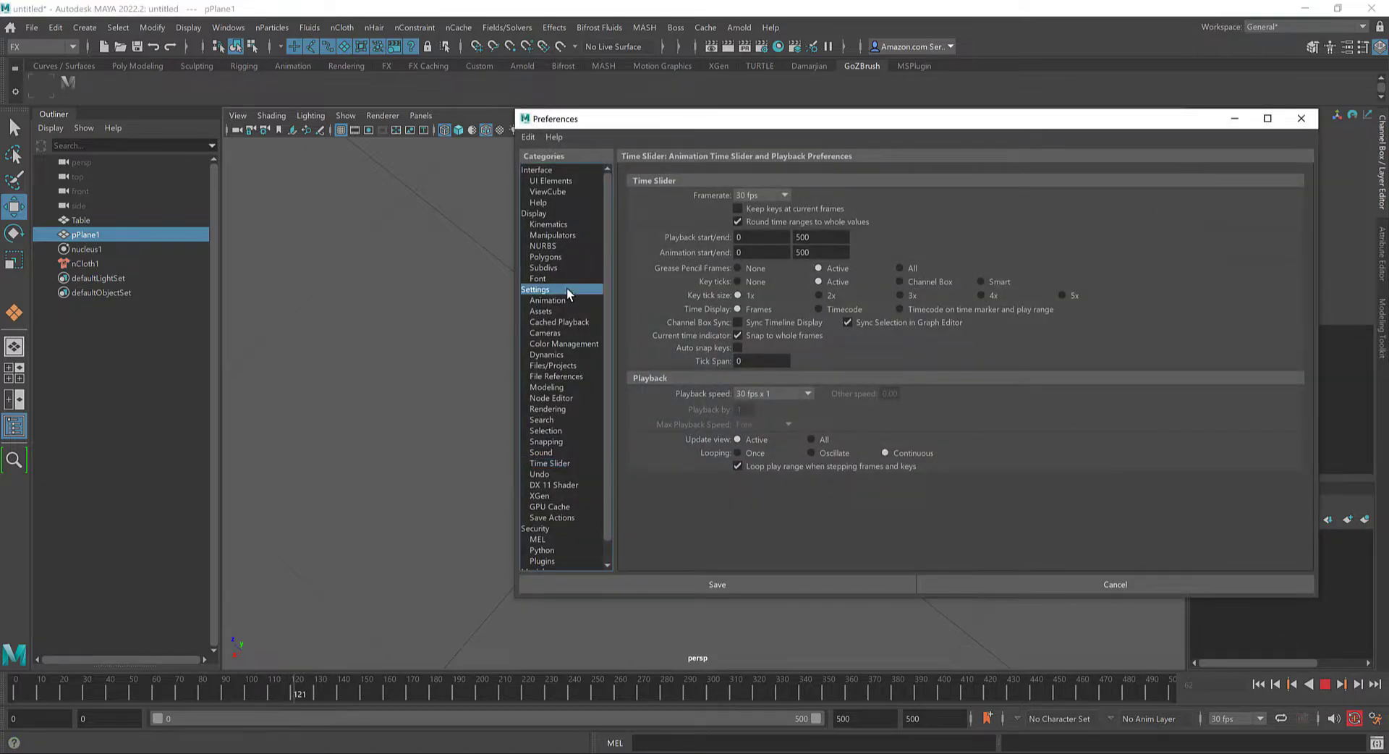
left_click(1283, 119)
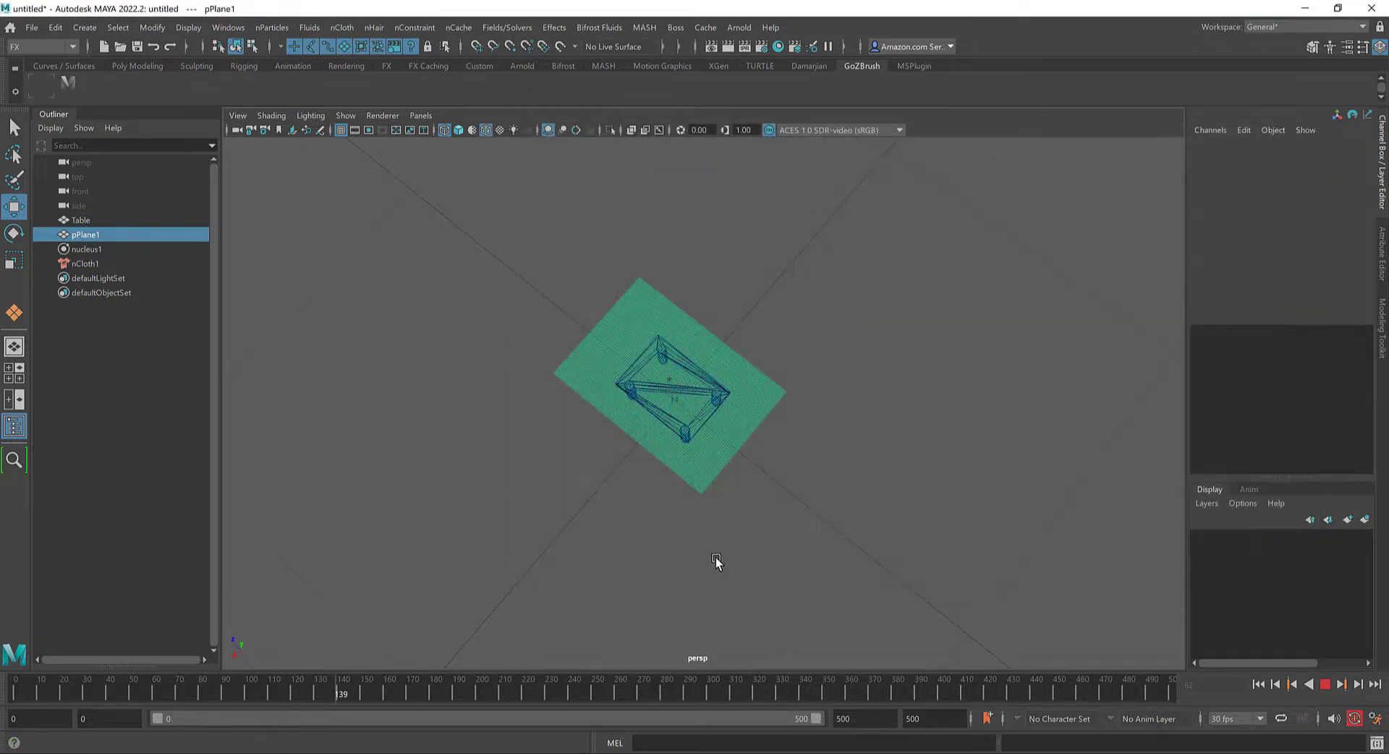
left_click(1326, 684)
left_click_drag(389, 693, 16, 642)
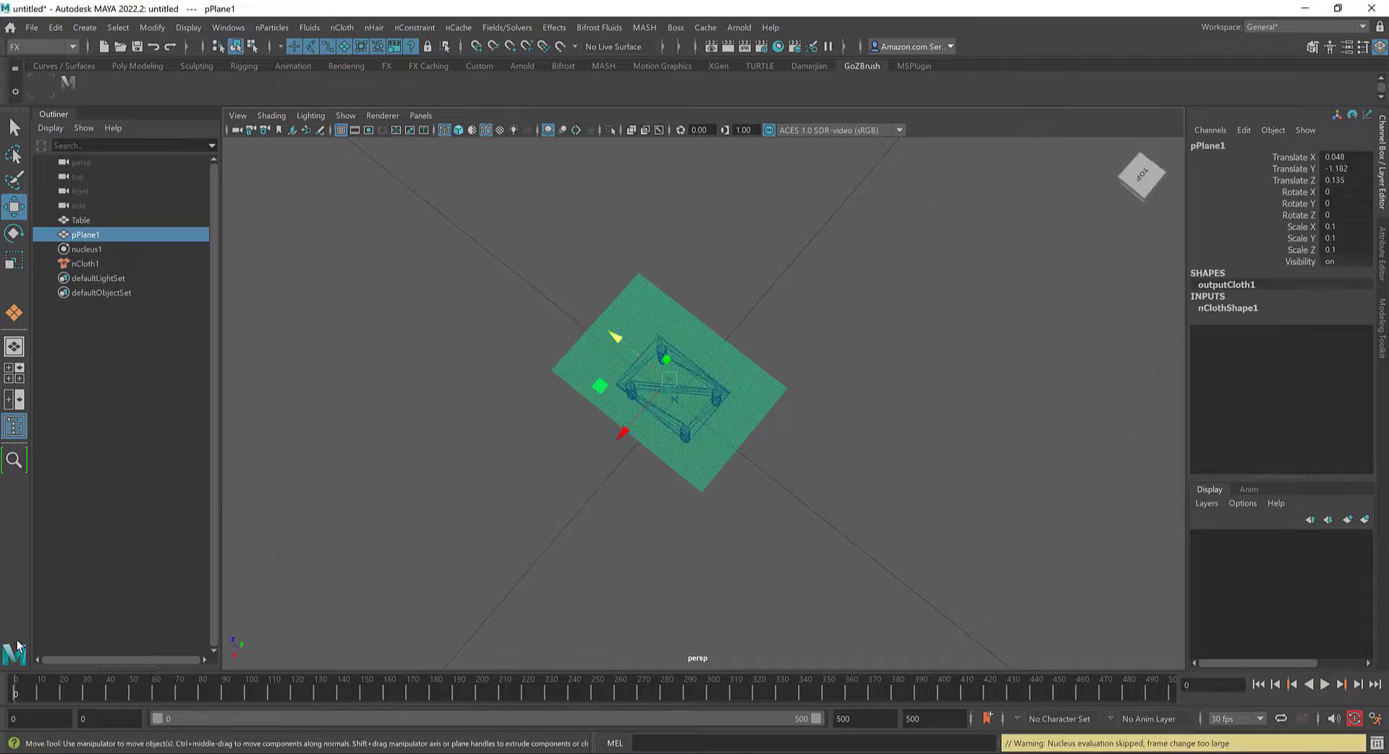
Delete the cloth plane and the nucleus node, leaving only the table in the scene
scroll(713, 311, "down", 3)
left_click_drag(671, 395, 715, 329, "alt")
scroll(729, 366, "up", 5)
left_click_drag(736, 452, 677, 462, "alt")
left_click(680, 471)
left_click(849, 449)
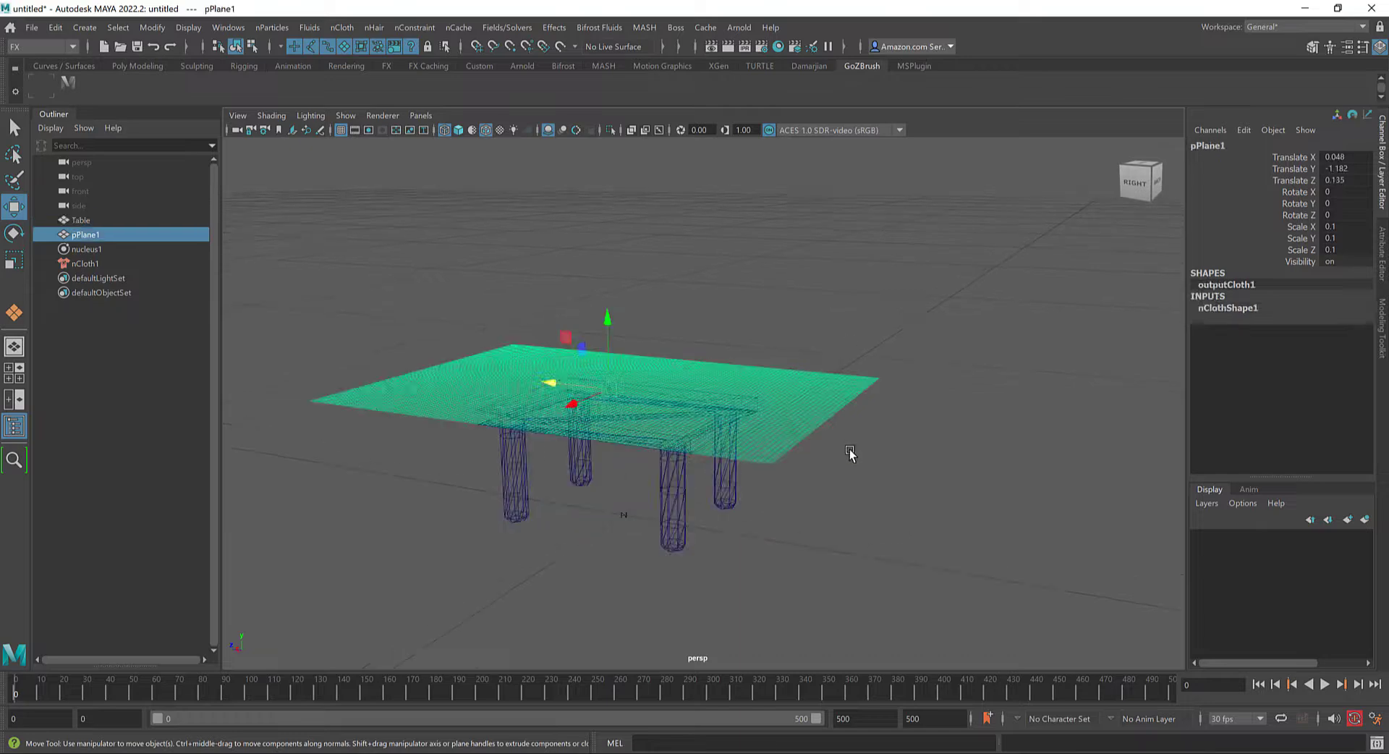
key("Delete")
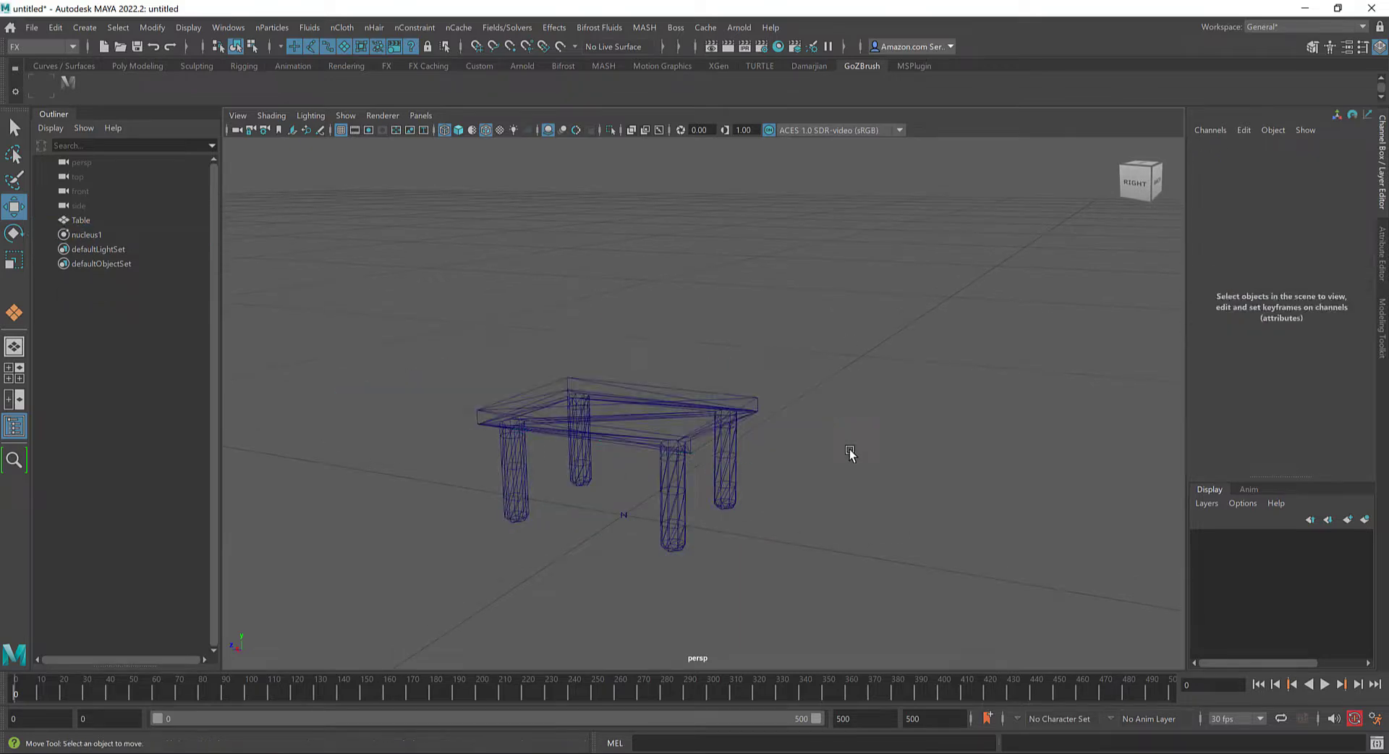
left_click(114, 236)
key("Delete")
left_click_drag(468, 253, 220, 73, "alt")
left_click(91, 31)
mouse_move(142, 83)
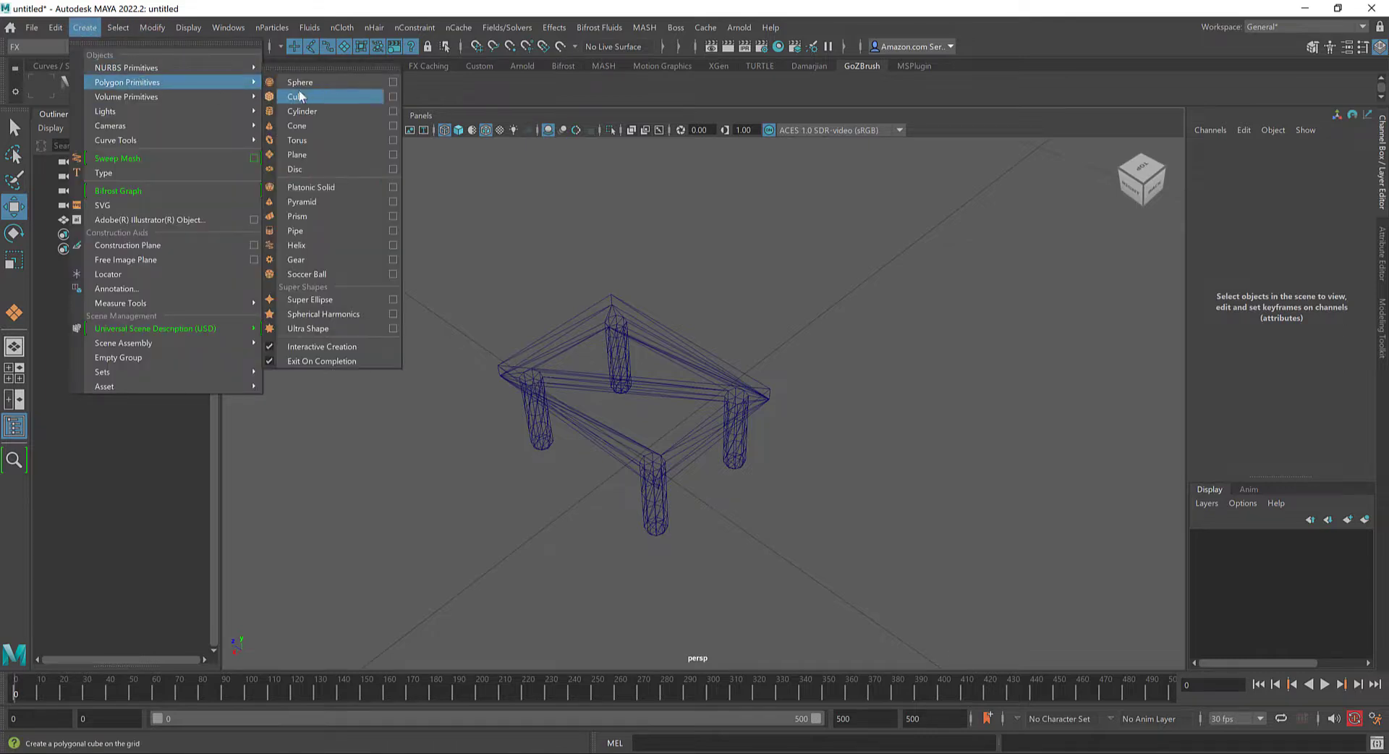
left_click(311, 139)
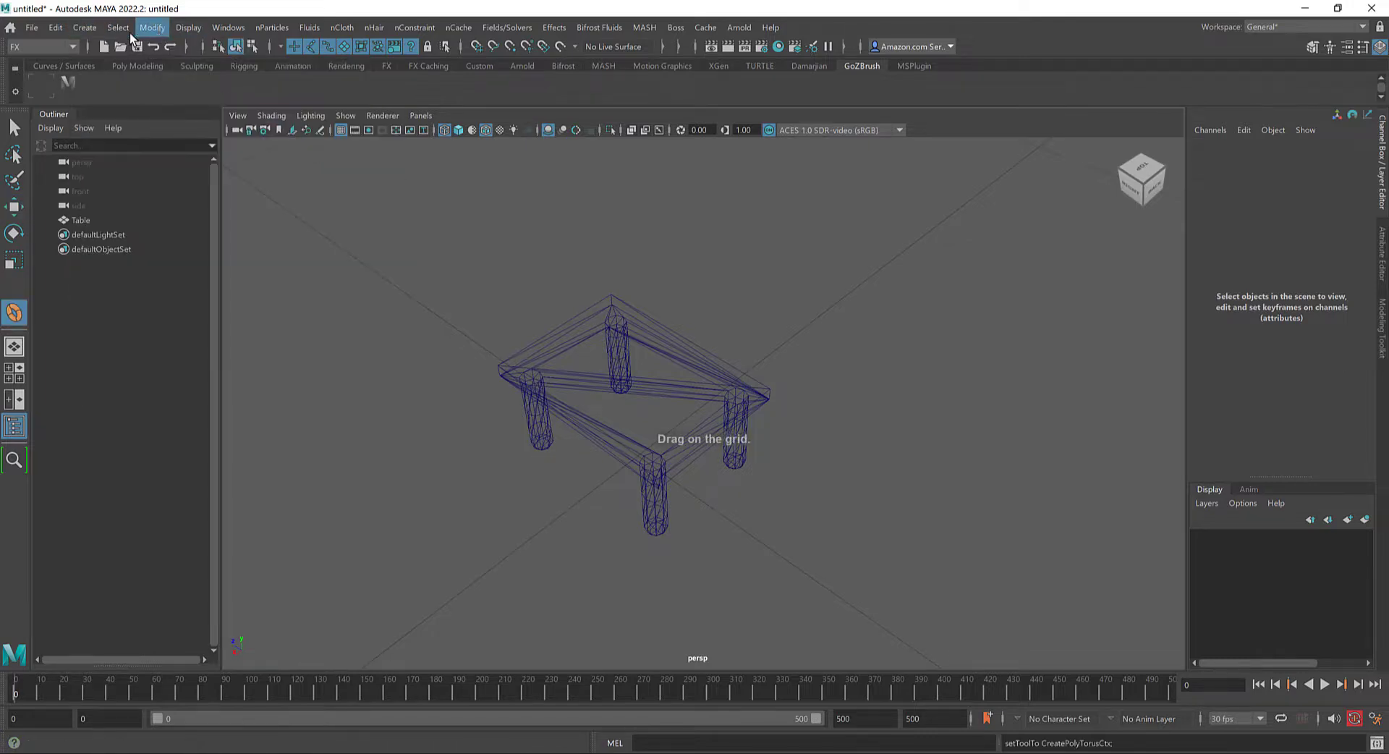
Draw a polygon plane about 0.32 by 0.433 around the table and centre it at about X -0.005, Z 0.01
left_click(84, 28)
mouse_move(131, 81)
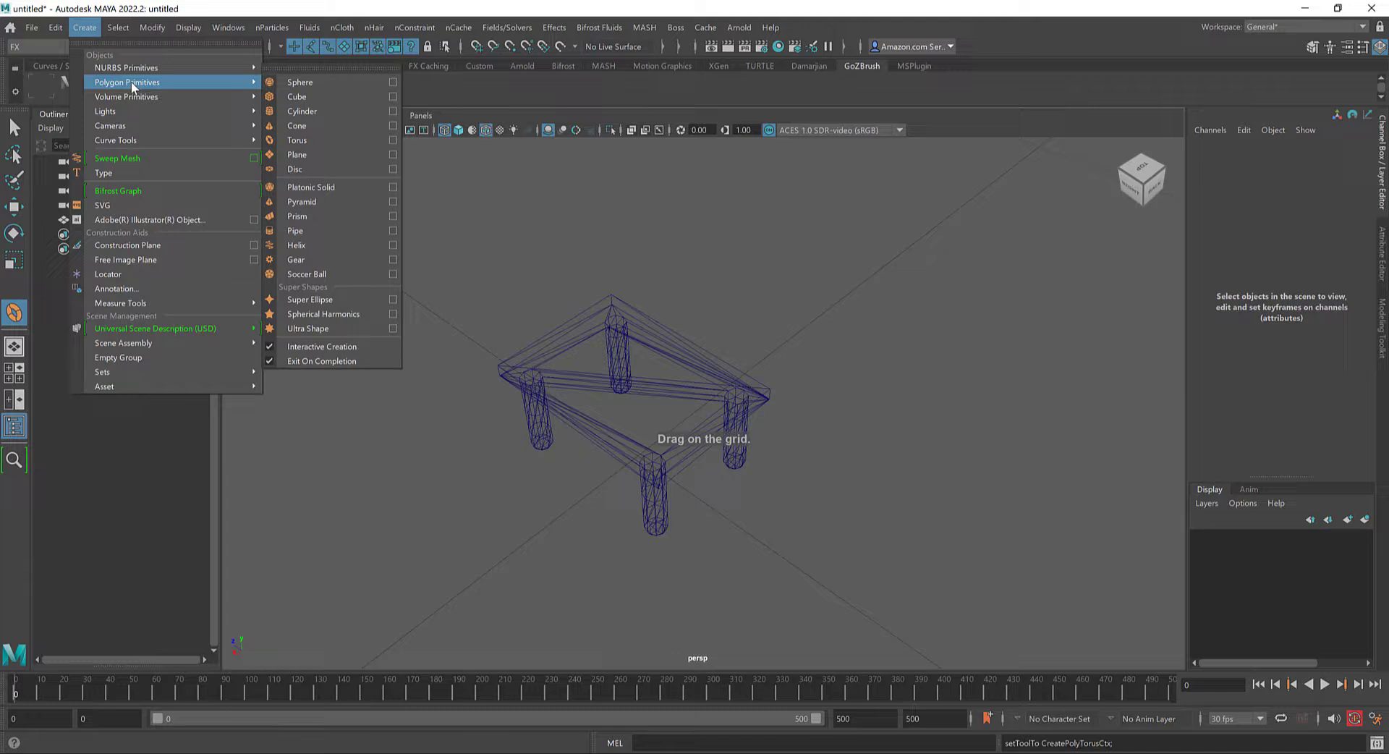
left_click(363, 154)
left_click_drag(724, 506, 598, 262, "alt")
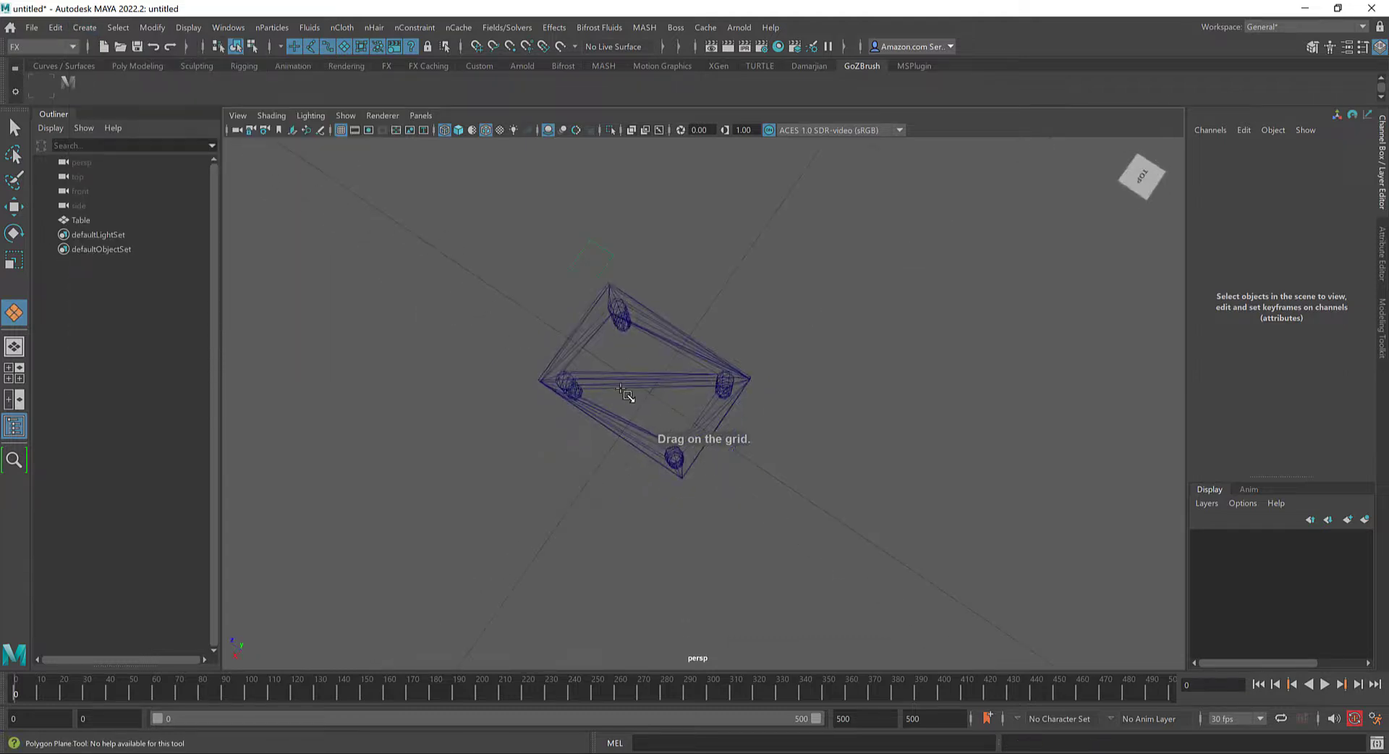
left_click_drag(704, 560, 704, 560)
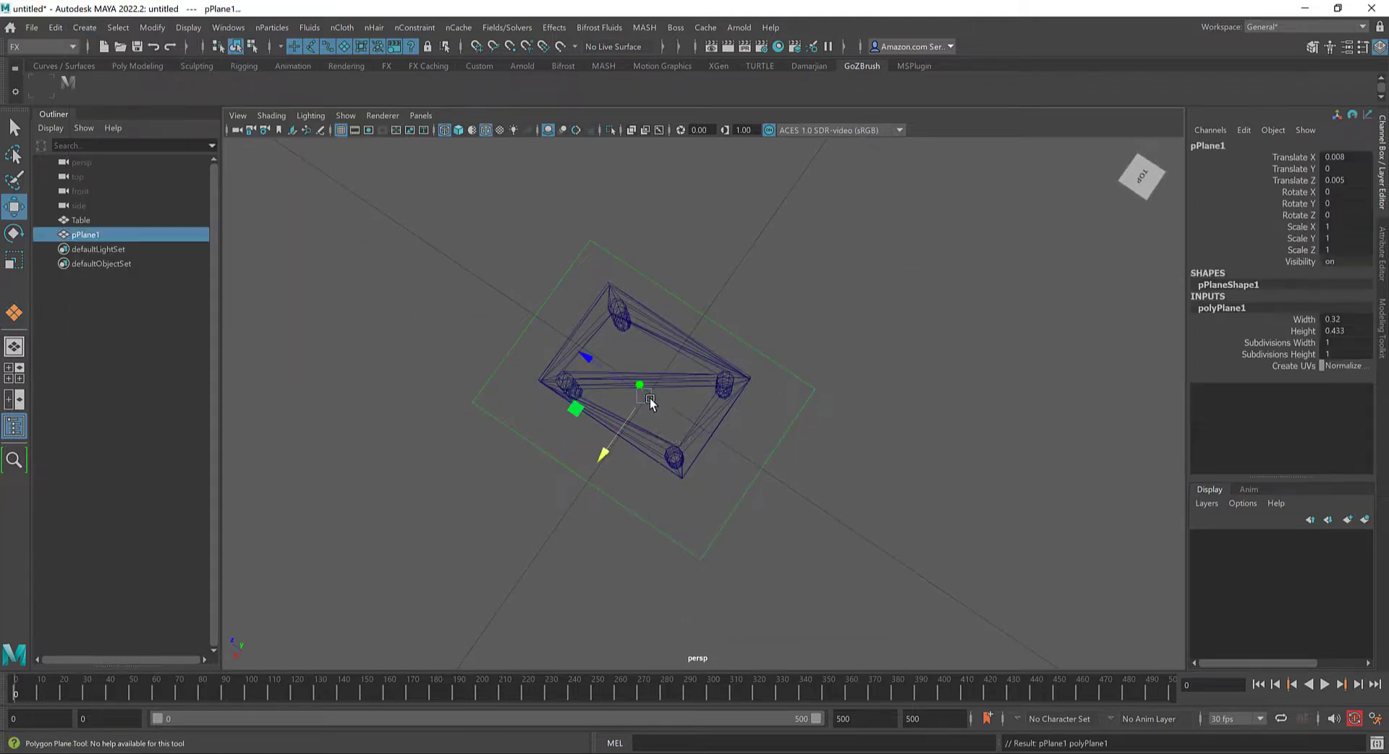
left_click_drag(648, 398, 610, 437, "alt")
left_click_drag(583, 341, 580, 338)
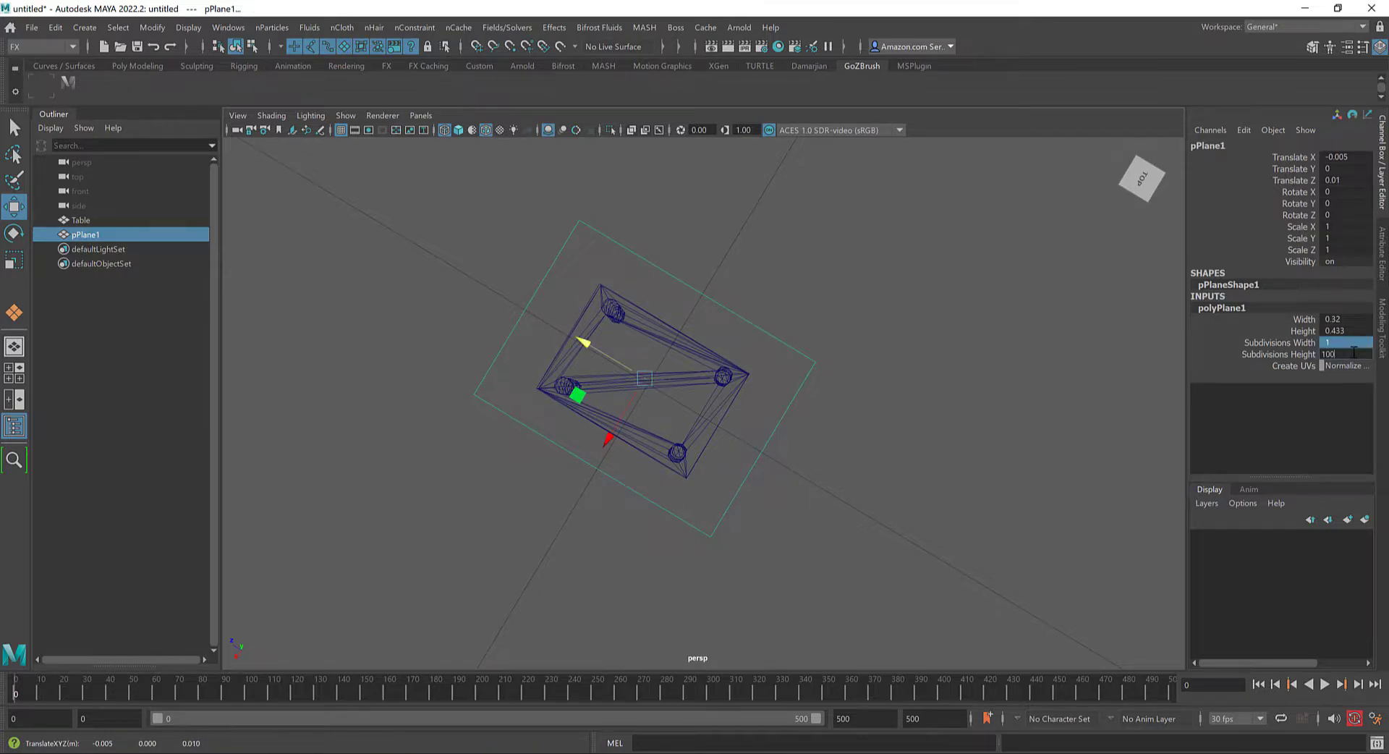
Set the plane's width and height subdivisions to 100 and raise it just above the tabletop, to about Y 0.141
key("Return")
left_click_drag(680, 340, 632, 326, "alt")
mouse_move(673, 434)
left_mouse_down("alt")
mouse_move(709, 460)
mouse_move(693, 450)
left_mouse_up("alt")
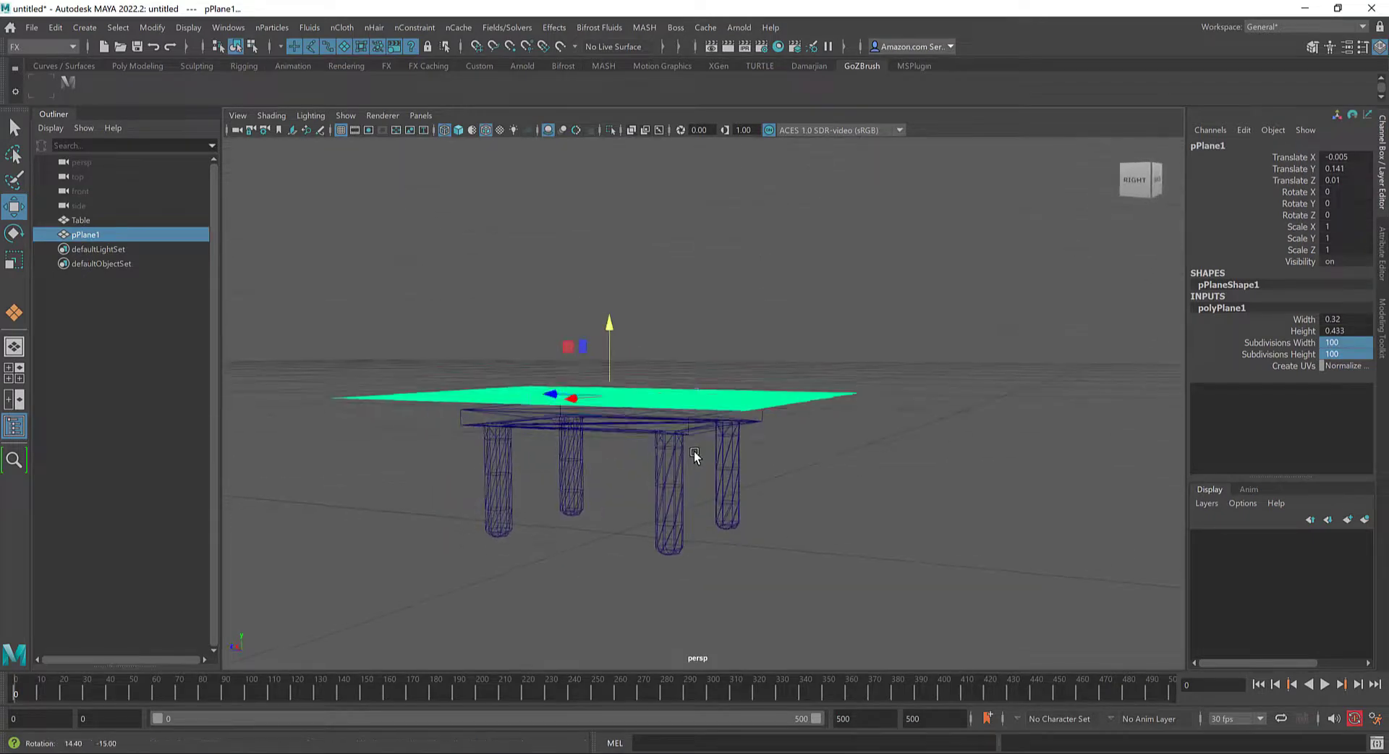
Convert the new plane to nCloth, test the simulation, and rewind to frame 0
left_click(343, 28)
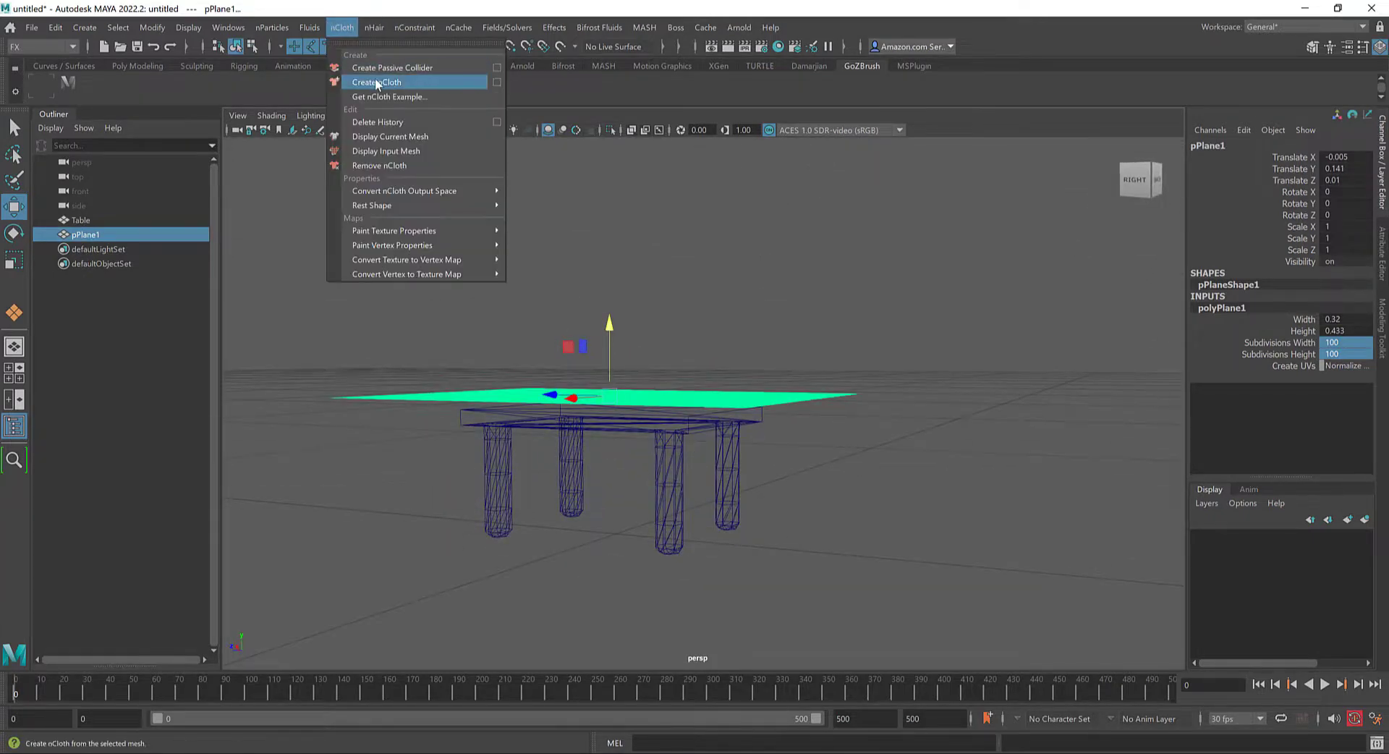
left_click(377, 82)
left_click(1323, 684)
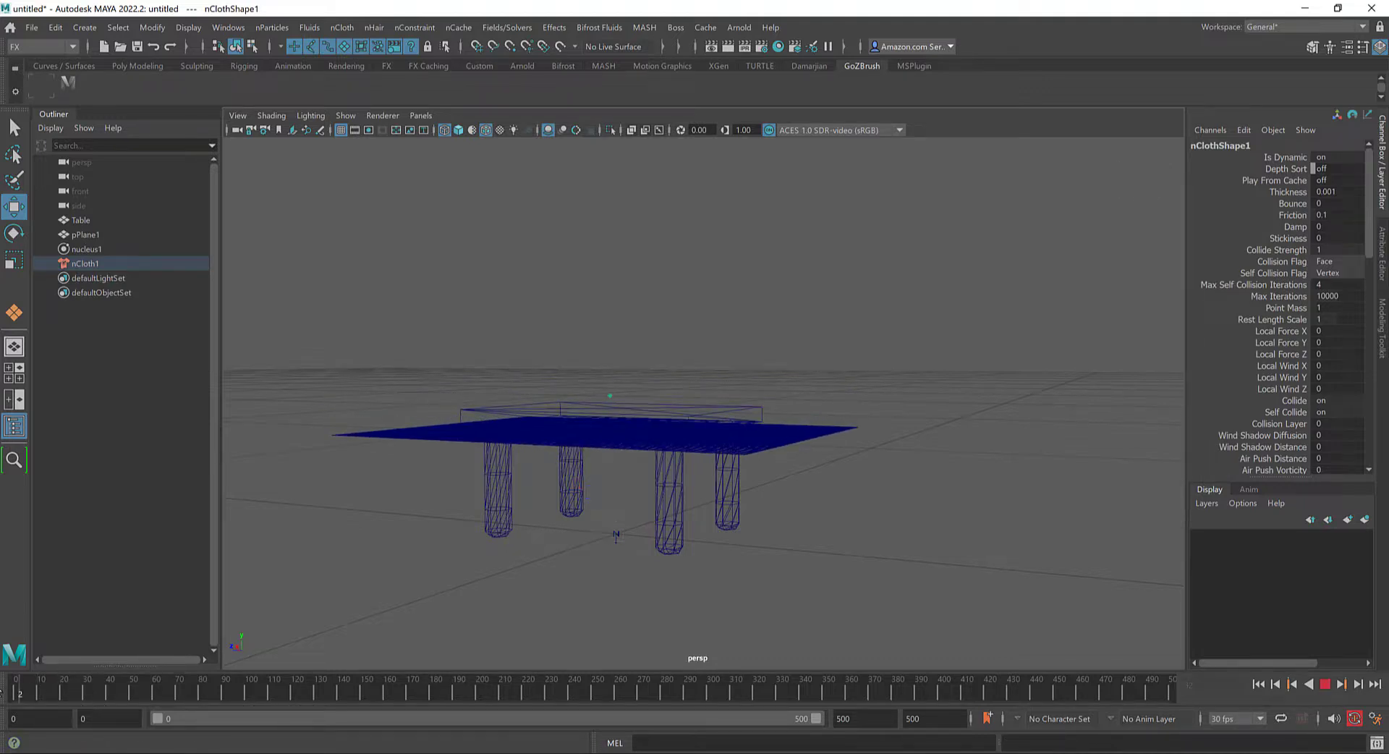
left_click_drag(19, 693, 2, 692)
Make the table a passive collider and start playing the cloth simulation
scroll(501, 463, "up", 2)
left_click(437, 497)
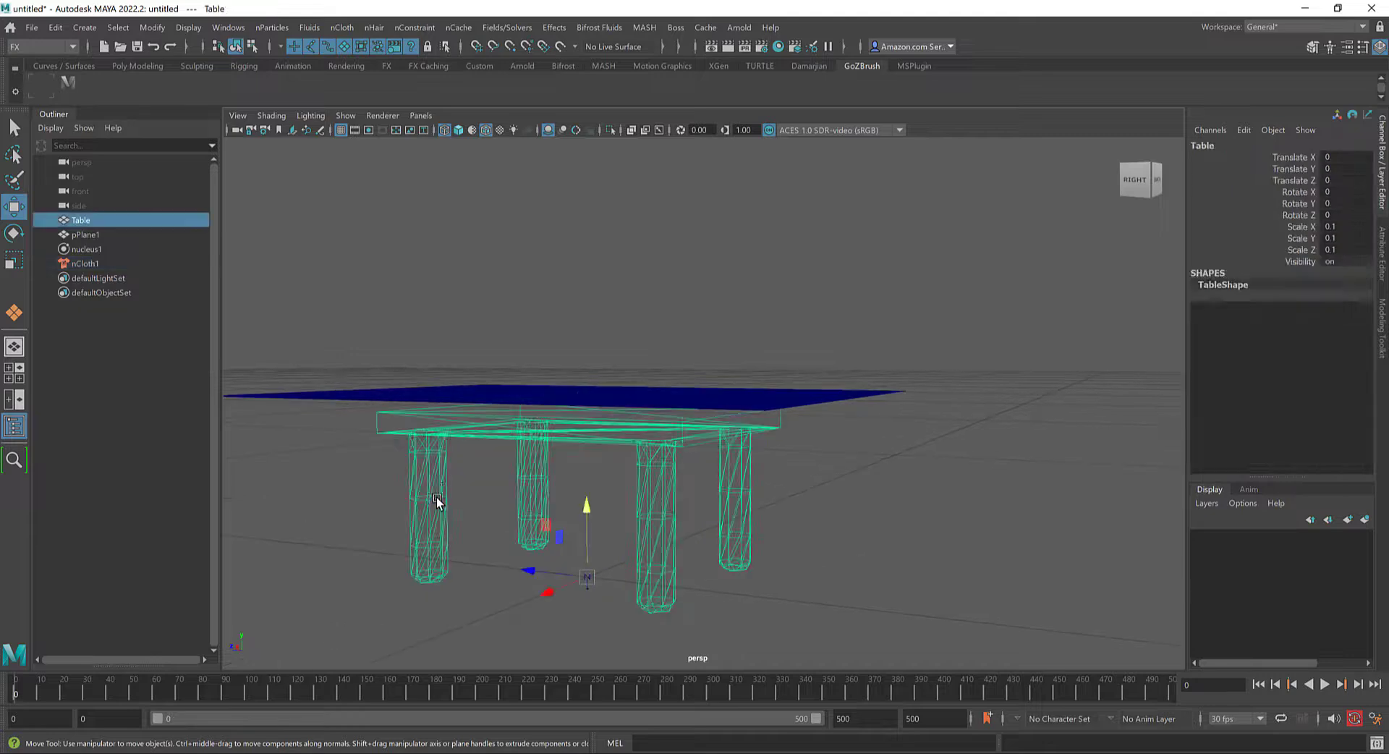
left_click(350, 24)
left_click(402, 68)
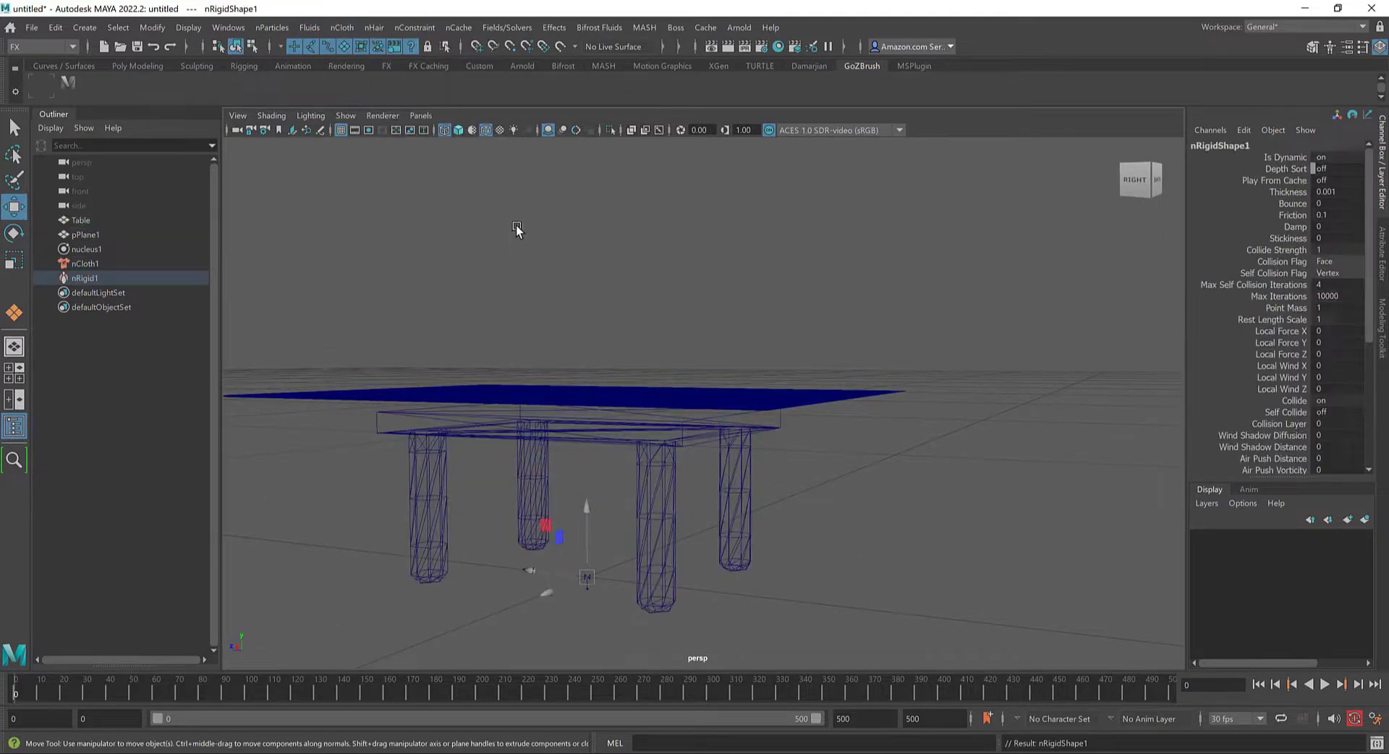
left_click(1325, 685)
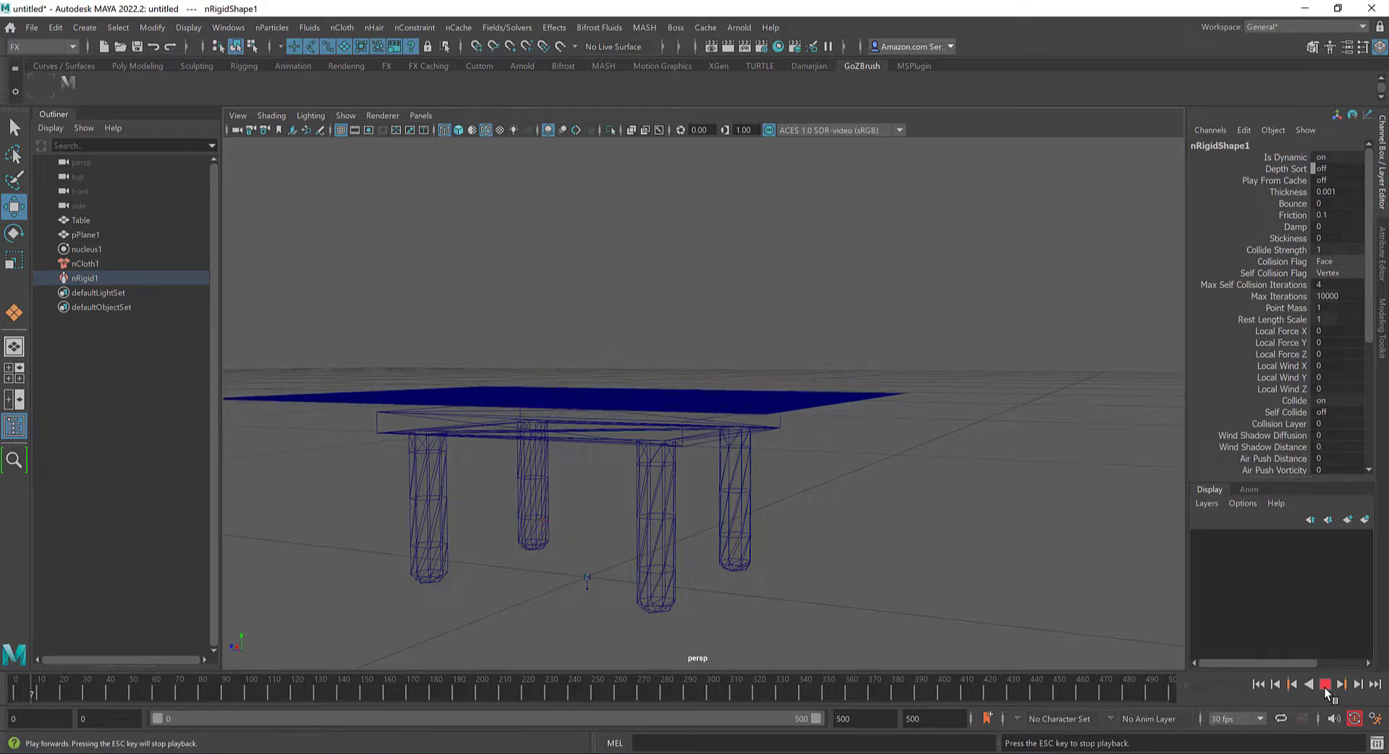
Play the cloth simulation in shaded display and stop it at about frame 65
left_click(1325, 684)
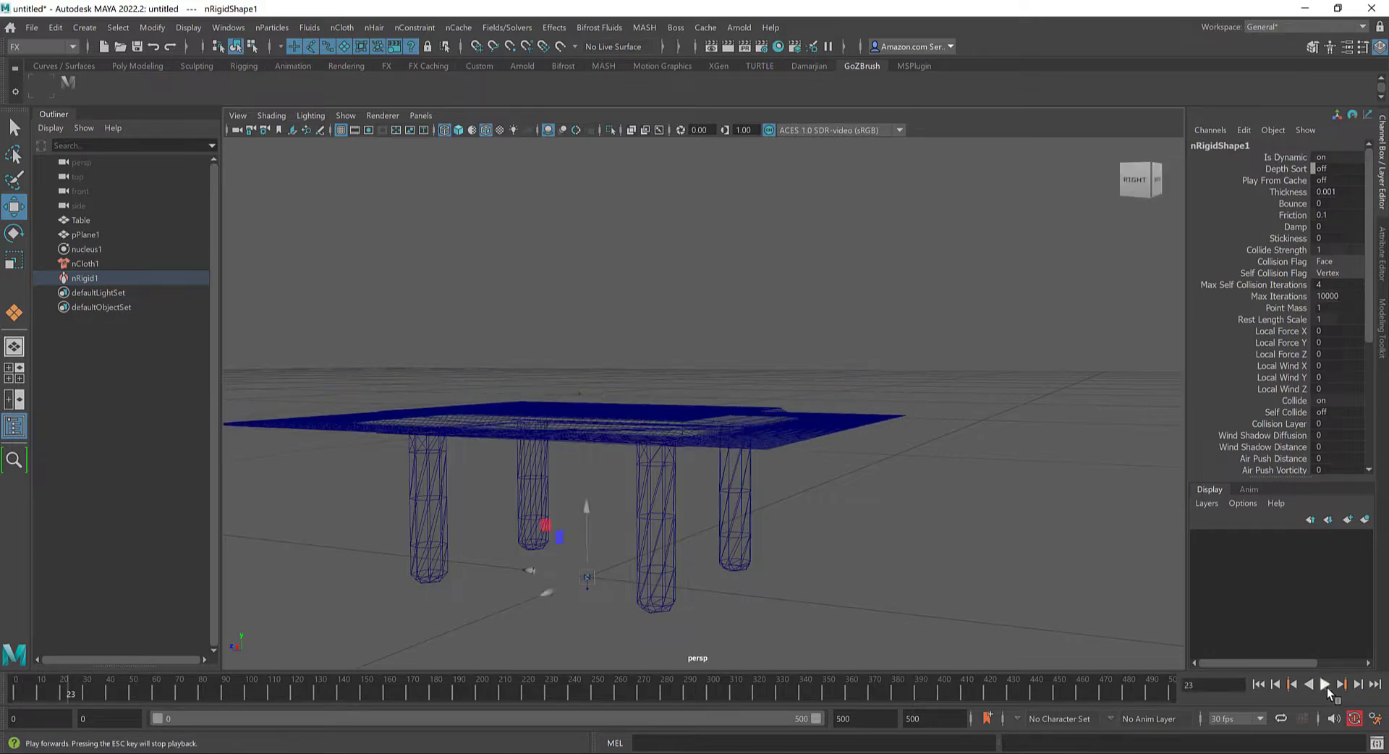
left_click_drag(928, 372, 922, 394, "alt")
key("5")
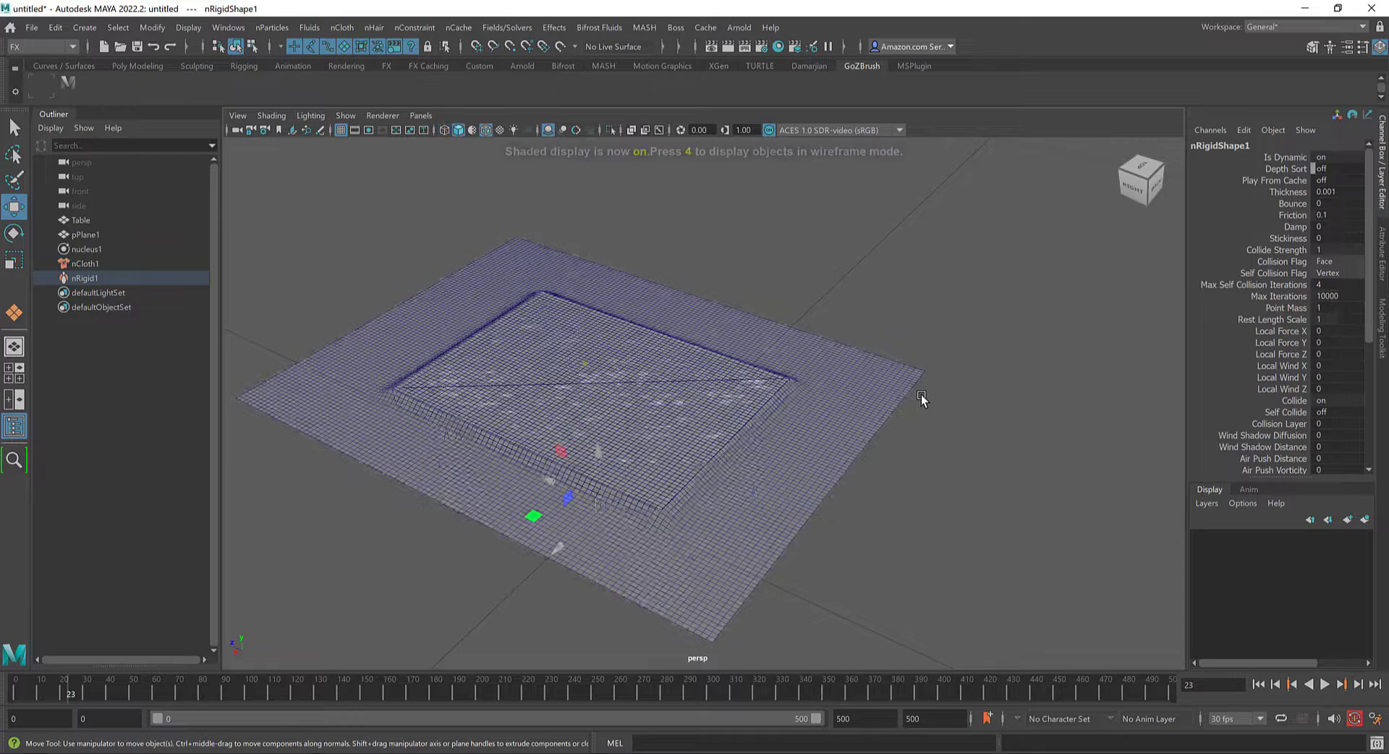
scroll(921, 393, "down", 2)
left_click(1325, 685)
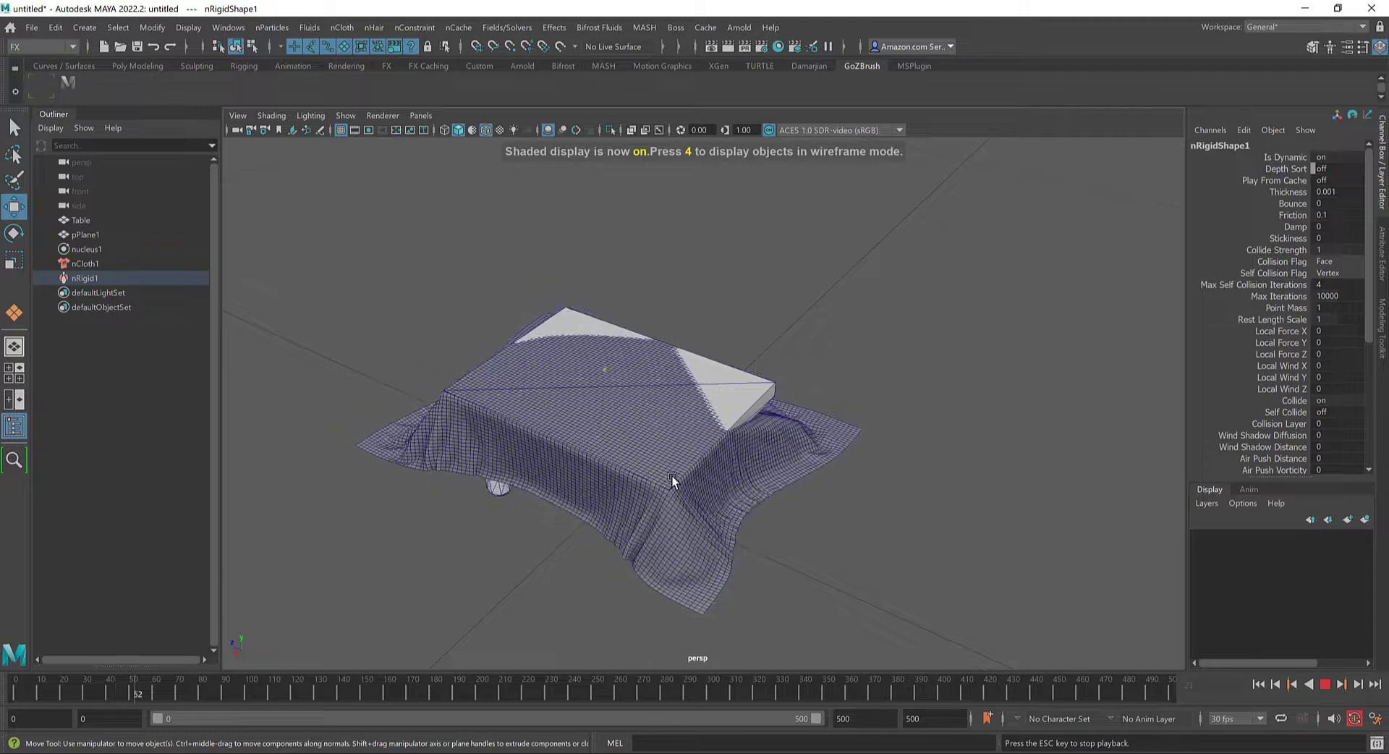
left_click(1327, 688)
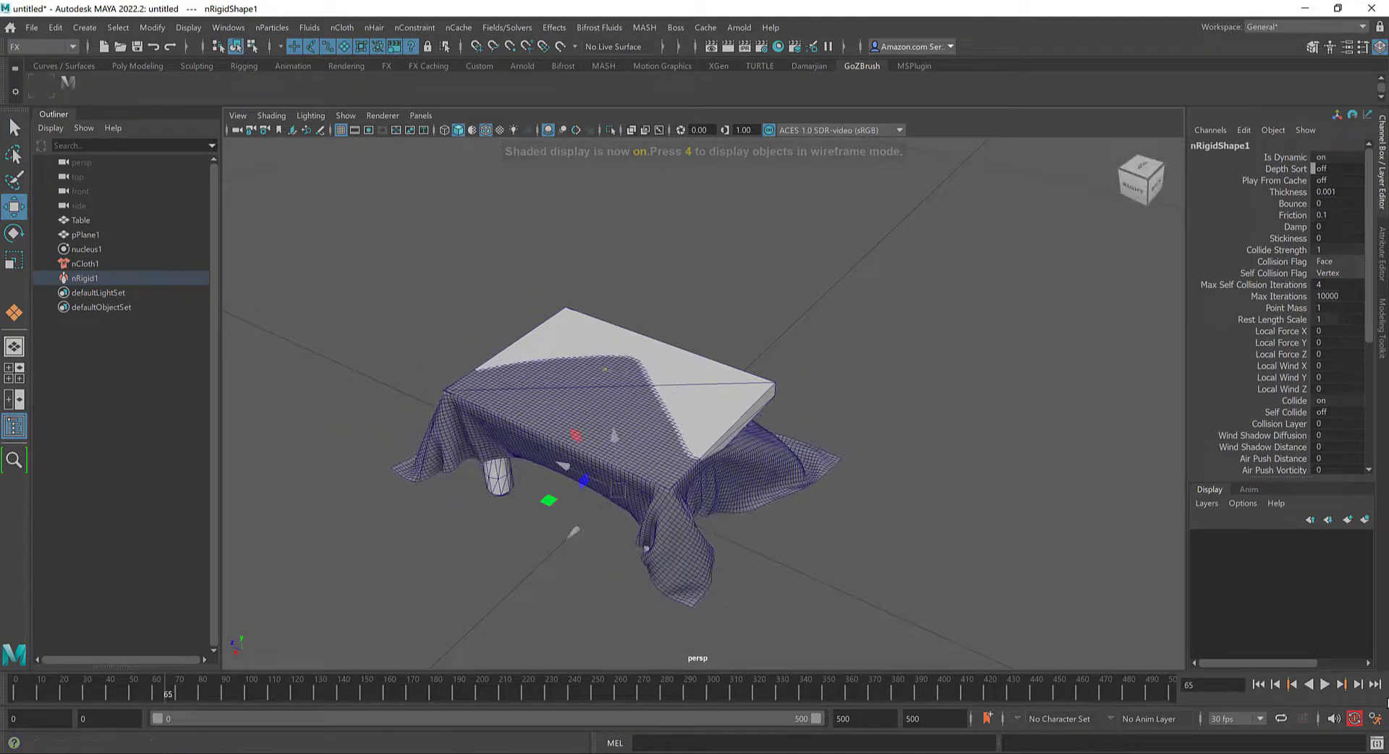
Scrub the timeline to about frame 376 and examine how the cloth meets the tabletop's corner
left_click_drag(893, 521, 56, 631, "alt")
left_click_drag(170, 687, 888, 697)
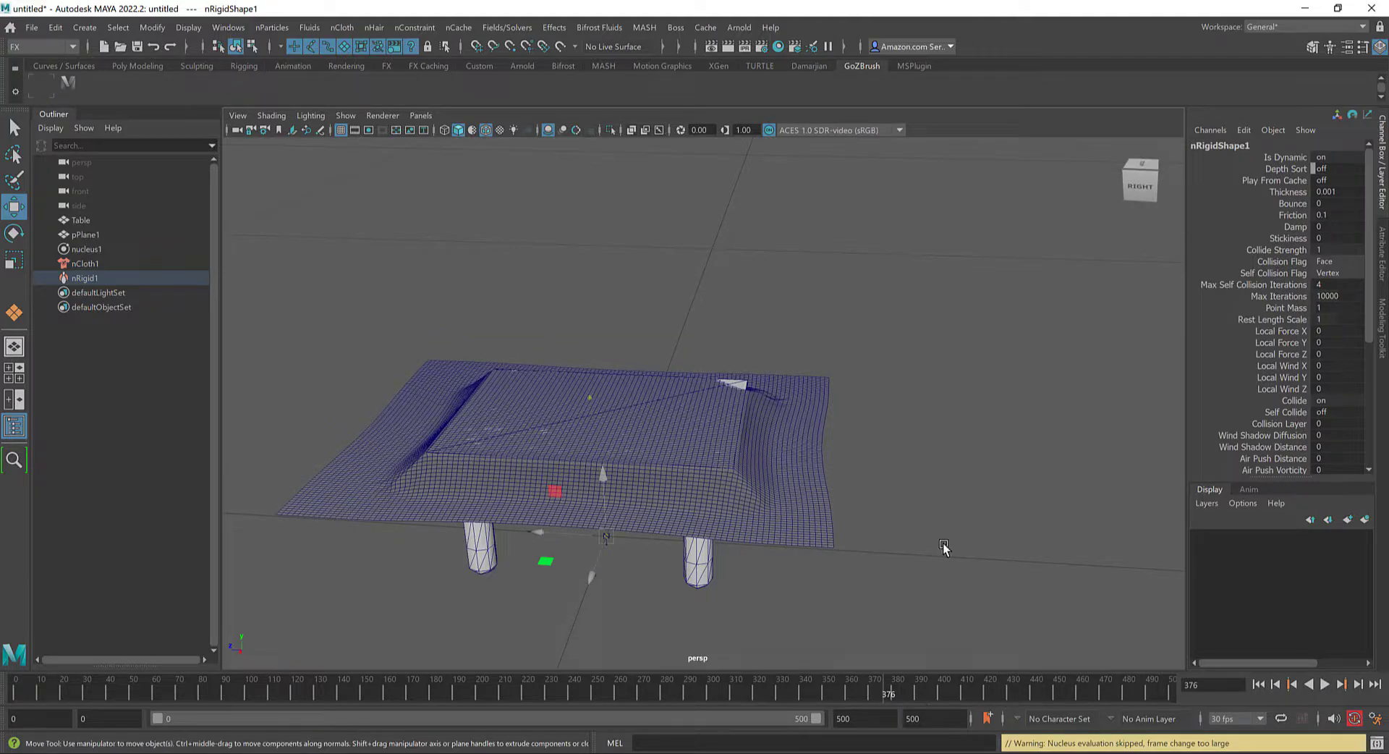
left_click_drag(748, 445, 740, 453, "alt")
left_click(692, 444)
scroll(734, 515, "up", 5)
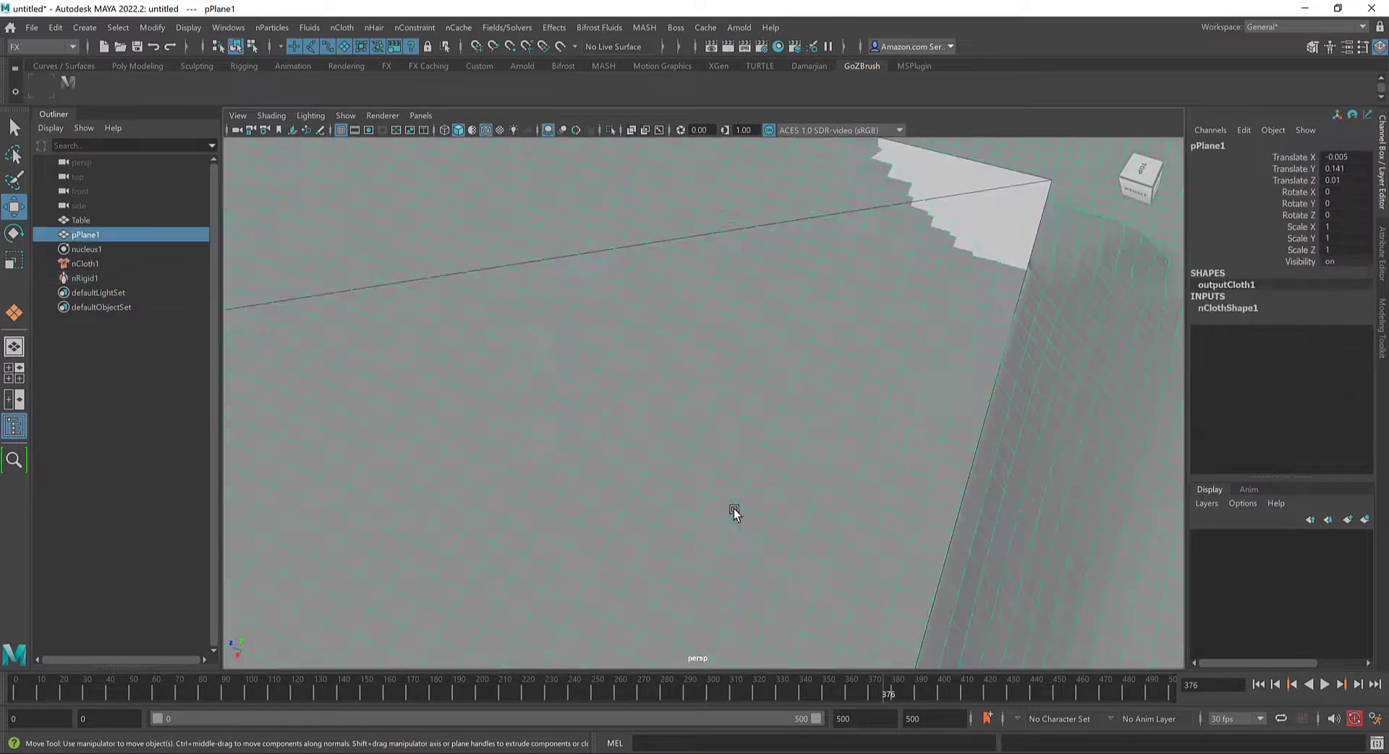
scroll(978, 397, "down", 2)
scroll(978, 396, "down", 3)
Compare the vertex density of the cloth plane and the table mesh, viewing the table in wireframe
right_click_drag(1061, 303, 986, 301)
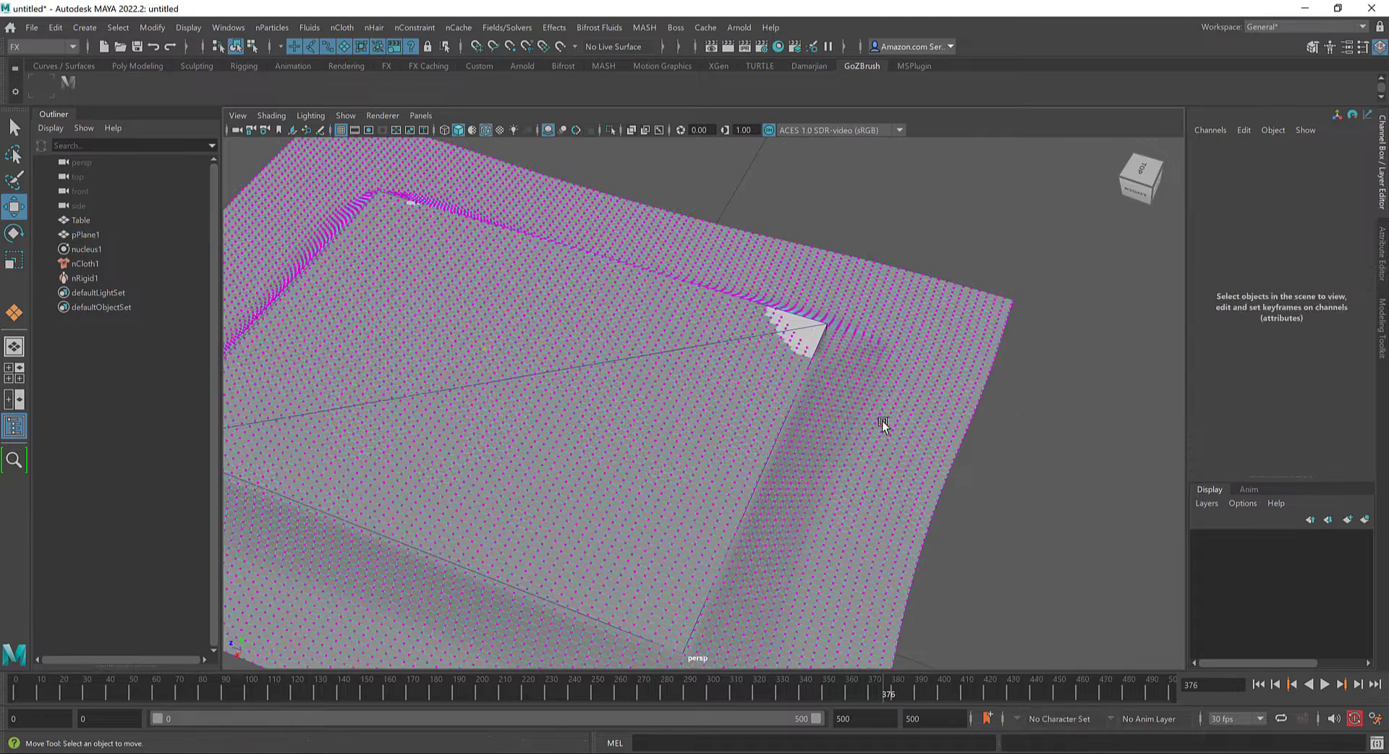
right_click_drag(1083, 329, 1152, 309)
left_click(798, 337)
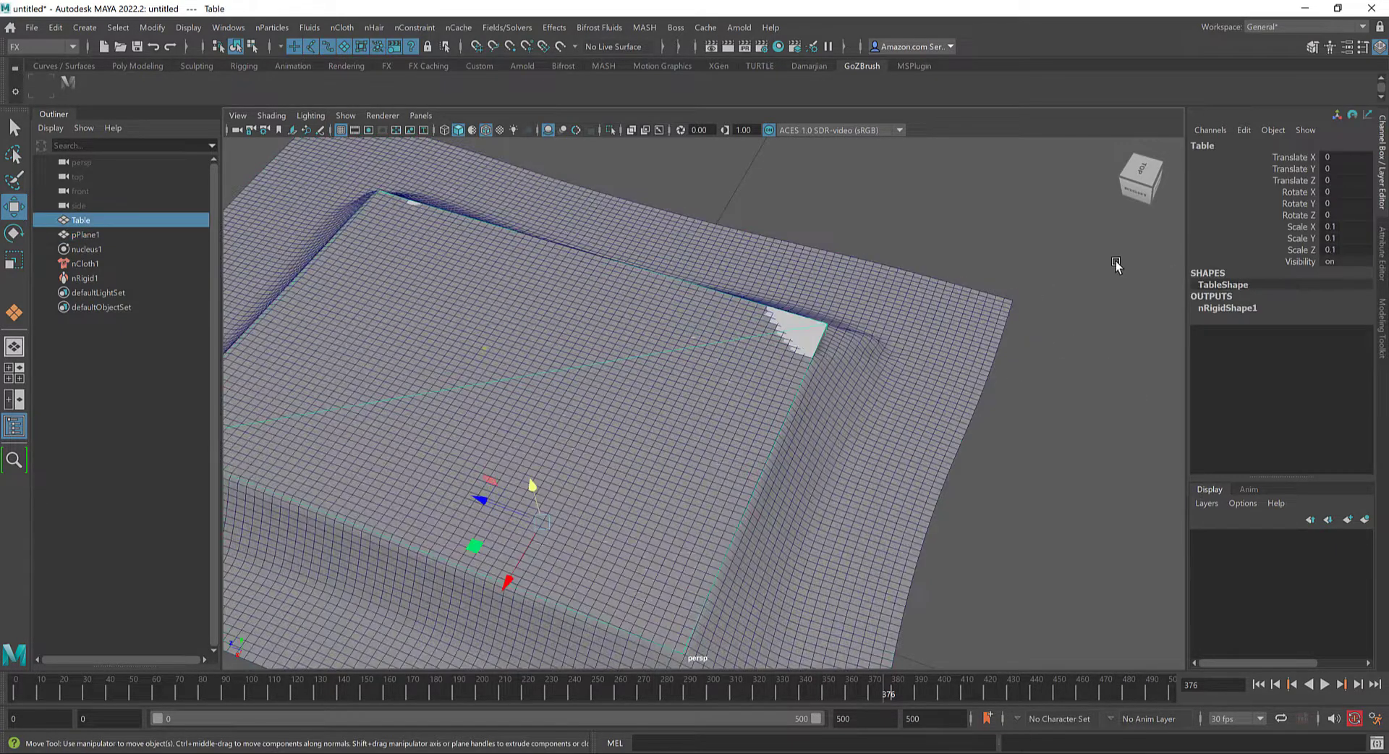
right_click_drag(1105, 250, 1002, 249)
scroll(966, 283, "down", 4)
left_click_drag(604, 384, 570, 401, "alt")
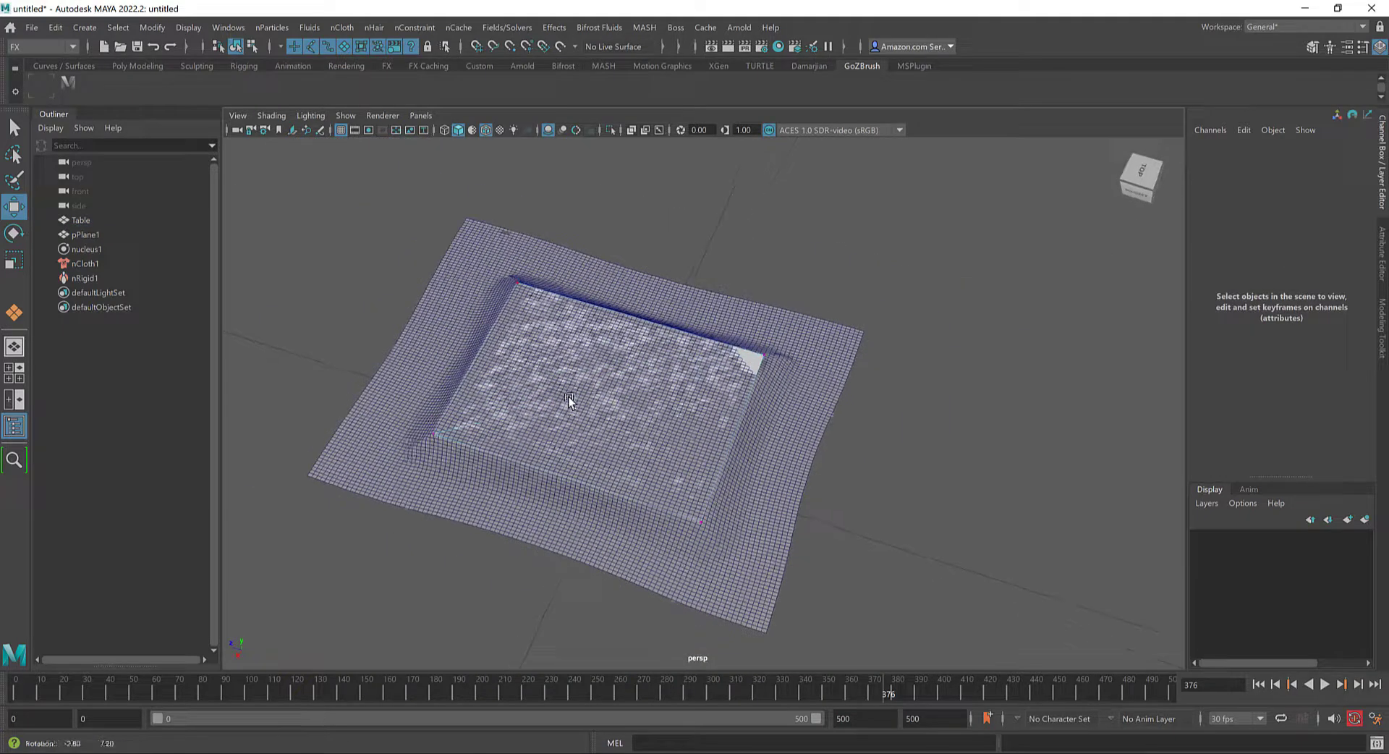
key("4")
left_click_drag(471, 311, 628, 470, "alt")
scroll(698, 435, "down", 5)
left_click_drag(698, 437, 695, 407, "alt")
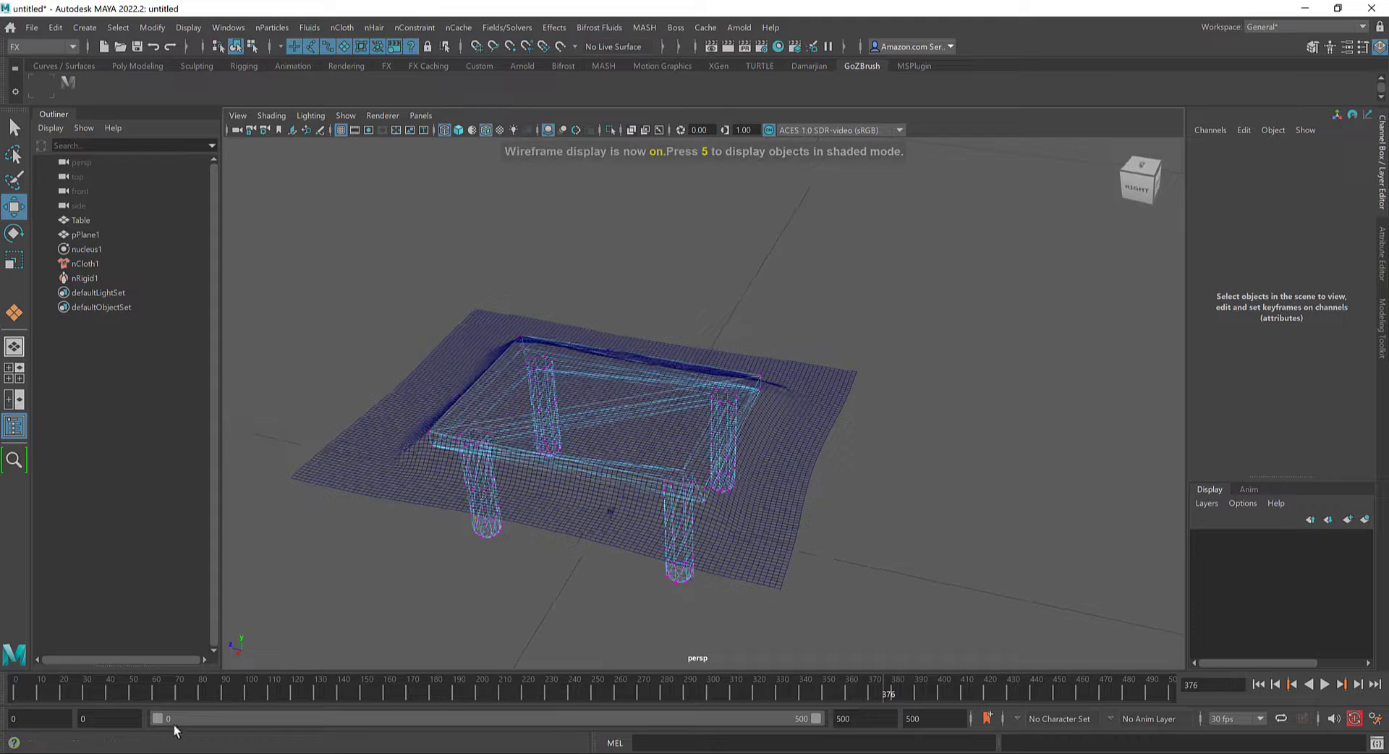
Rewind to frame 0 and undo back to before the table was made a passive collider
left_click_drag(125, 689, 15, 689)
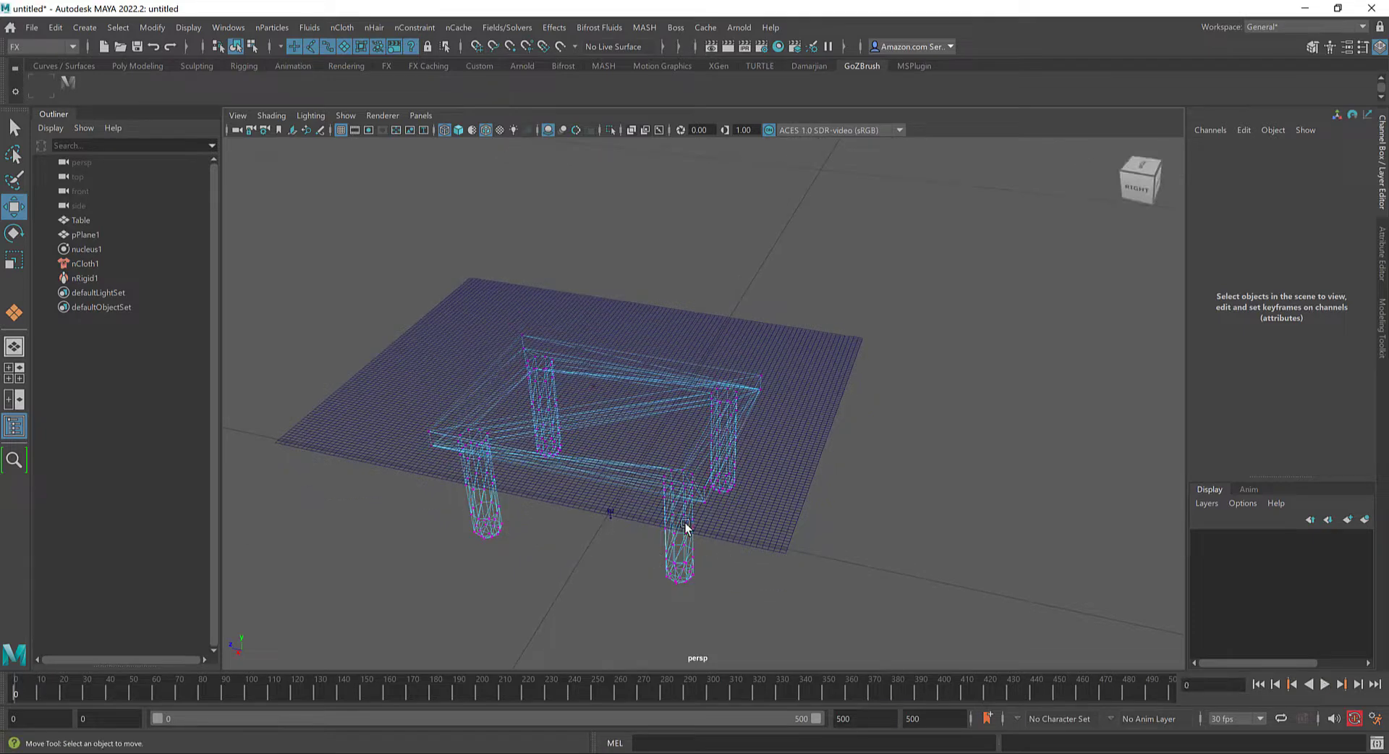
mouse_move(908, 333)
right_mouse_down()
mouse_move(918, 375)
mouse_move(983, 308)
mouse_move(892, 345)
mouse_move(948, 296)
right_mouse_up()
left_click(920, 390)
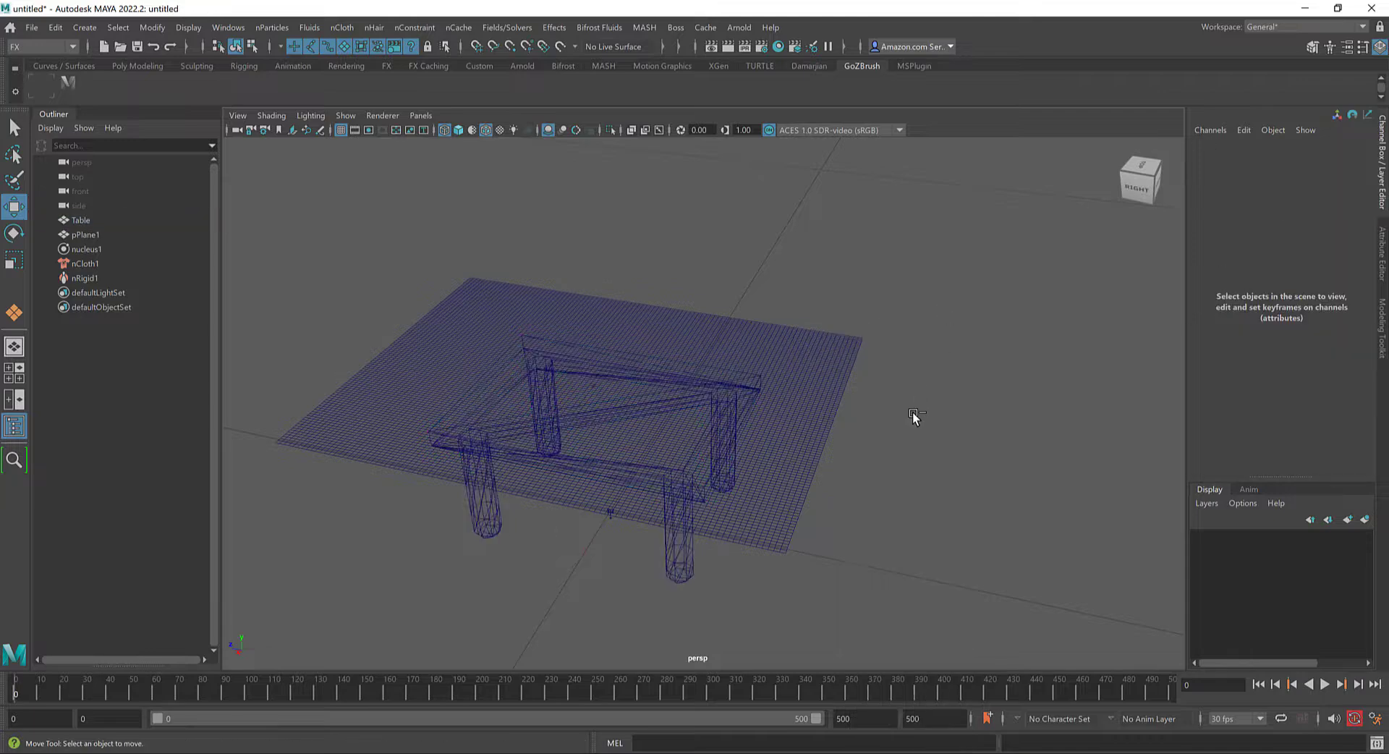
key("ctrl+z")
key("ctrl+z")
key("ctrl+z")
key("ctrl+z")
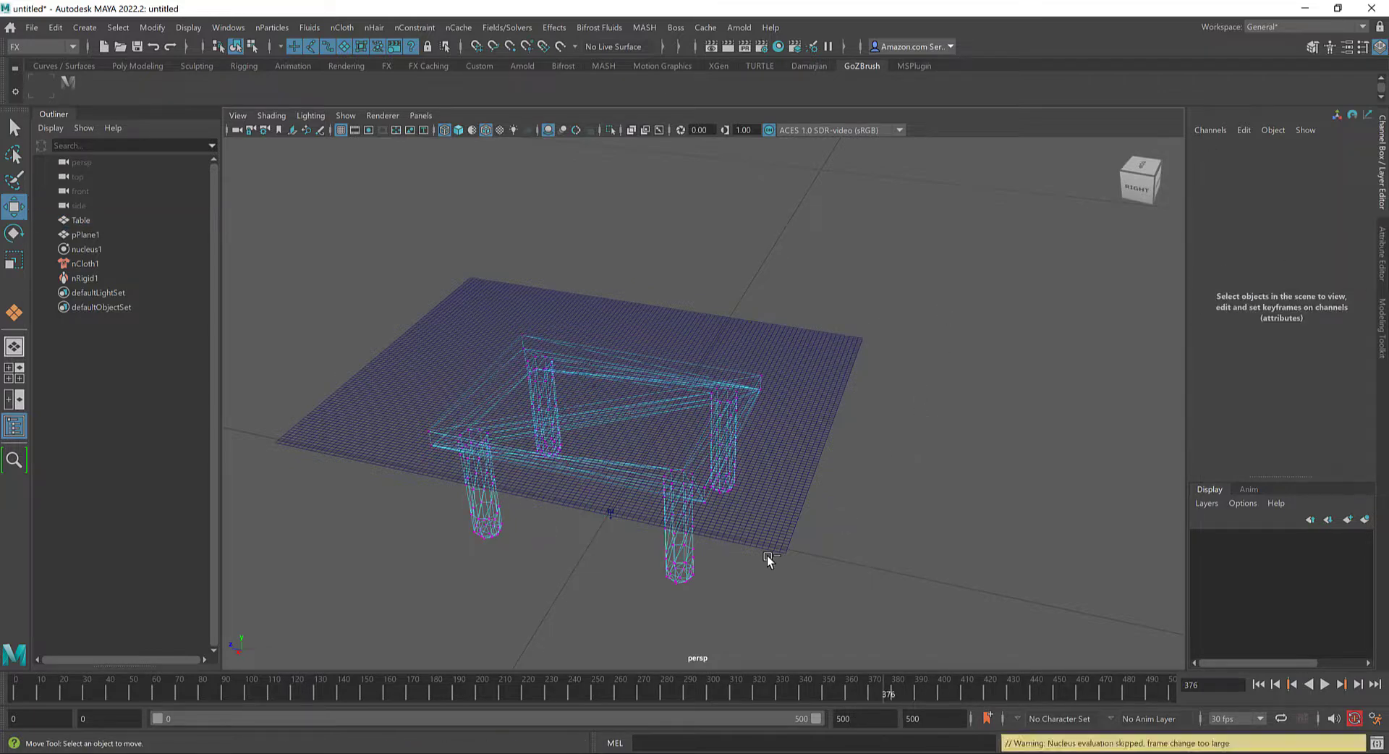
key("ctrl+z")
key("ctrl+z")
key("ctrl+z")
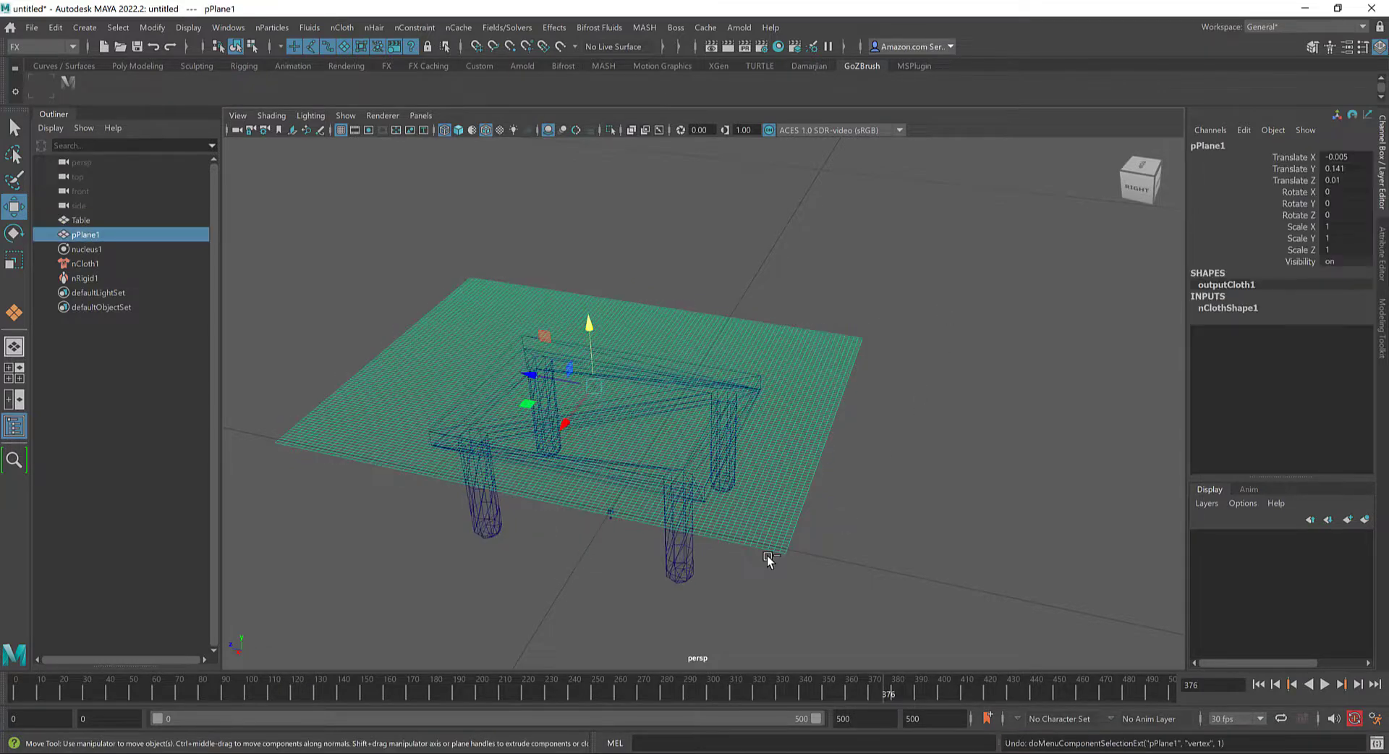
key("ctrl+z")
key("ctrl+z")
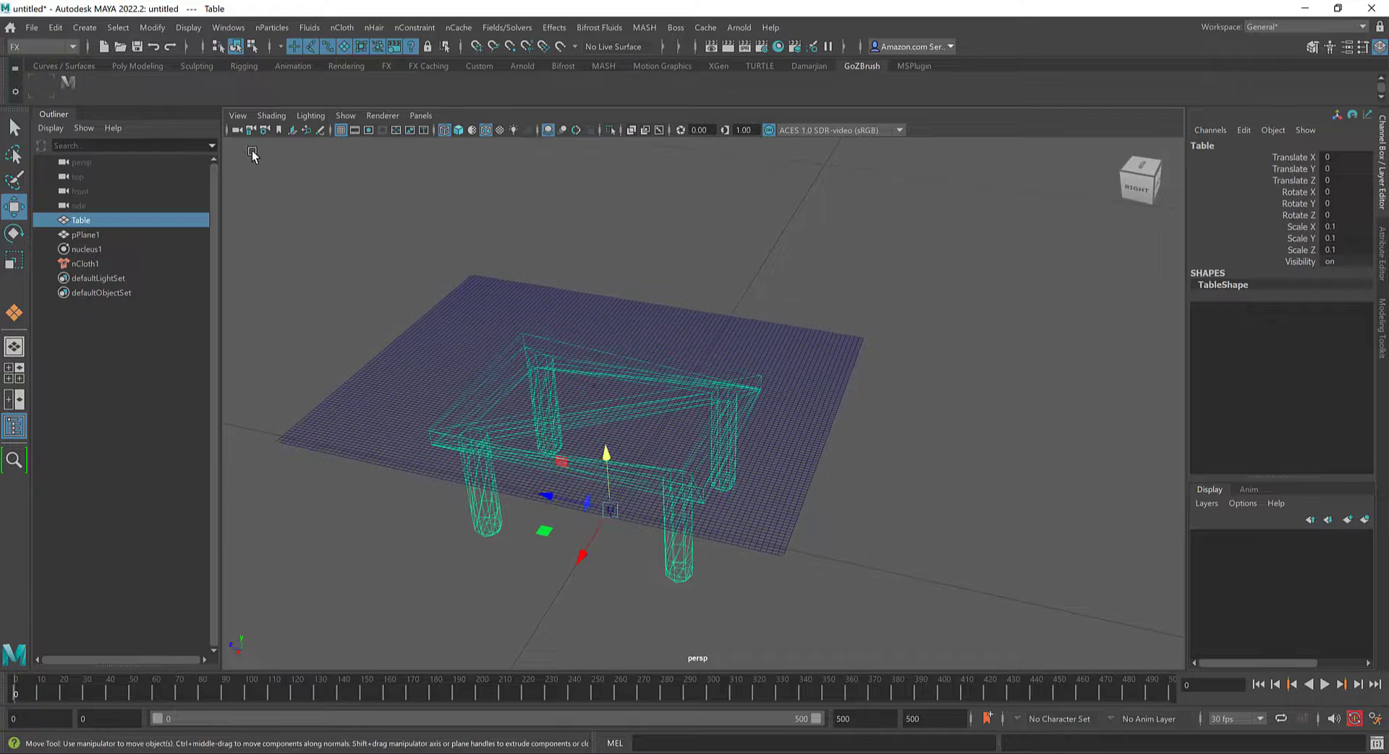
Draw the base of a polygon cube about 0.175 by 0.249 over the tabletop outline in the top view
left_click(86, 28)
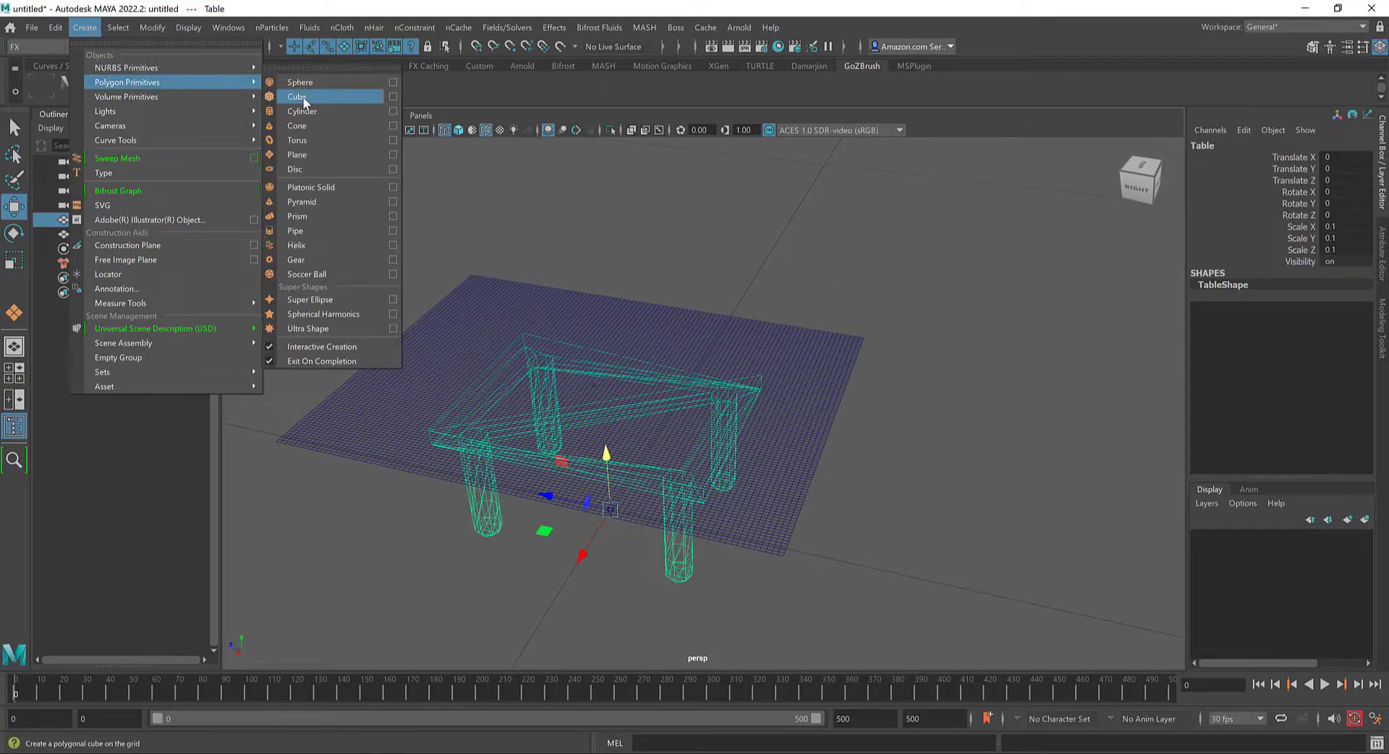
left_click(302, 97)
left_click_drag(535, 405, 624, 383, "alt")
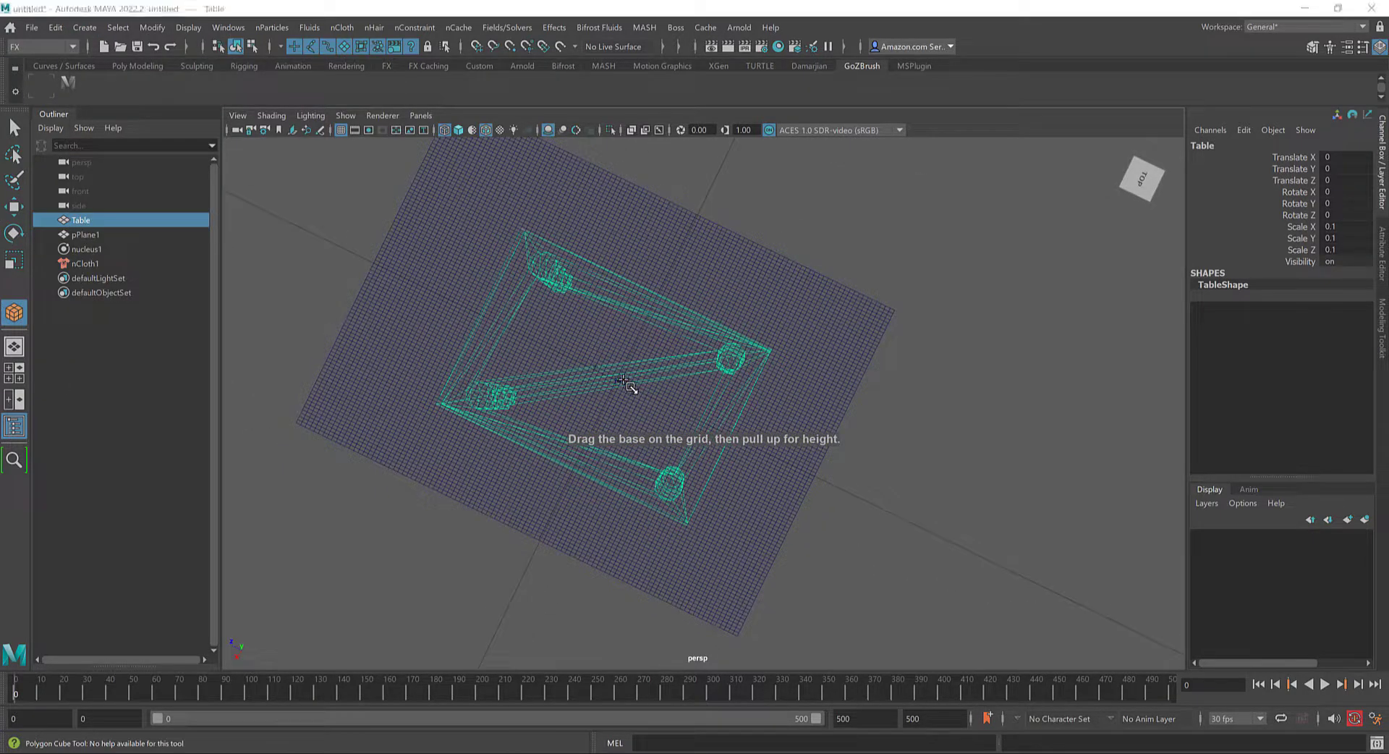
key("space")
key("space")
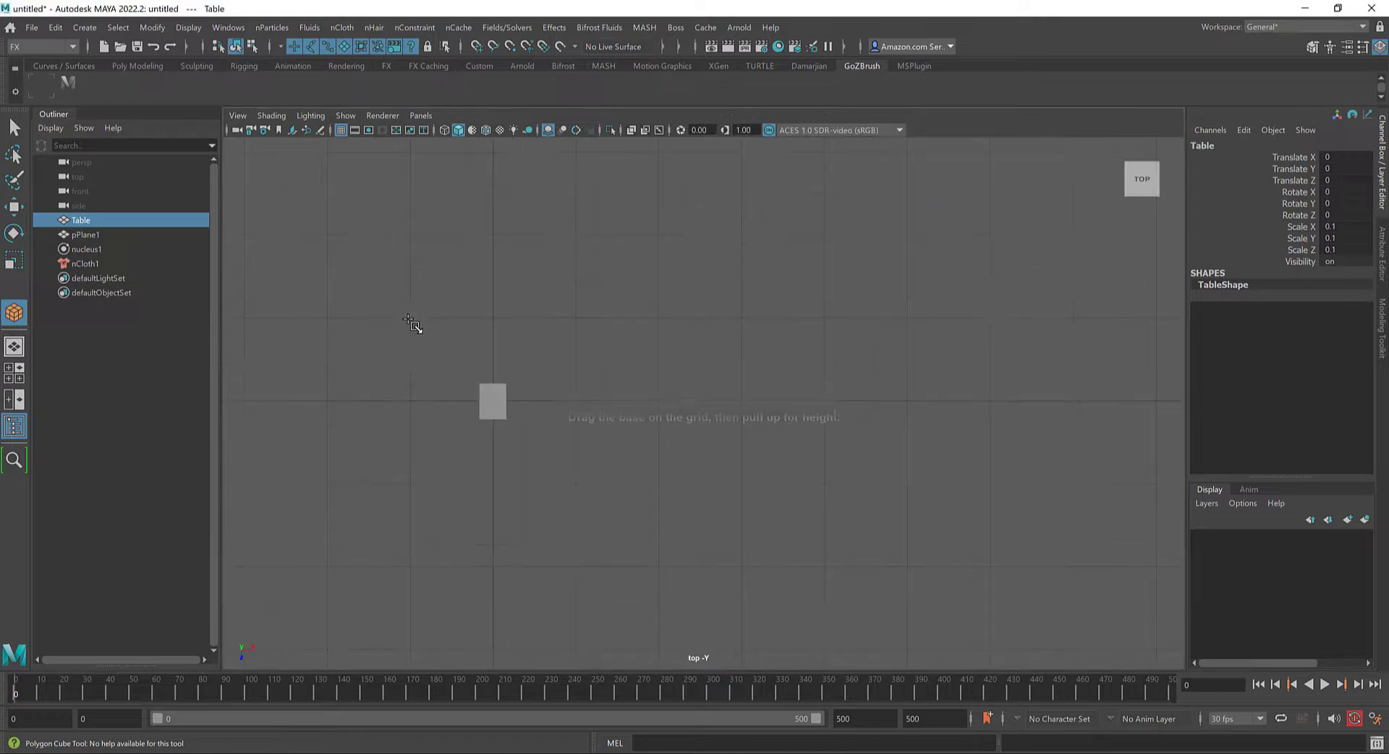
key("f")
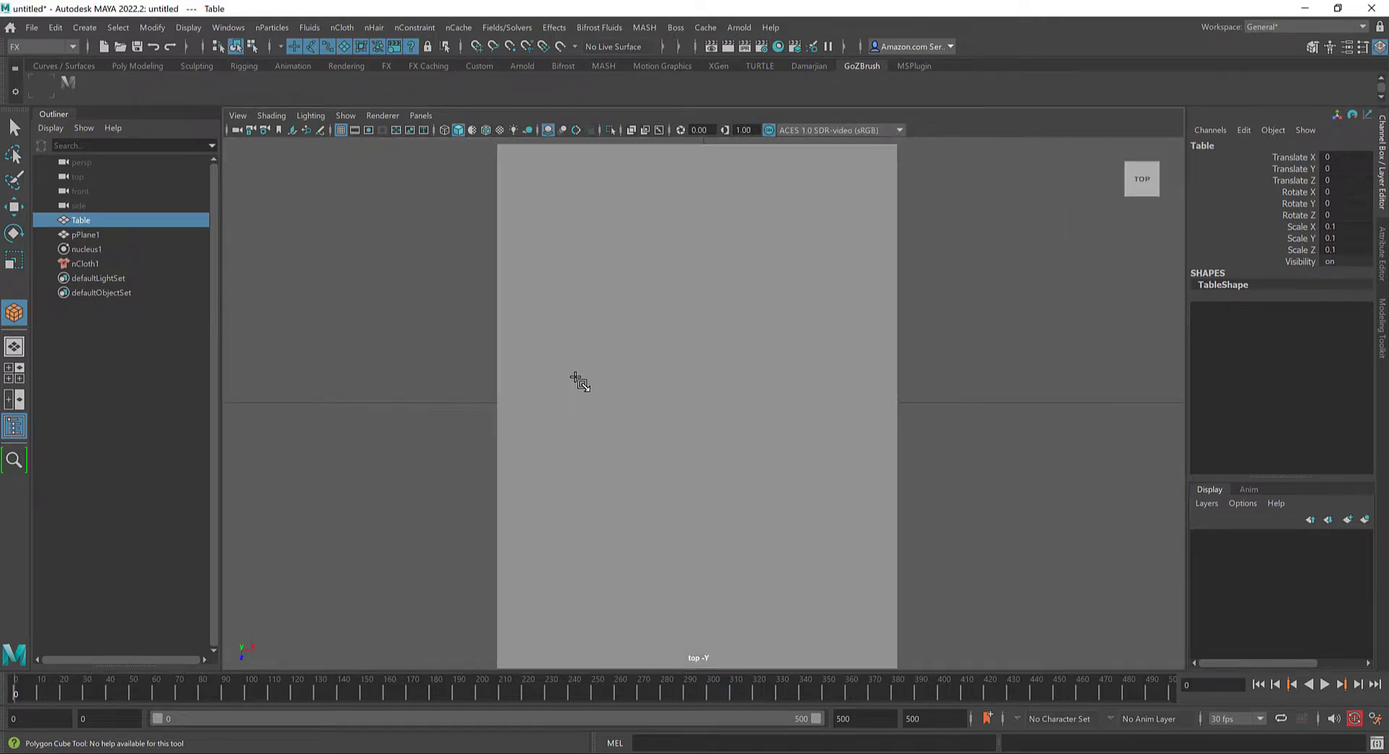
key("4")
scroll(631, 286, "up", 2)
middle_click_drag(784, 308, 760, 308, "alt")
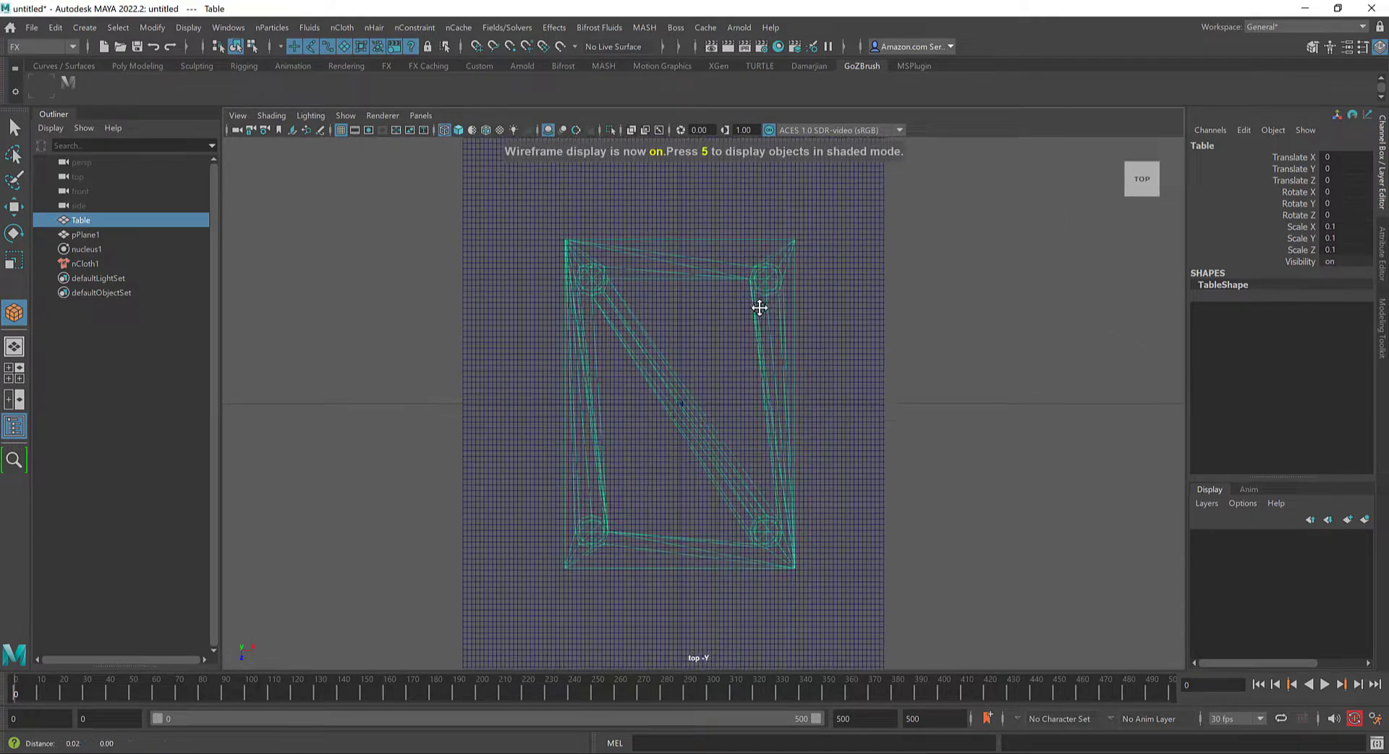
left_click_drag(566, 241, 801, 558)
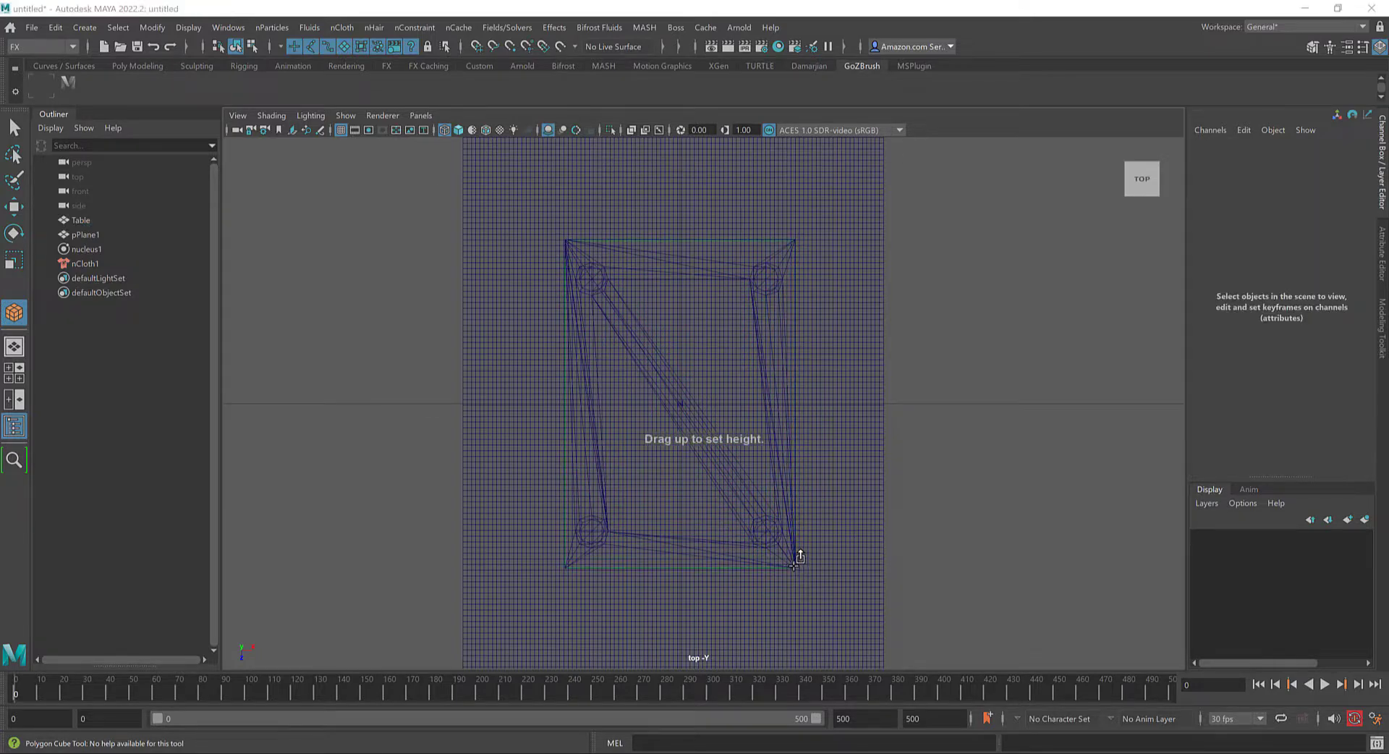
Give the cube a height of about 0.021 and raise it to about Y 0.115, level with the tabletop
key("space")
left_click_drag(861, 289, 864, 344, "alt")
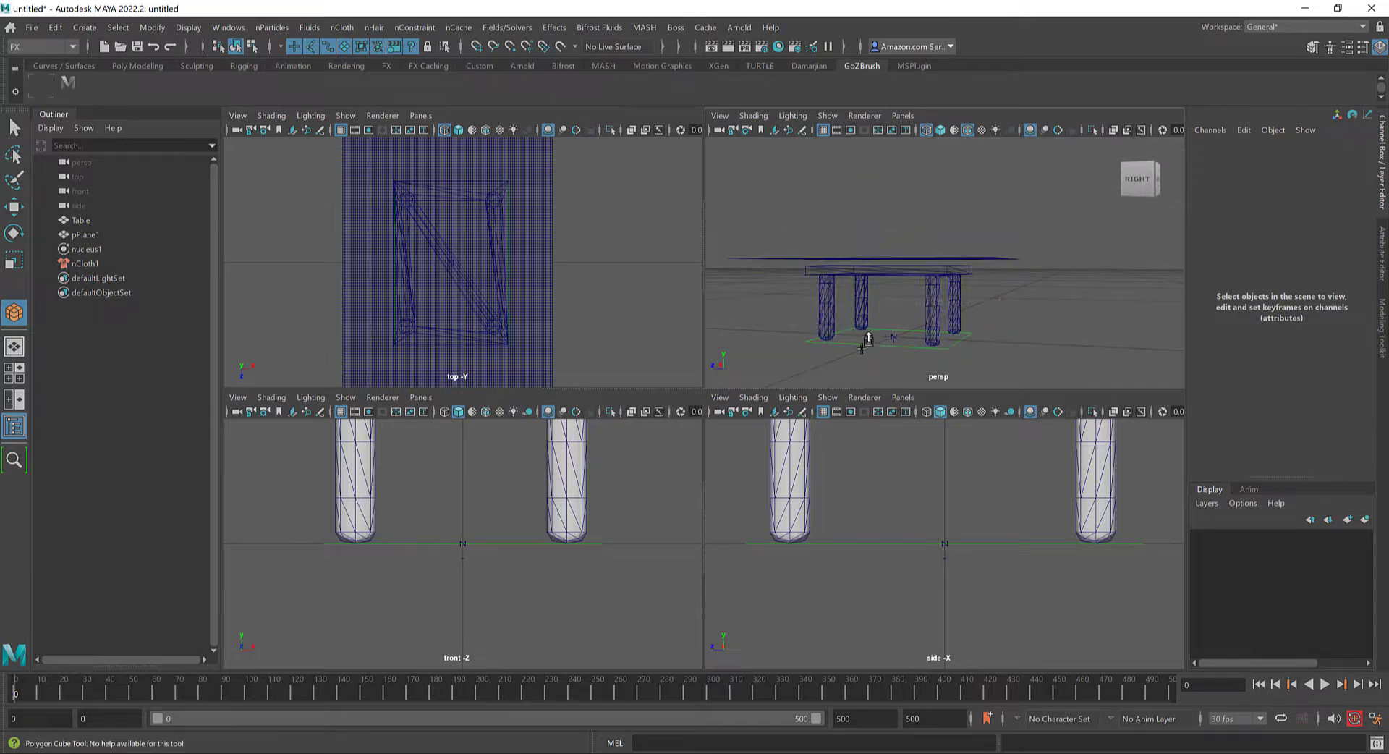
scroll(519, 527, "up", 1)
mouse_move(516, 544)
left_mouse_down()
mouse_move(511, 474)
mouse_move(507, 506)
left_mouse_up()
left_click_drag(464, 456, 475, 287)
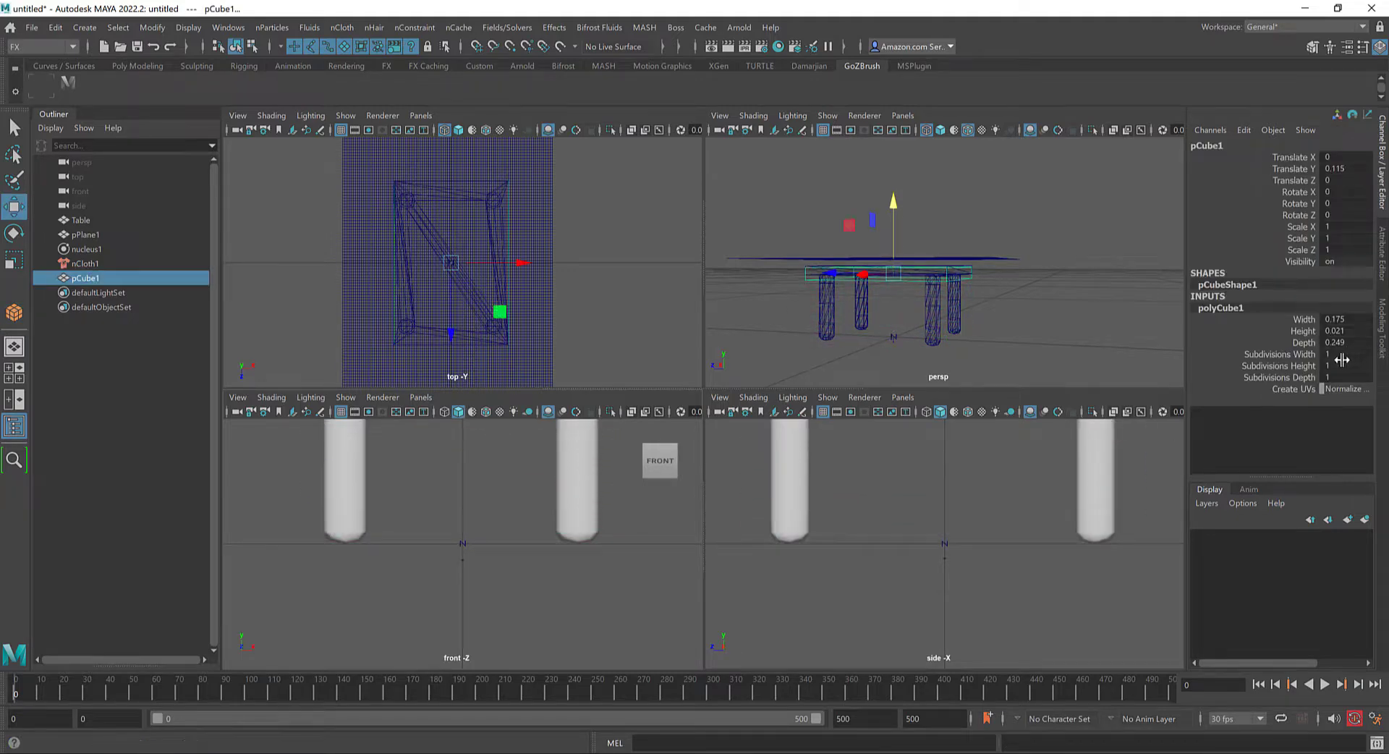
Set the cube's width, height and depth subdivisions to 100 and make it a passive collider
left_click_drag(1334, 353, 1339, 375)
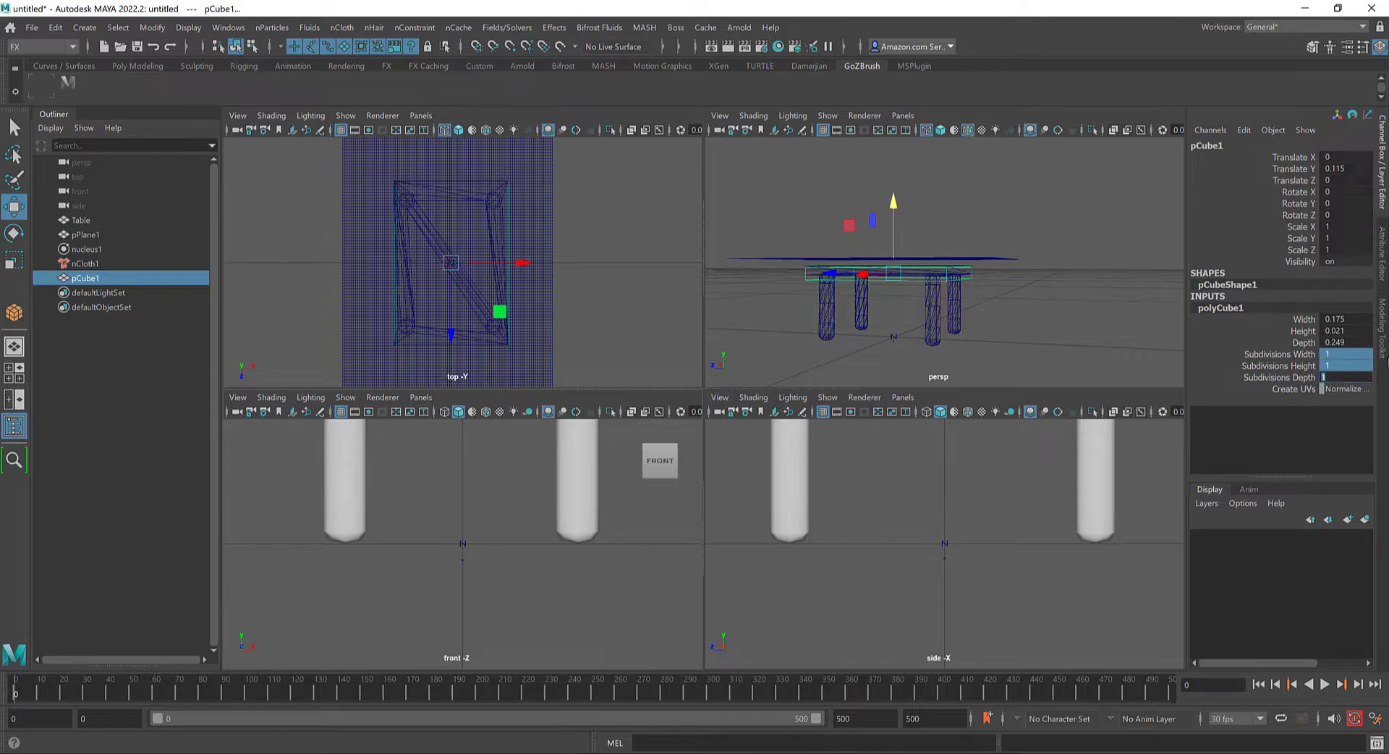
type("100")
key("Return")
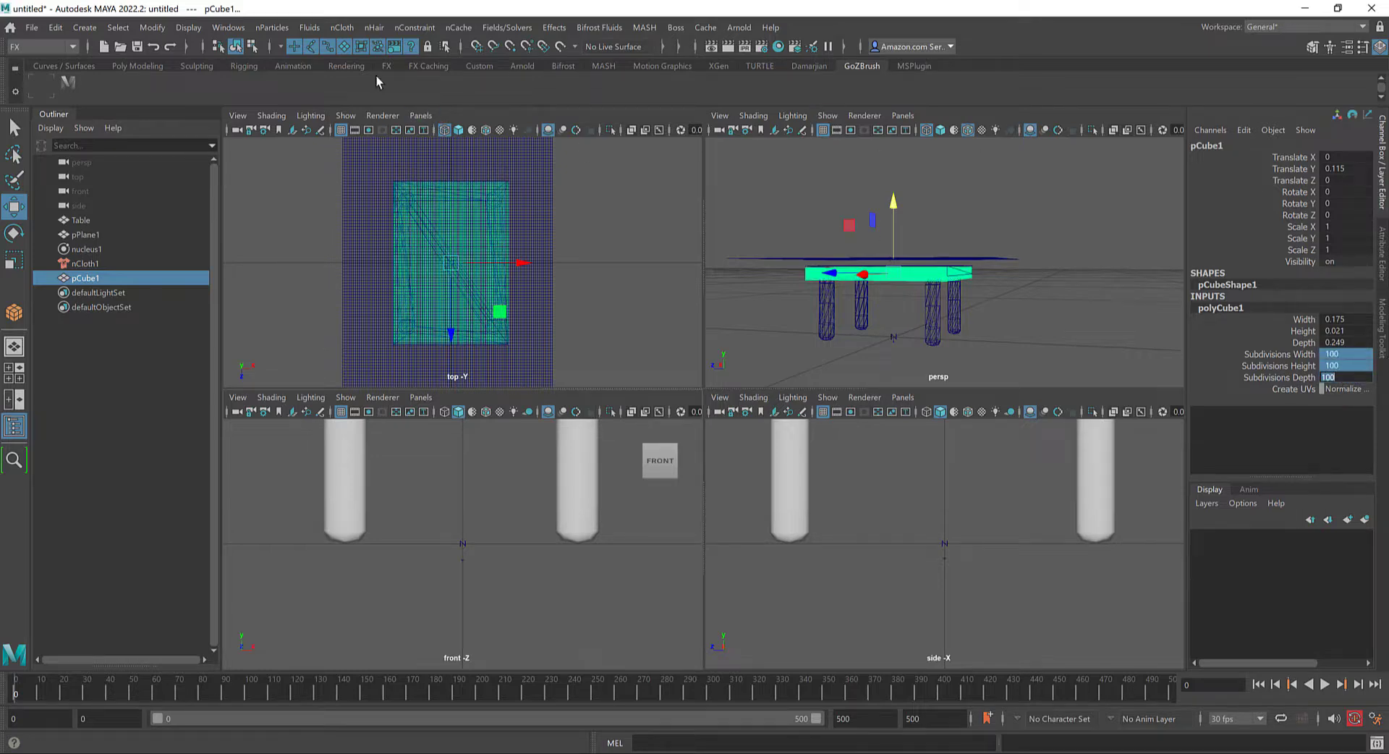
left_click(344, 27)
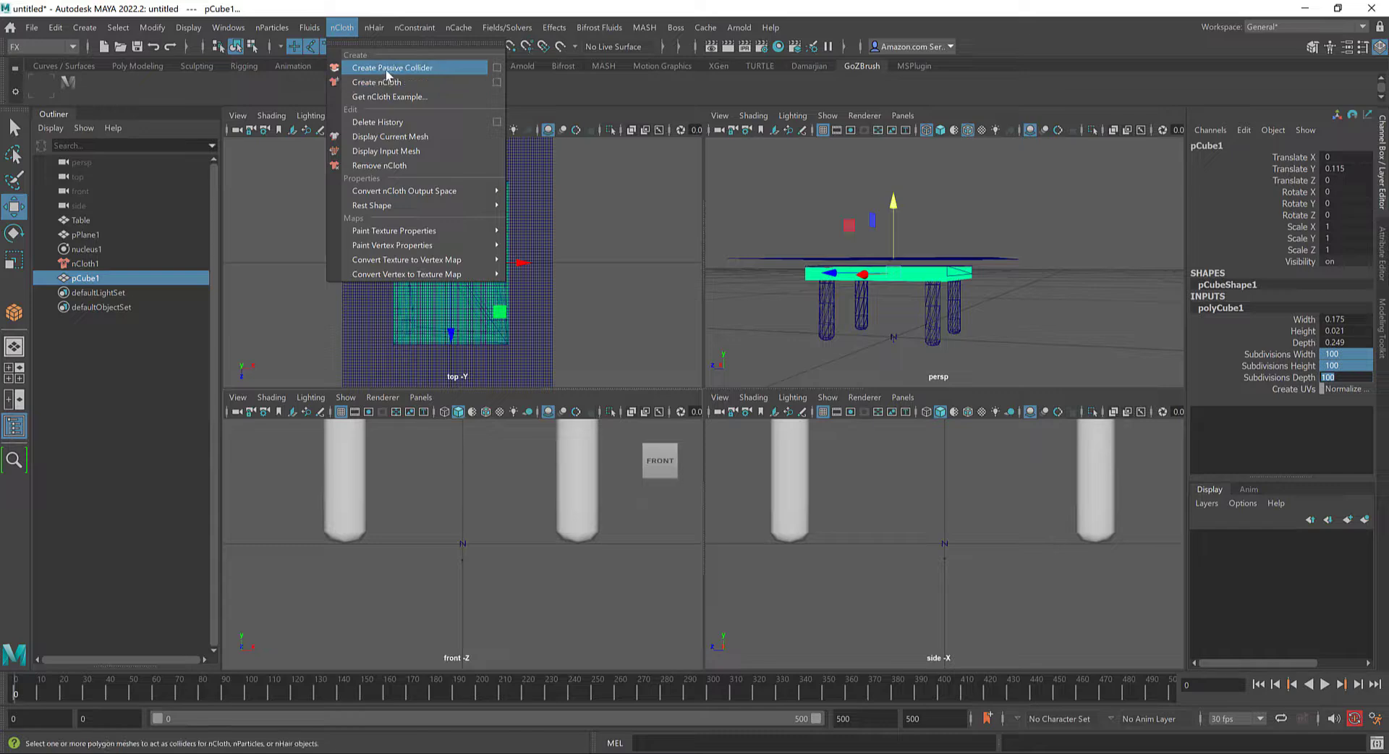
left_click(376, 65)
Play the simulation against the cube collider in shaded perspective view and stop at about frame 64
left_click_drag(898, 215, 897, 239, "alt")
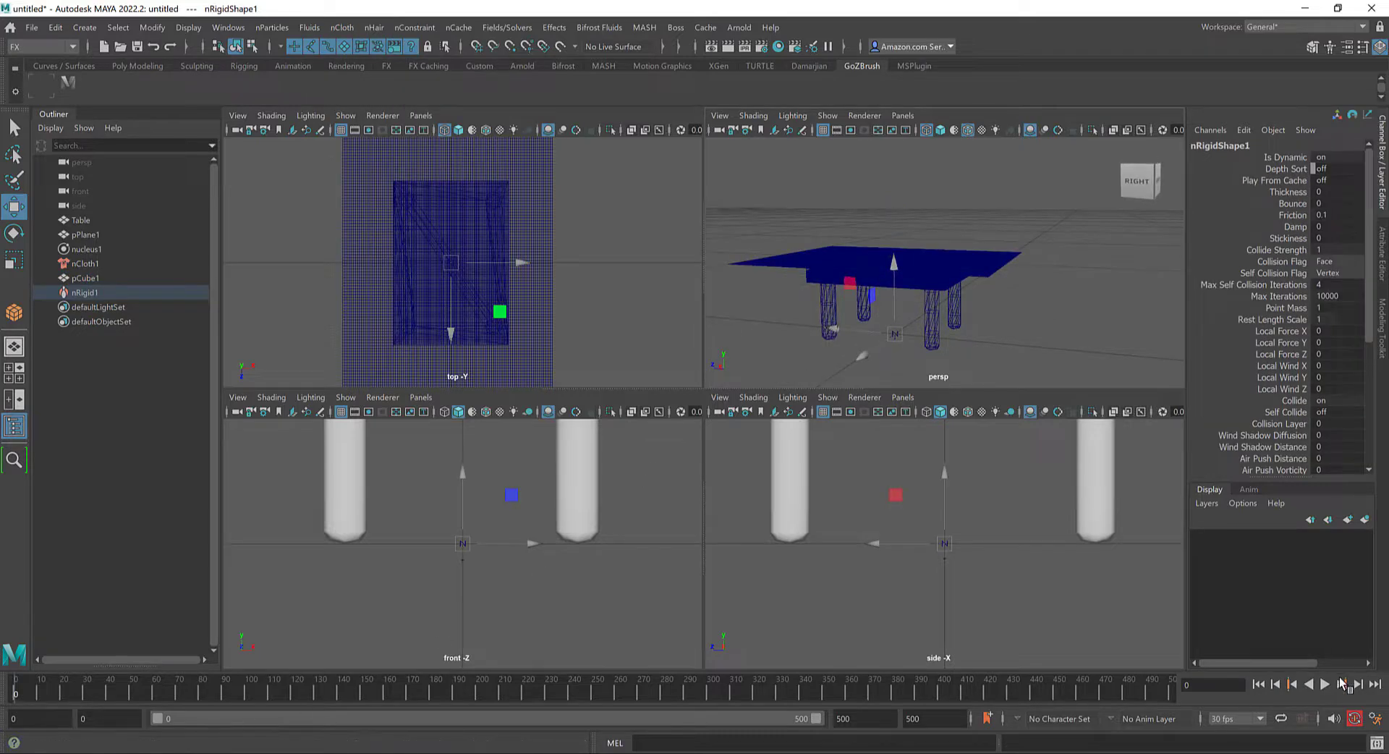
left_click(1325, 685)
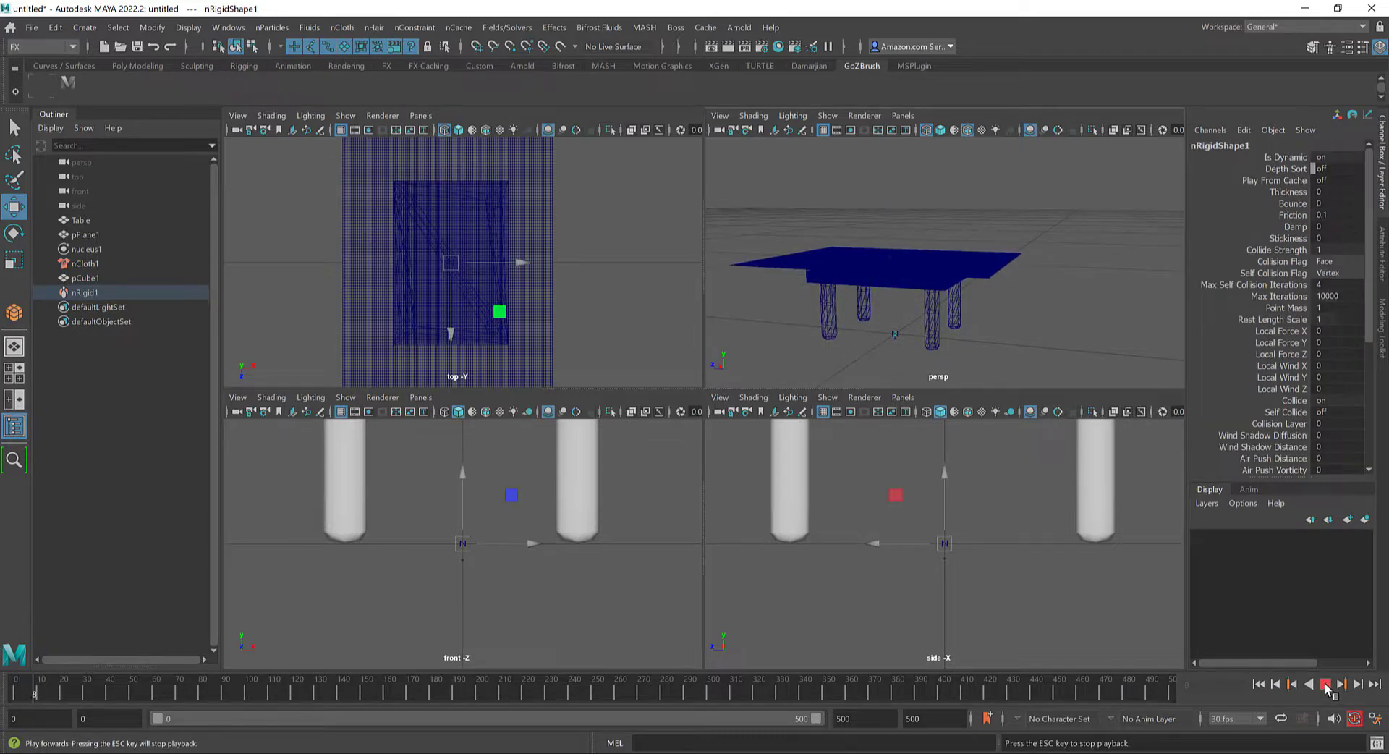
left_click(1325, 684)
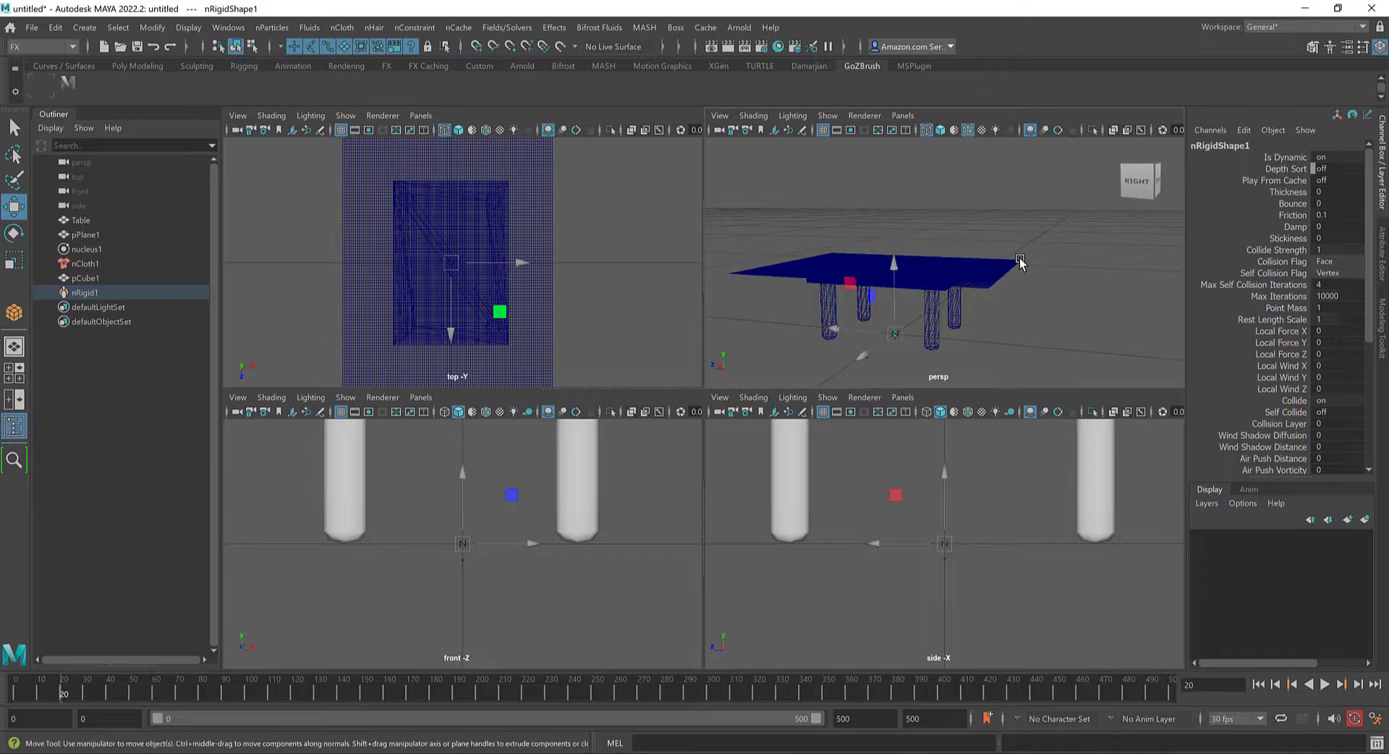
key("space")
left_click_drag(729, 354, 718, 356, "alt")
key("5")
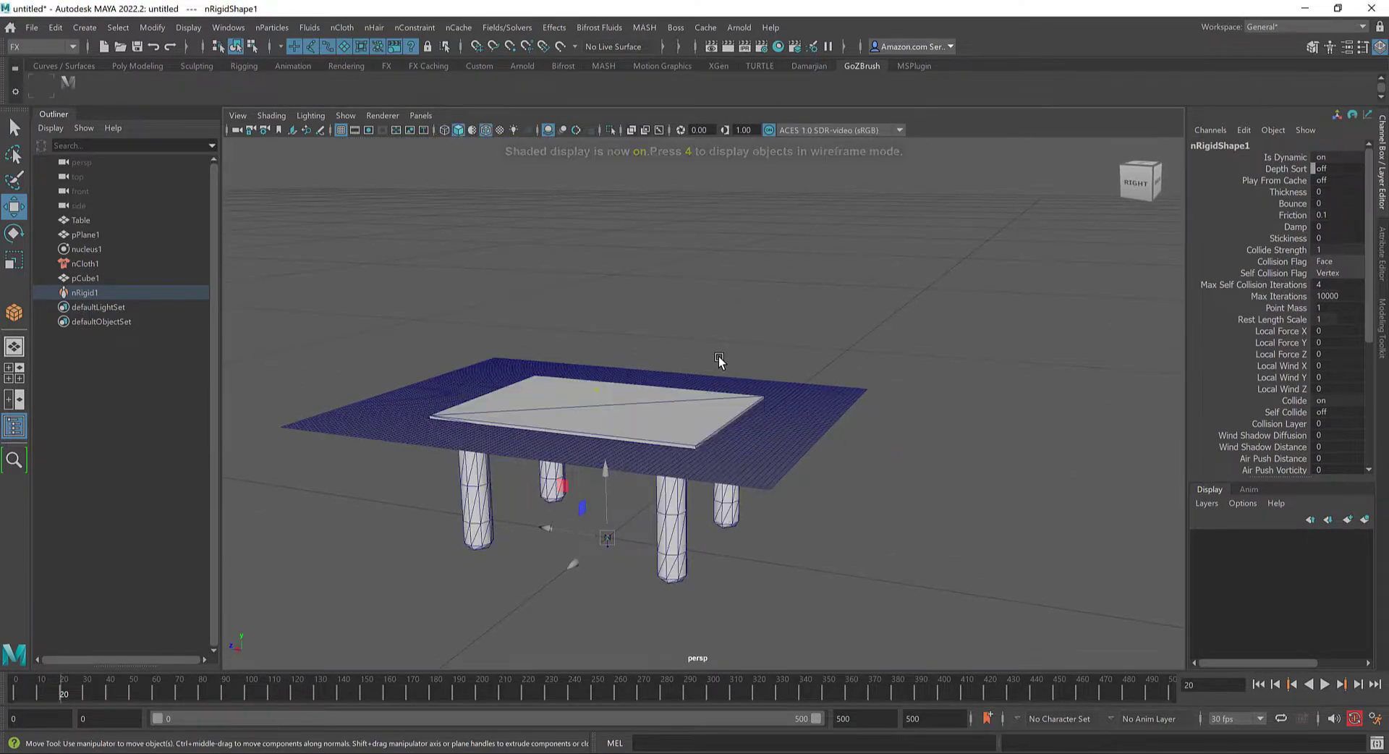
left_click(1326, 685)
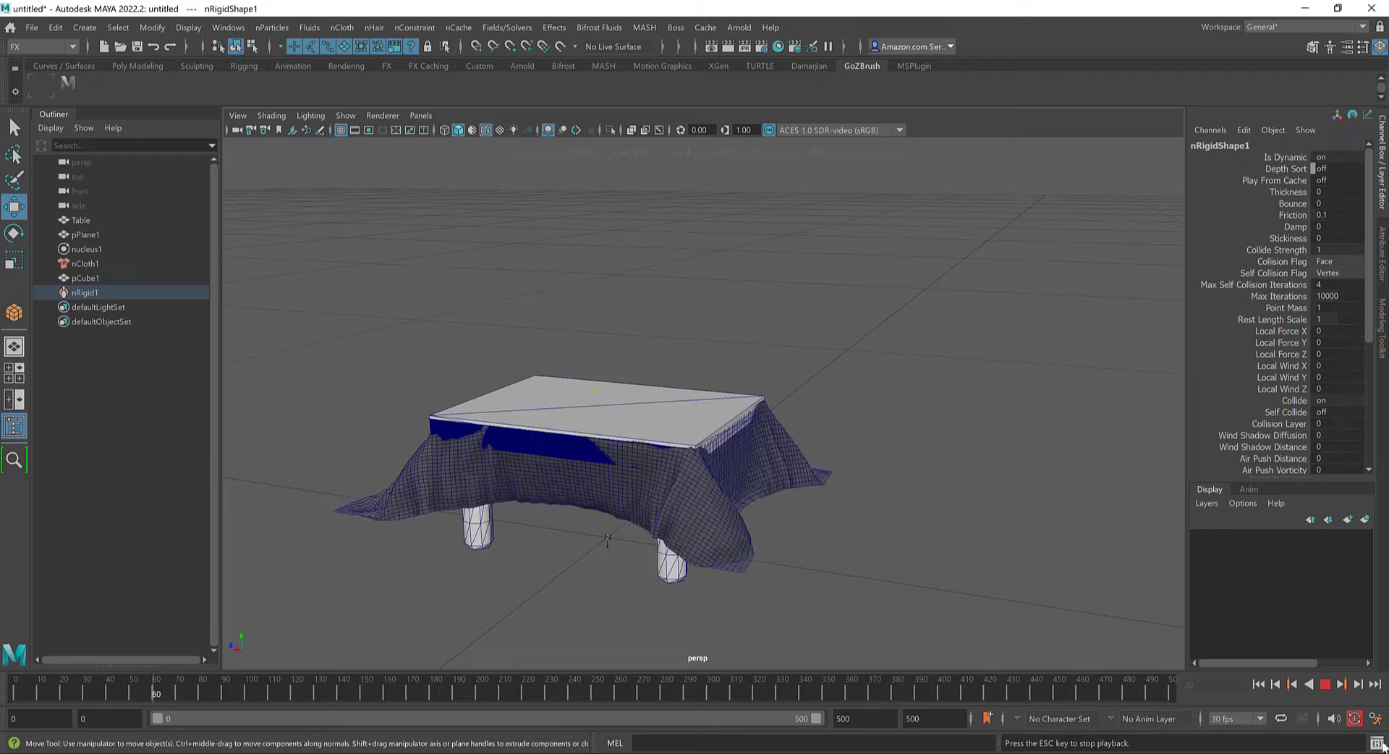
left_click(1329, 683)
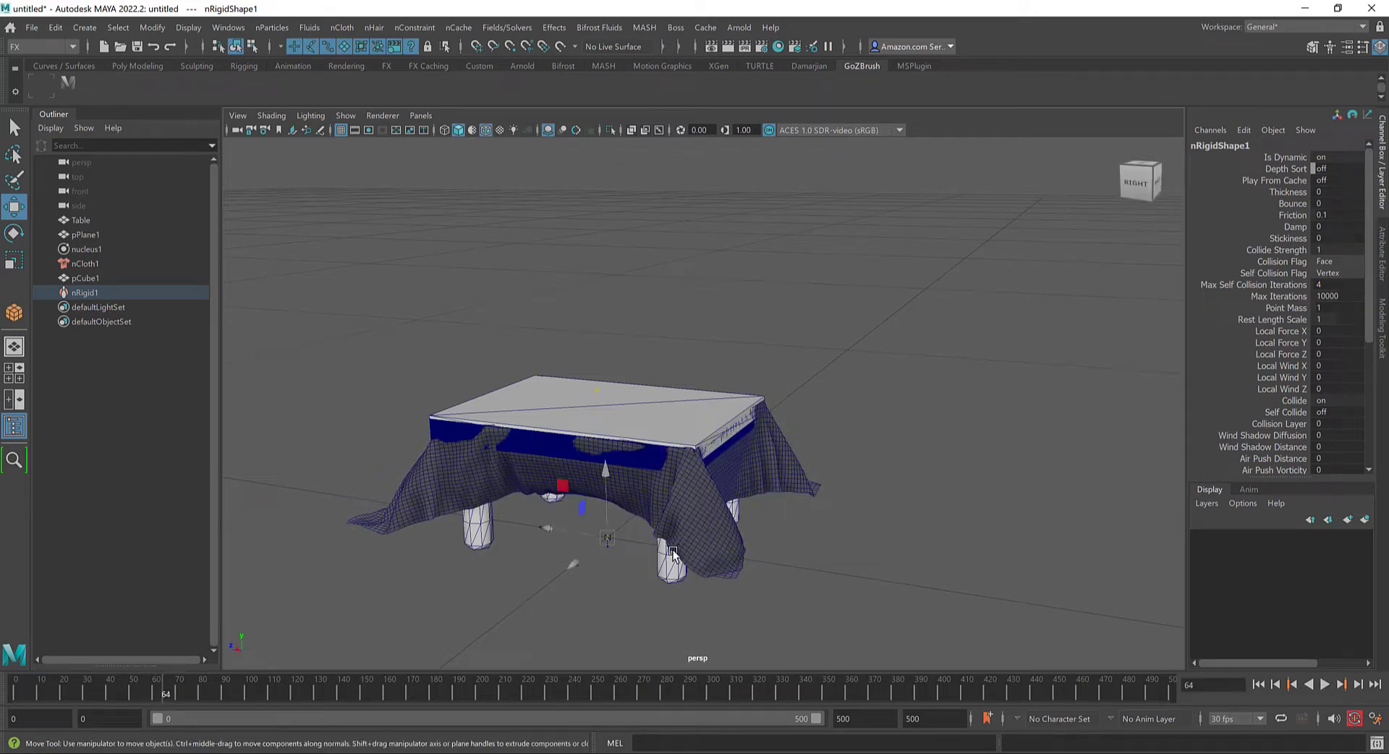
Create a new display layer and add the table mesh to it
left_click(674, 575)
left_click(1364, 520)
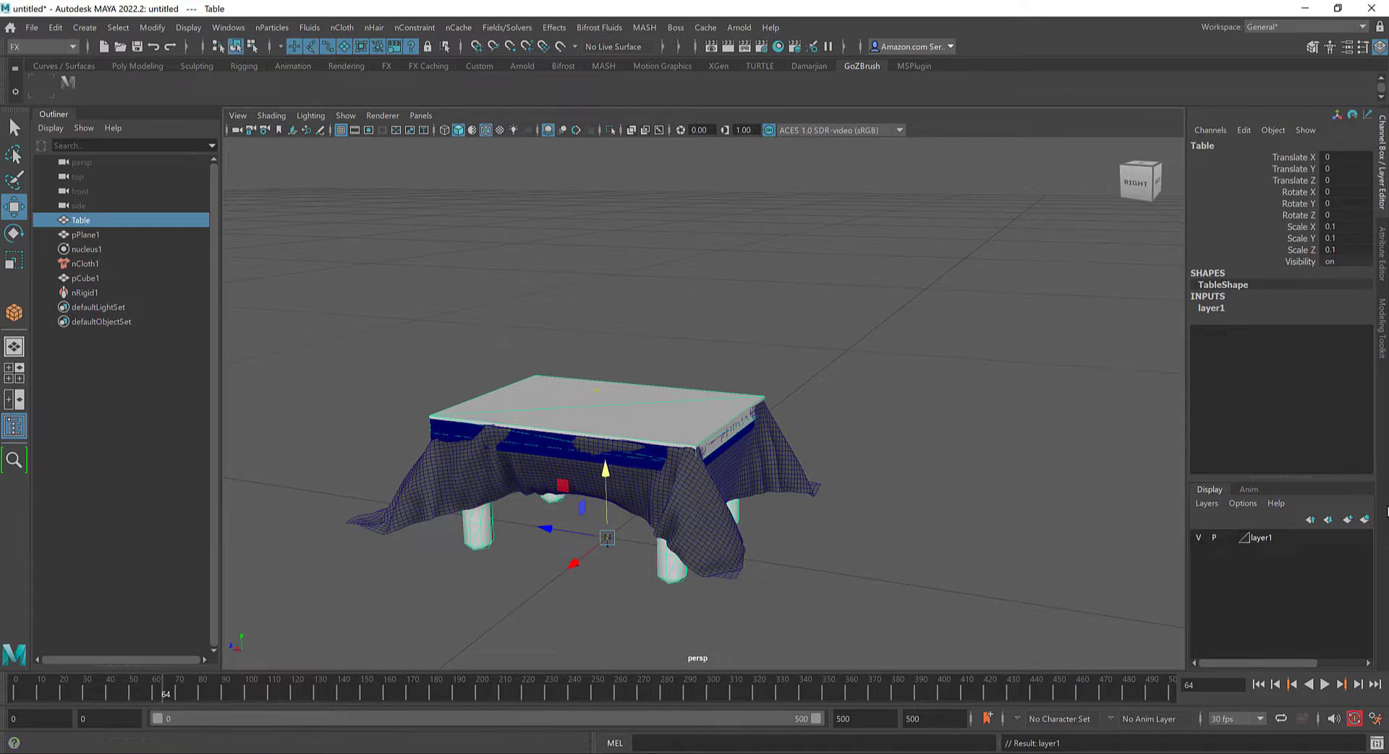
right_click(1266, 537)
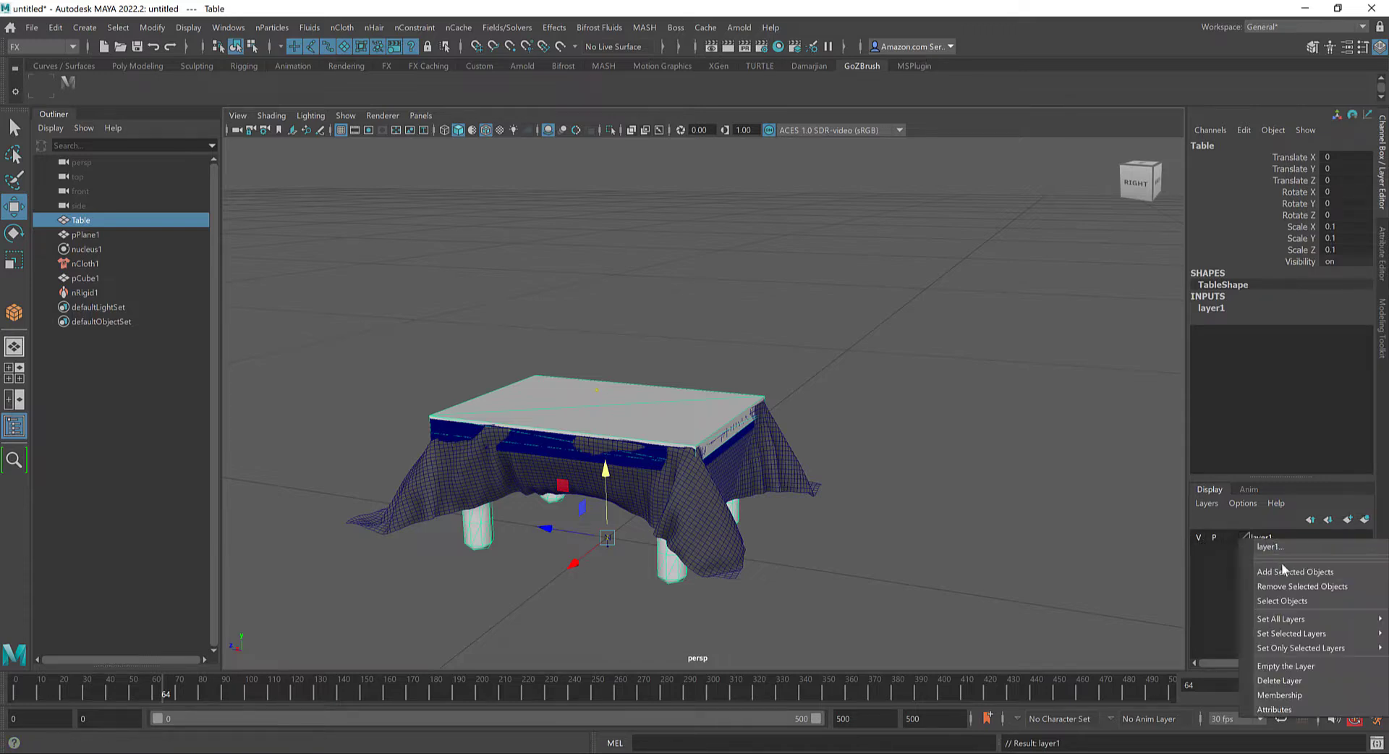
left_click(1281, 570)
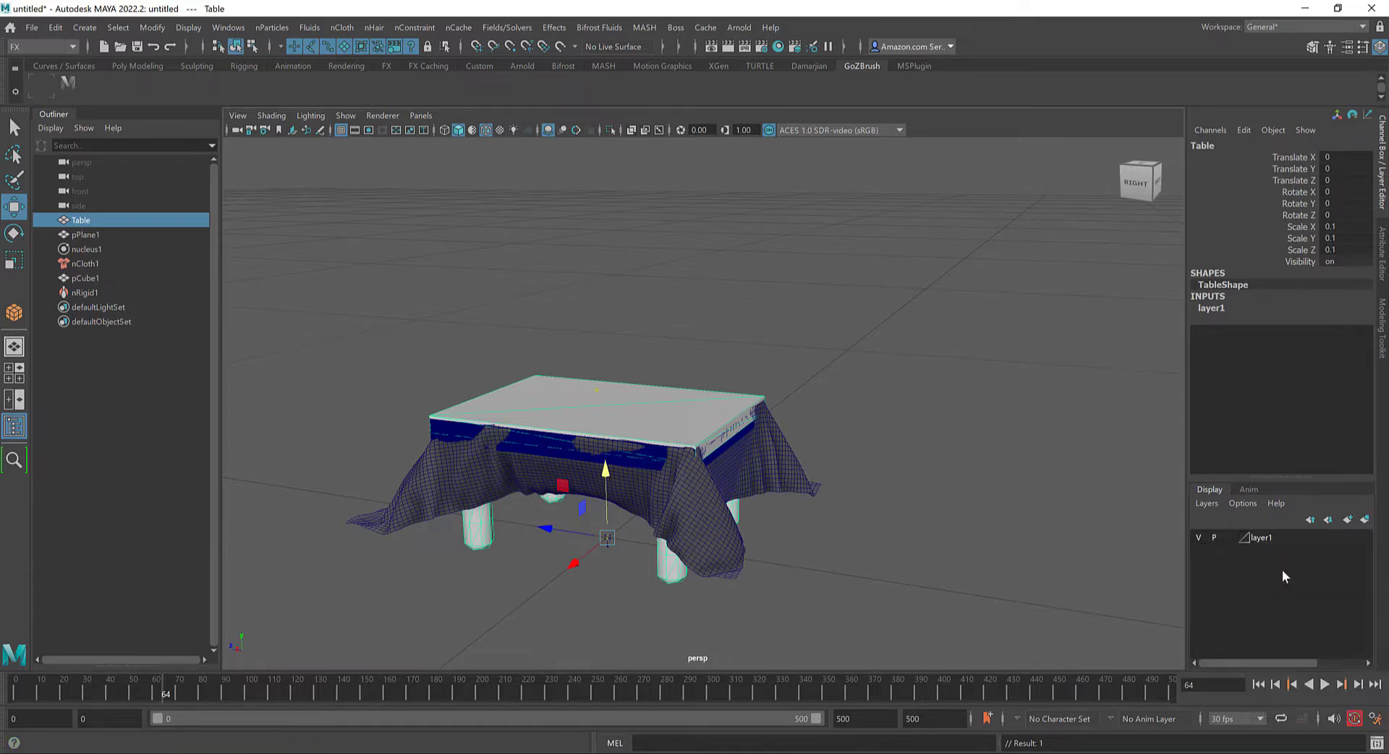
Hide the table's display layer and play the cloth simulation forward and backward, stopping at frame 377
left_click(1199, 537)
left_click(1325, 686)
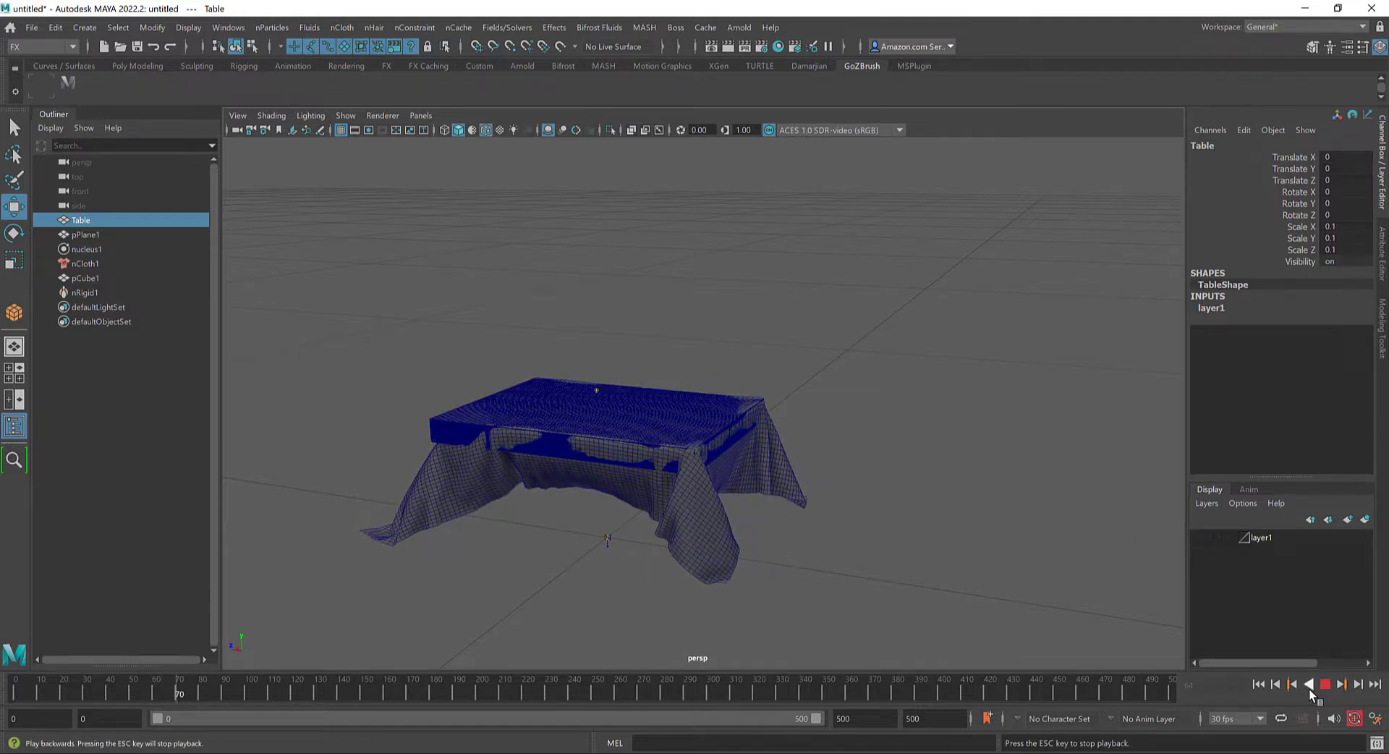
left_click(1309, 685)
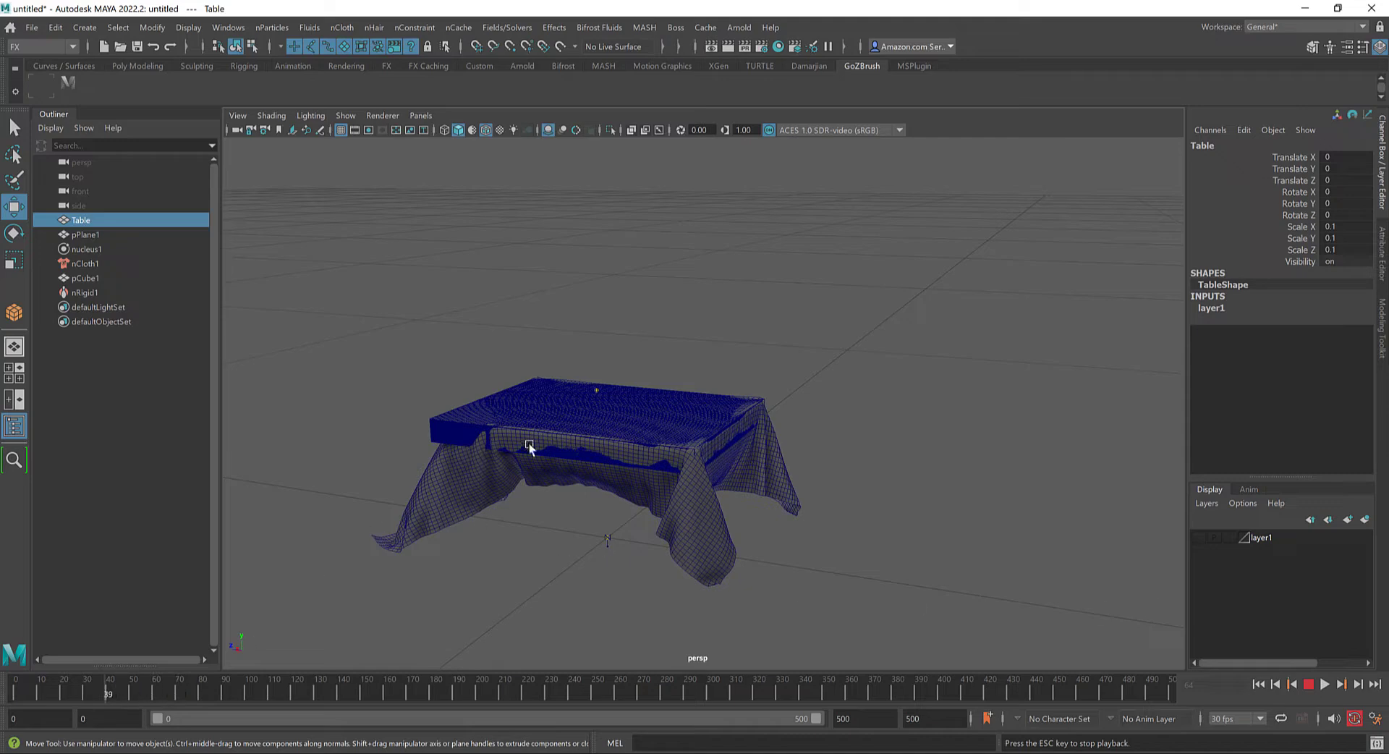
left_click_drag(529, 444, 565, 506, "alt")
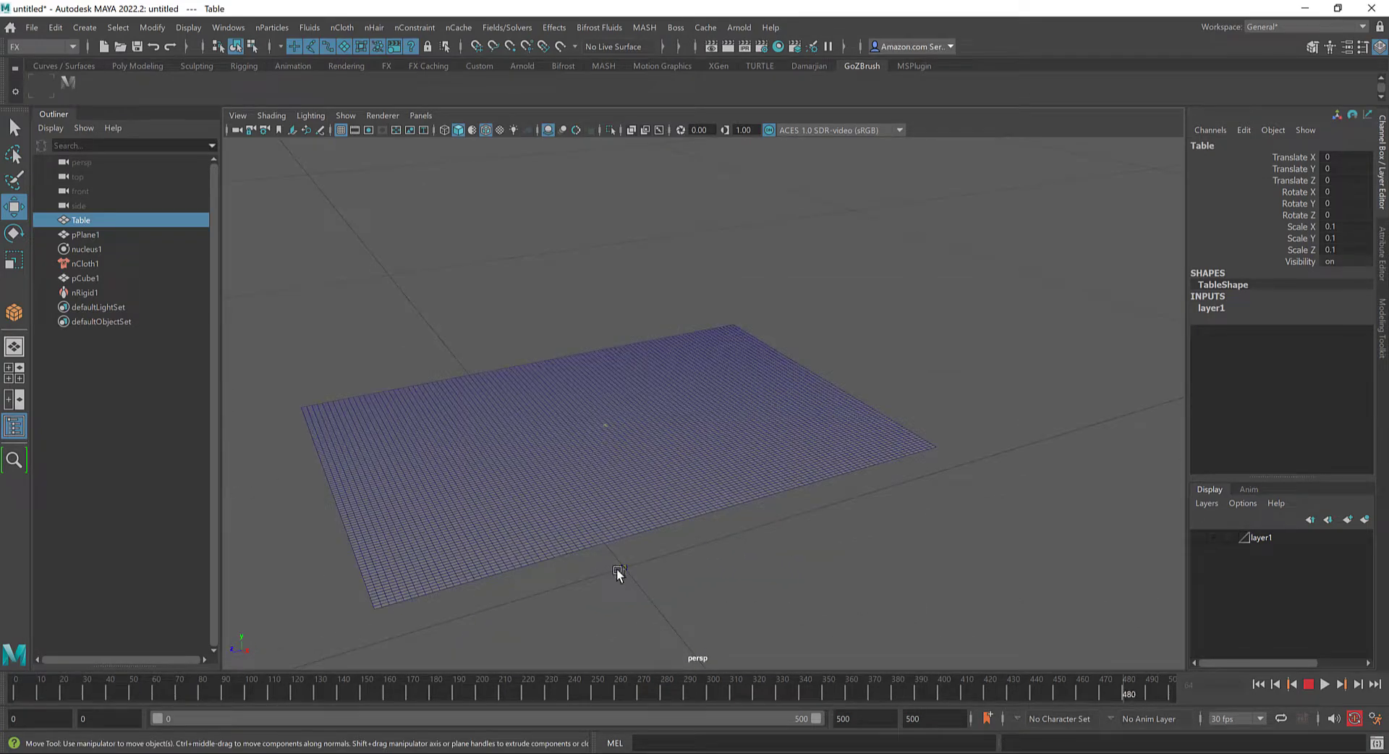
left_click_drag(617, 568, 427, 588, "alt")
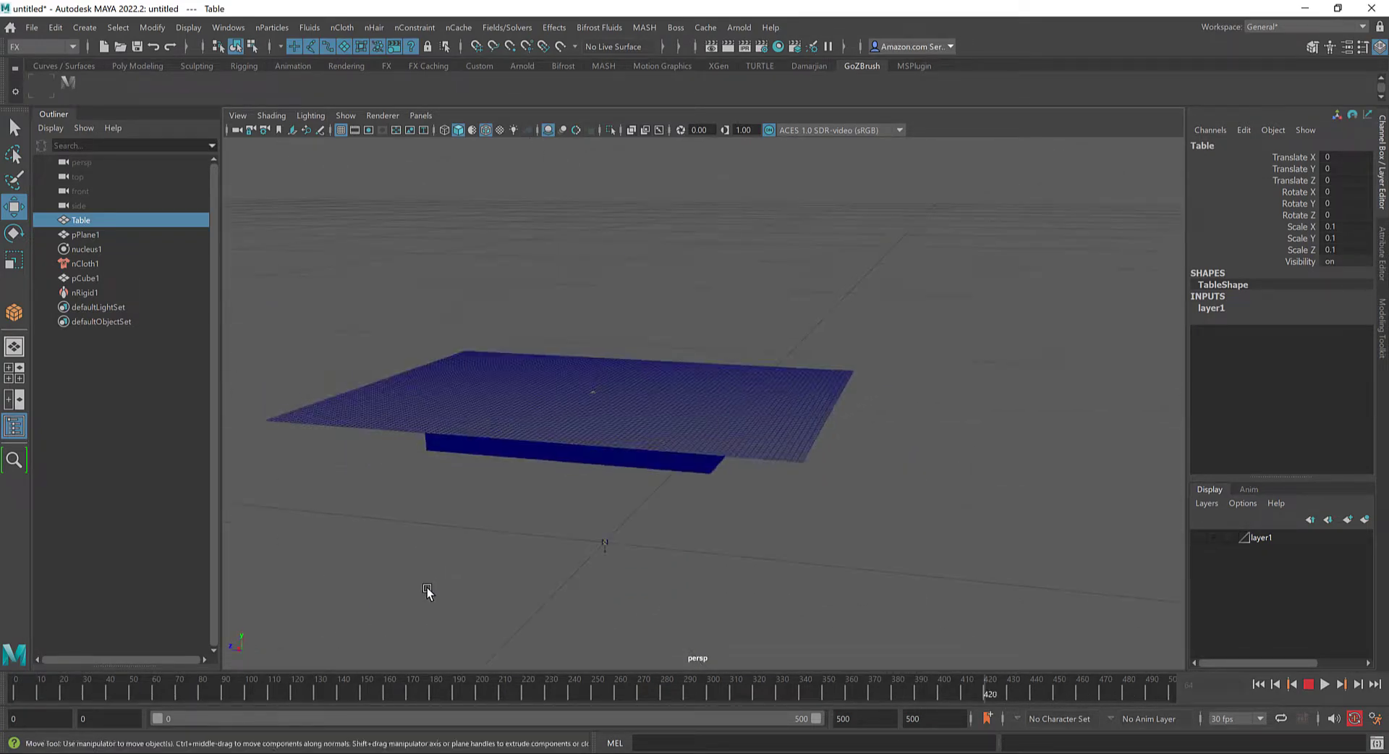
left_click(1310, 684)
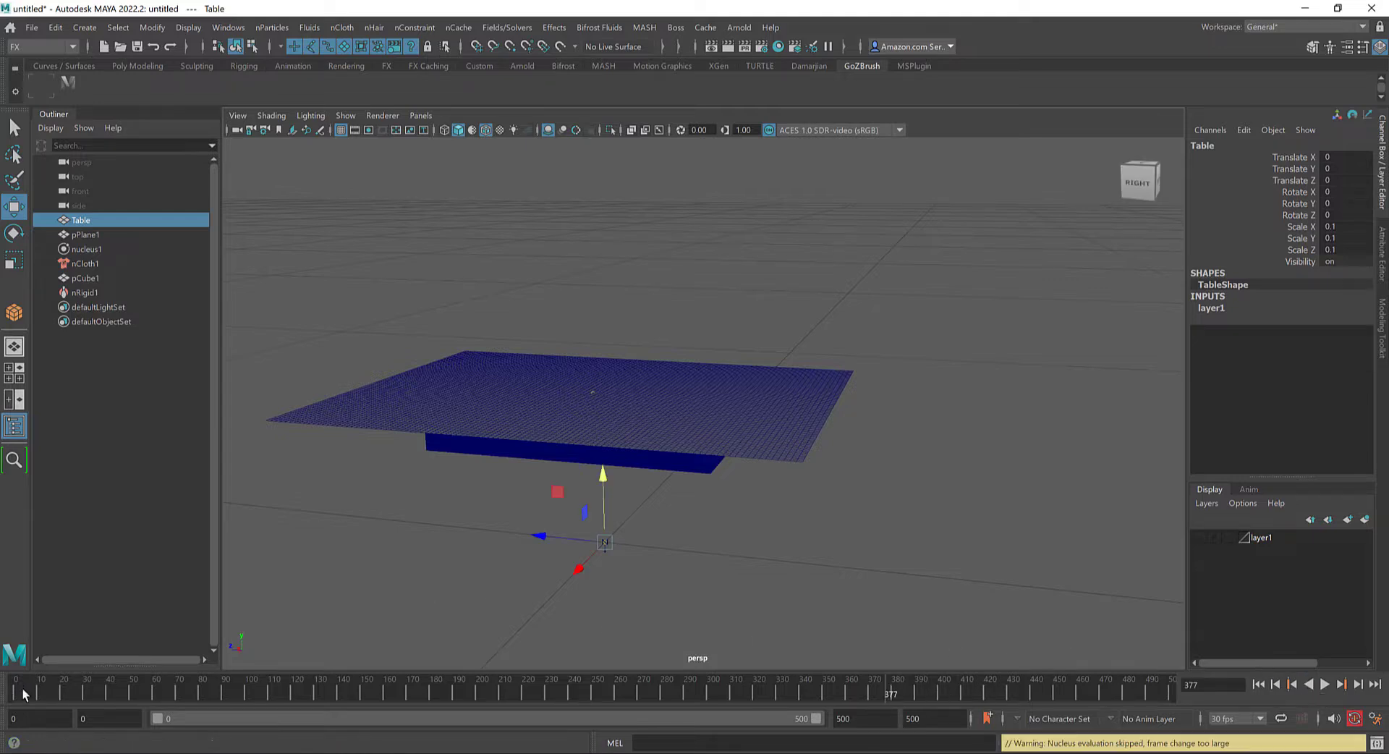
Turn off wireframe on shaded and replay the cloth simulation from frame 0 to frame 498
left_click(485, 132)
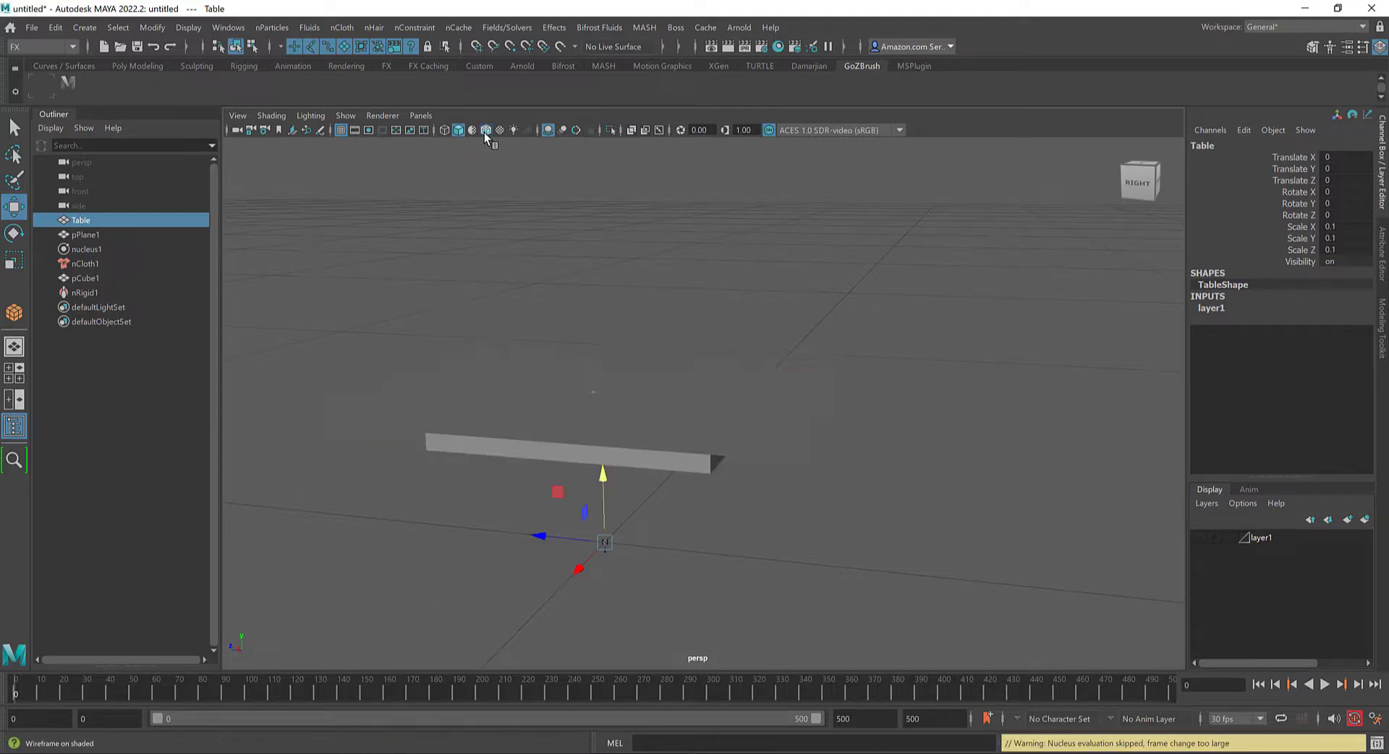
mouse_move(562, 326)
left_mouse_down("alt")
mouse_move(553, 351)
mouse_move(563, 340)
left_mouse_up("alt")
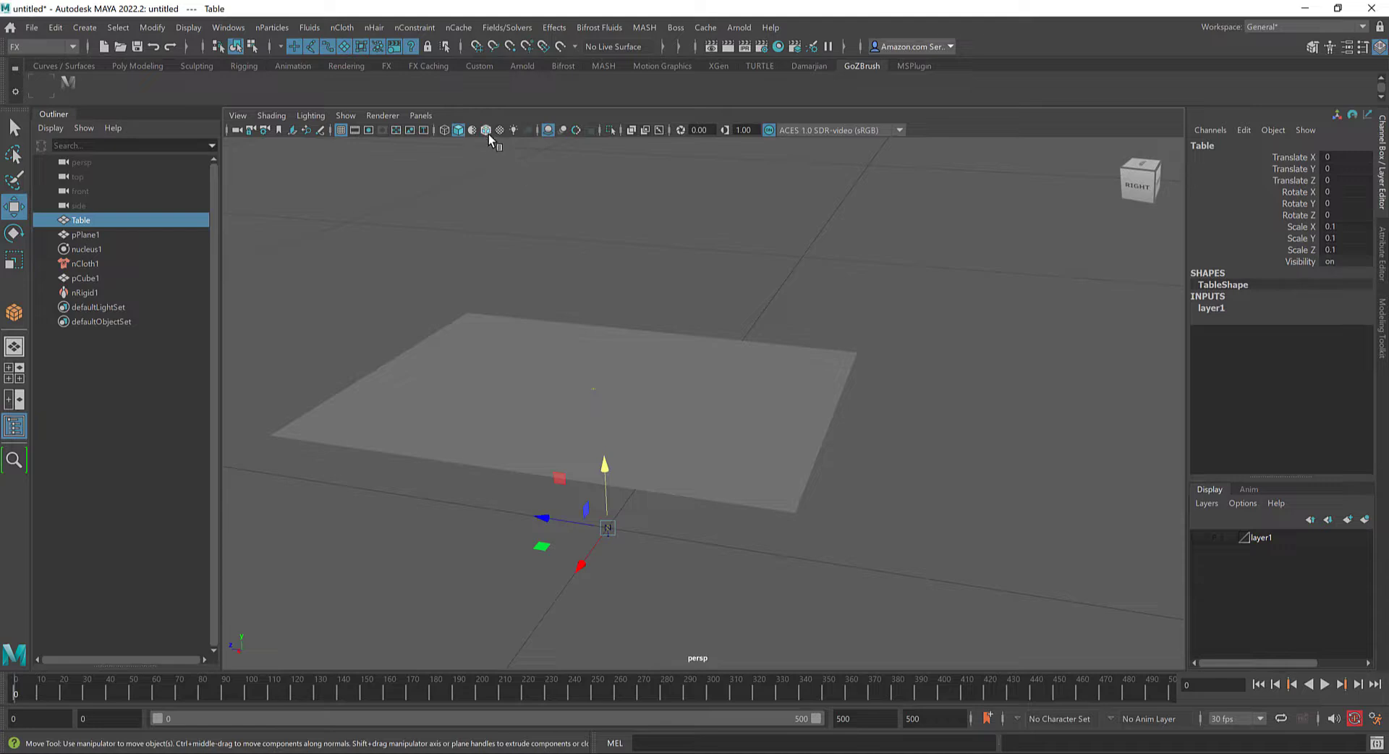
key("alt+v")
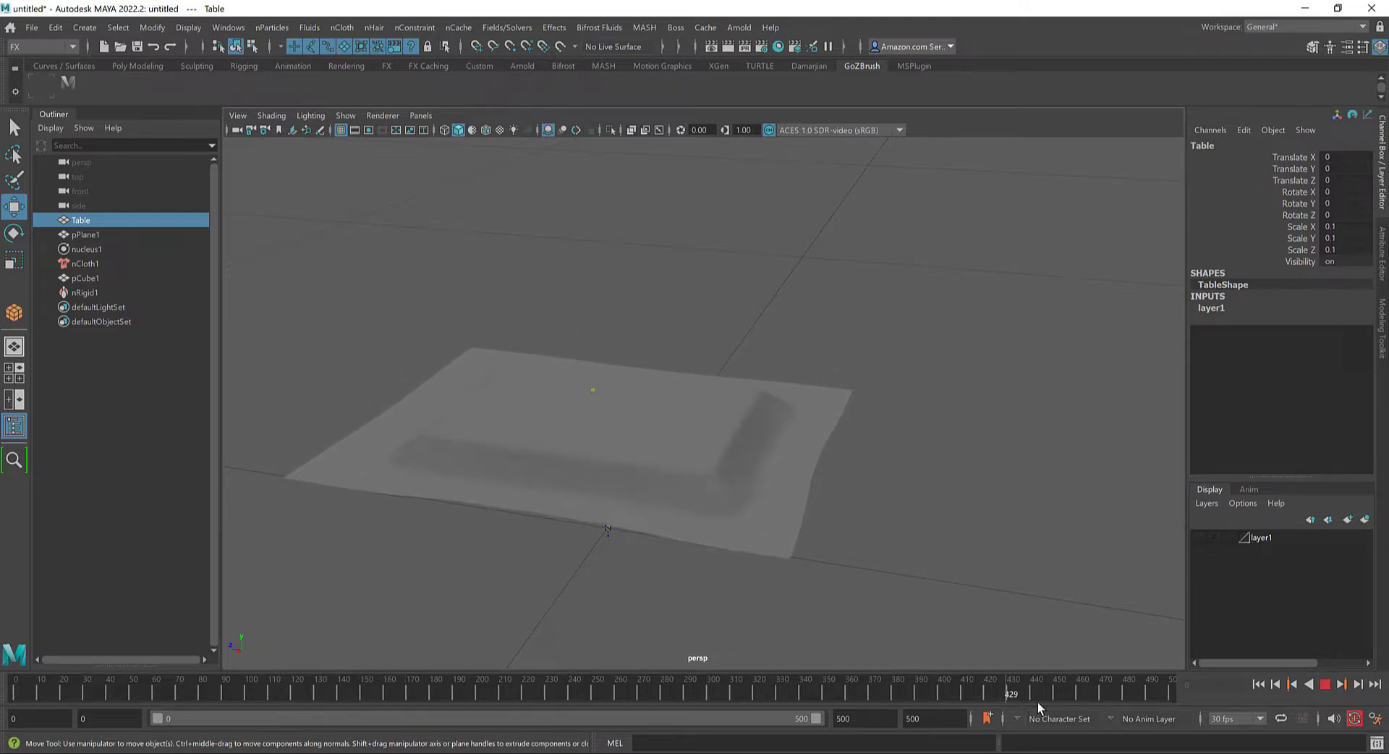
left_click(1167, 700)
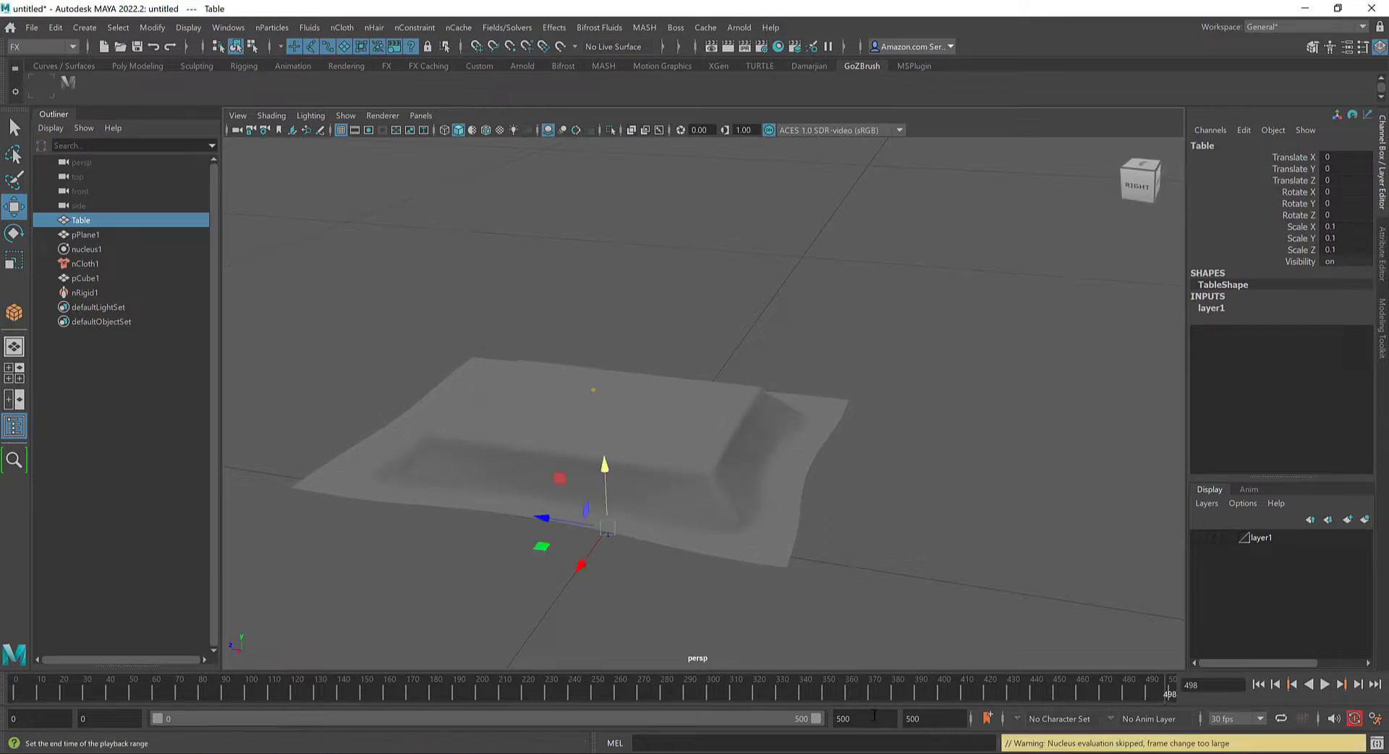
Extend the playback range's end to frame 1000 and continue the simulation to frame 998
key("Return")
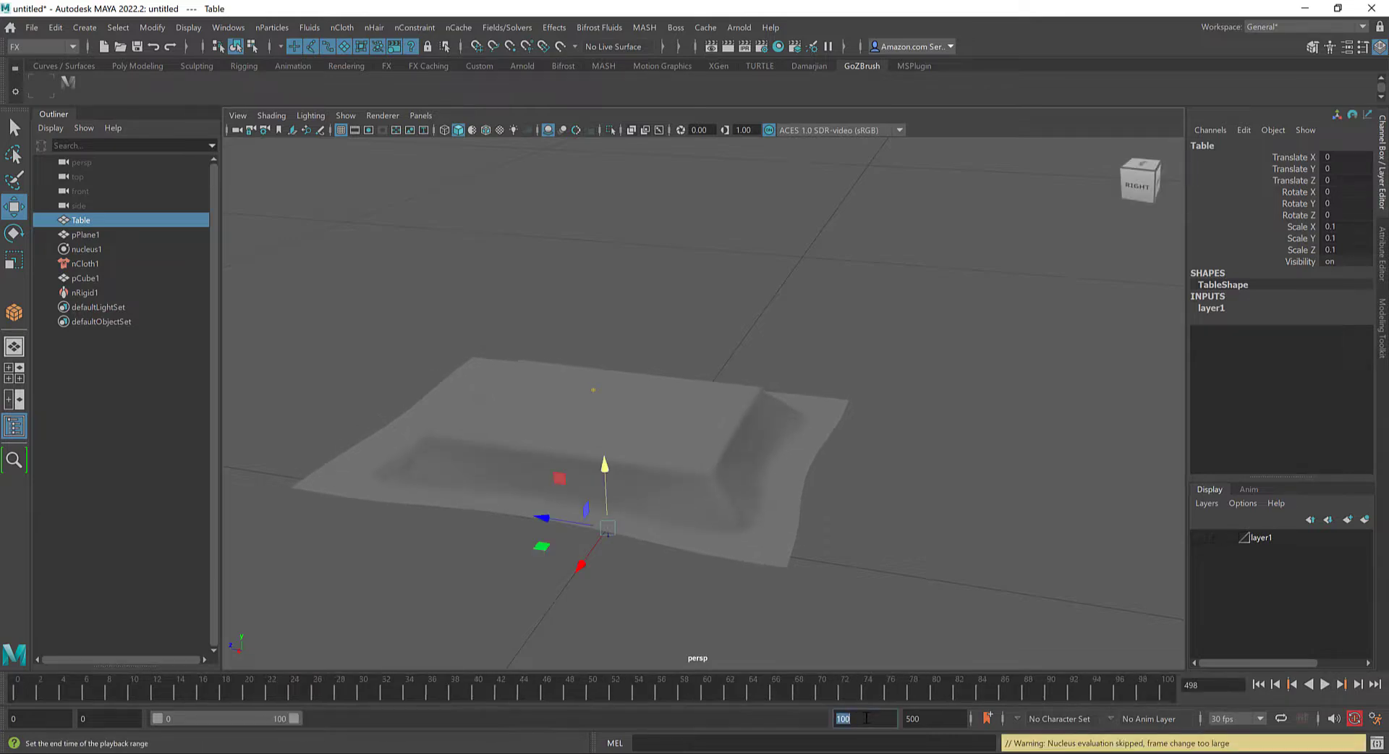
type("0")
key("Return")
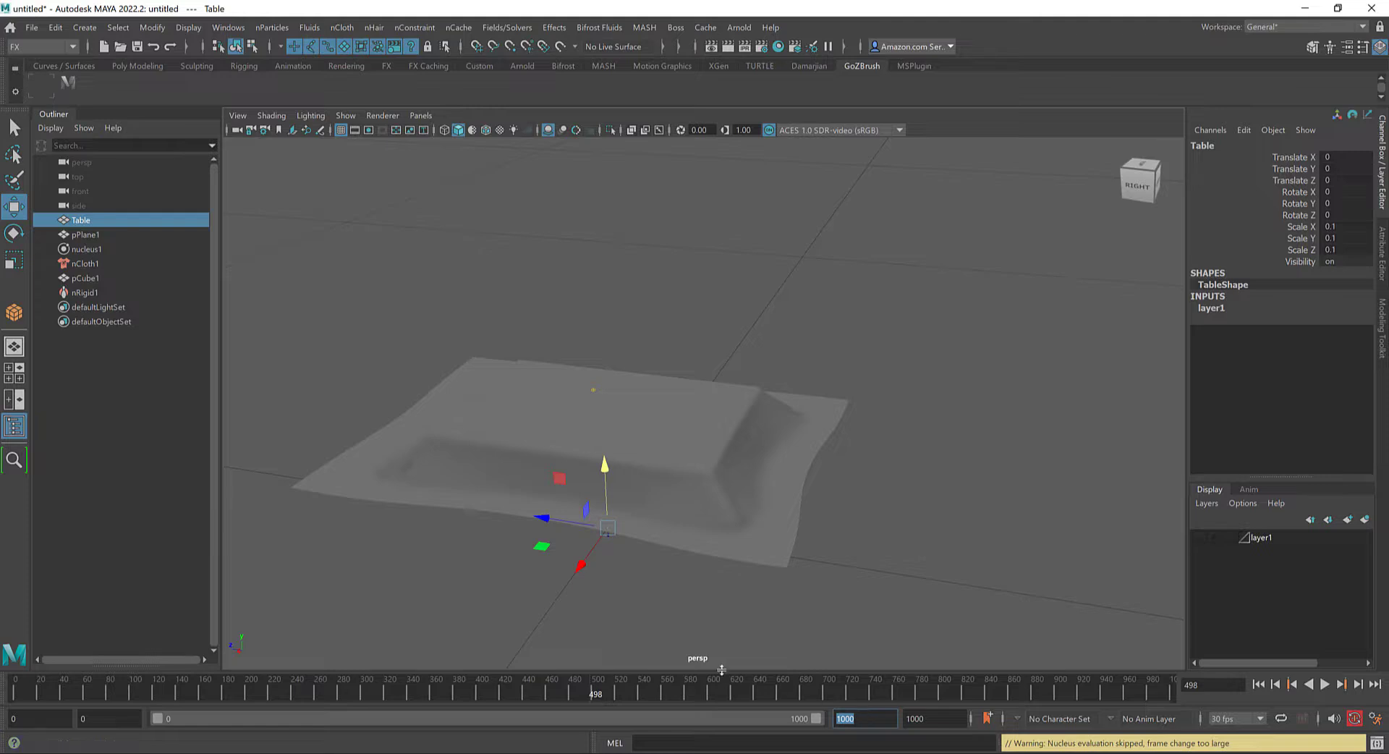
key("alt+v")
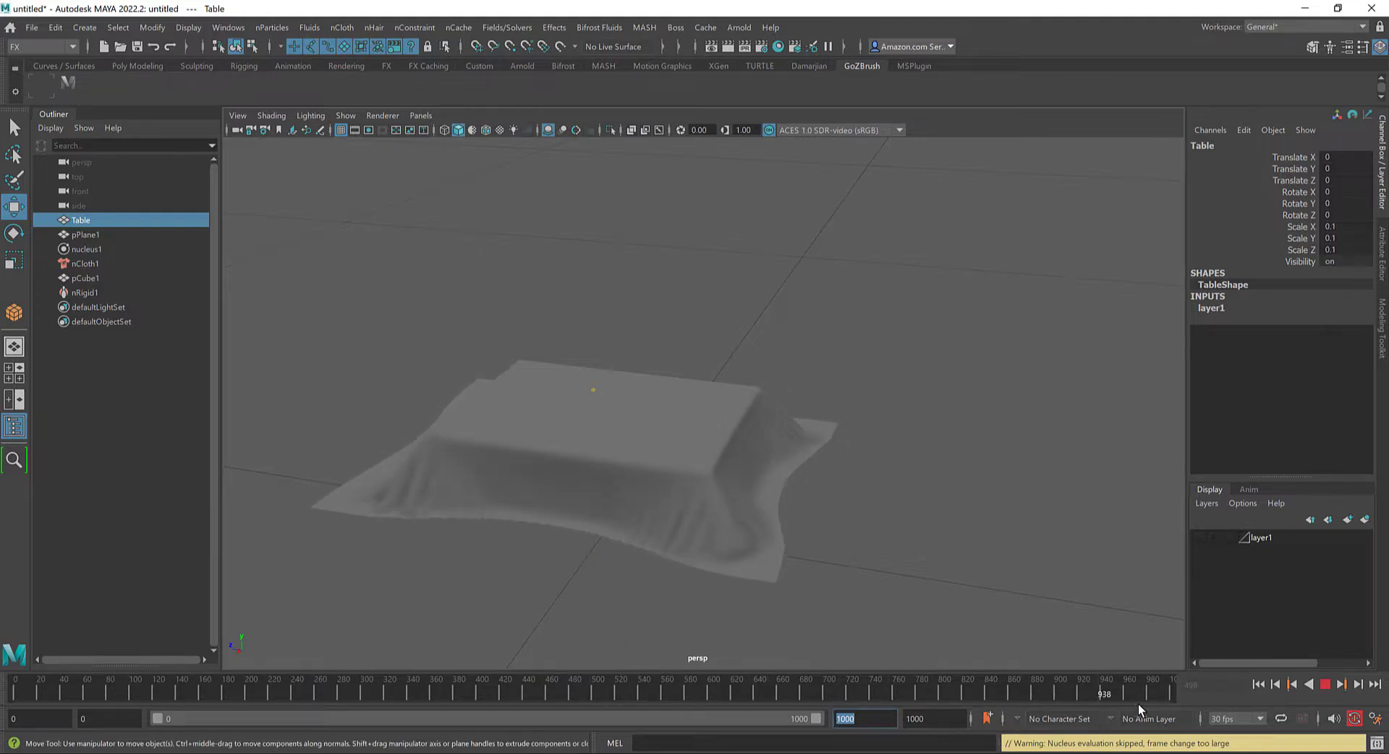
key("alt+v")
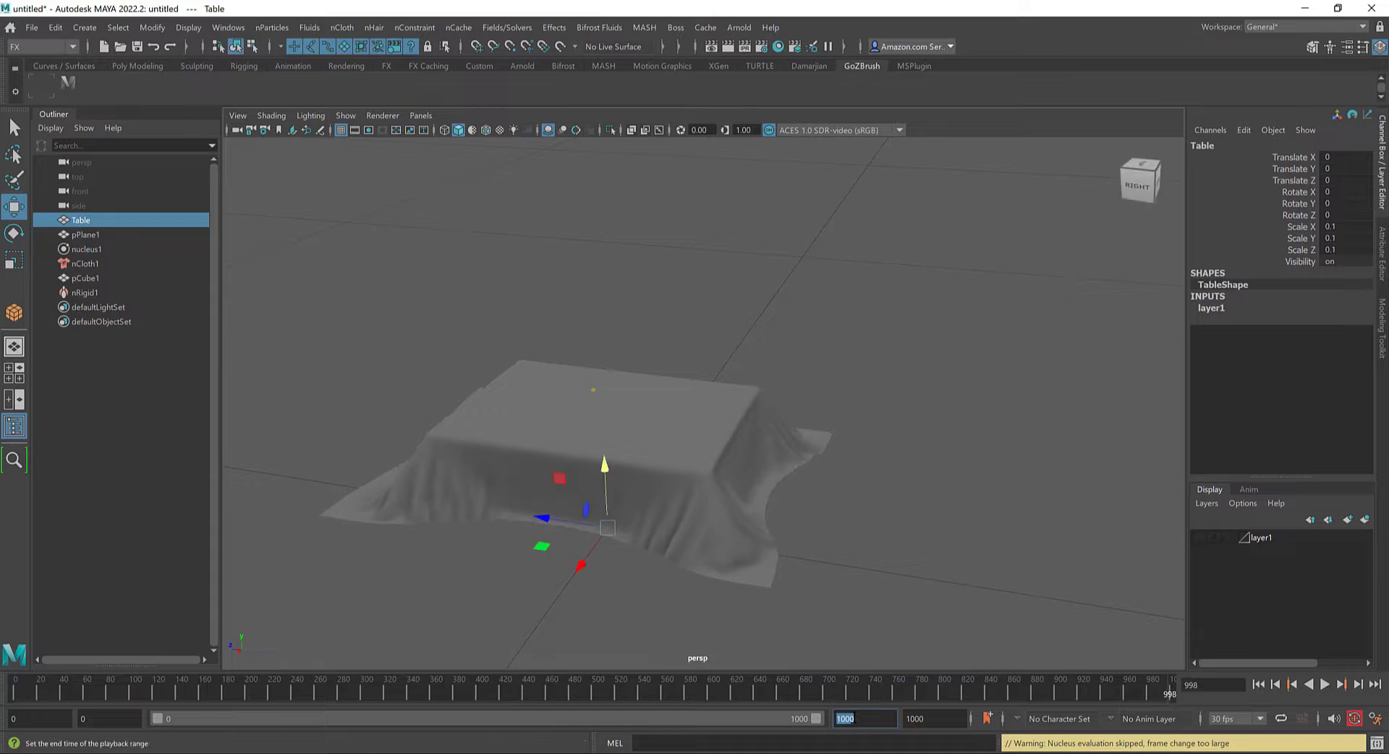
Extend the playback range's end to frame 2000 and continue the simulation, stopping at frame 1081
left_click(863, 719)
type("2000")
key("Return")
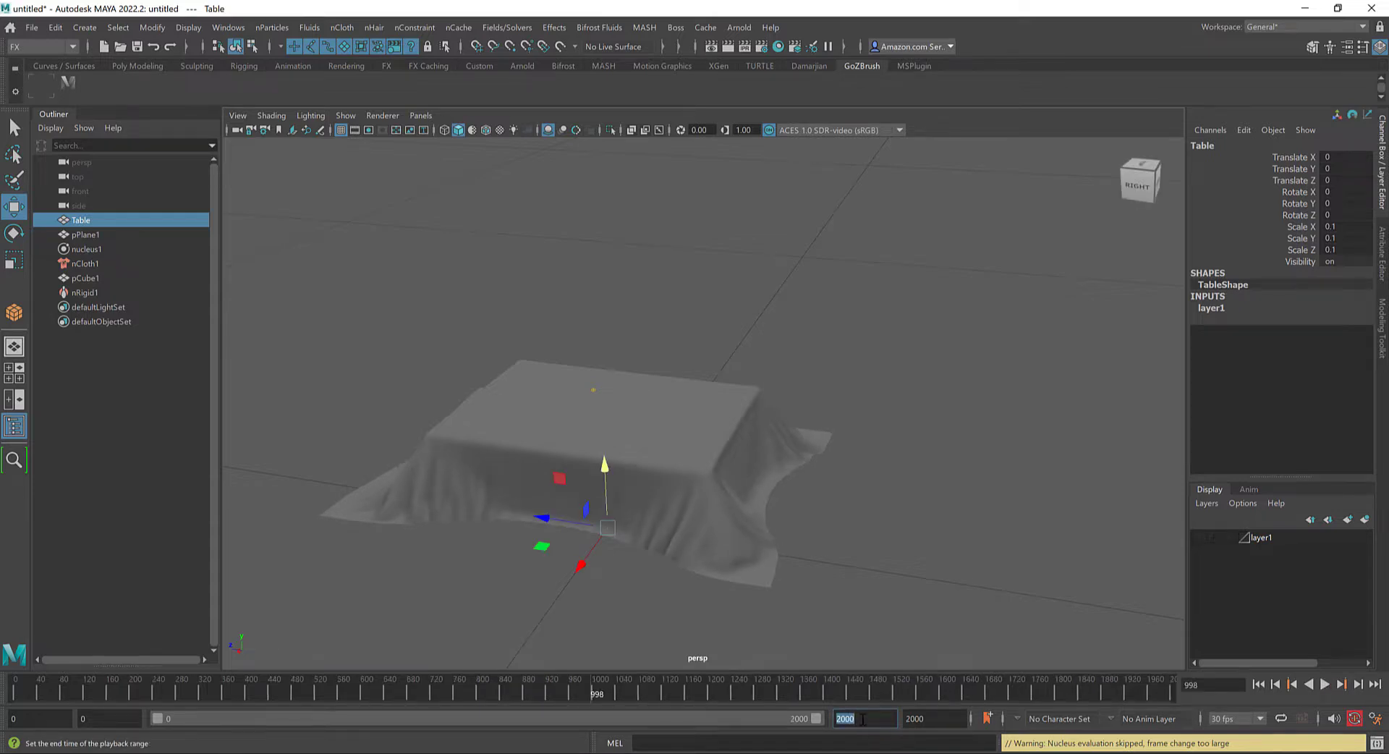
key("alt+v")
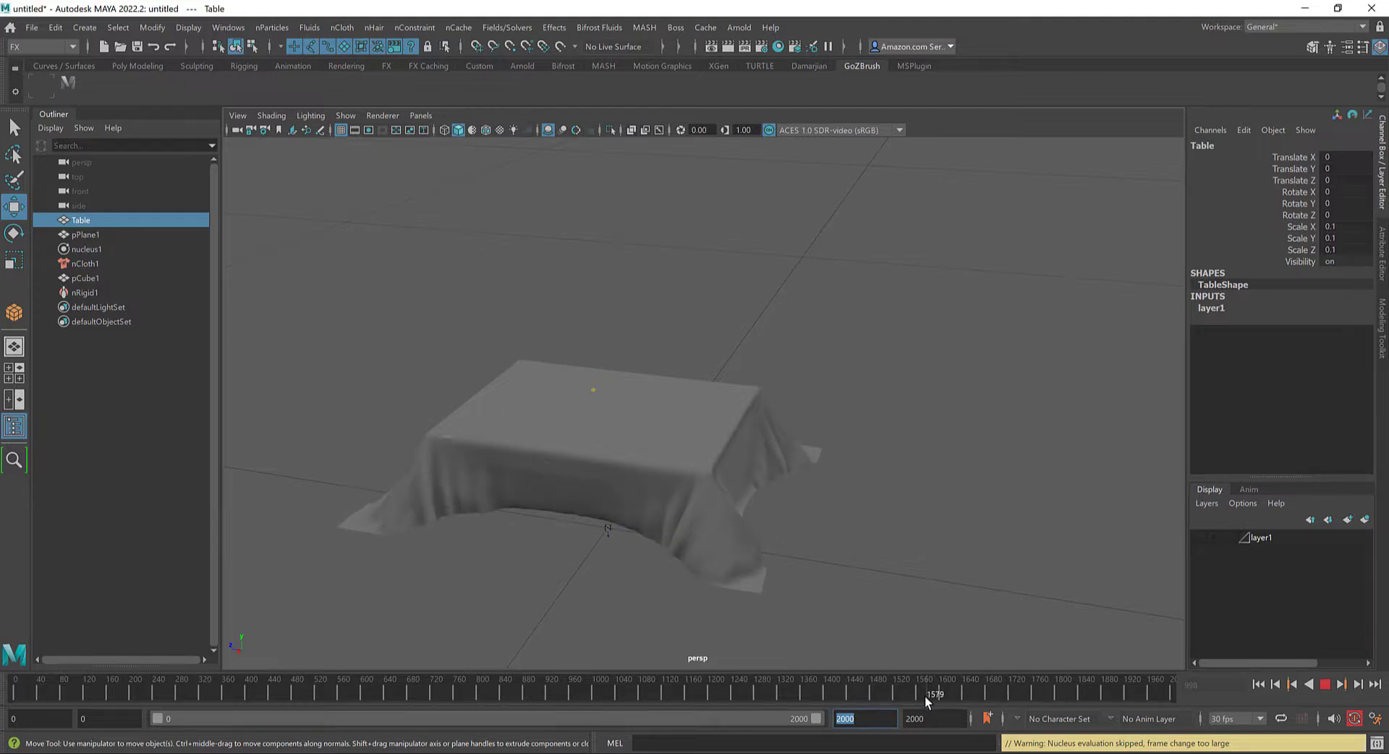
mouse_move(887, 697)
left_mouse_down()
mouse_move(1103, 692)
mouse_move(942, 692)
left_mouse_up()
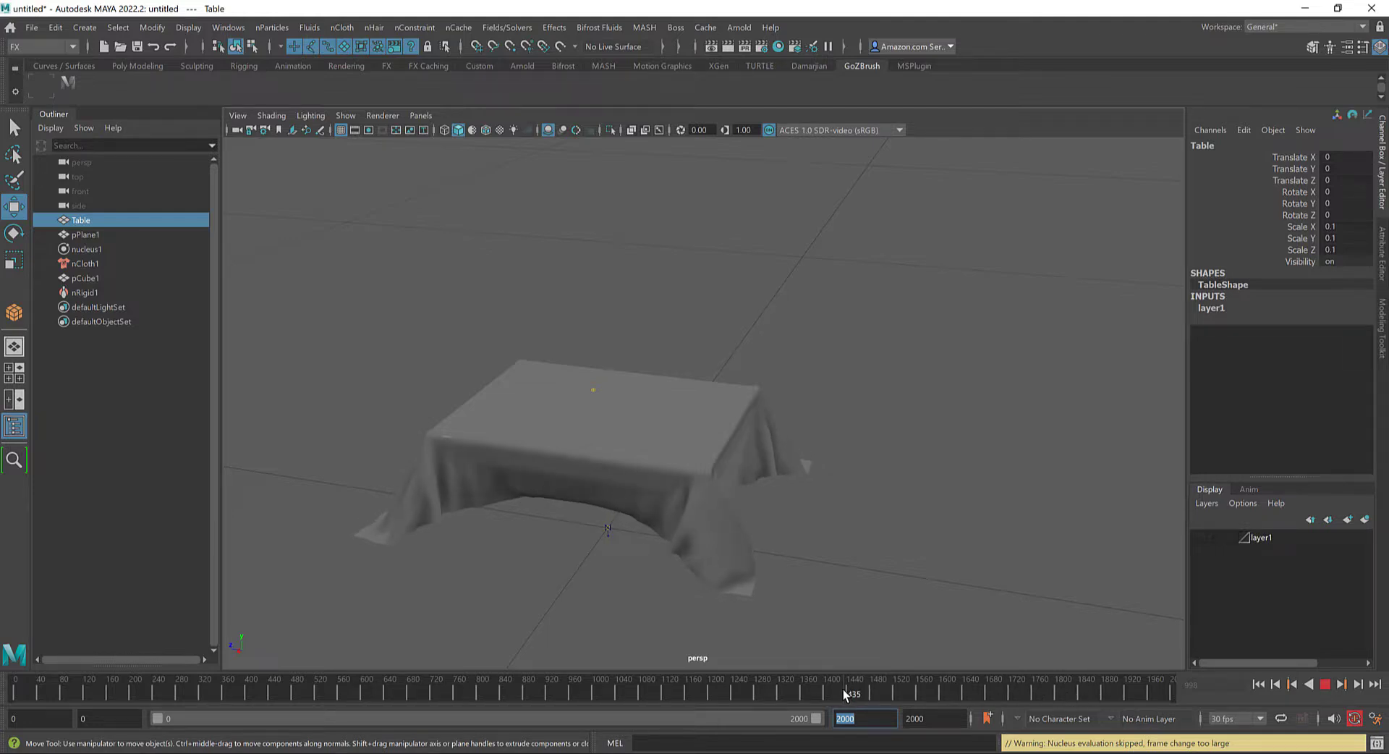
mouse_move(813, 698)
left_mouse_down()
mouse_move(598, 688)
mouse_move(639, 702)
left_mouse_up()
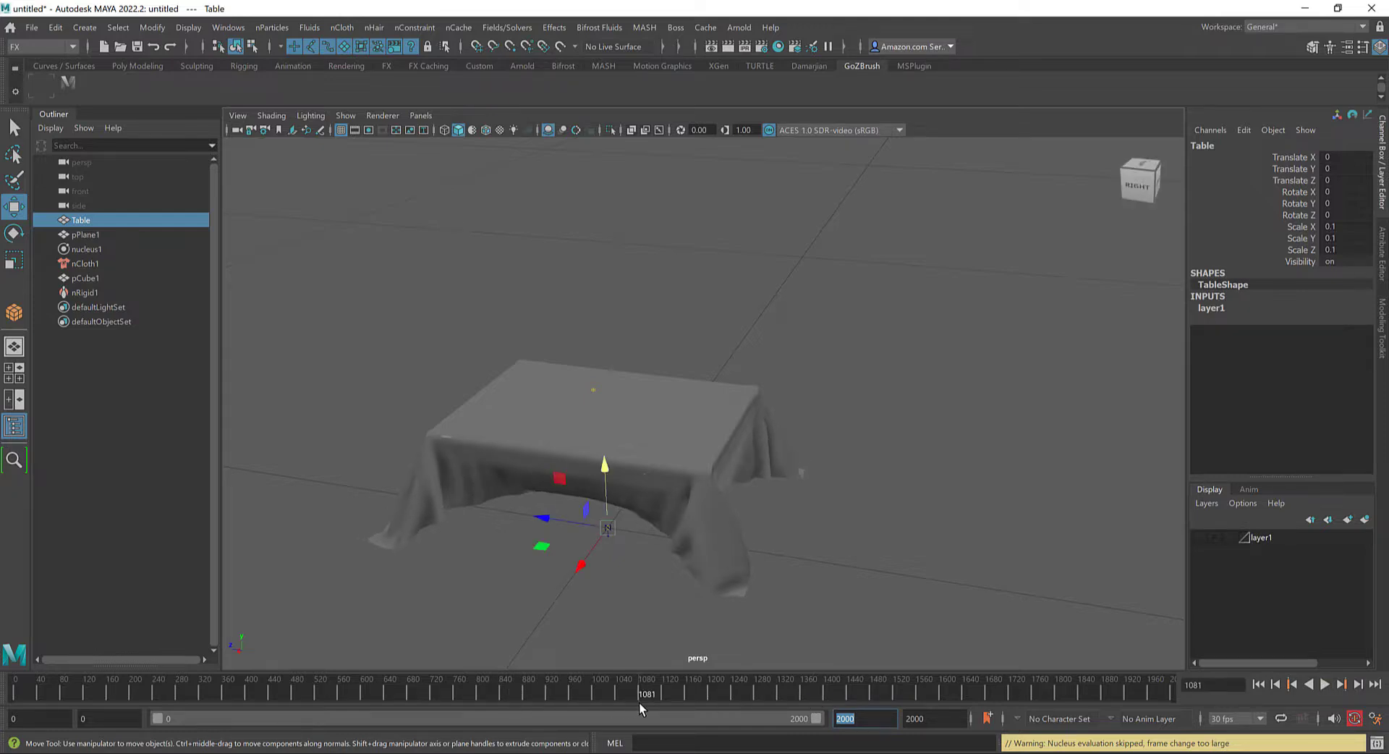
Select the draped cloth plane and scrub through the timeline to check the simulation up to frame 1865
left_click_drag(809, 492, 848, 510, "alt")
left_click(798, 518)
left_click_drag(869, 459, 887, 565, "alt")
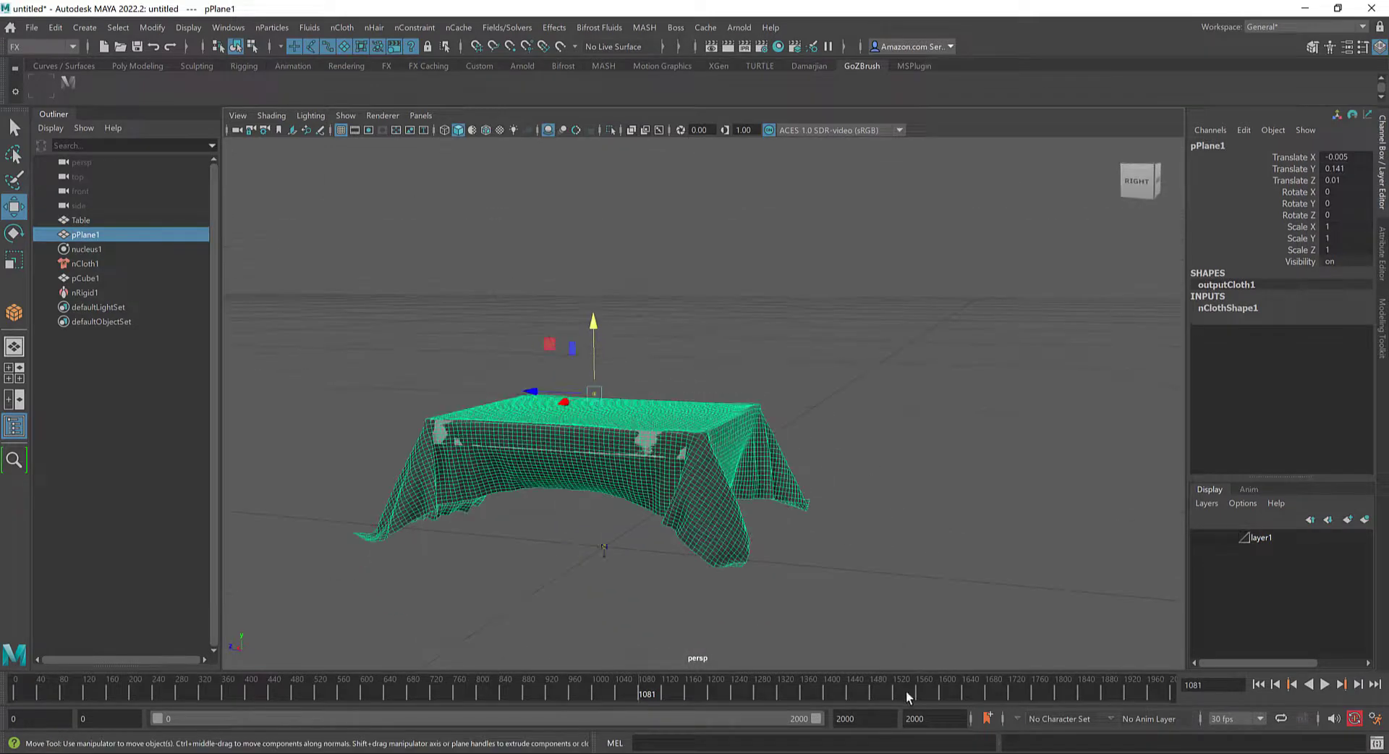
left_click_drag(638, 693, 621, 693)
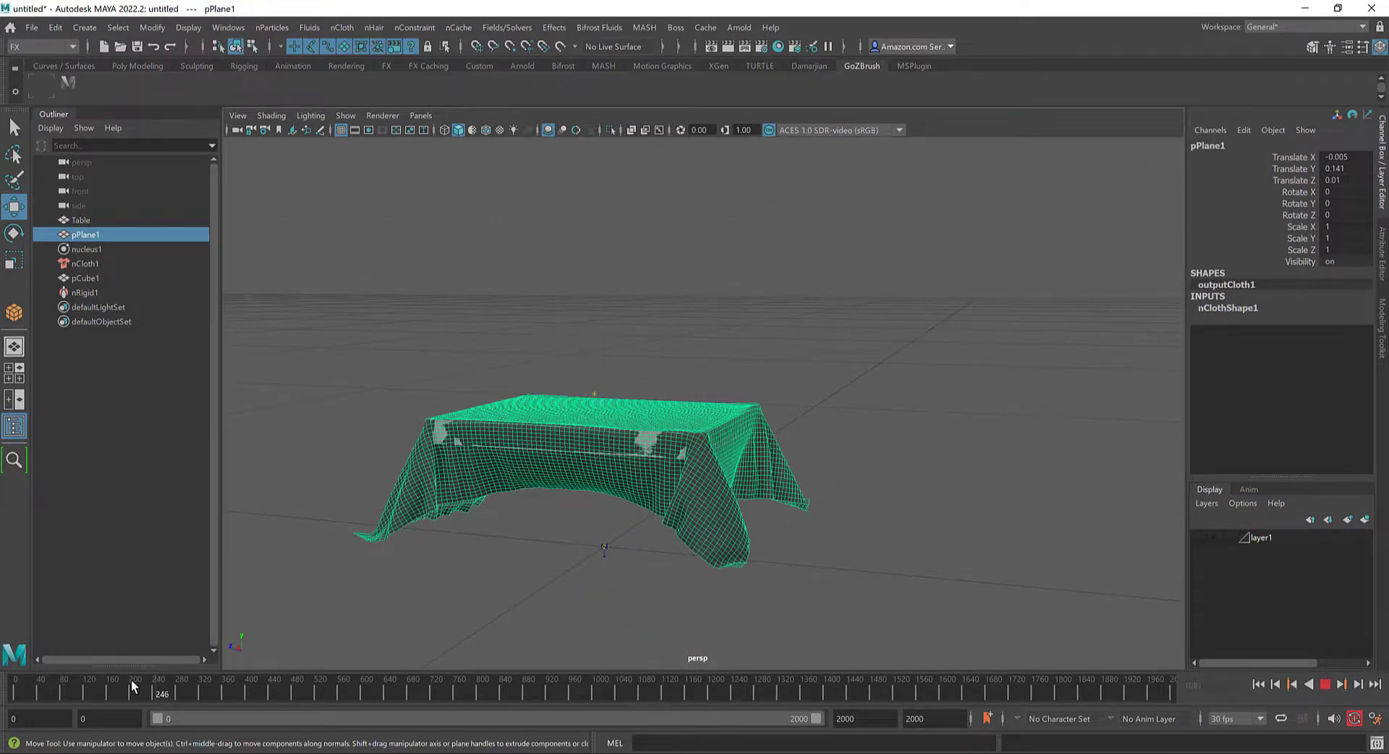
left_click_drag(131, 680, 715, 696)
left_click_drag(810, 692, 1092, 674)
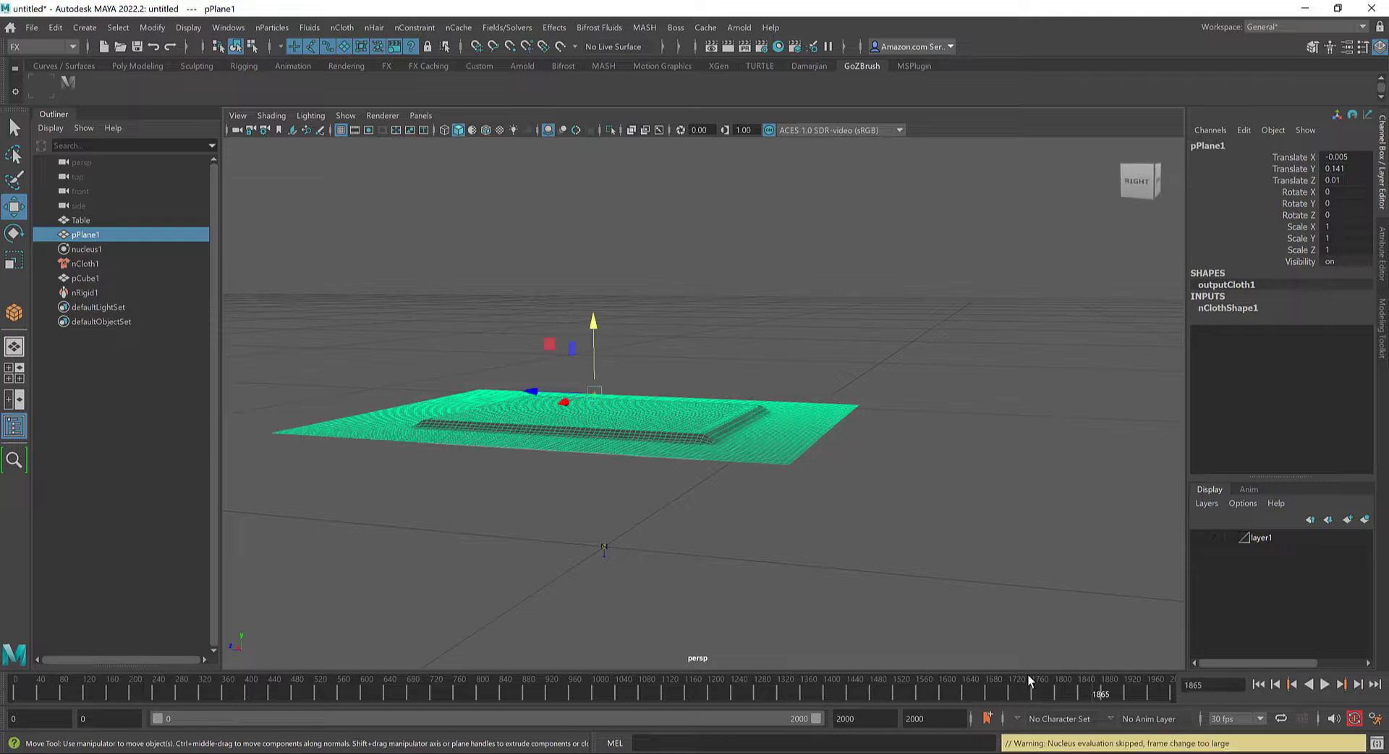
Replay the simulation from near the timeline's start, stop at frame 166 and inspect the drape from several sides
mouse_move(100, 696)
left_mouse_down()
mouse_move(26, 695)
mouse_move(77, 699)
left_mouse_up()
left_click(1325, 683)
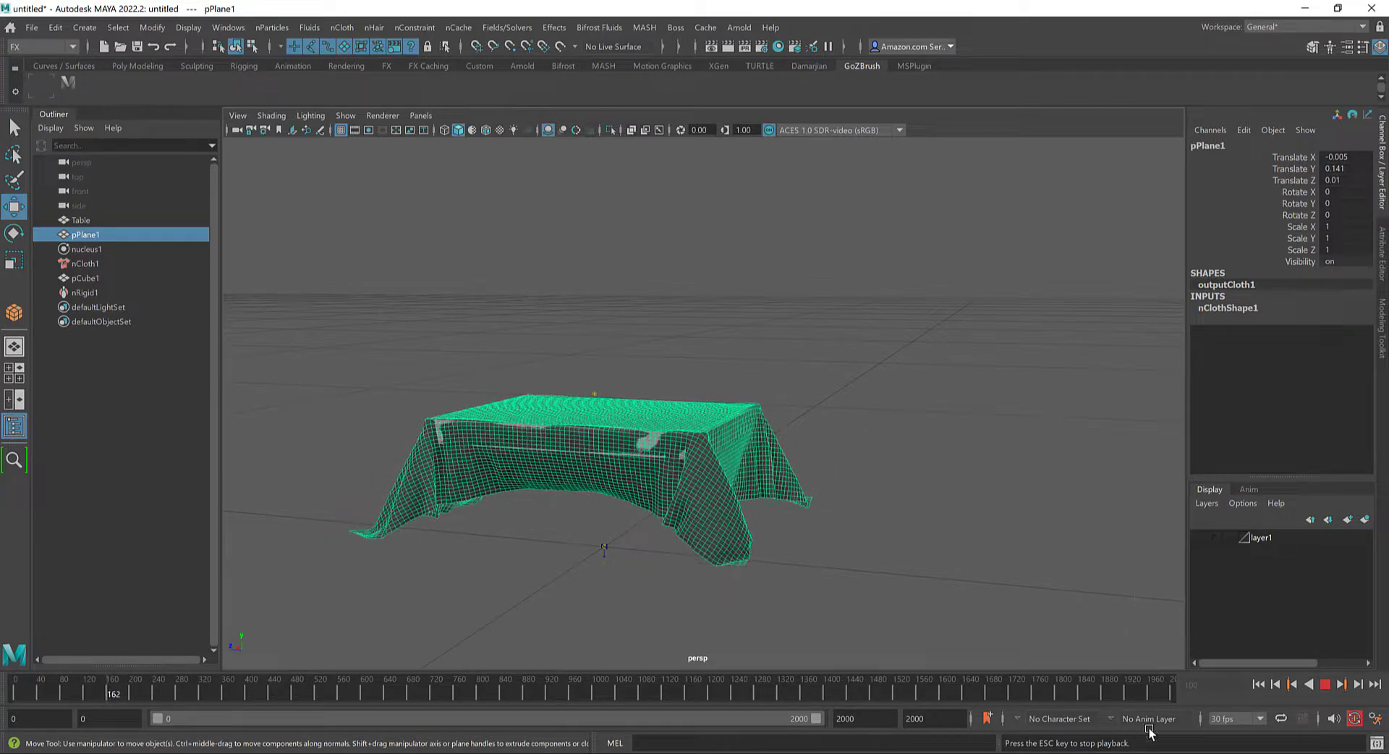
left_click(1324, 683)
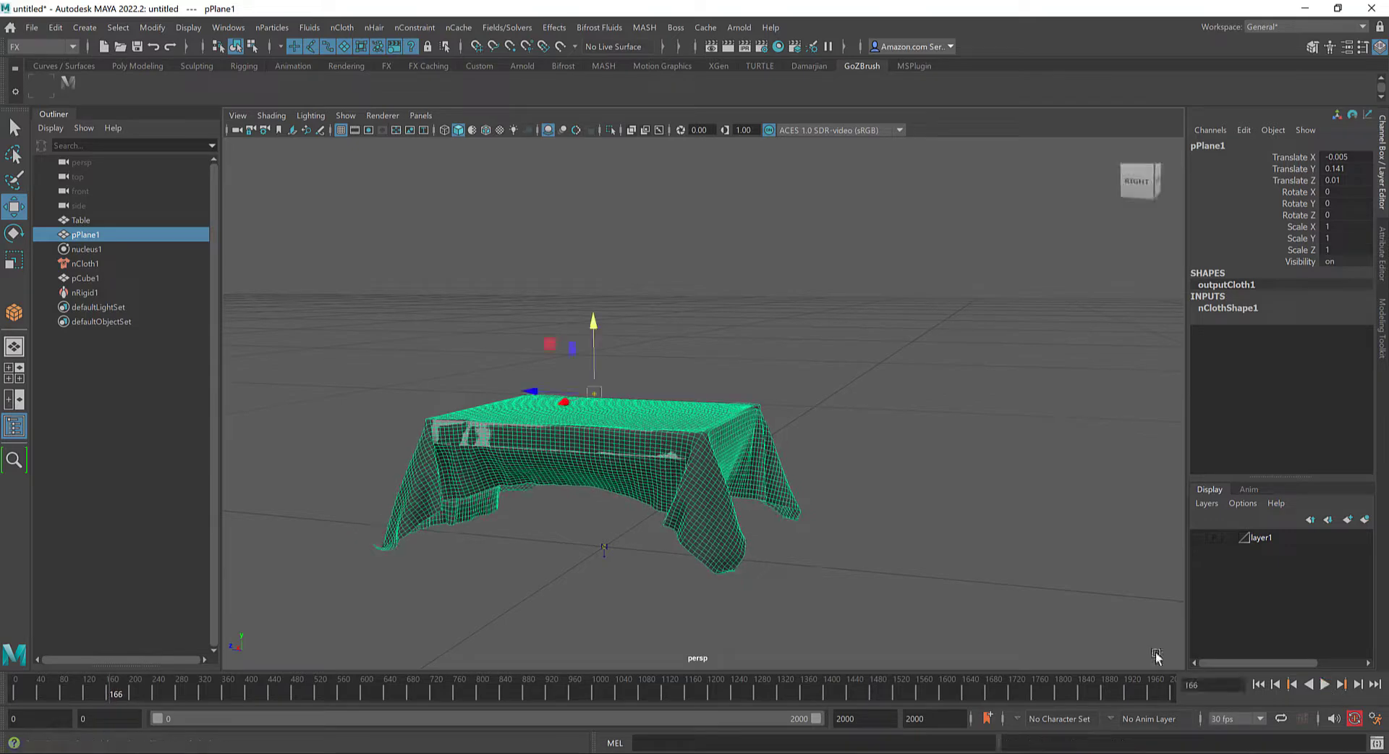
mouse_move(810, 514)
left_mouse_down("alt")
mouse_move(667, 505)
mouse_move(744, 526)
mouse_move(803, 519)
left_mouse_up("alt")
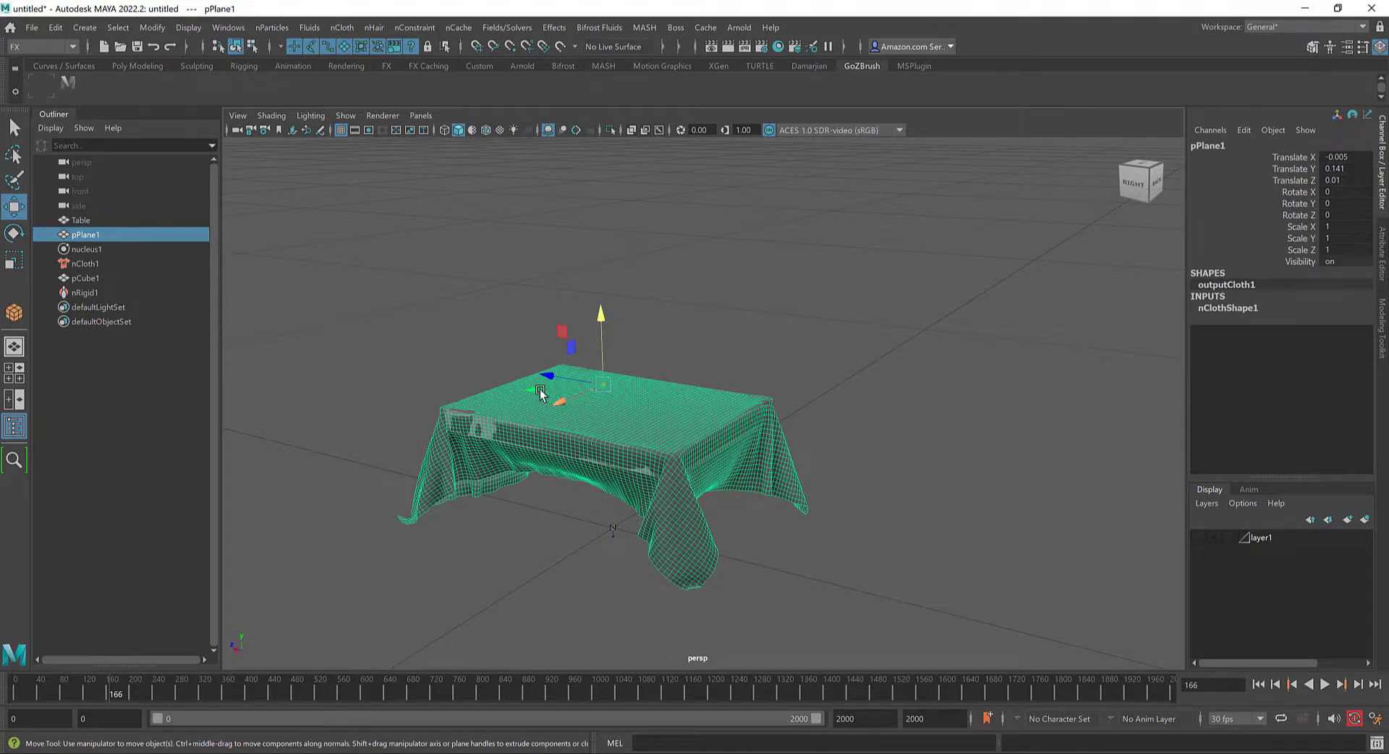
left_click_drag(539, 393, 453, 437, "alt")
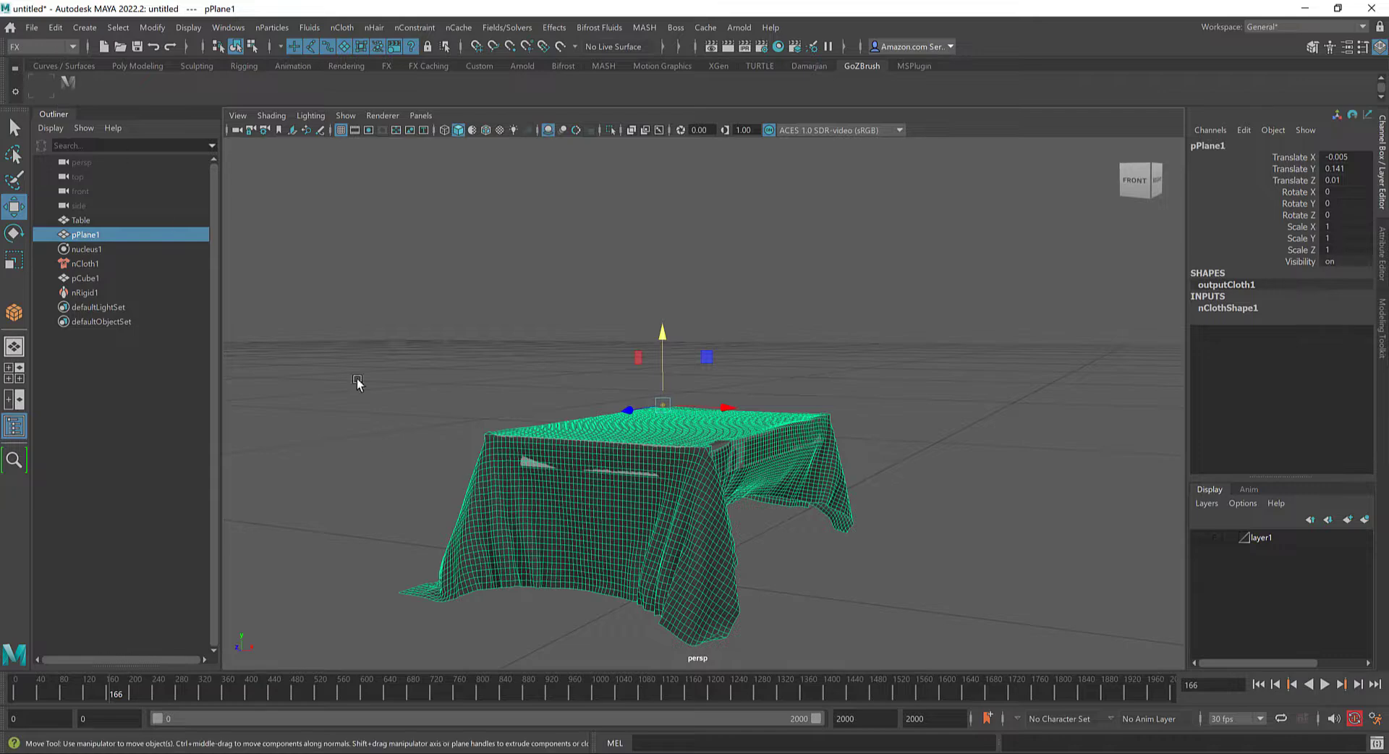
Delete the draped cloth plane's construction history and test by playback that its shape is frozen
left_click(55, 28)
mouse_move(179, 205)
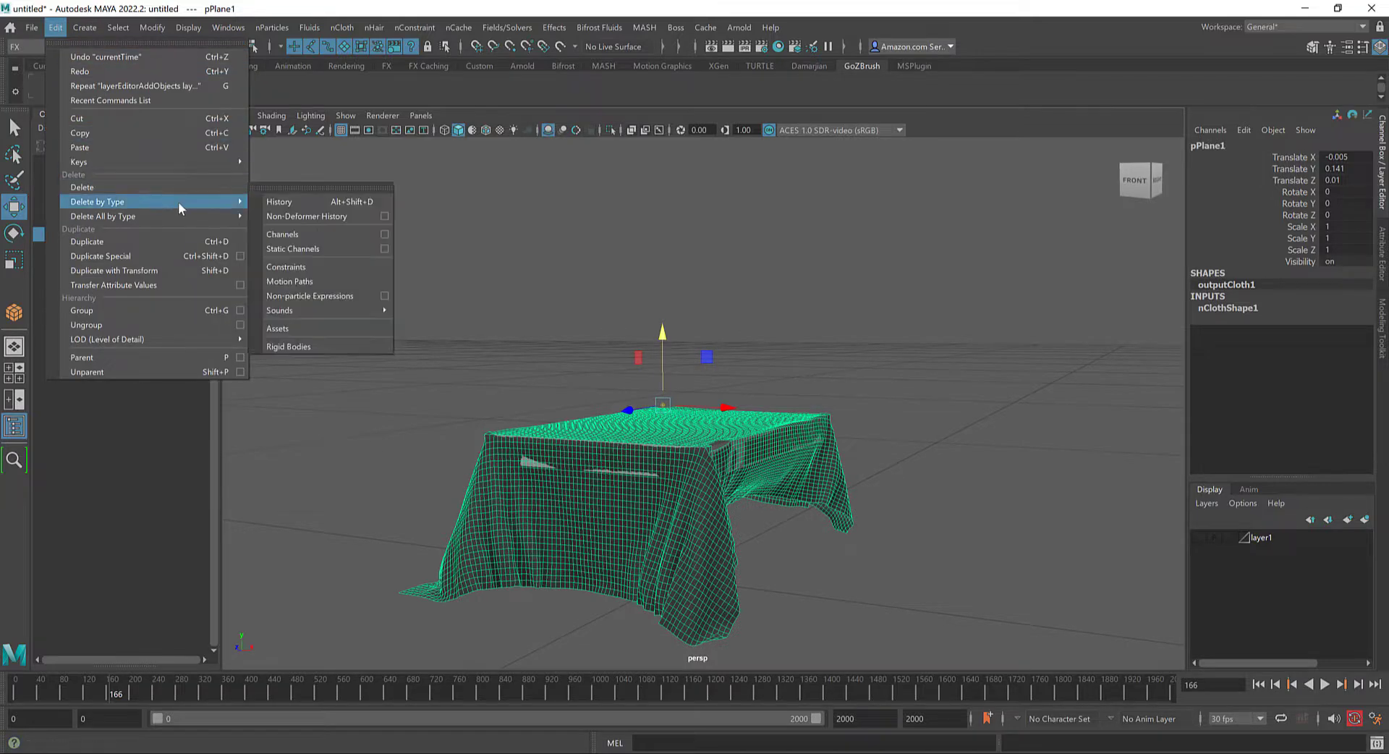
left_click(290, 202)
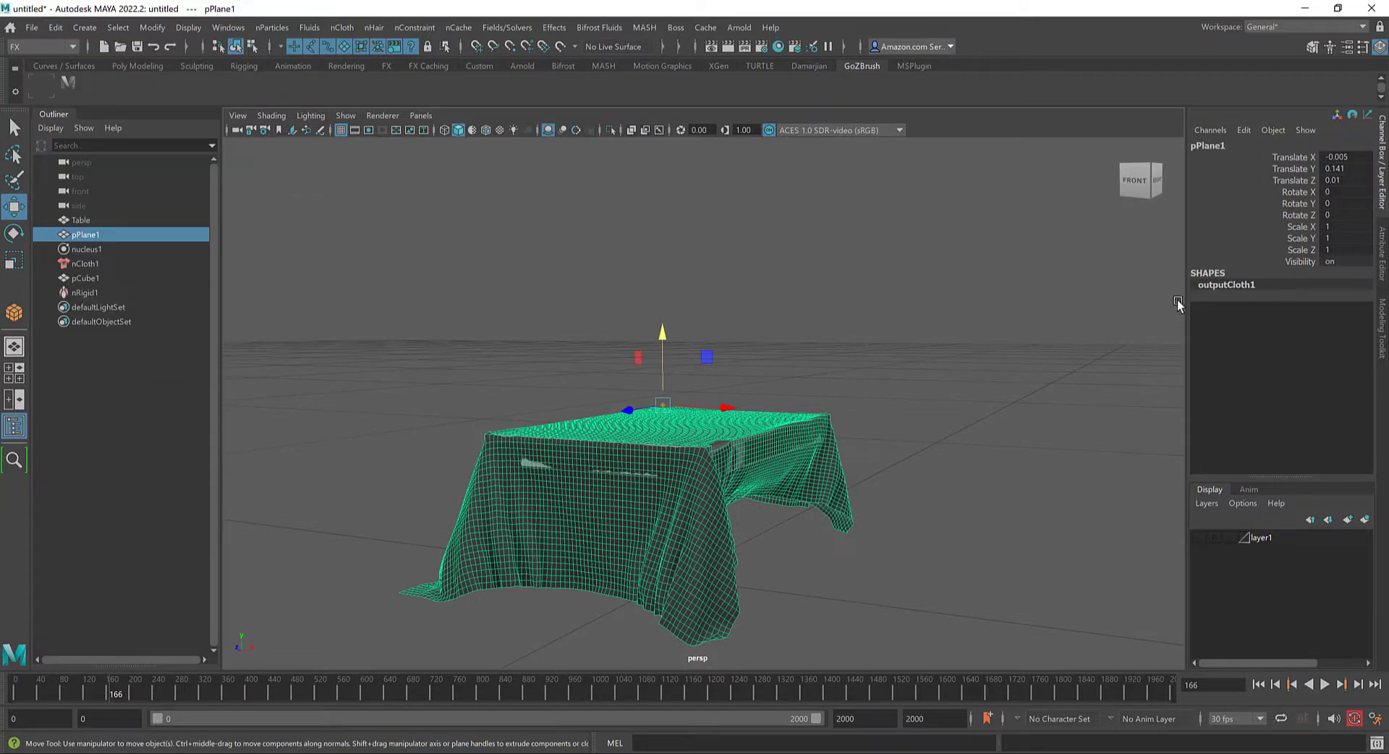
key("alt+v")
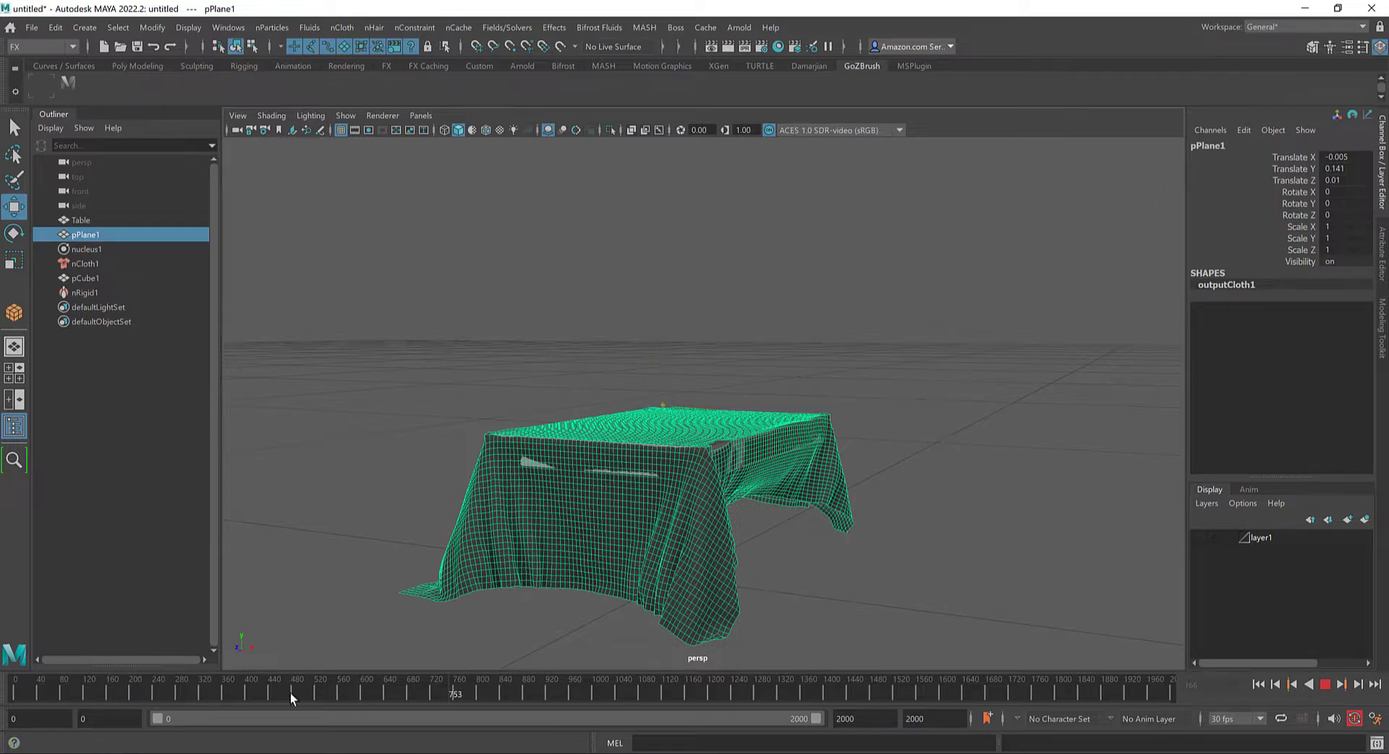
key("alt+v")
Delete the cube collider underneath the tablecloth
left_click_drag(793, 515, 734, 498, "alt")
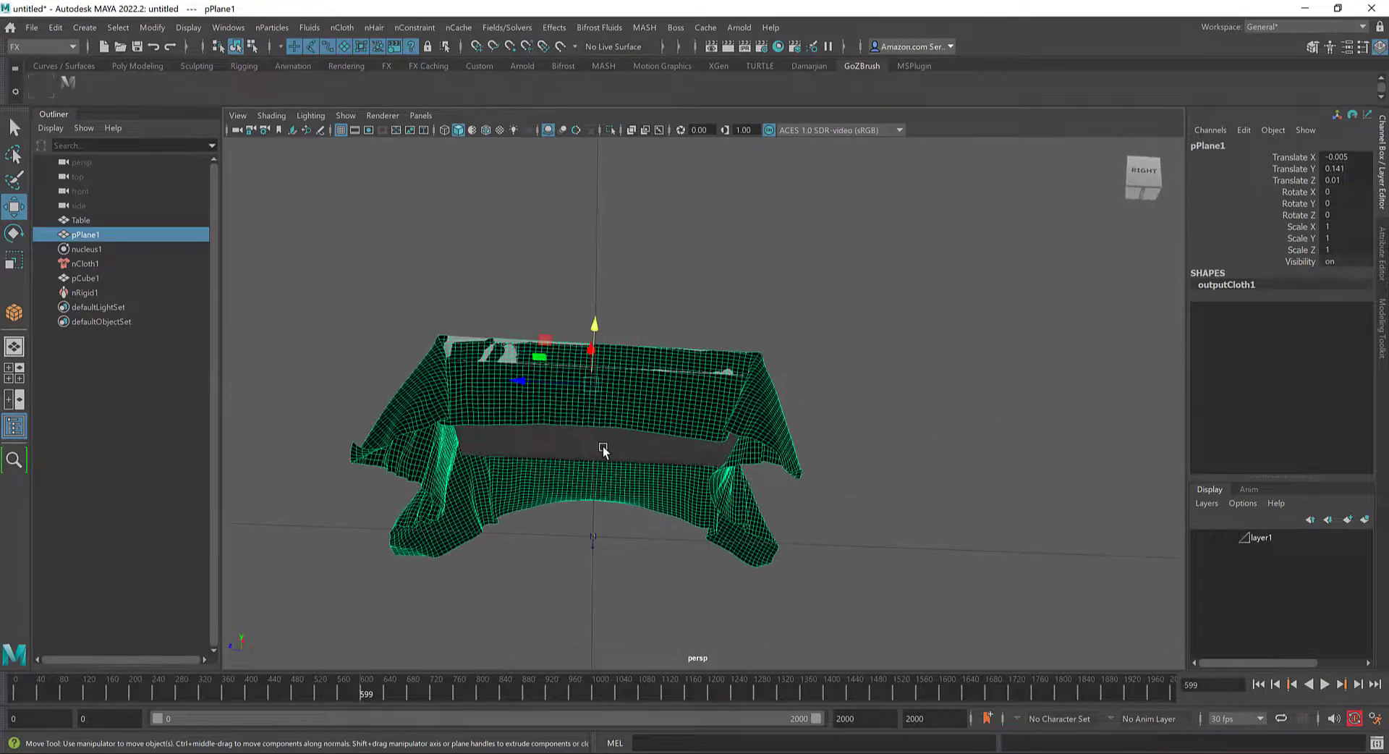
left_click(602, 448)
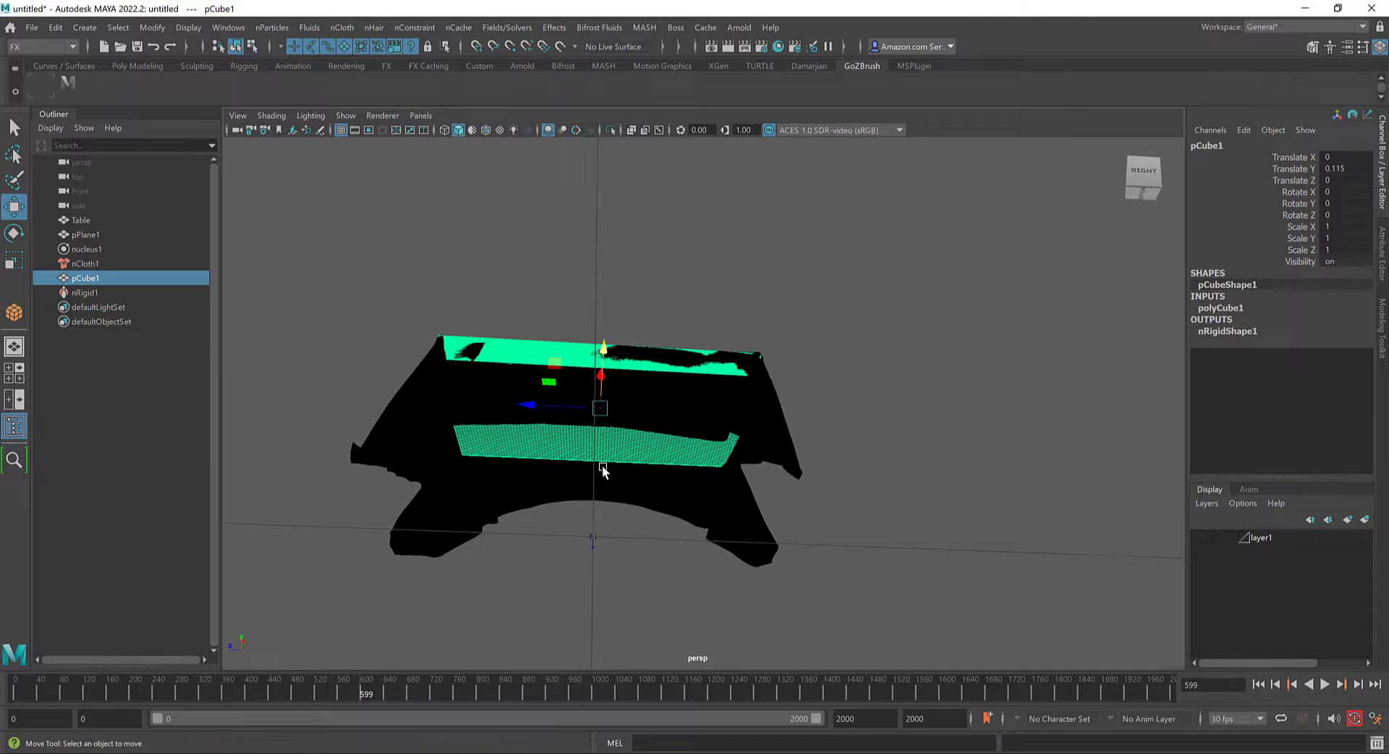
key("Delete")
Show the table's display layer and raise the tablecloth to Y 0.149 so it covers the tabletop
left_click(1198, 538)
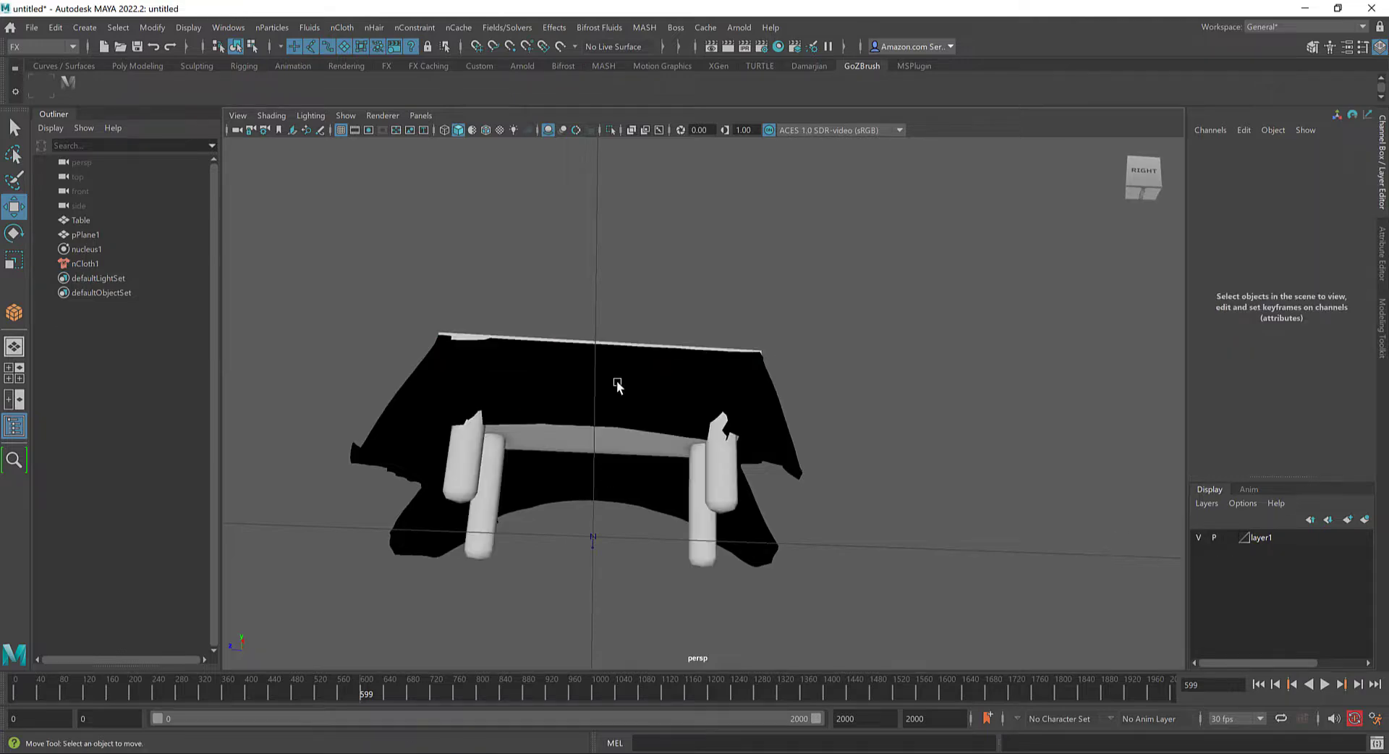
left_click_drag(617, 384, 620, 406, "alt")
left_click(527, 466)
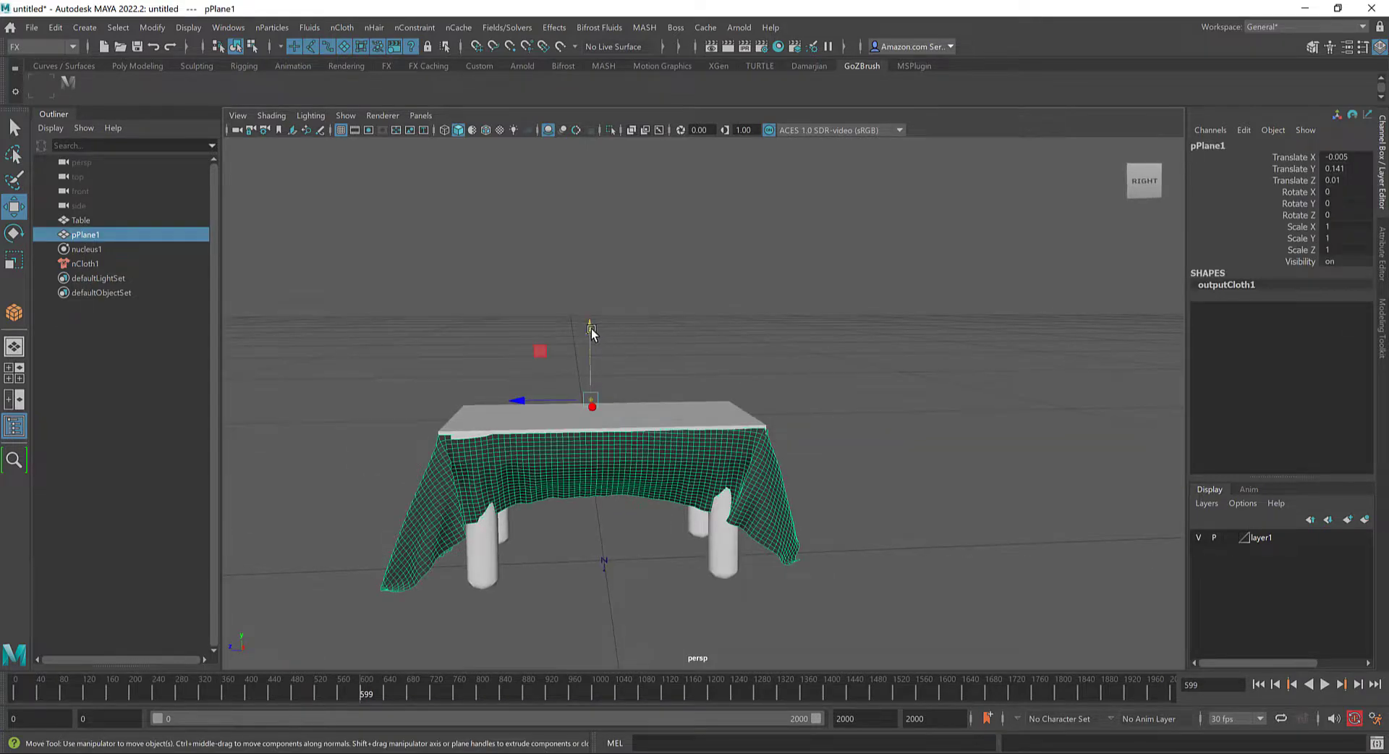
left_click_drag(591, 331, 730, 373)
Delete all construction history in the scene
left_click(56, 28)
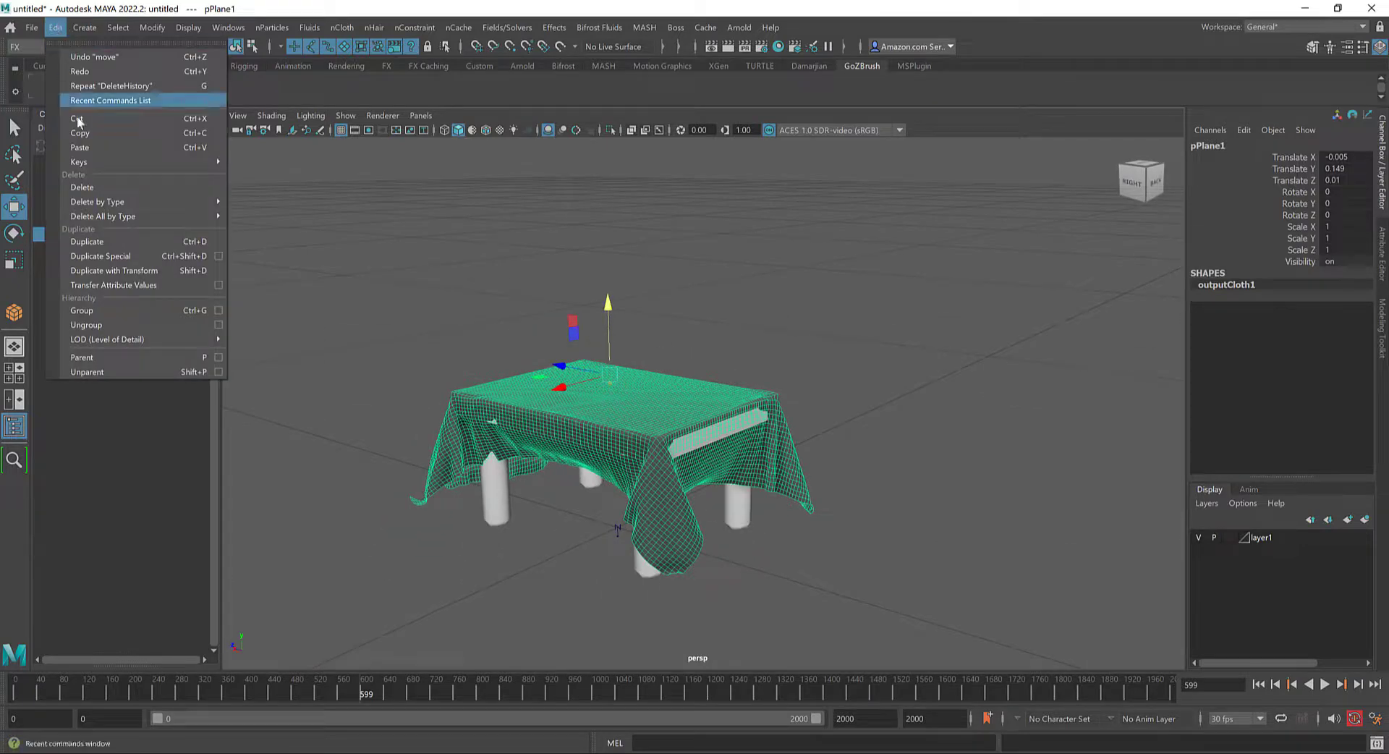
mouse_move(183, 216)
left_click(278, 215)
left_click_drag(398, 298, 588, 497)
Restore the table's original size by setting its Scale X, Y and Z to 1
left_click(658, 579)
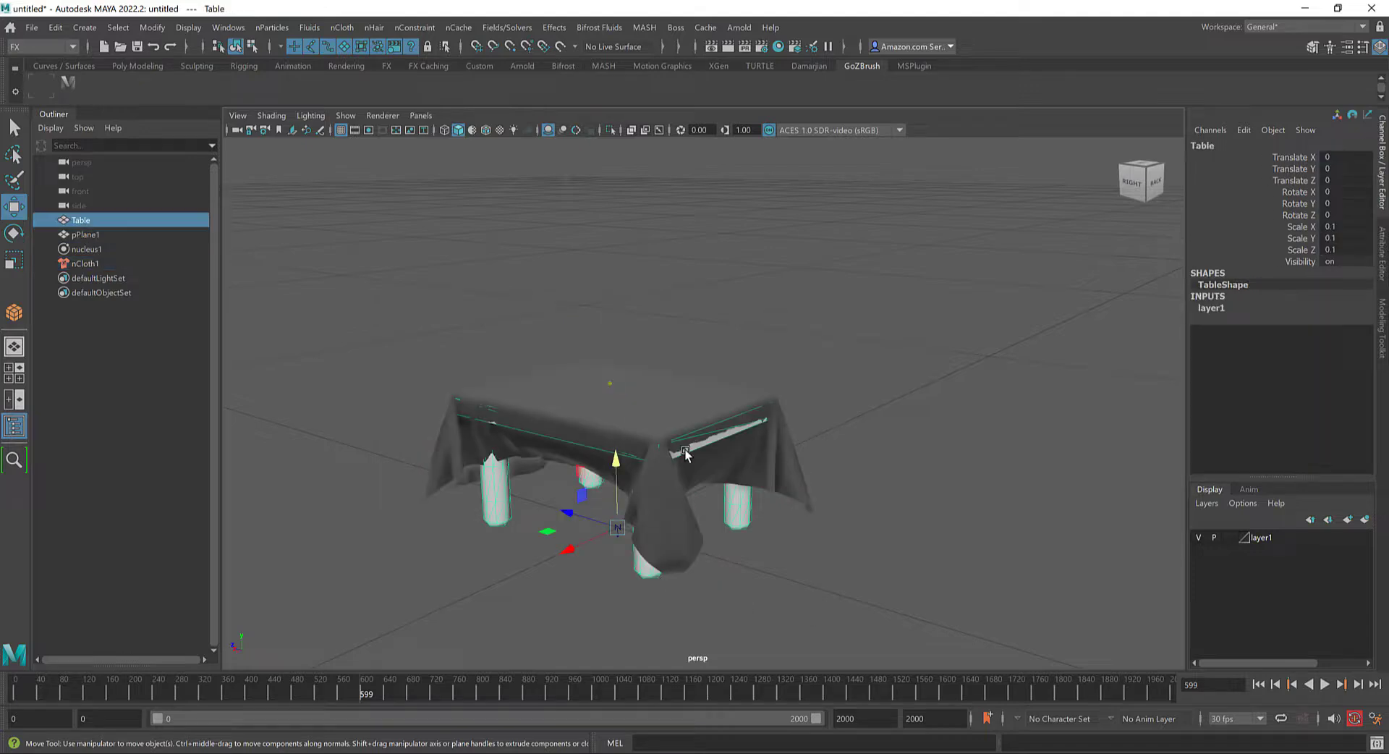
left_click(774, 460, "shift")
left_click(673, 536)
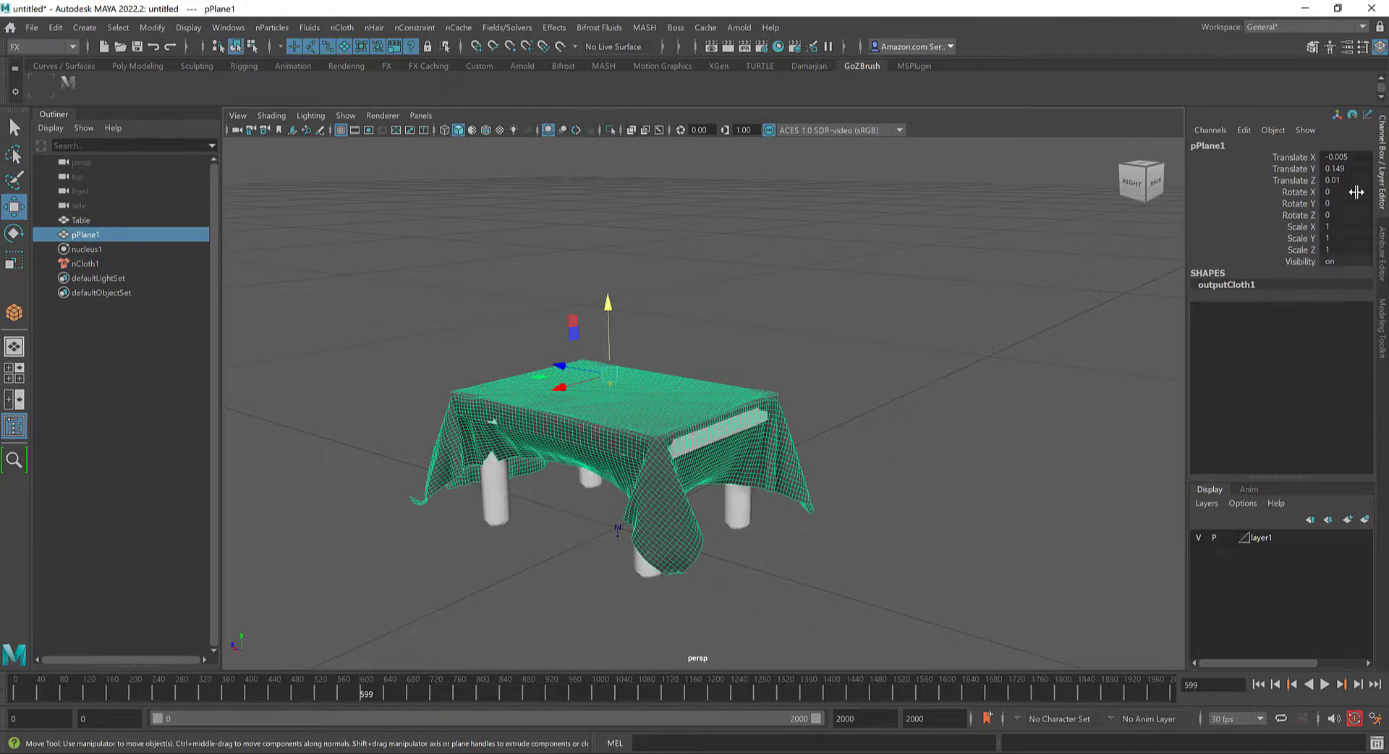
left_click(738, 515)
left_click_drag(1352, 227, 1346, 253)
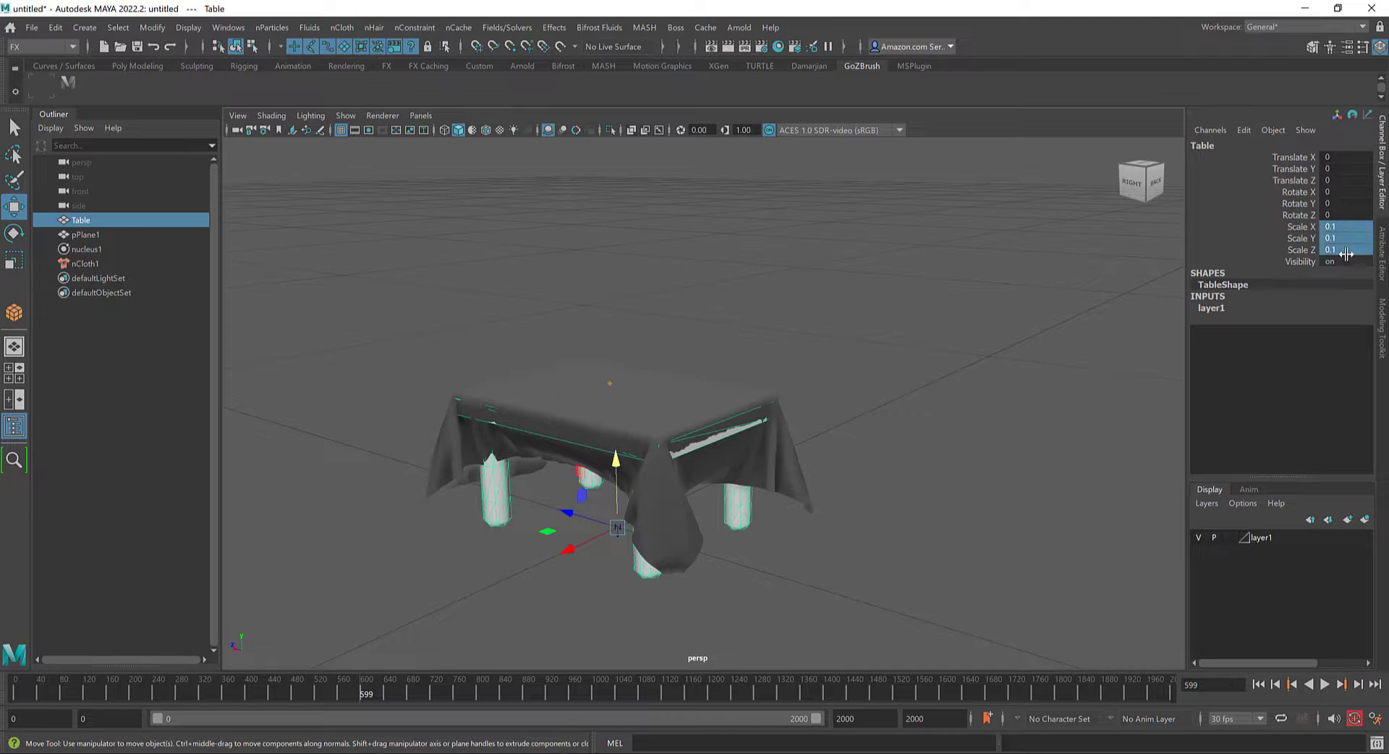
type("1")
key("Return")
scroll(508, 528, "down", 4)
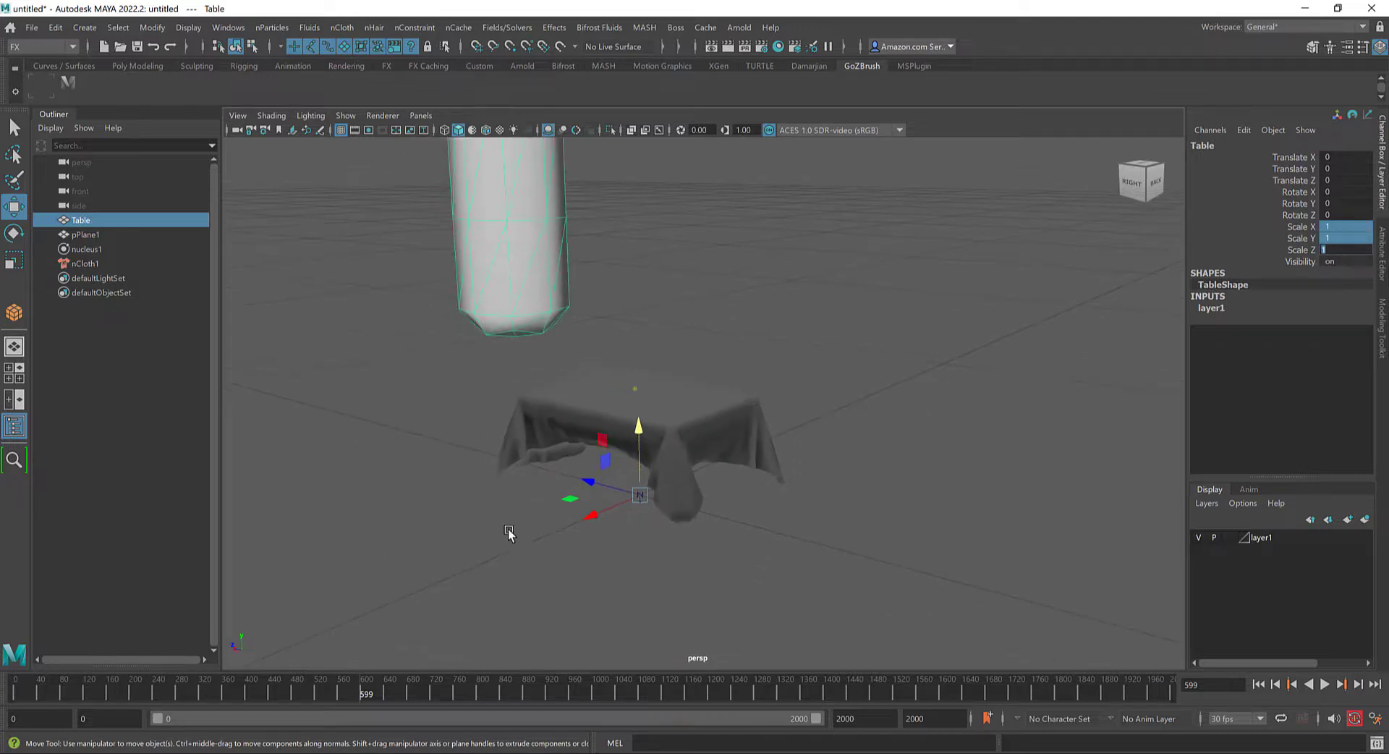
Select the small tablecloth beneath the enlarged table and make it ready for scaling
left_click(726, 440)
scroll(671, 467, "down", 3)
scroll(672, 469, "down", 3)
key("r")
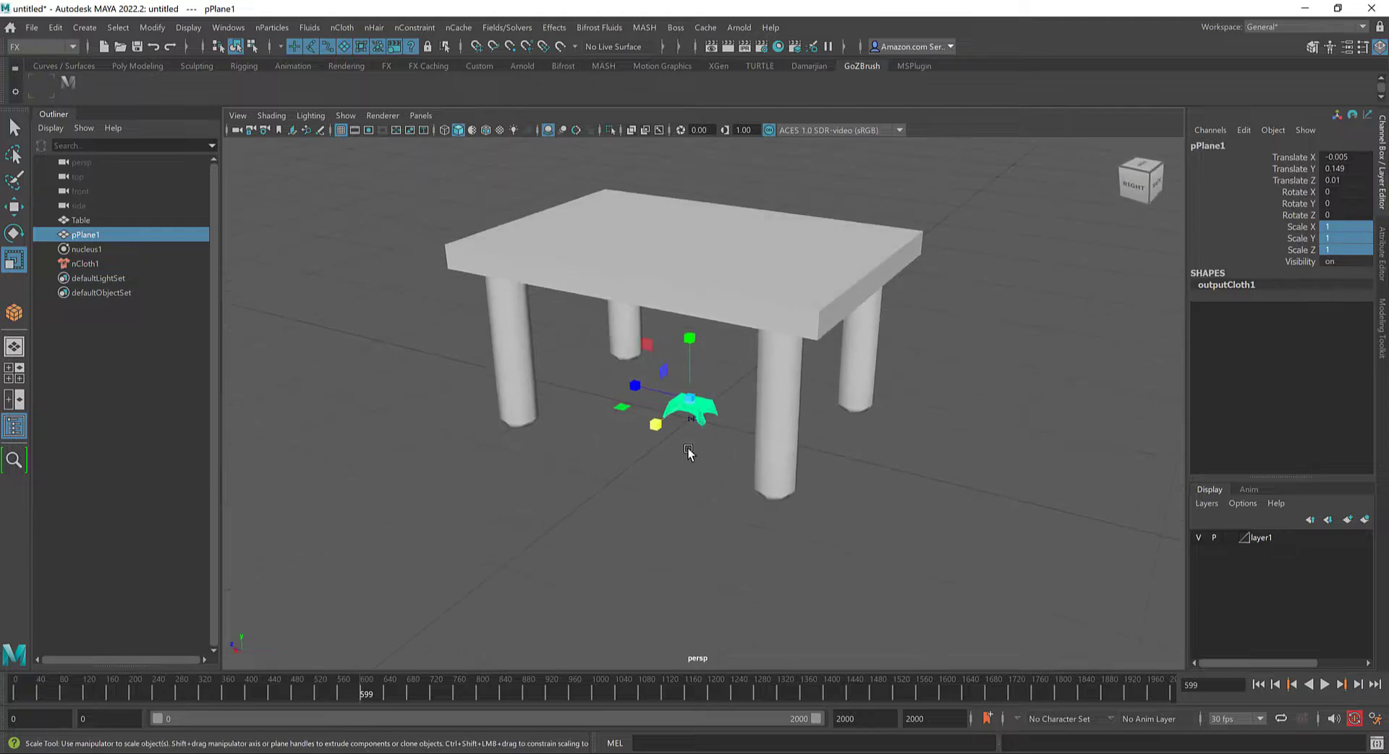
scroll(691, 453, "up", 5)
left_click_drag(635, 421, 592, 456)
key("ctrl+z")
mouse_move(615, 381)
left_mouse_down()
mouse_move(567, 367)
mouse_move(599, 379)
left_mouse_up()
key("ctrl+z")
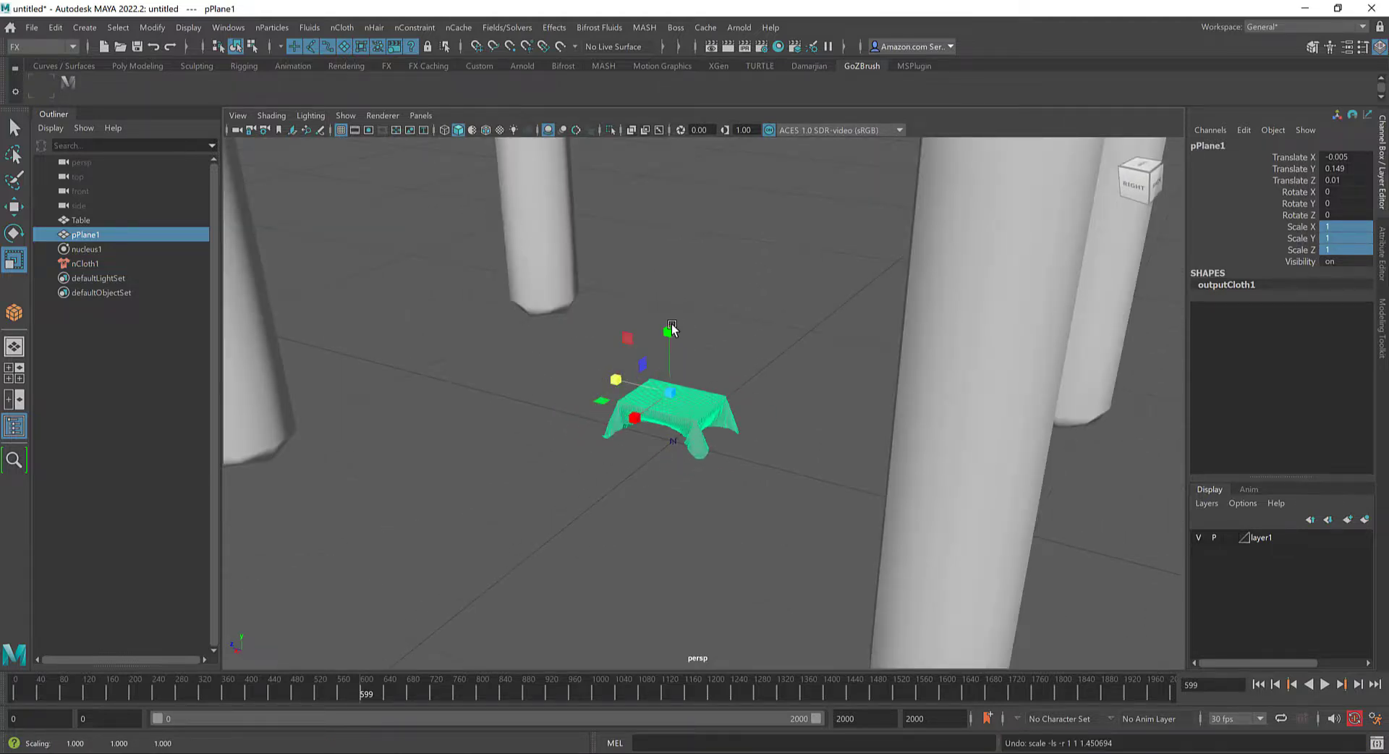
left_click_drag(669, 331, 665, 306)
key("ctrl+z")
Scale the tablecloth uniformly to about 7.675 so it approaches the table's size
left_click_drag(673, 392, 913, 225)
scroll(751, 379, "down", 4)
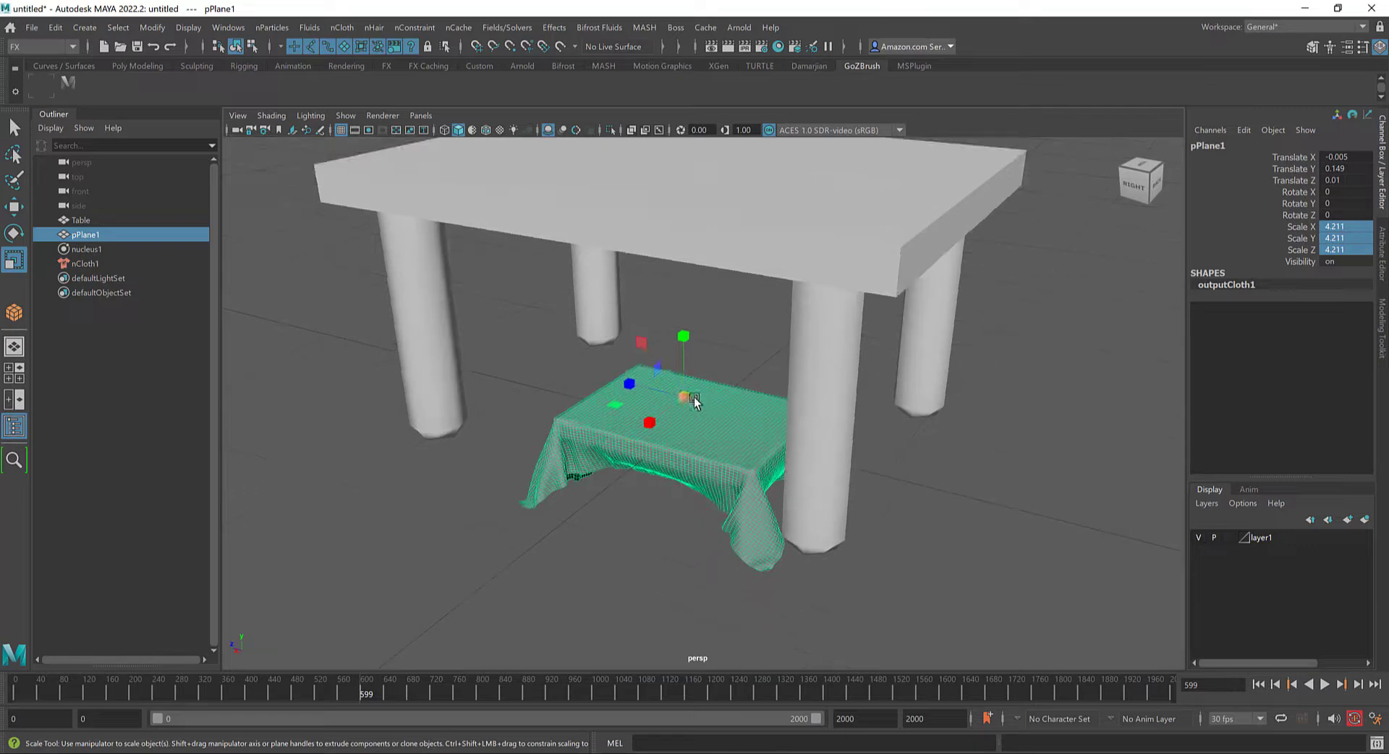
left_click_drag(686, 397, 862, 254)
Raise the tablecloth to about Y 1.45, level with the tabletop
key("w")
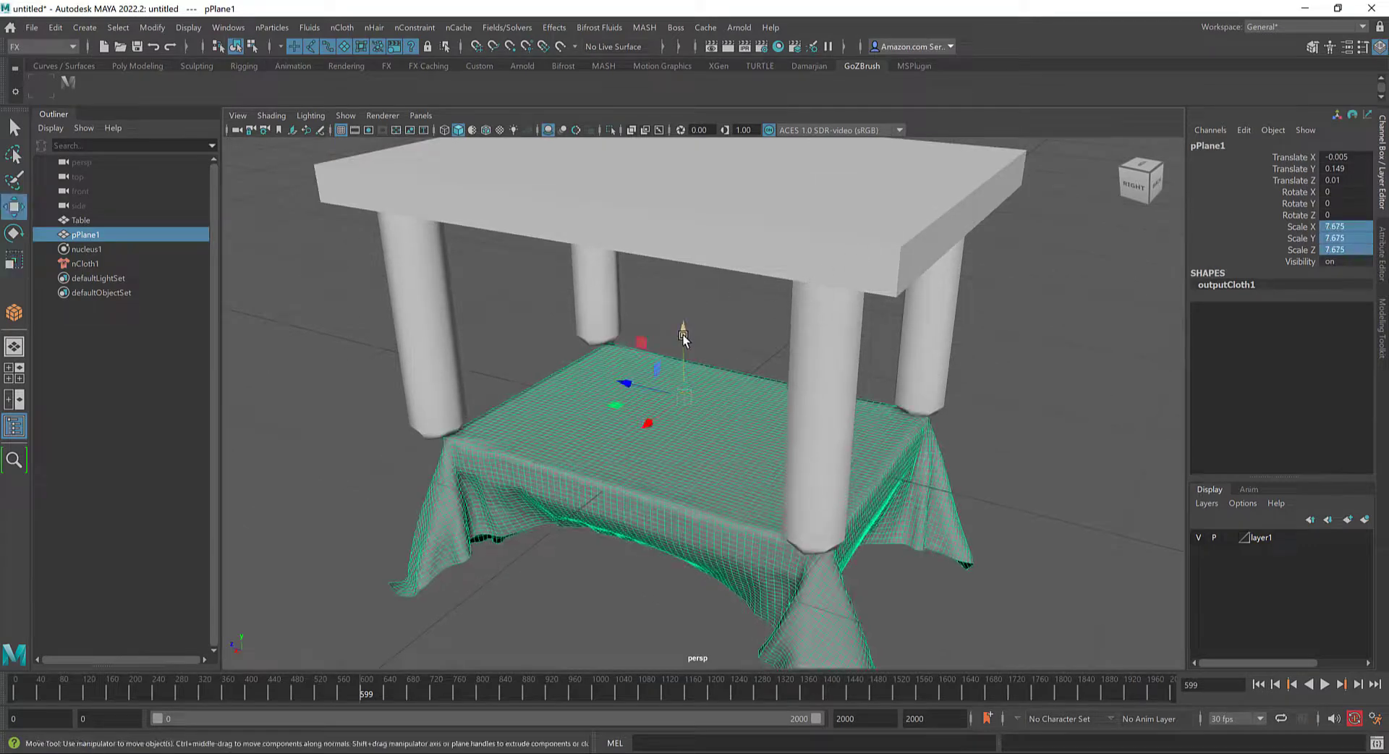
left_click_drag(683, 335, 748, 37)
scroll(730, 210, "up", 3)
left_click_drag(731, 209, 731, 323, "alt")
scroll(682, 310, "down", 4)
scroll(682, 310, "down", 2)
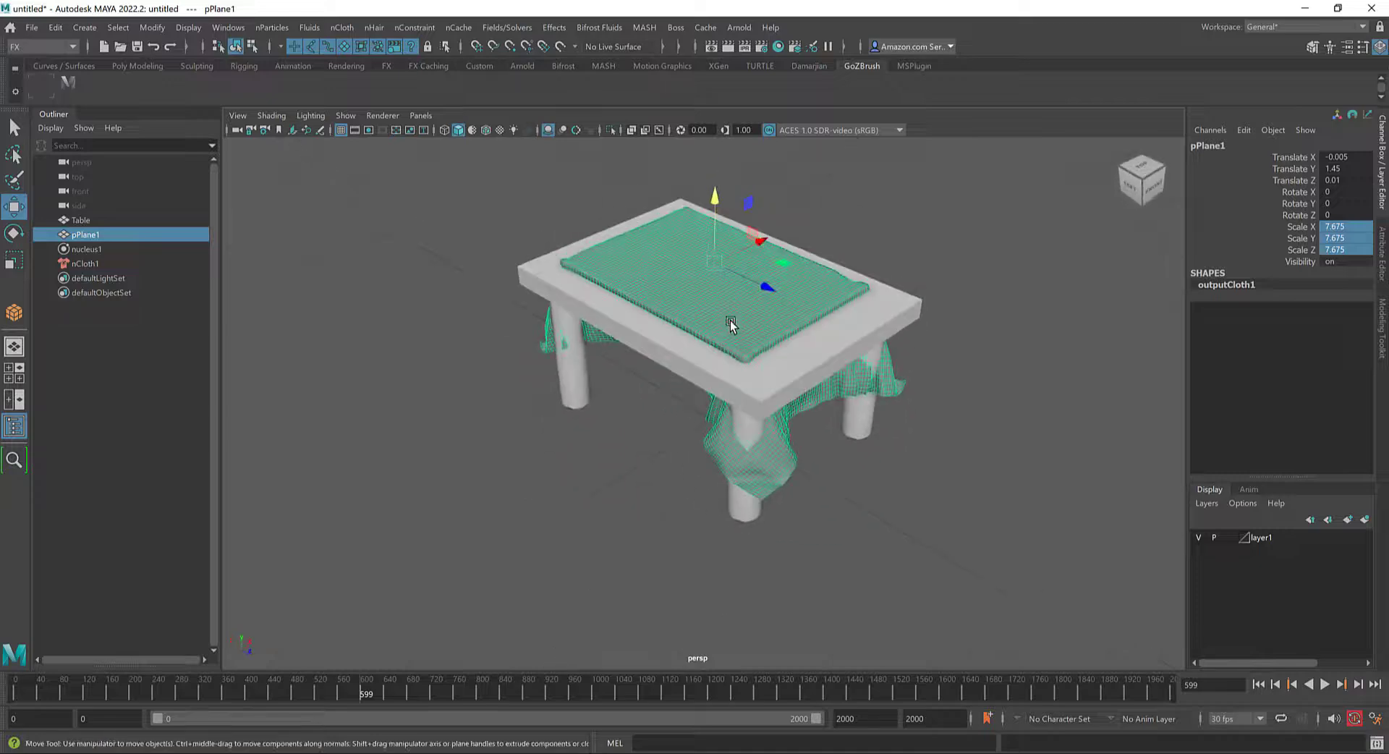
Scale the tablecloth uniformly to about 9.924 so it covers the whole tabletop
key("f")
key("r")
left_click_drag(705, 400, 751, 375)
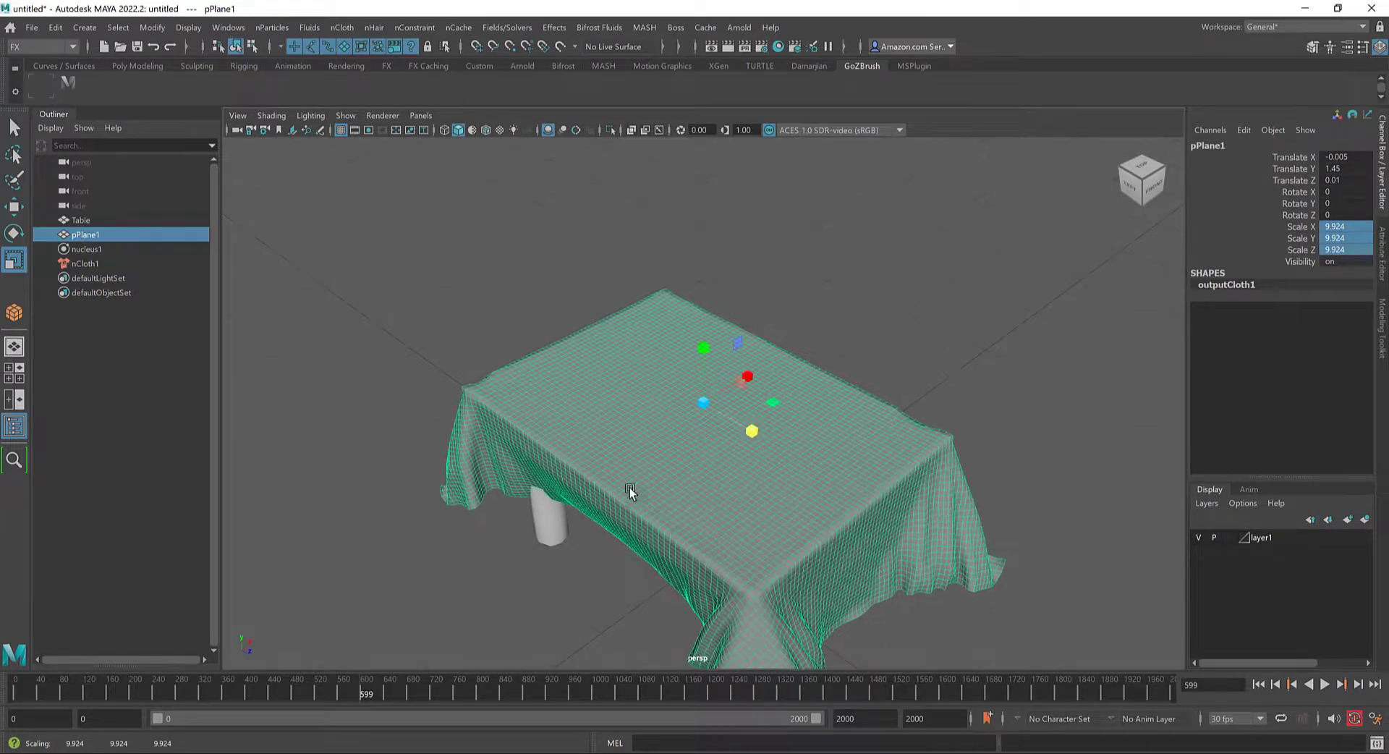
Freeze the tablecloth's transformations at its fitted size and position
left_click_drag(629, 487, 782, 480, "alt")
key("w")
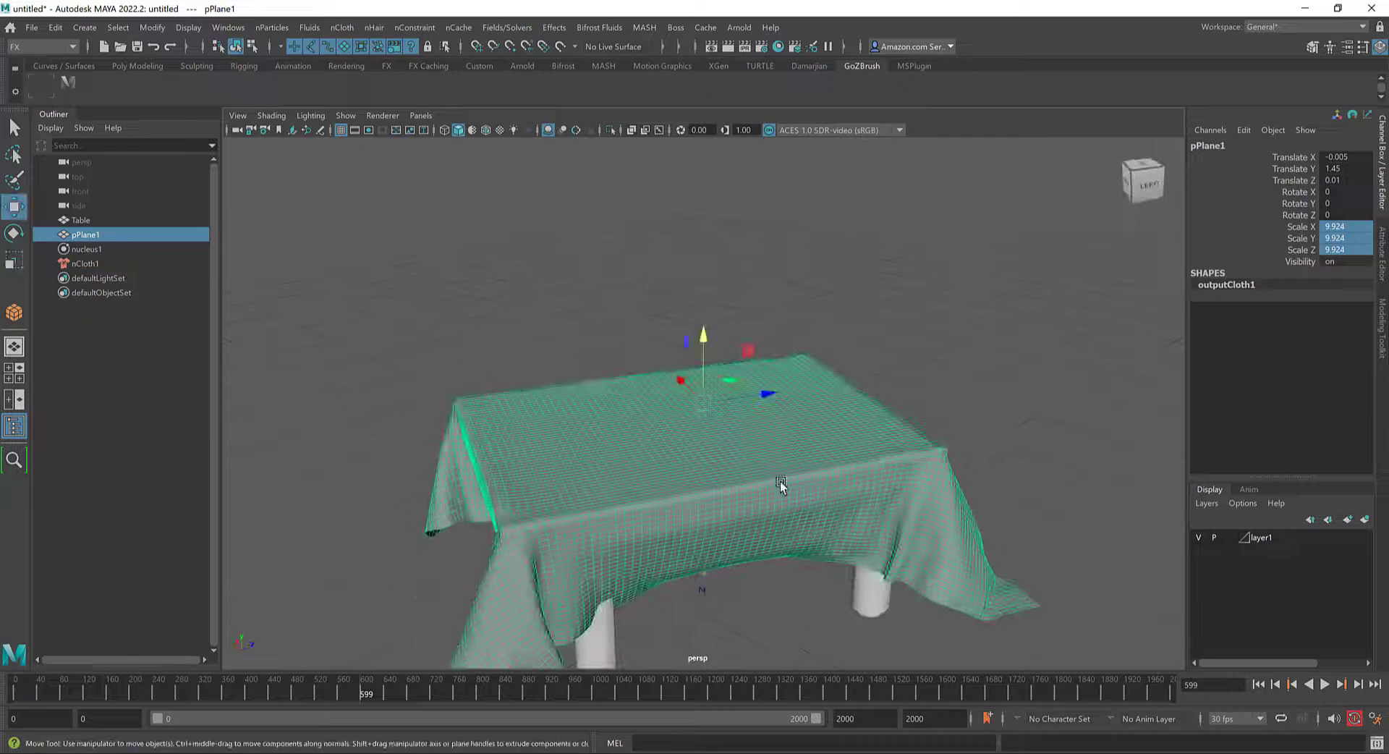
right_click_drag(781, 481, 703, 365, "alt")
left_click_drag(707, 366, 658, 391, "alt")
scroll(676, 382, "up", 3)
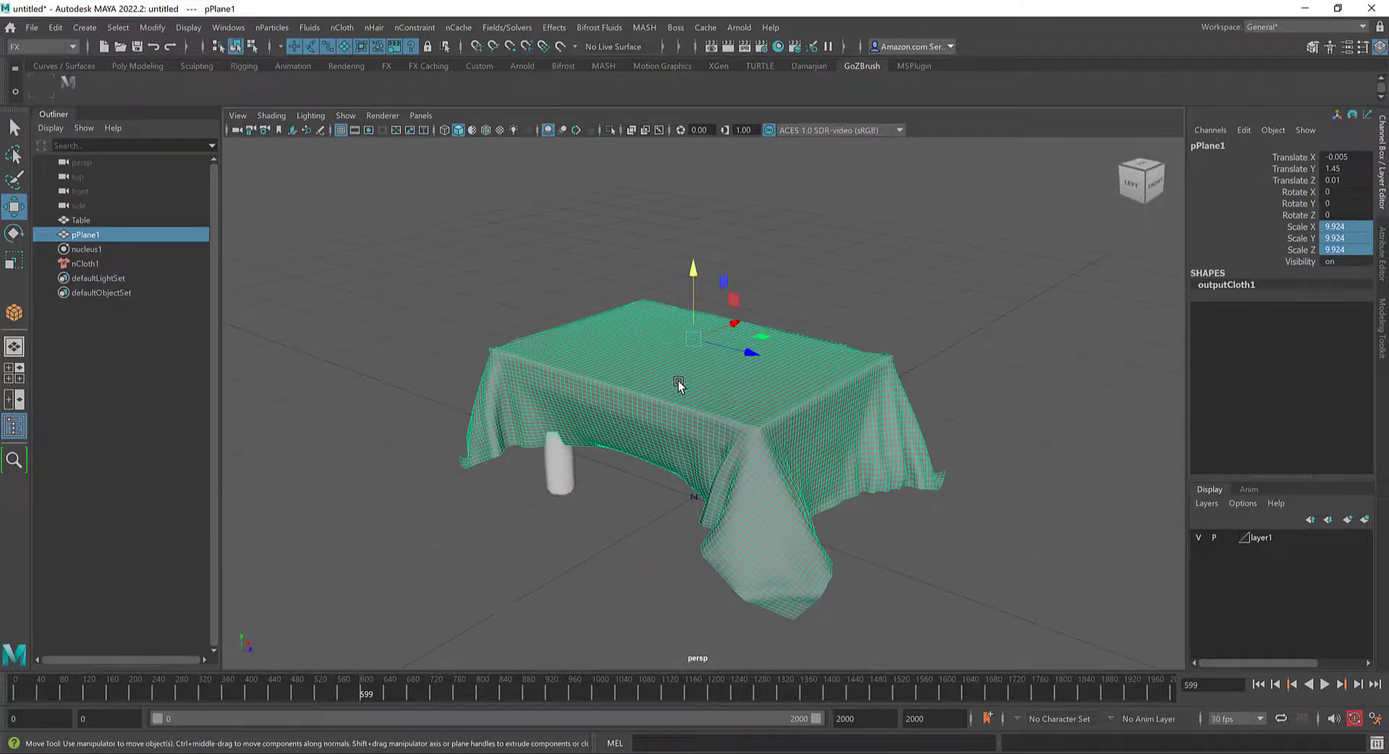
left_click(153, 29)
left_click(237, 110)
Adjust the tablecloth's vertices with soft selection where a table leg pokes through, then return to object mode
left_click_drag(673, 380, 518, 558, "alt")
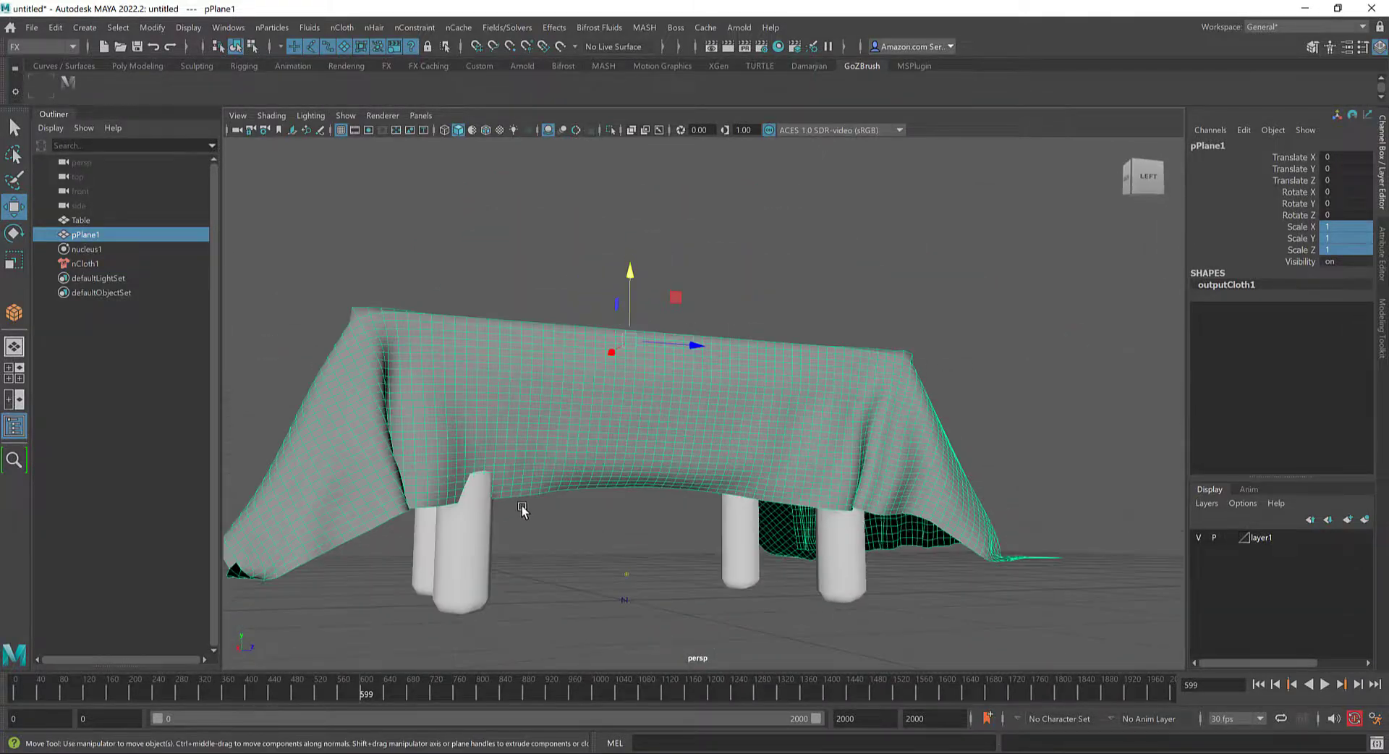
right_click_drag(532, 340, 487, 332)
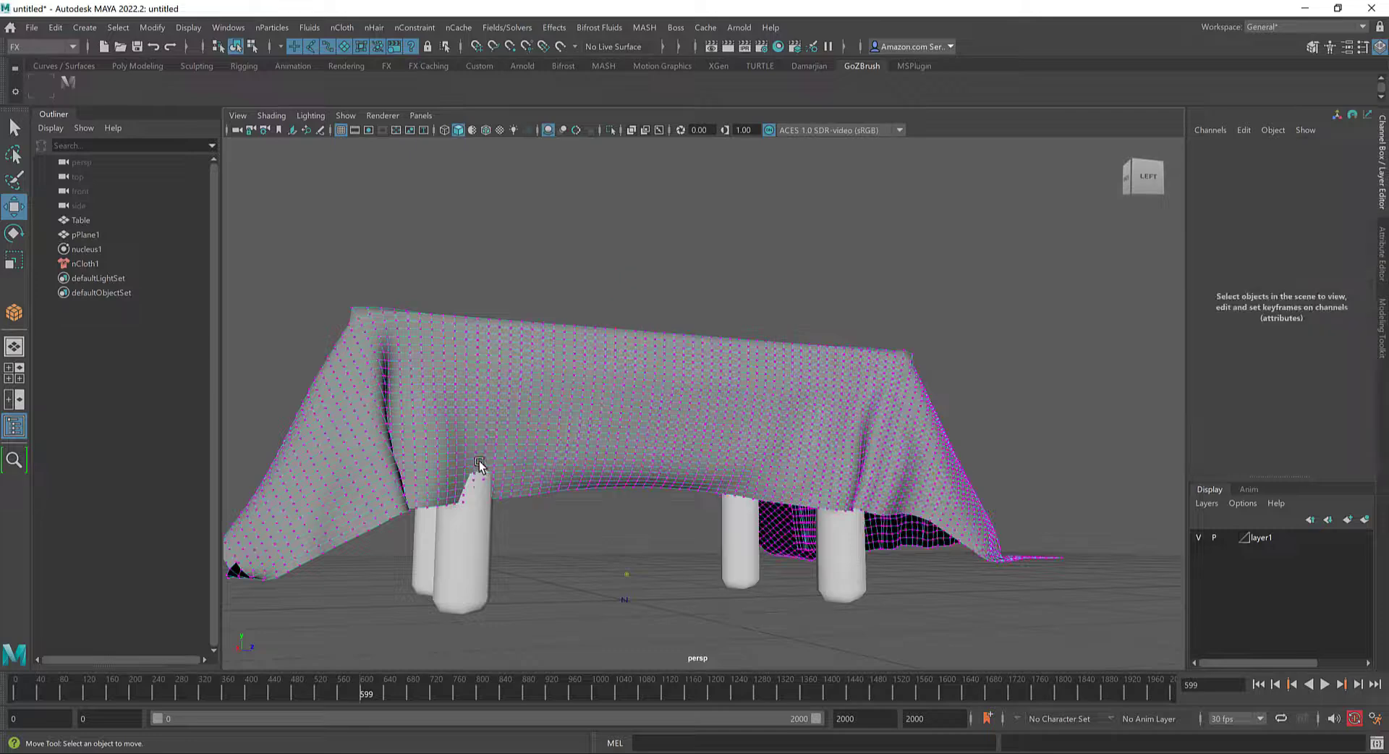
left_click(478, 460)
left_click_drag(499, 474, 279, 265, "alt")
scroll(541, 271, "up", 3)
key("b")
left_click_drag(454, 307, 467, 369)
left_click(480, 341)
scroll(806, 322, "down", 4)
left_click_drag(805, 322, 757, 334, "alt")
right_click_drag(756, 334, 827, 304)
left_click_drag(843, 309, 767, 355, "alt")
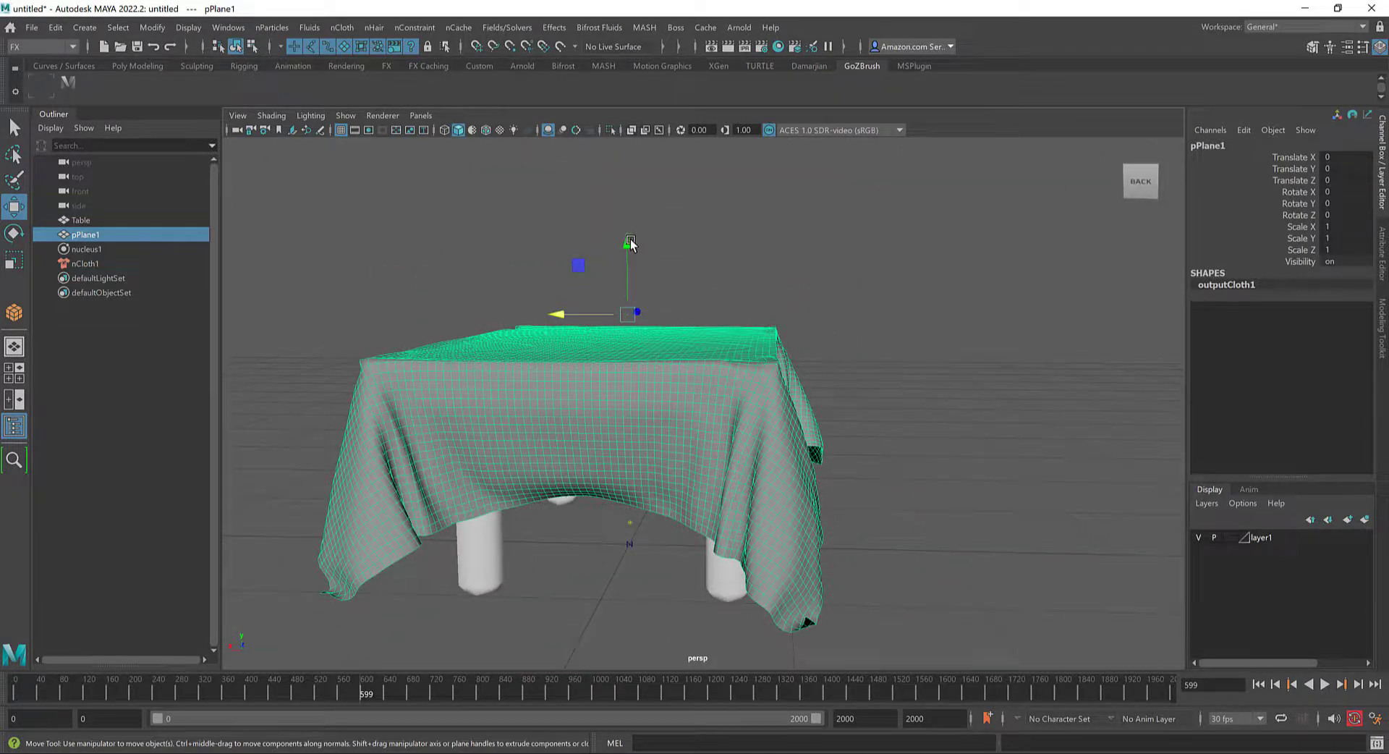
Nudge the tablecloth's height slightly over the tabletop and freeze its transformations again
mouse_move(630, 243)
left_mouse_down()
mouse_move(636, 126)
mouse_move(640, 268)
mouse_move(641, 242)
left_mouse_up()
left_click_drag(790, 248, 814, 255, "alt")
key("g")
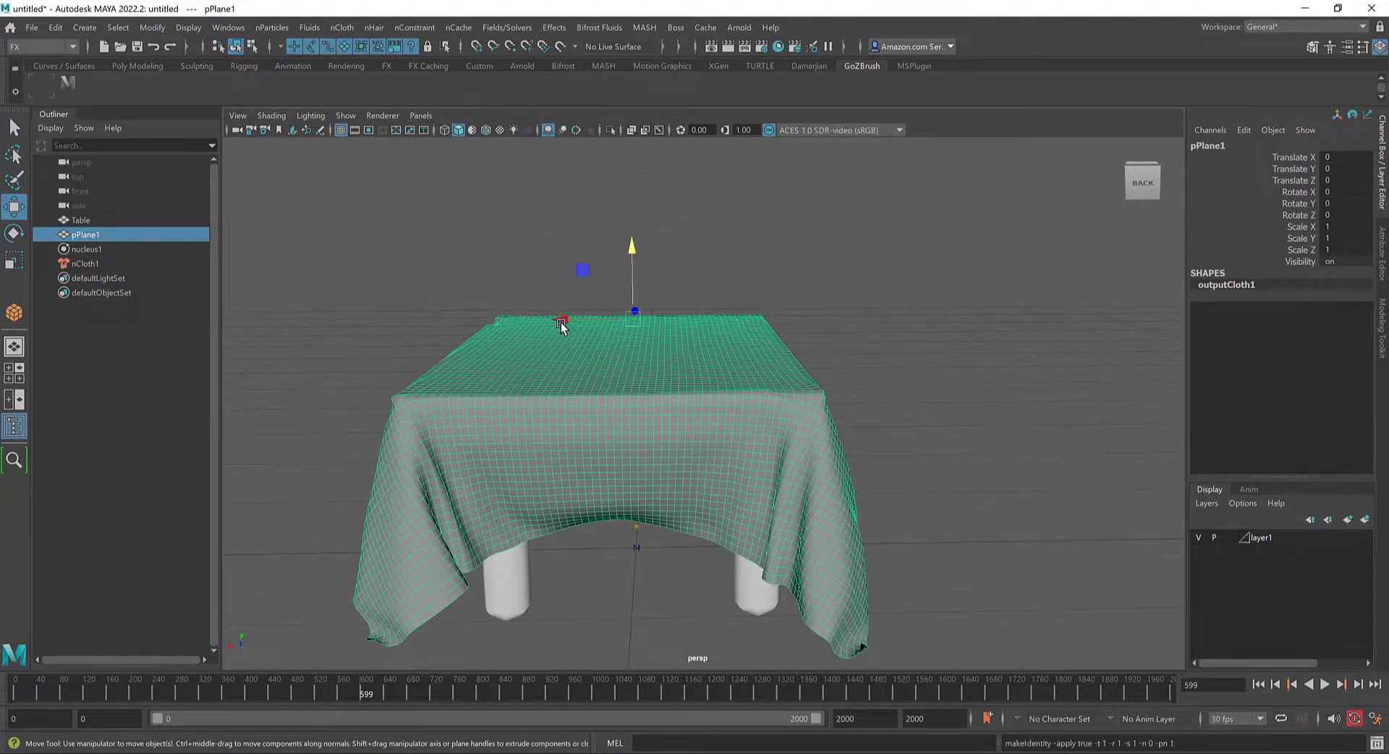
Shift the tablecloth along X to about -0.054 to align it with the tabletop
key("r")
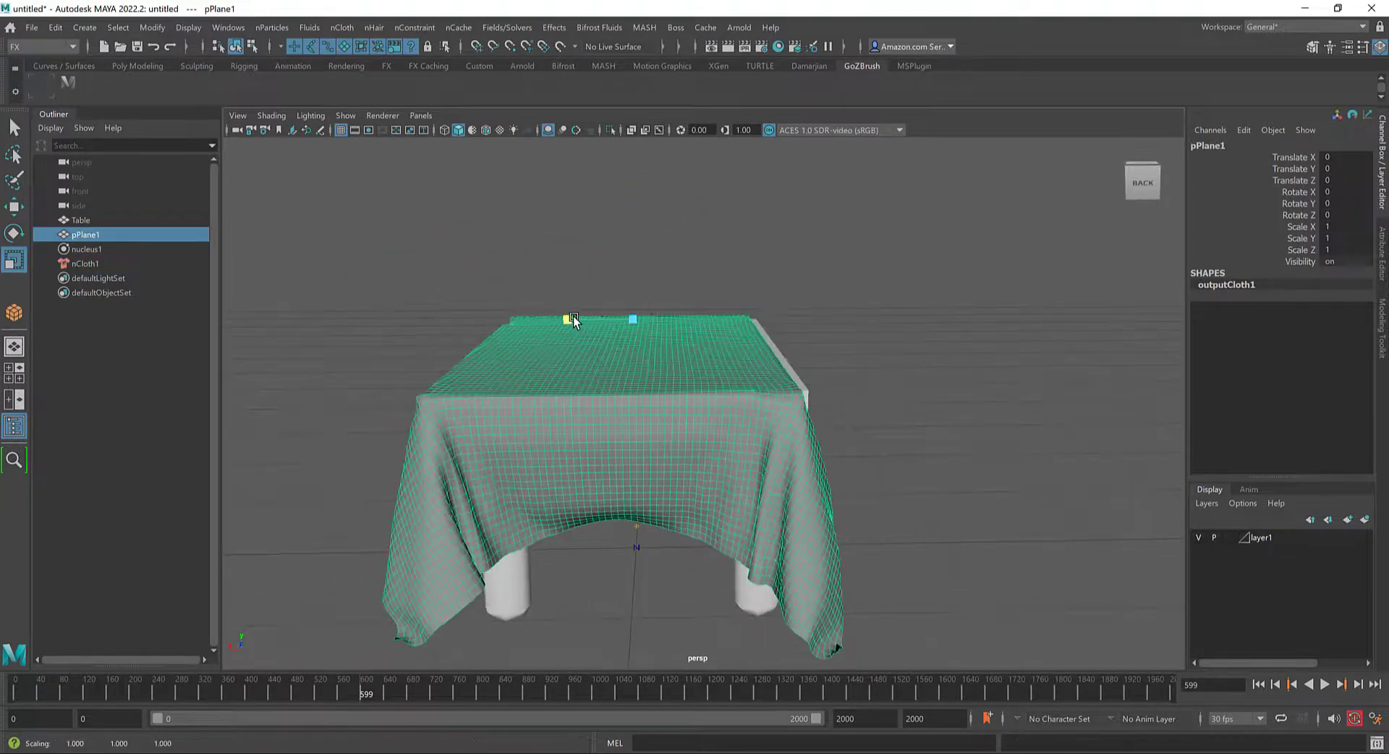
key("w")
left_click_drag(574, 321, 675, 340)
key("r")
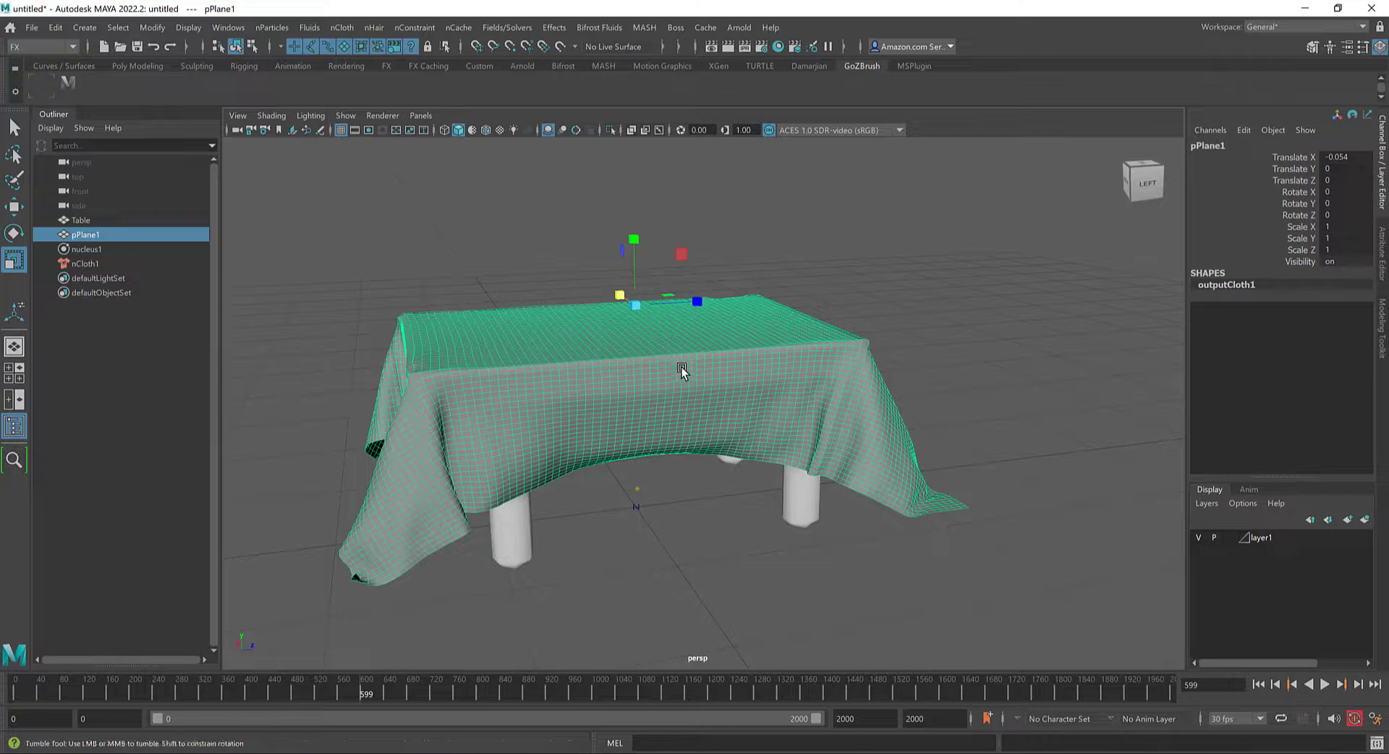
left_click_drag(683, 369, 607, 437, "alt")
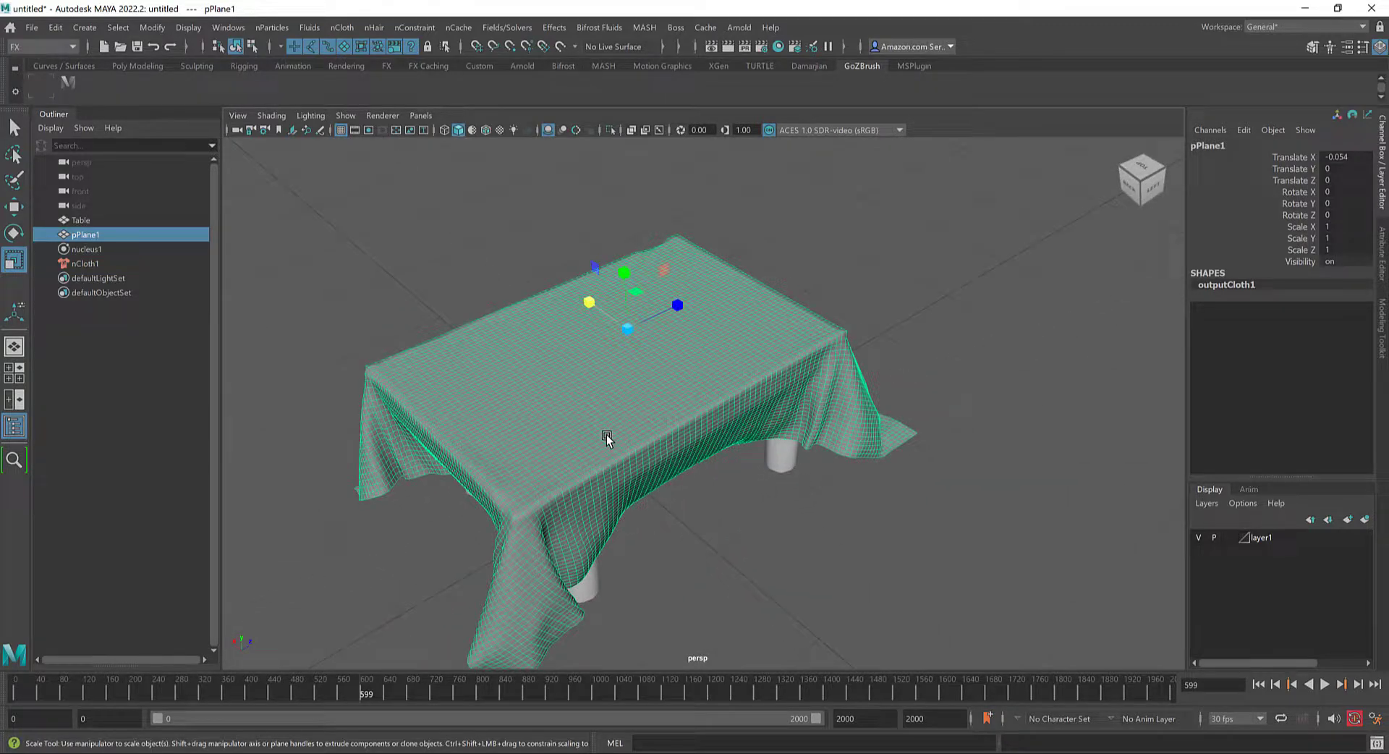